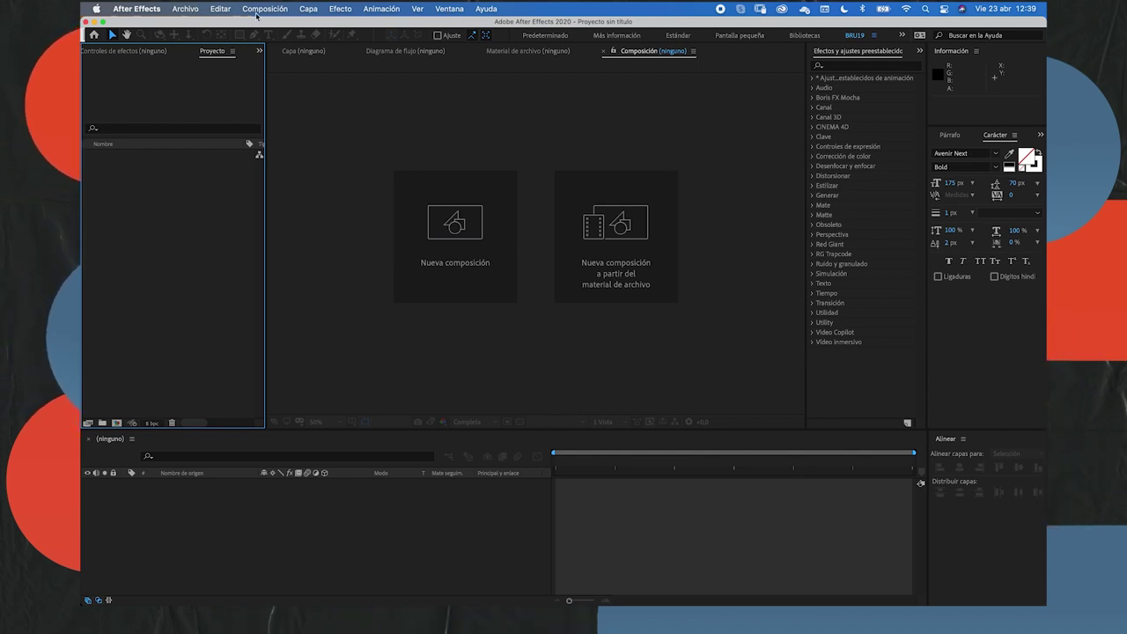
{"action": "left_click", "coordinate": [141, 8]}
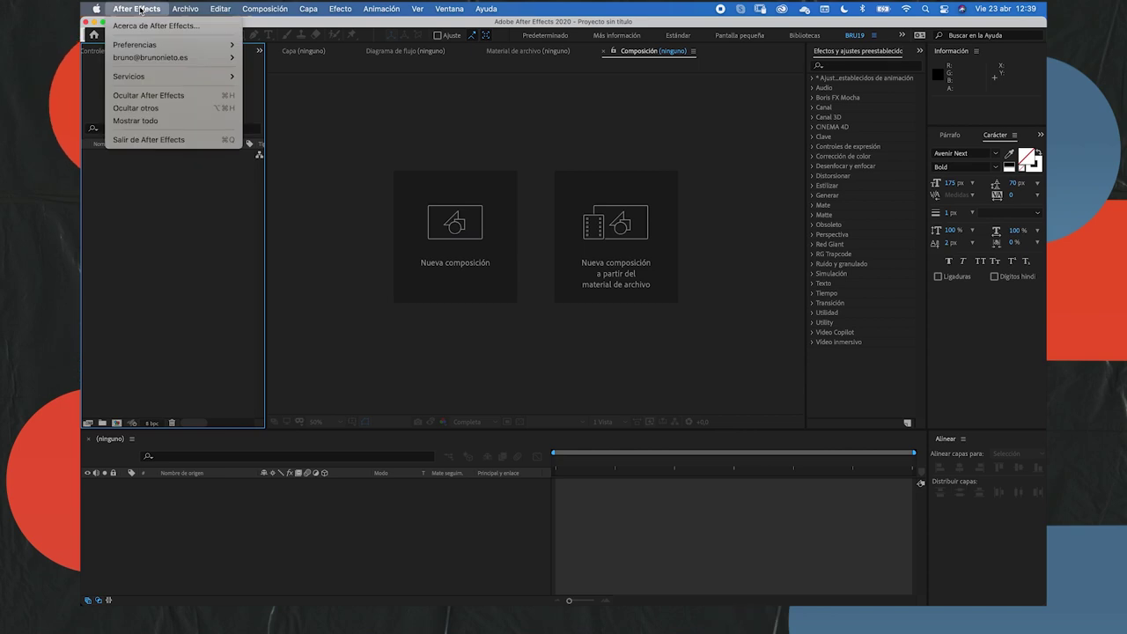
{"action": "mouse_move", "coordinate": [138, 47]}
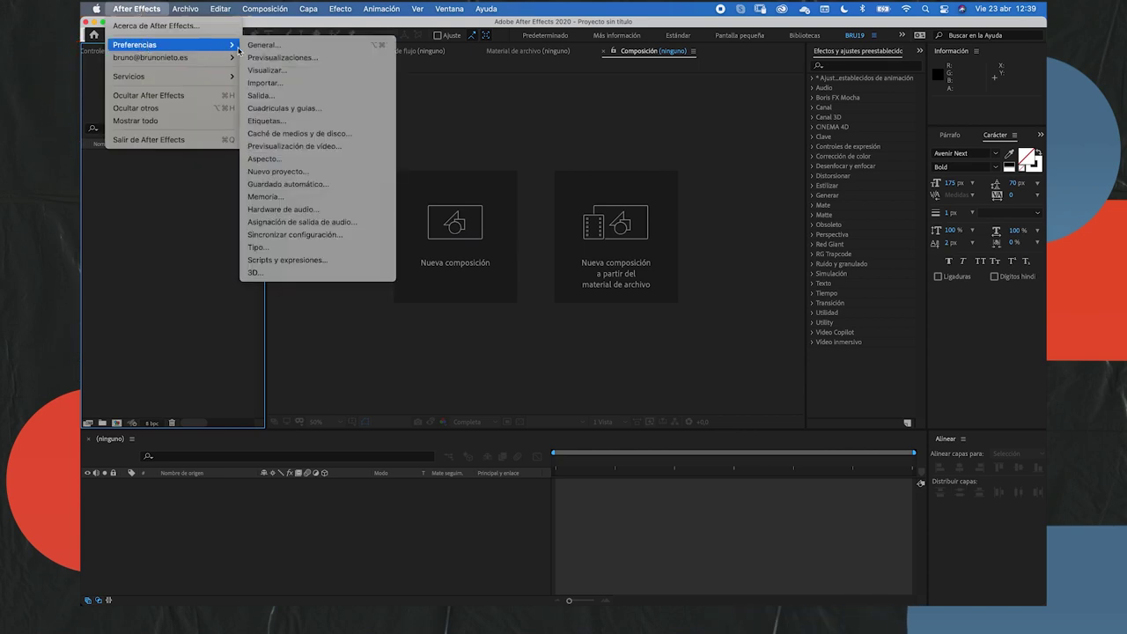
{"action": "left_click", "coordinate": [164, 199]}
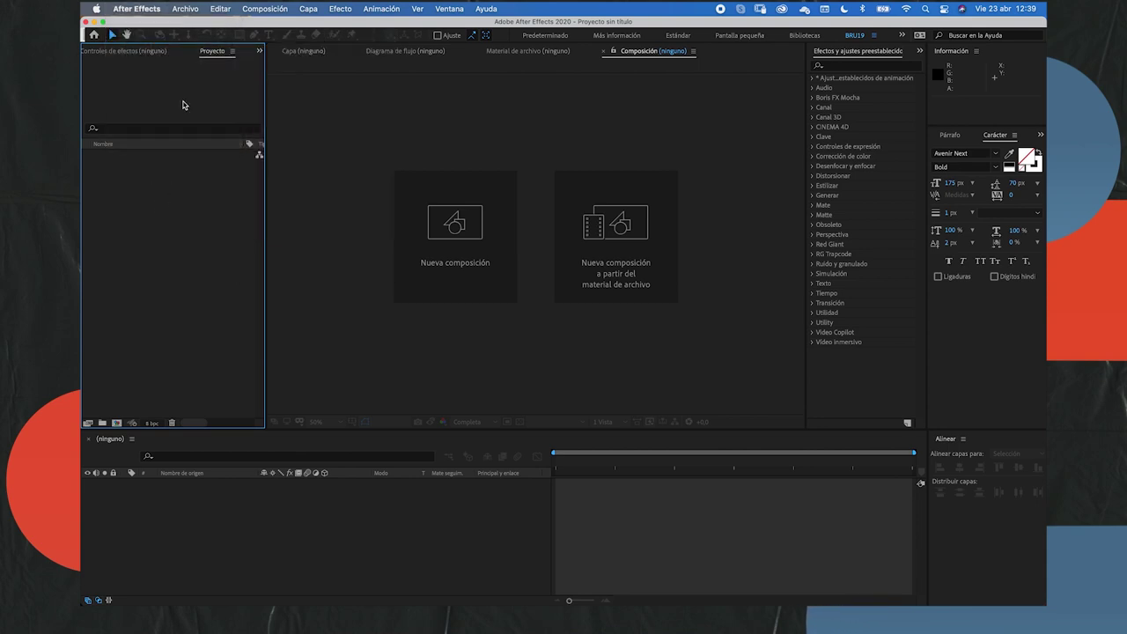
{"action": "left_click", "coordinate": [193, 9]}
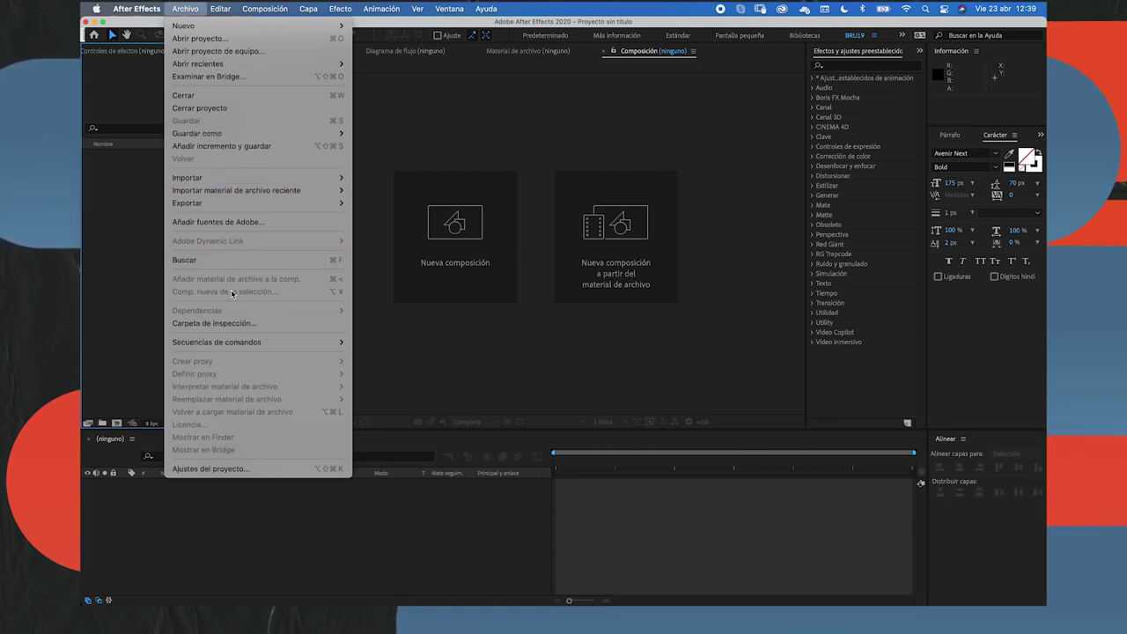
{"action": "left_click", "coordinate": [227, 13]}
{"action": "left_click", "coordinate": [227, 12]}
{"action": "mouse_move", "coordinate": [265, 11]}
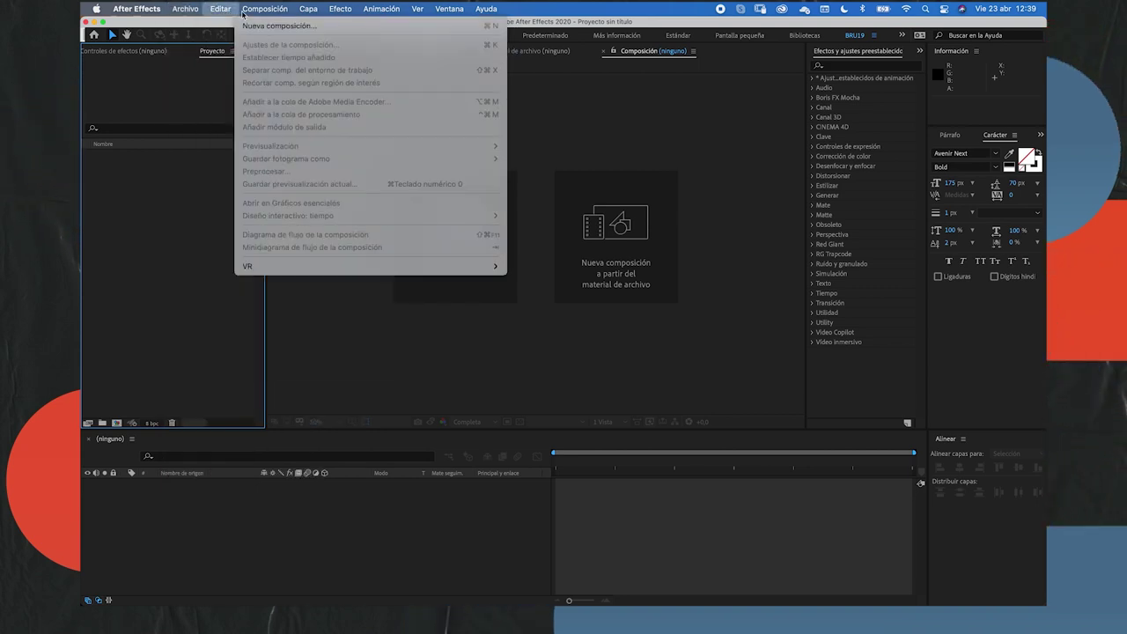
{"action": "mouse_move", "coordinate": [313, 10]}
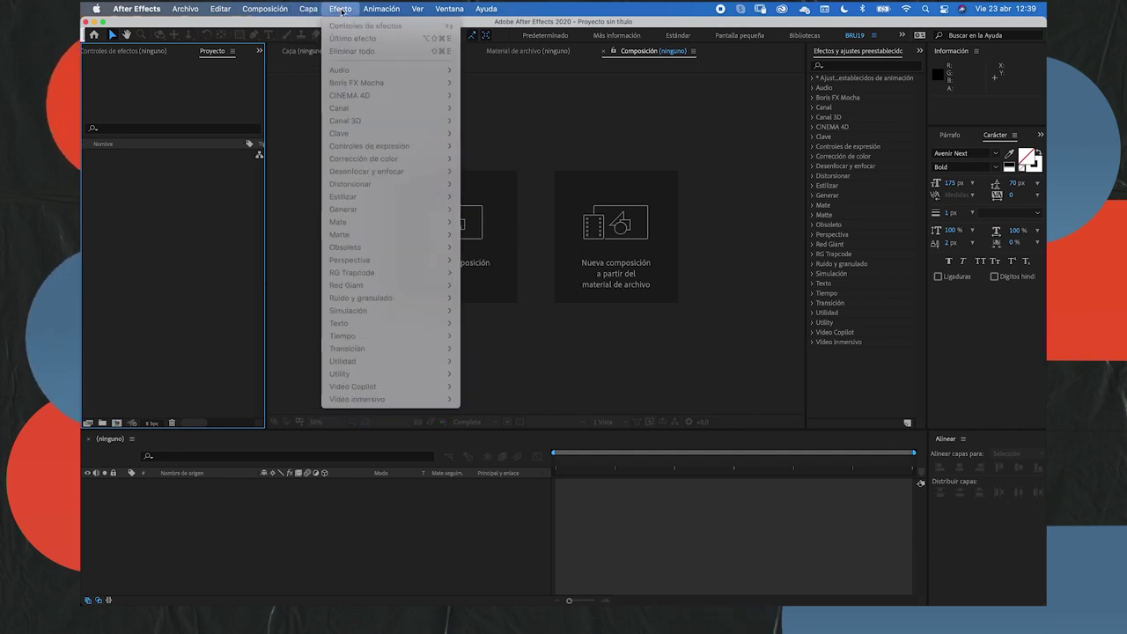
{"action": "mouse_move", "coordinate": [392, 11]}
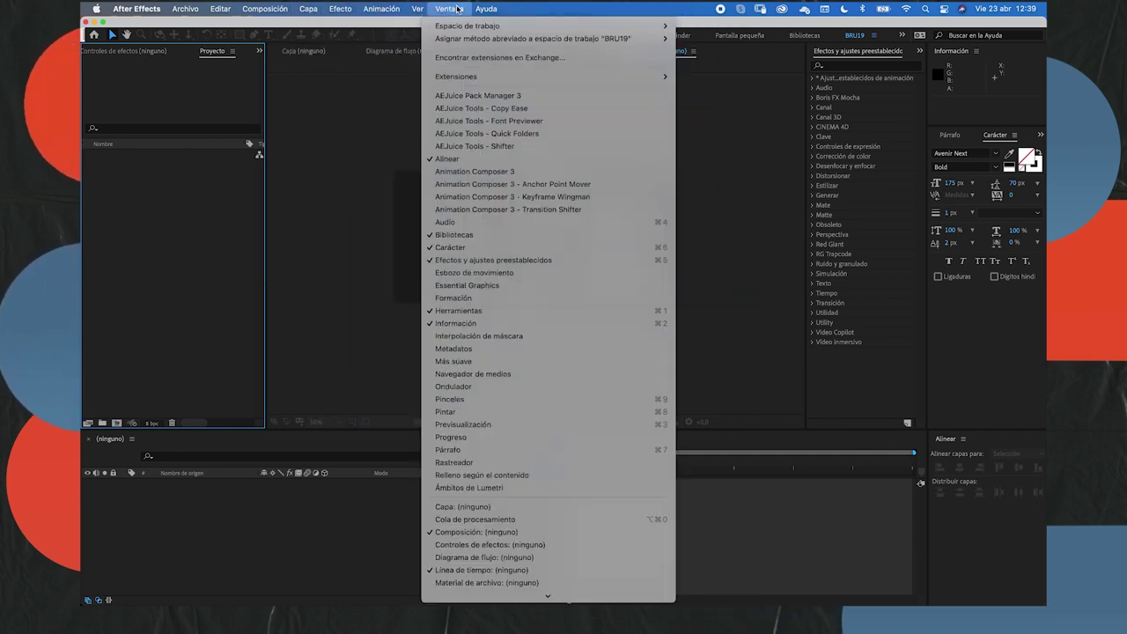
{"action": "mouse_move", "coordinate": [486, 10]}
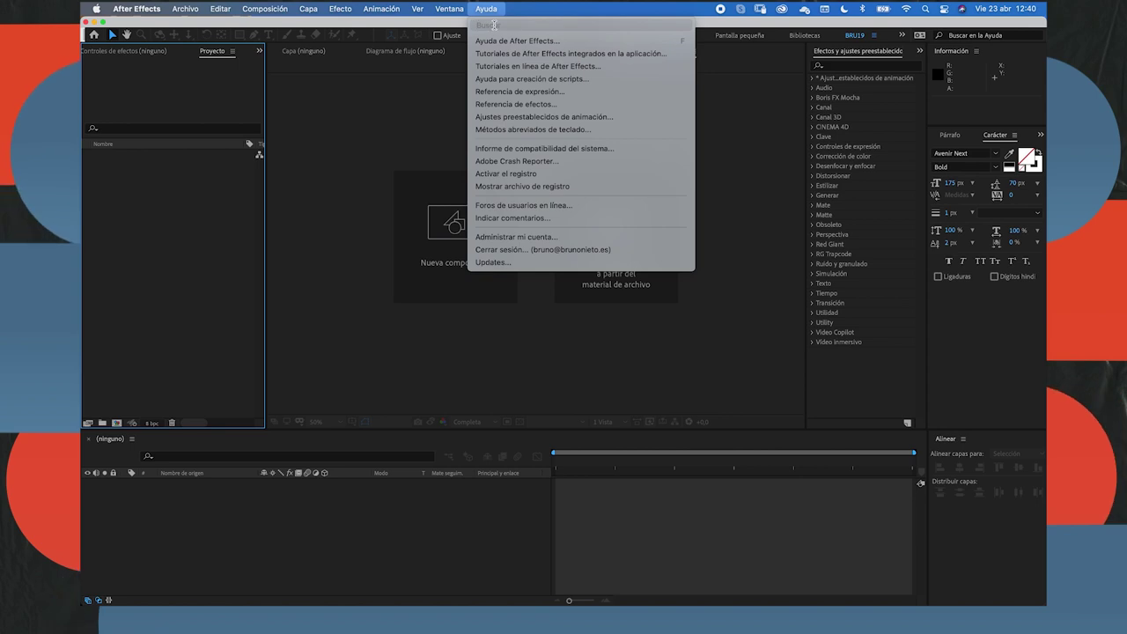
{"action": "mouse_move", "coordinate": [447, 9]}
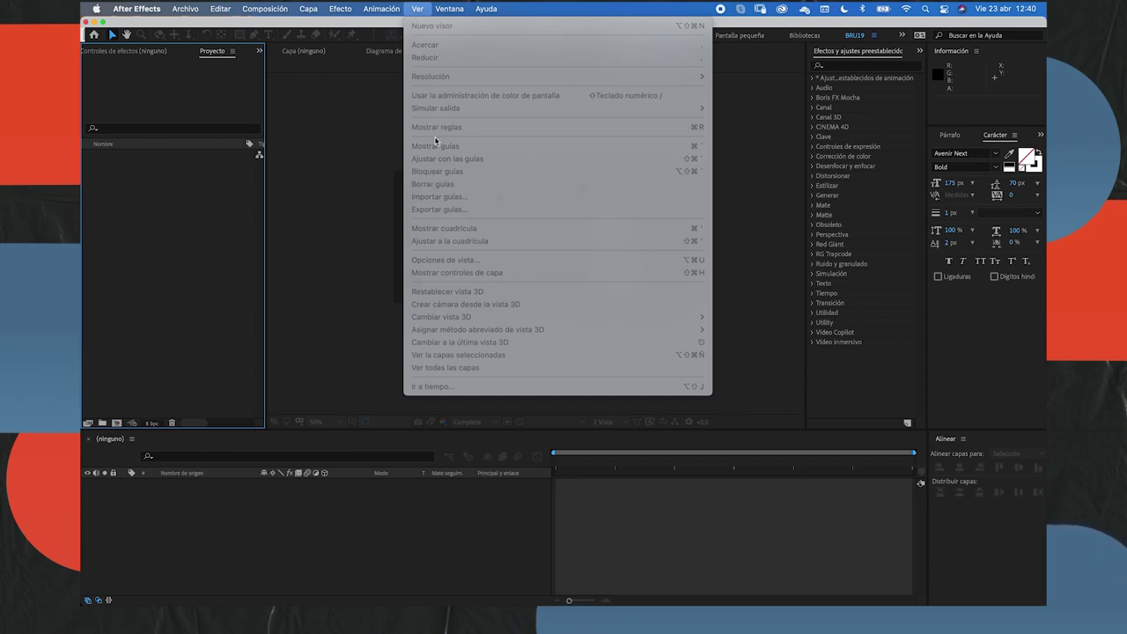
{"action": "left_click", "coordinate": [335, 233]}
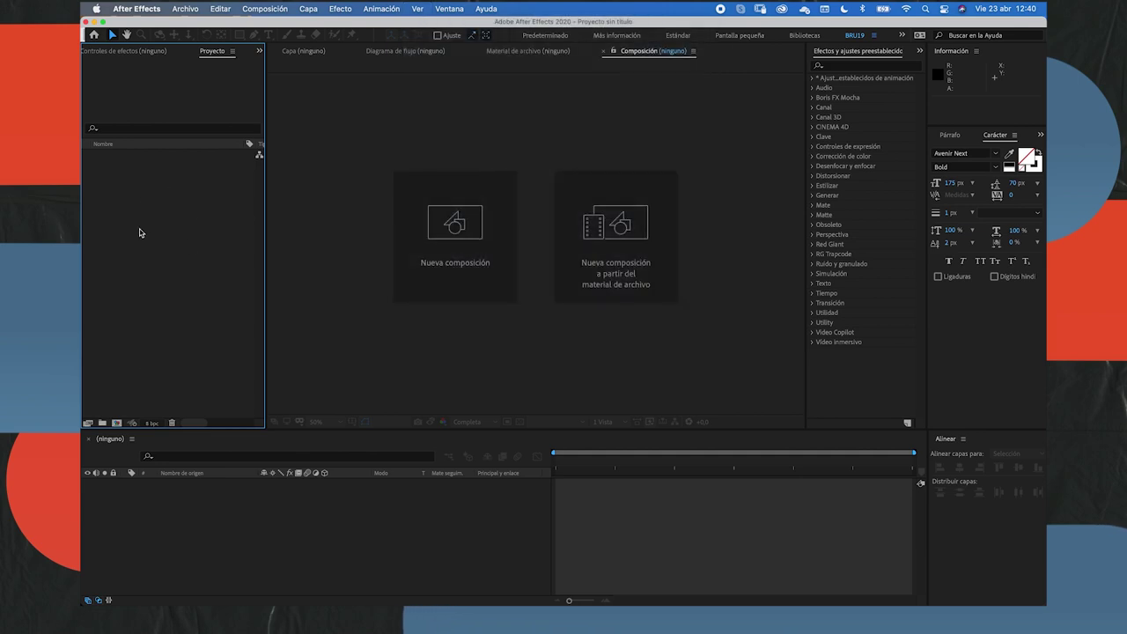
Create a composition named Comp 1 with the HDTV 1080 25 preset, 1920 x 1080 px, 25 fps and a 7-second duration.
{"action": "right_click", "coordinate": [141, 234]}
{"action": "left_click", "coordinate": [164, 240]}
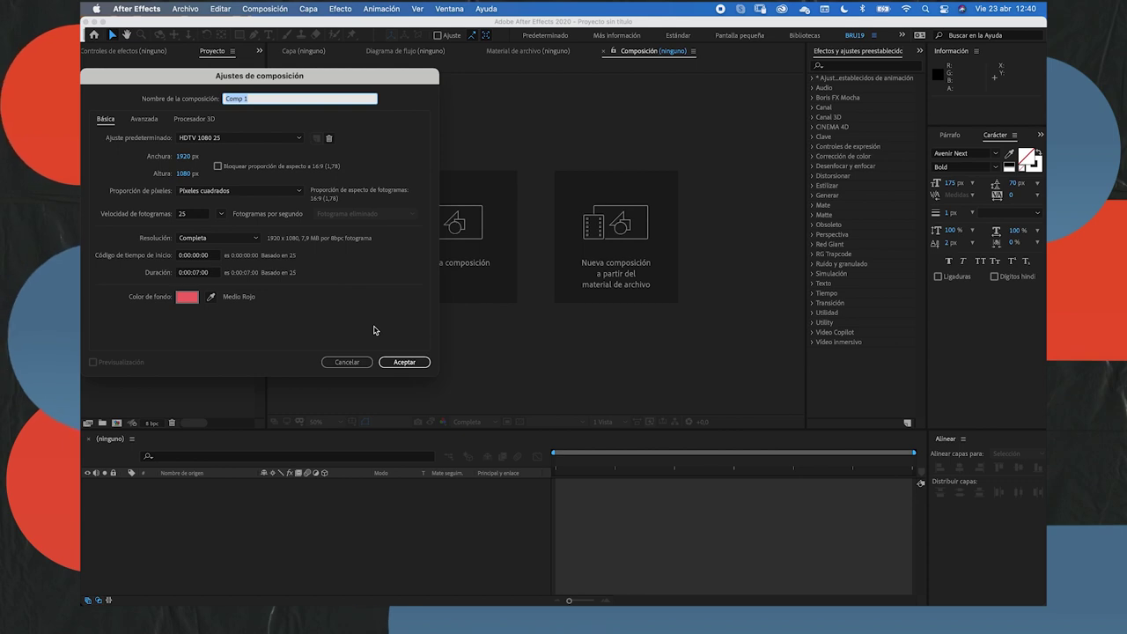
{"action": "left_click", "coordinate": [404, 362]}
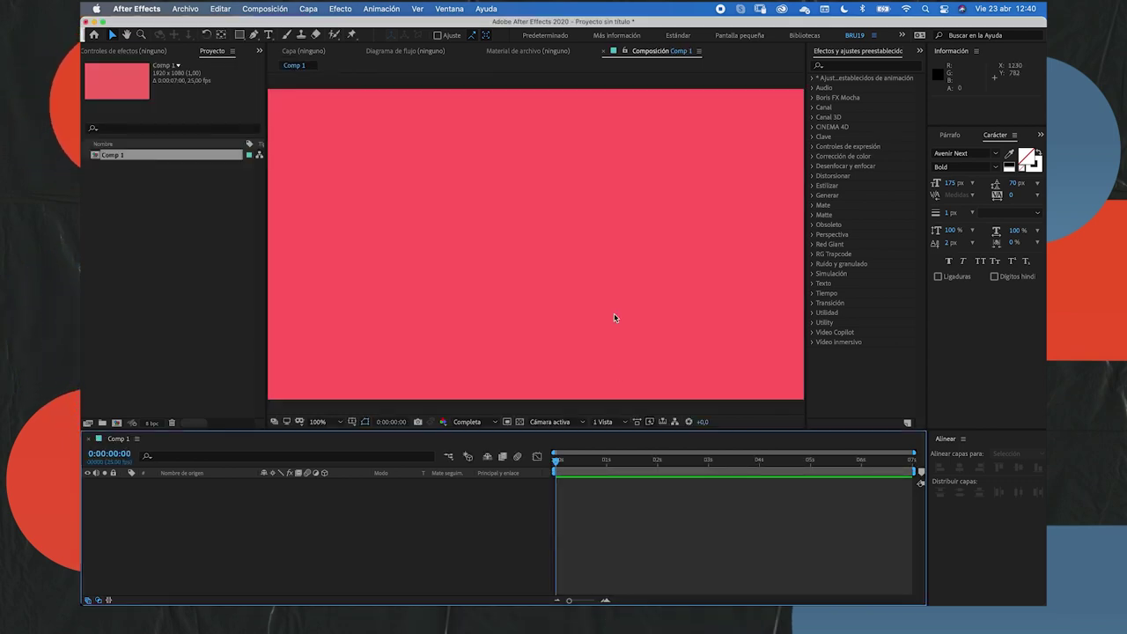
View the After Effects version information and close it again.
{"action": "left_click", "coordinate": [415, 9]}
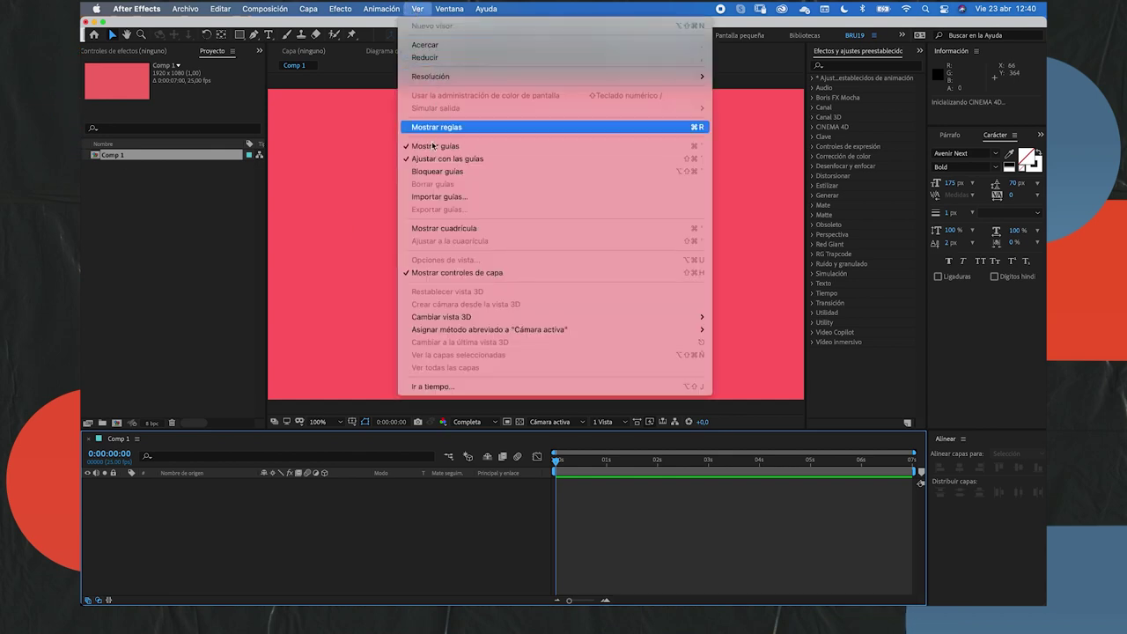
{"action": "mouse_move", "coordinate": [220, 9]}
{"action": "mouse_move", "coordinate": [138, 10]}
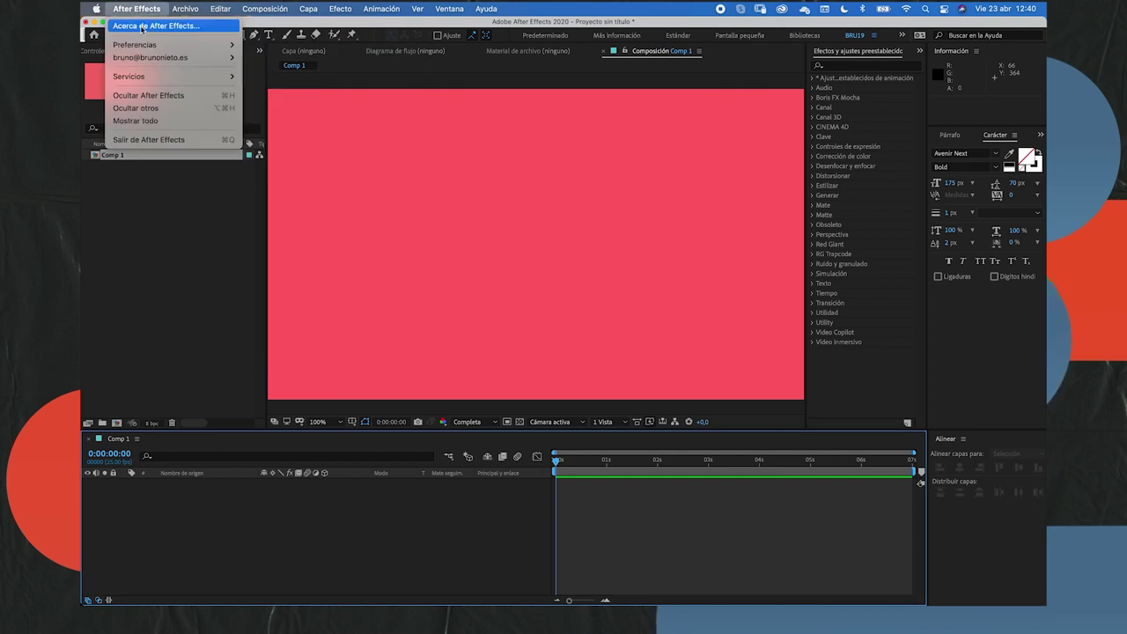
{"action": "left_click", "coordinate": [141, 27]}
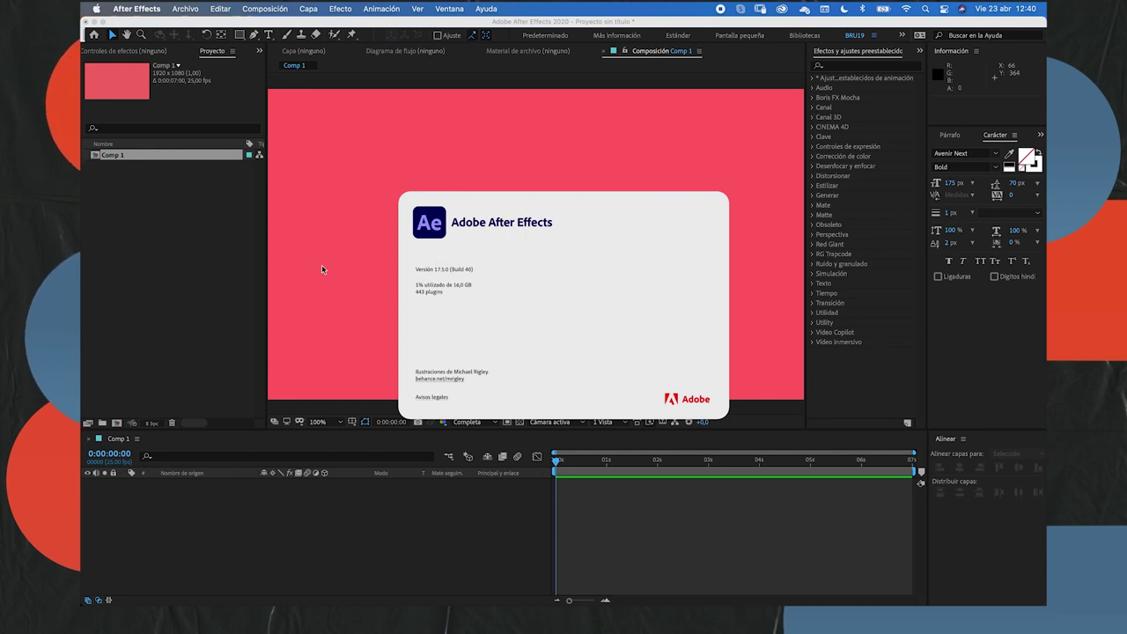
{"action": "left_click", "coordinate": [421, 251]}
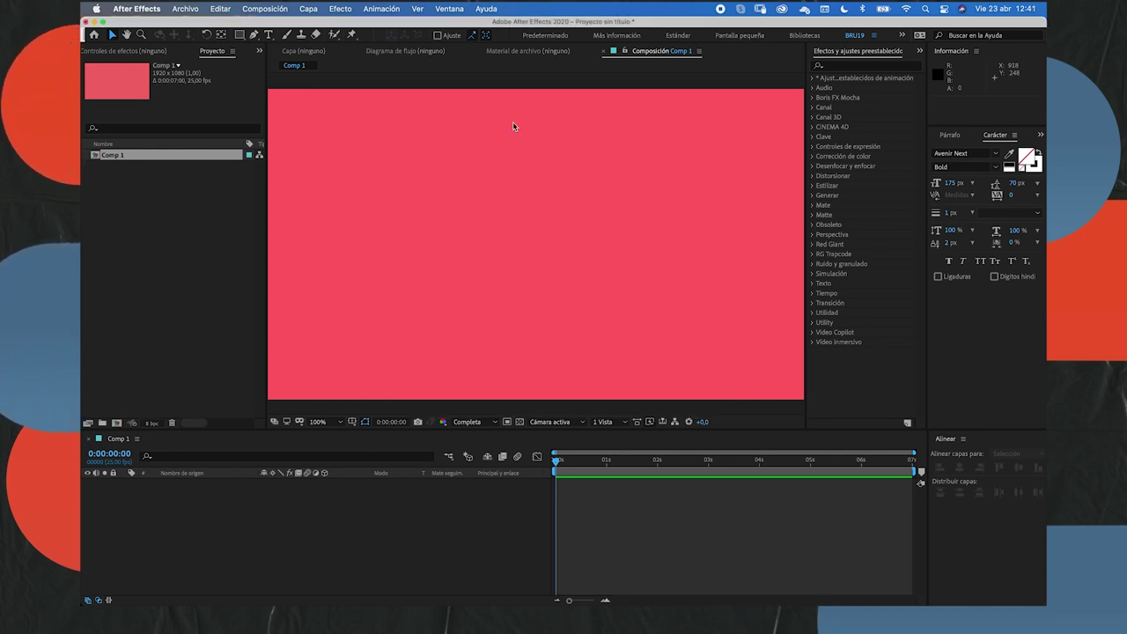
Open the General preferences and move the dialog away from the project's composition list.
{"action": "left_click", "coordinate": [136, 9]}
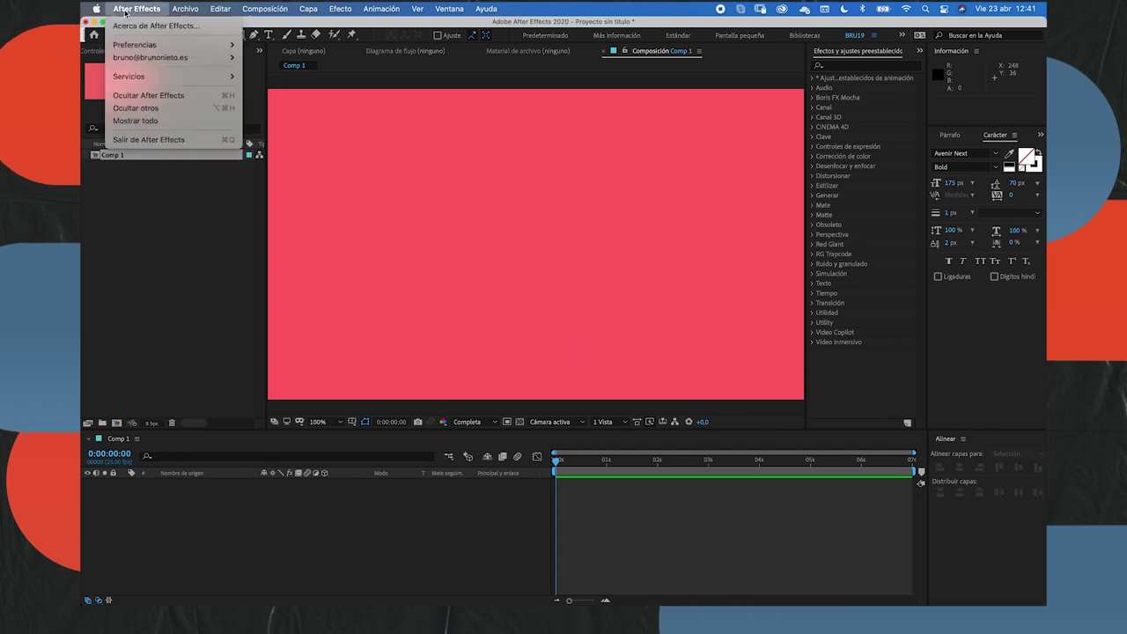
{"action": "mouse_move", "coordinate": [141, 46]}
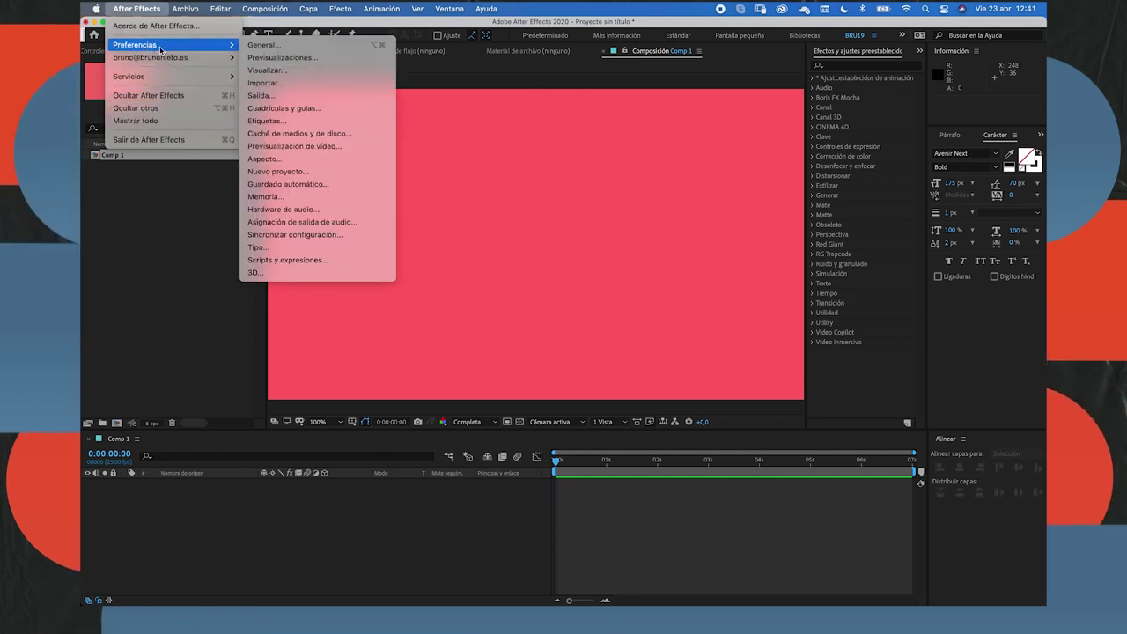
{"action": "left_click", "coordinate": [273, 51]}
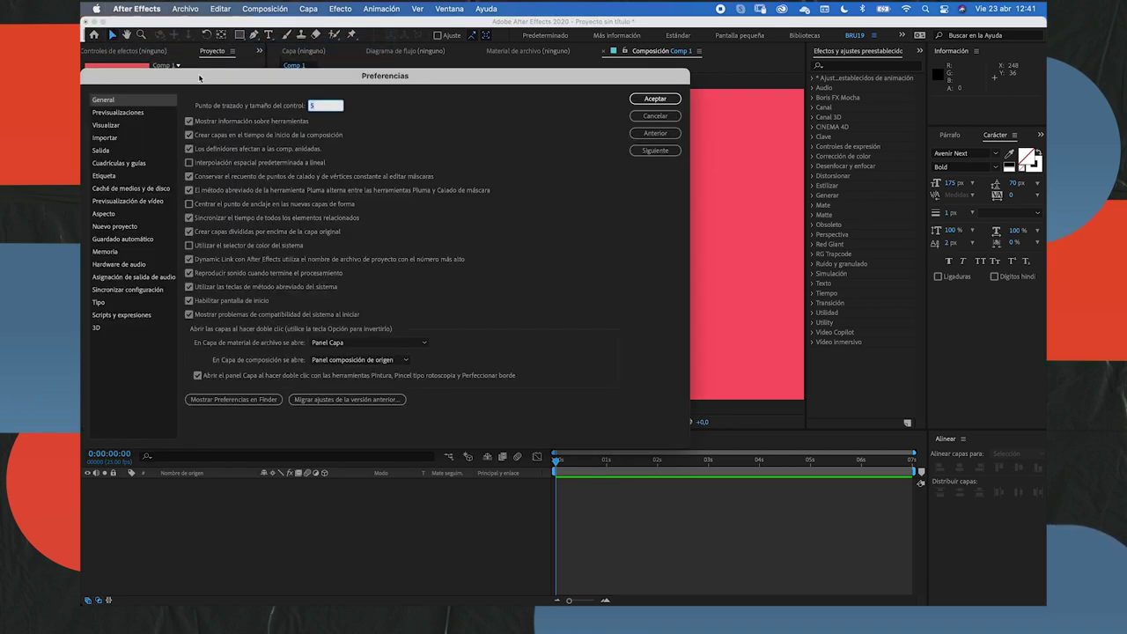
{"action": "left_click_drag", "start_coordinate": [199, 78], "coordinate": [364, 89]}
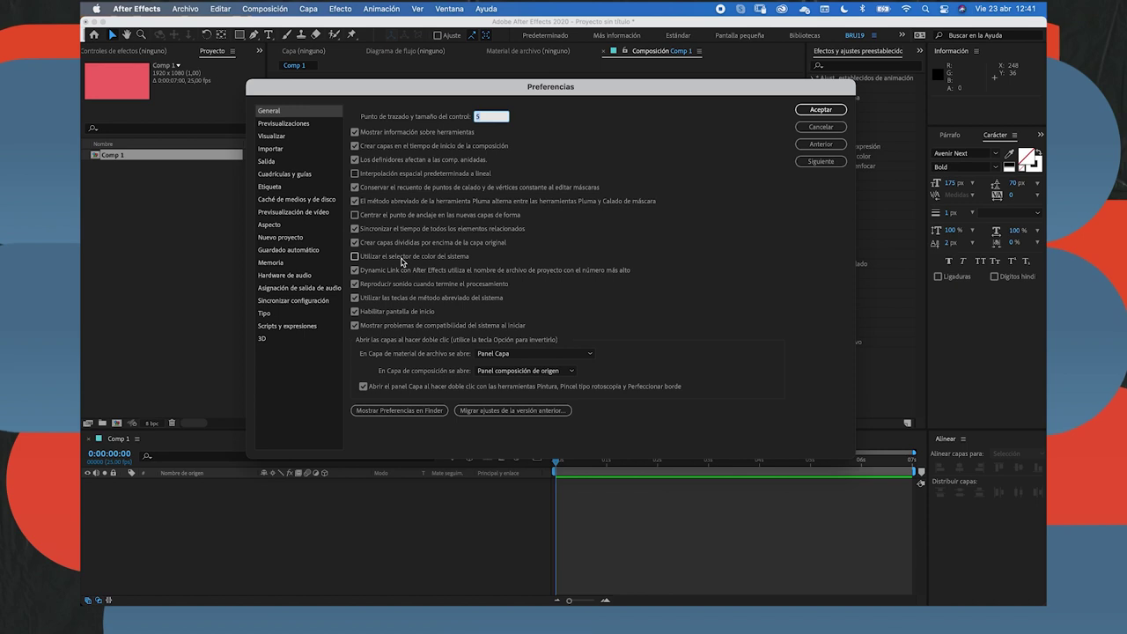
Examine the available adaptive resolution limits for fast previews in the Previsualizaciones preferences.
{"action": "left_click", "coordinate": [295, 124]}
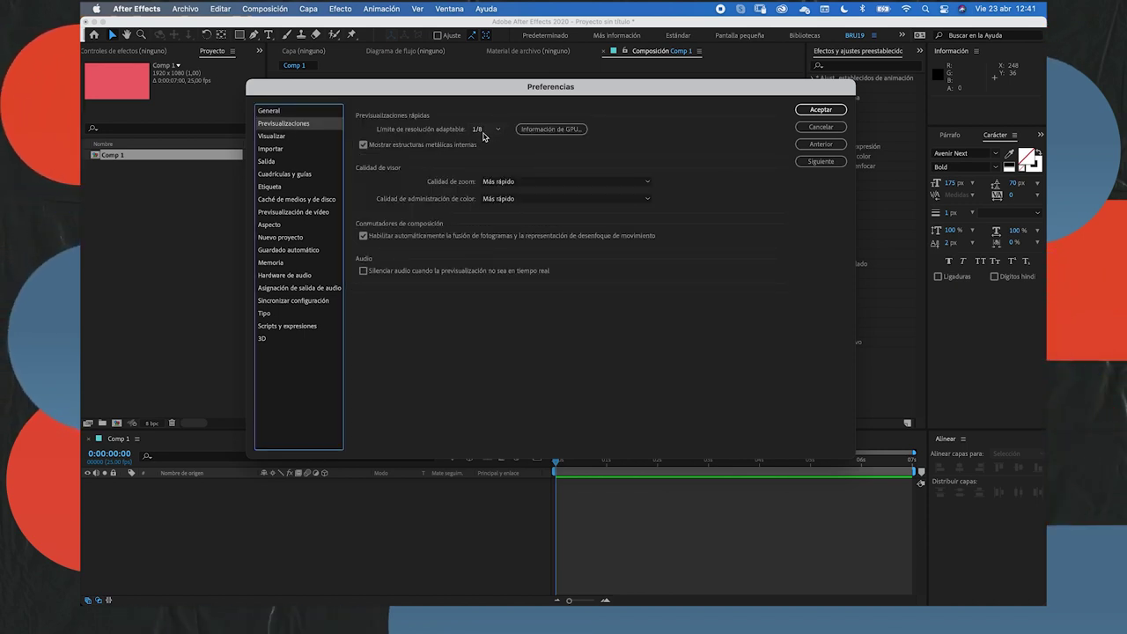
{"action": "left_click_drag", "start_coordinate": [518, 87], "coordinate": [914, 238]}
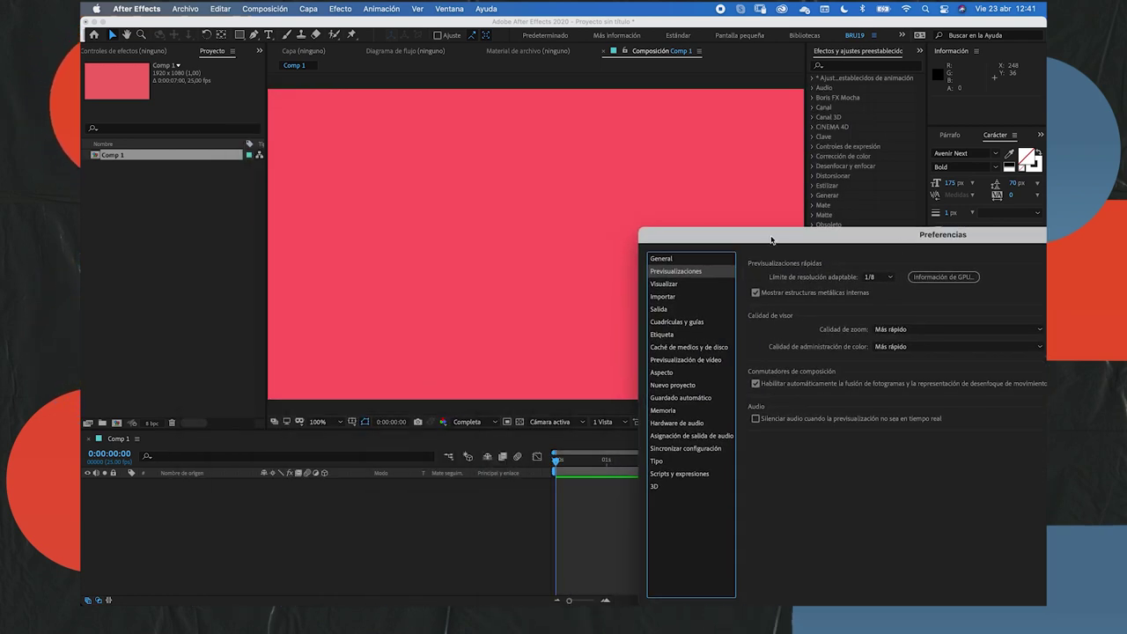
{"action": "left_click_drag", "start_coordinate": [743, 232], "coordinate": [861, 144]}
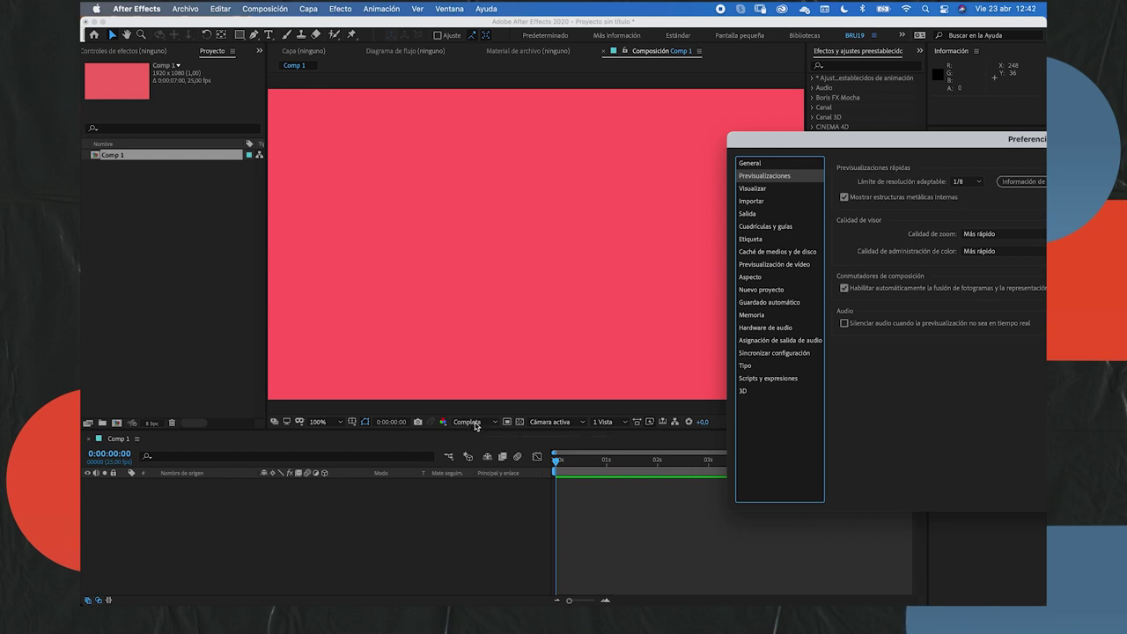
{"action": "left_click_drag", "start_coordinate": [939, 143], "coordinate": [878, 142]}
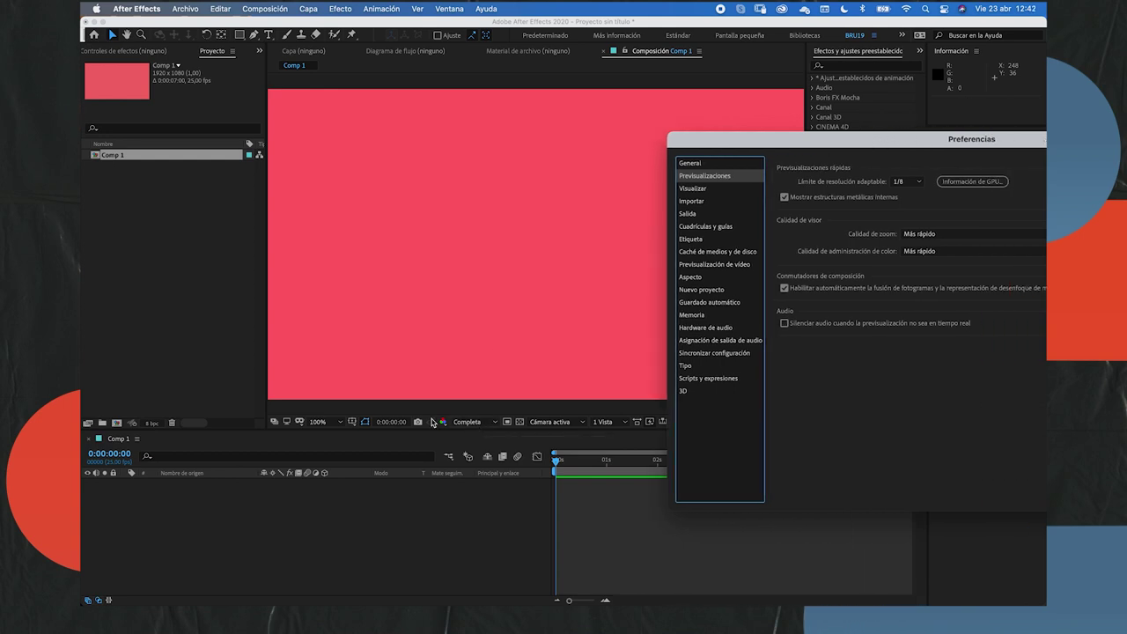
{"action": "left_click_drag", "start_coordinate": [999, 139], "coordinate": [496, 115]}
{"action": "left_click", "coordinate": [396, 157]}
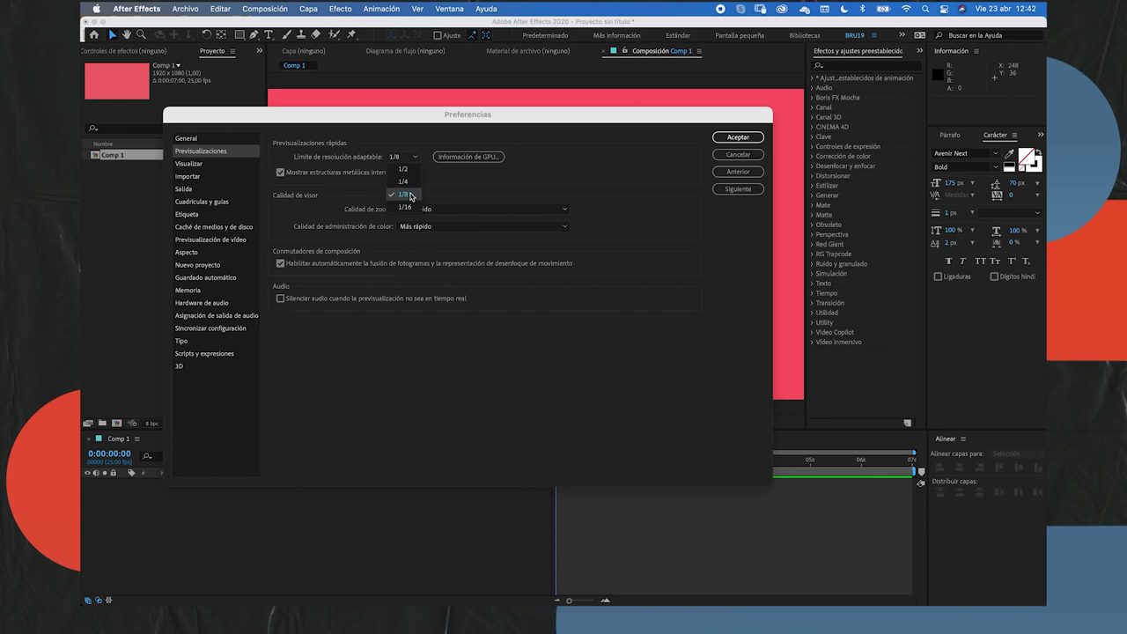
{"action": "left_click", "coordinate": [400, 158]}
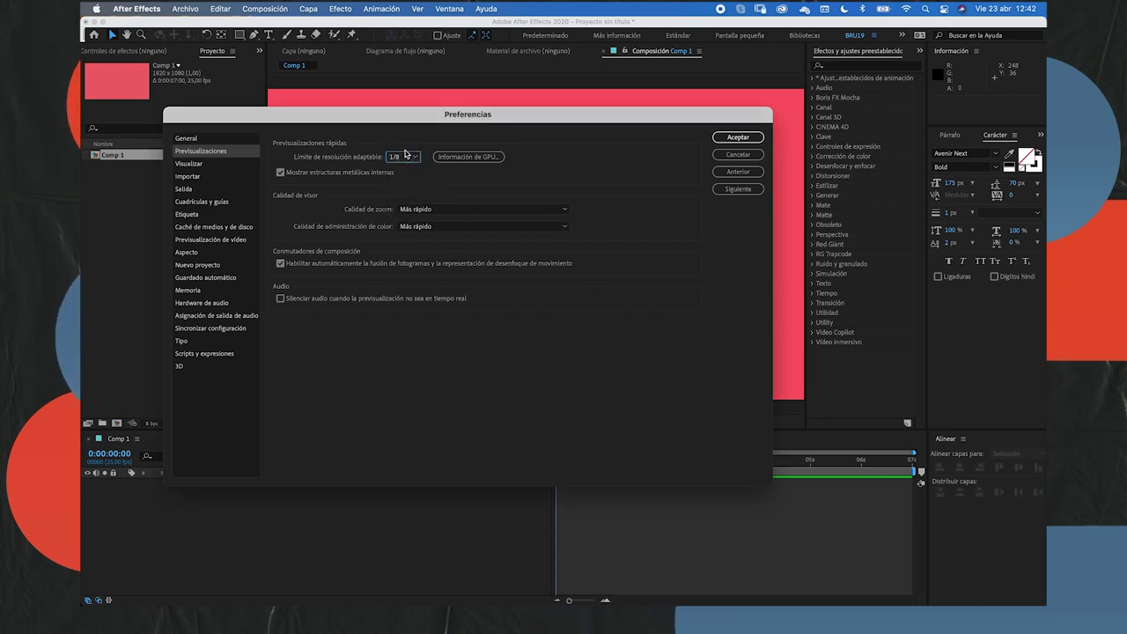
{"action": "left_click", "coordinate": [400, 159]}
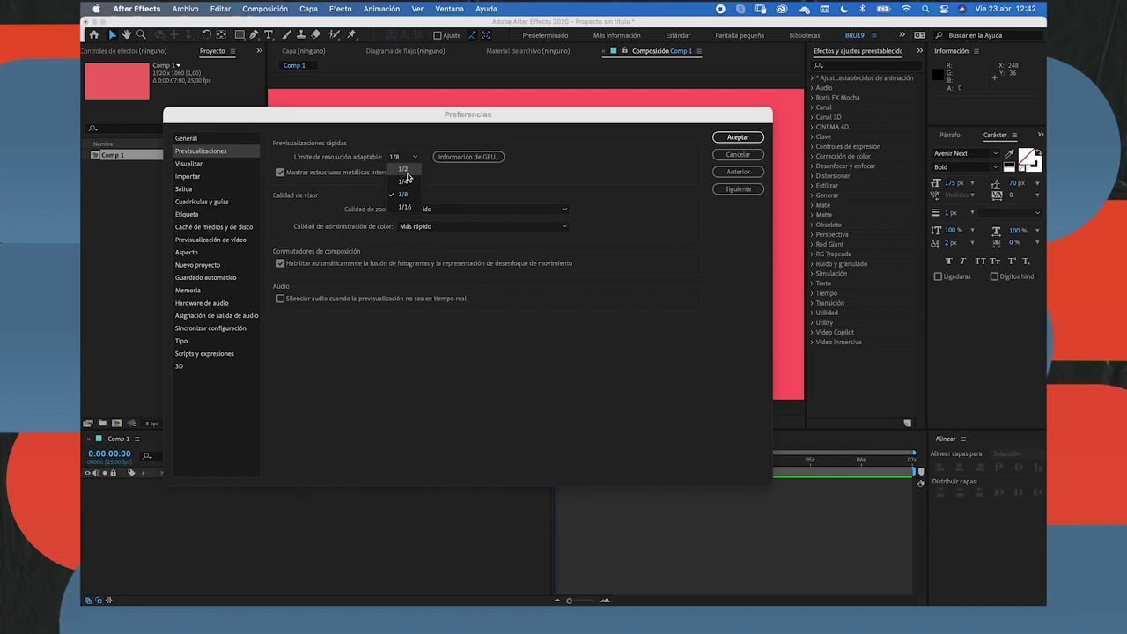
{"action": "left_click", "coordinate": [385, 181]}
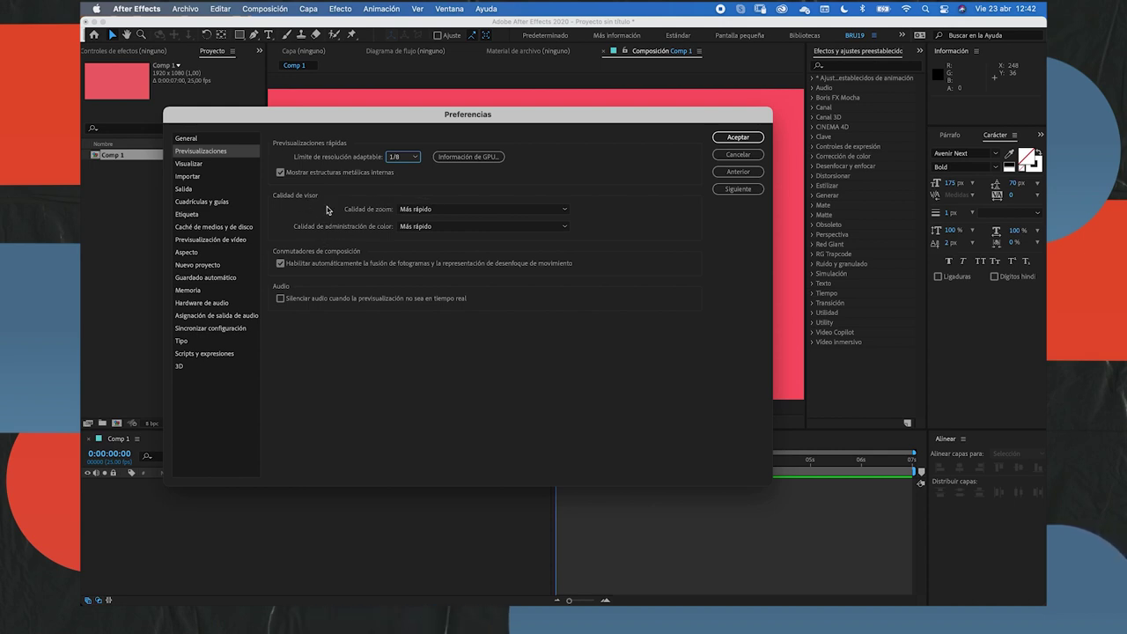
Choose Más rápido as the viewer's zoom quality in the preview preferences.
{"action": "left_click", "coordinate": [434, 211]}
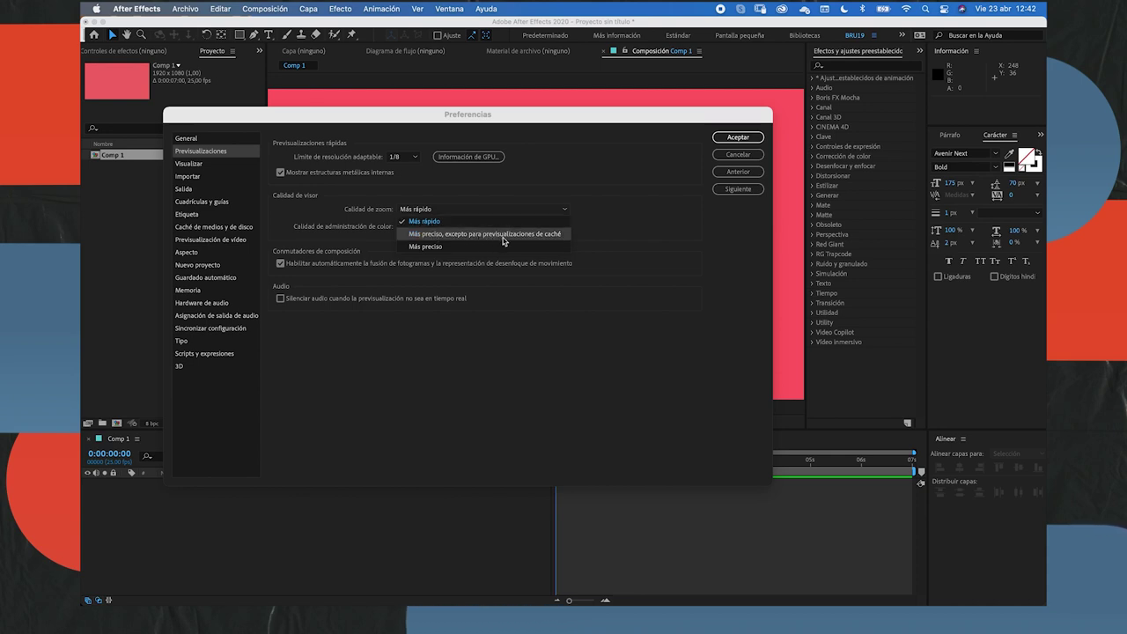
{"action": "left_click", "coordinate": [432, 221]}
{"action": "left_click_drag", "start_coordinate": [432, 114], "coordinate": [732, 164]}
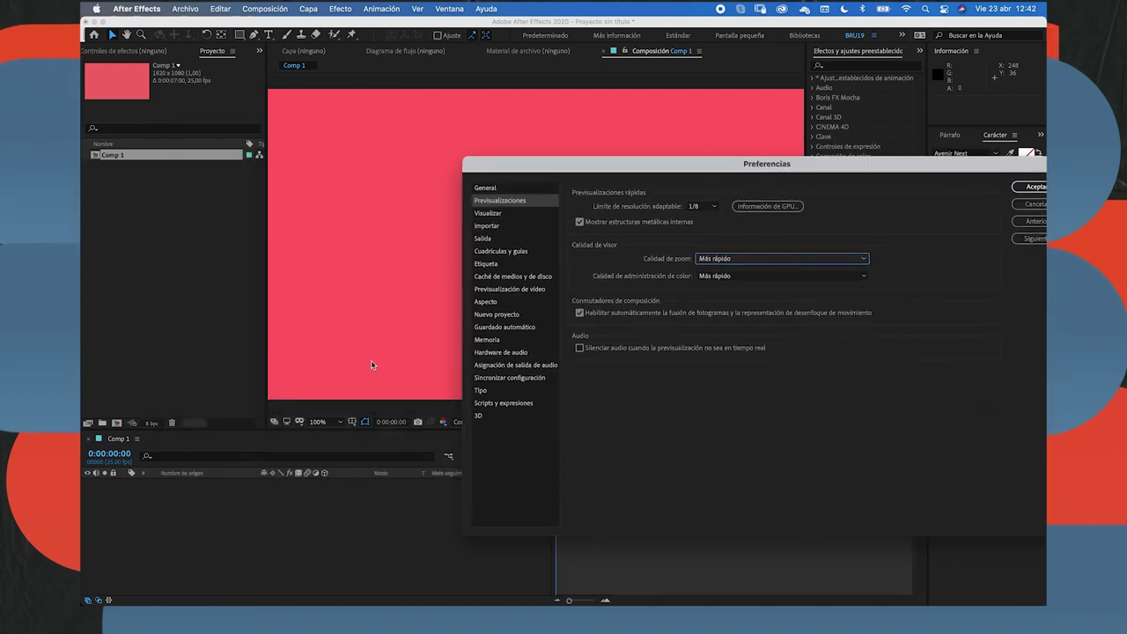
{"action": "left_click_drag", "start_coordinate": [533, 164], "coordinate": [273, 121]}
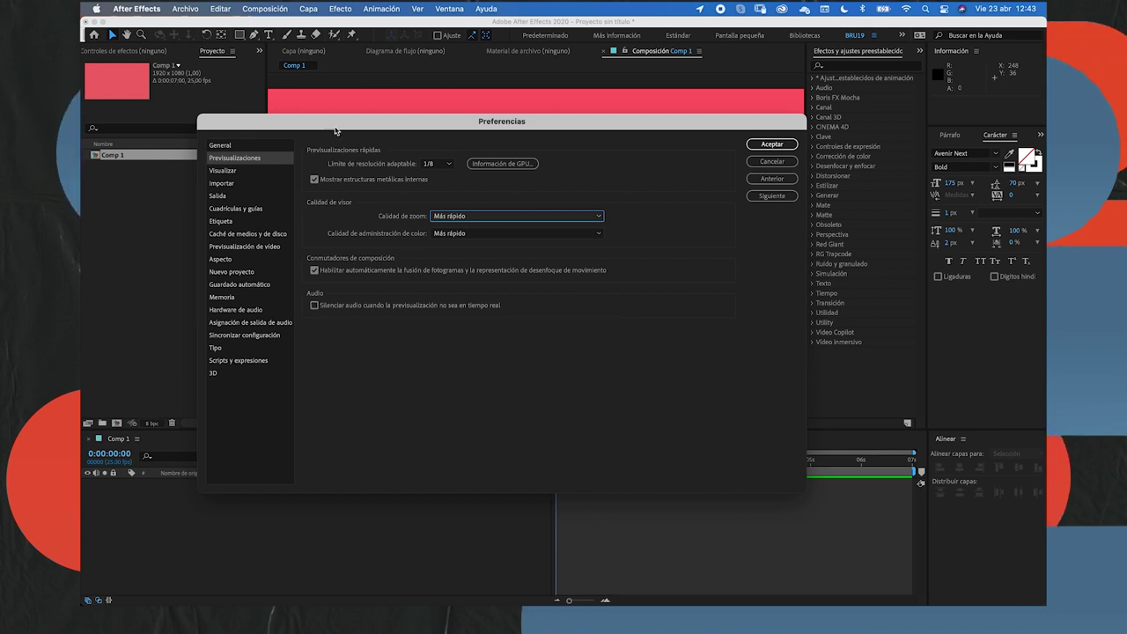
Enable muting the audio when the preview does not play in real time.
{"action": "left_click_drag", "start_coordinate": [353, 121], "coordinate": [839, 233]}
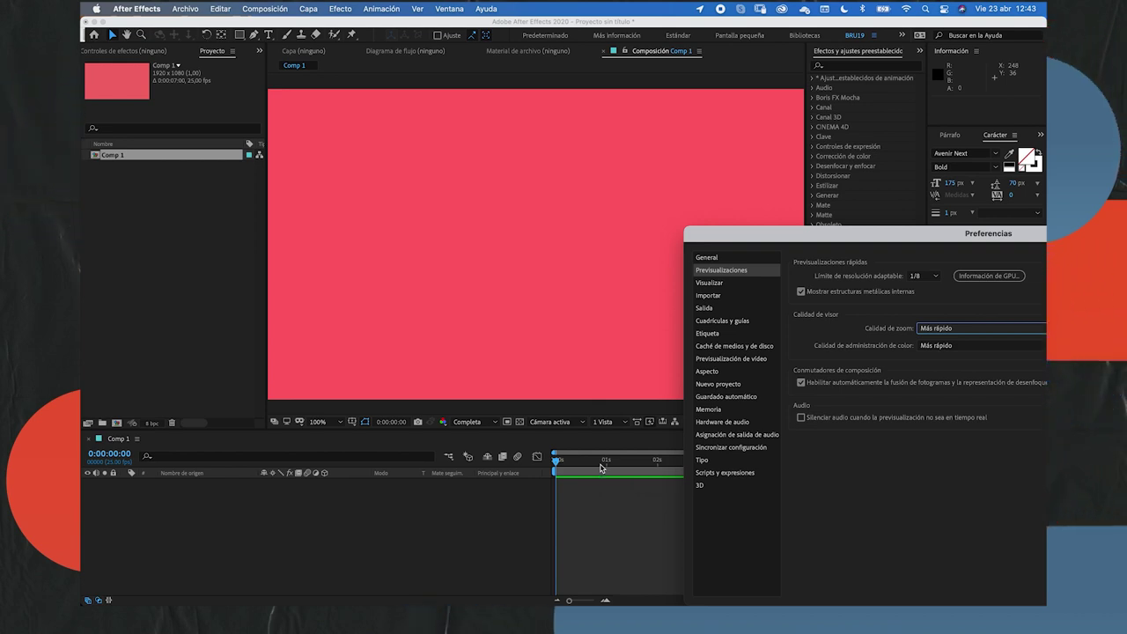
{"action": "left_click_drag", "start_coordinate": [858, 233], "coordinate": [401, 145]}
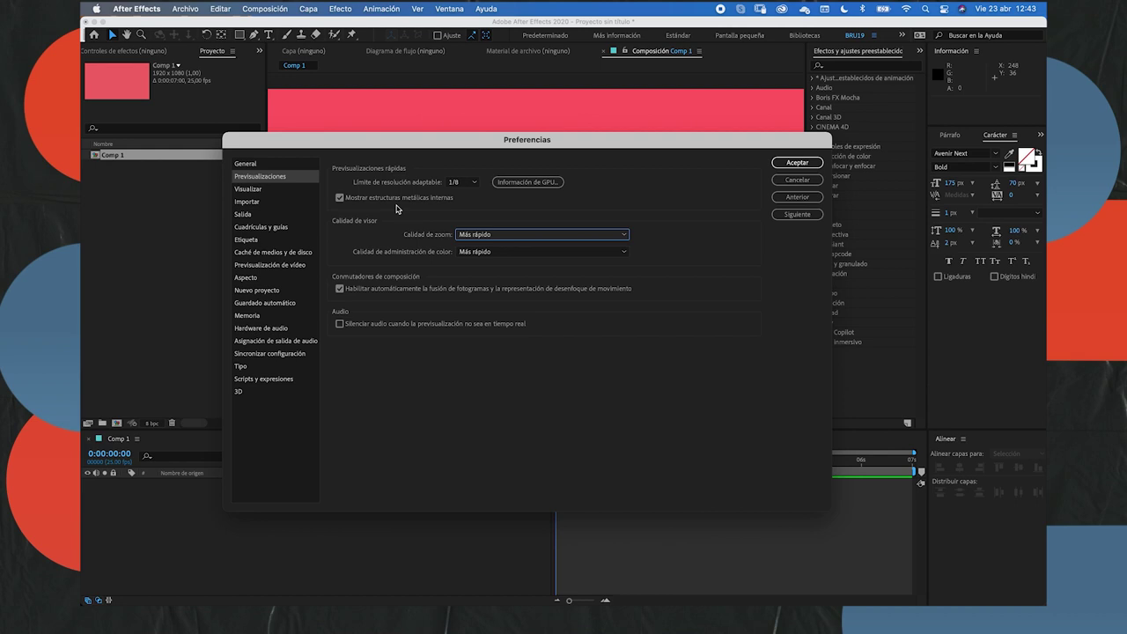
{"action": "left_click", "coordinate": [340, 324]}
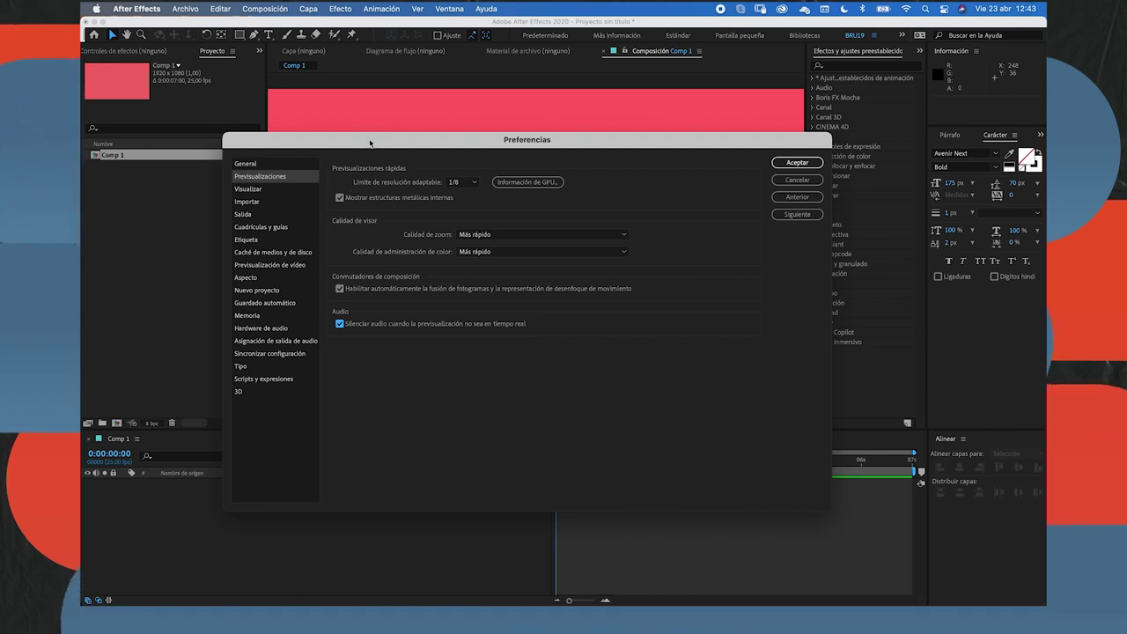
Display the Visualizar preferences with the motion path options.
{"action": "left_click_drag", "start_coordinate": [370, 143], "coordinate": [397, 110]}
{"action": "left_click", "coordinate": [292, 157]}
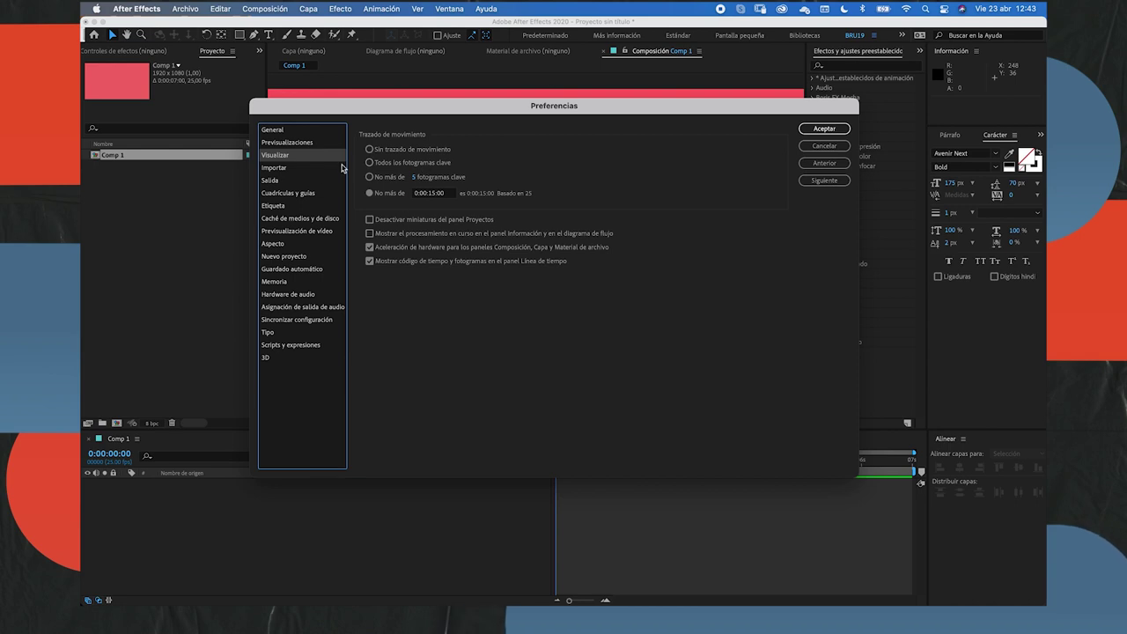
Examine the Importar, Salida and Cuadrículas y guías preferences, and close the preferences.
{"action": "left_click", "coordinate": [277, 168]}
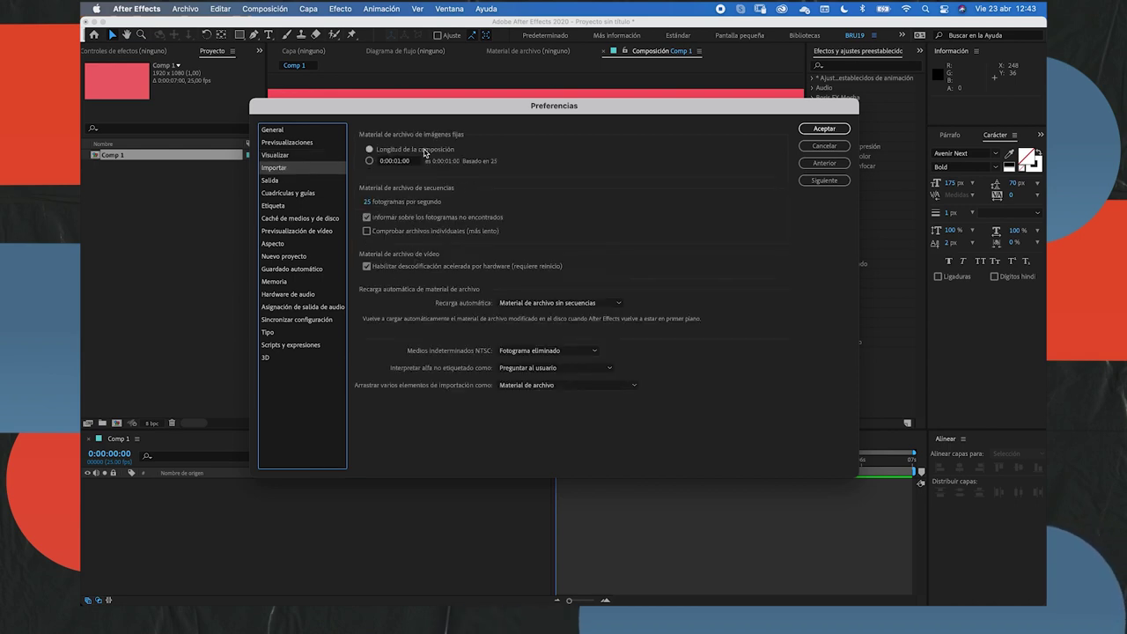
{"action": "left_click", "coordinate": [273, 181]}
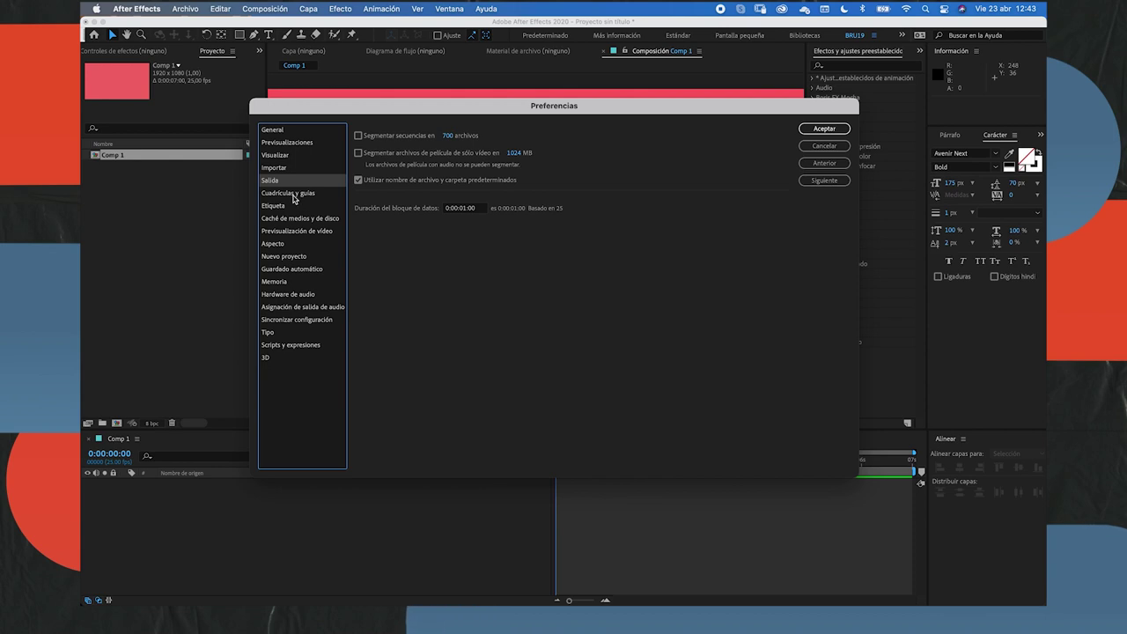
{"action": "left_click", "coordinate": [294, 195]}
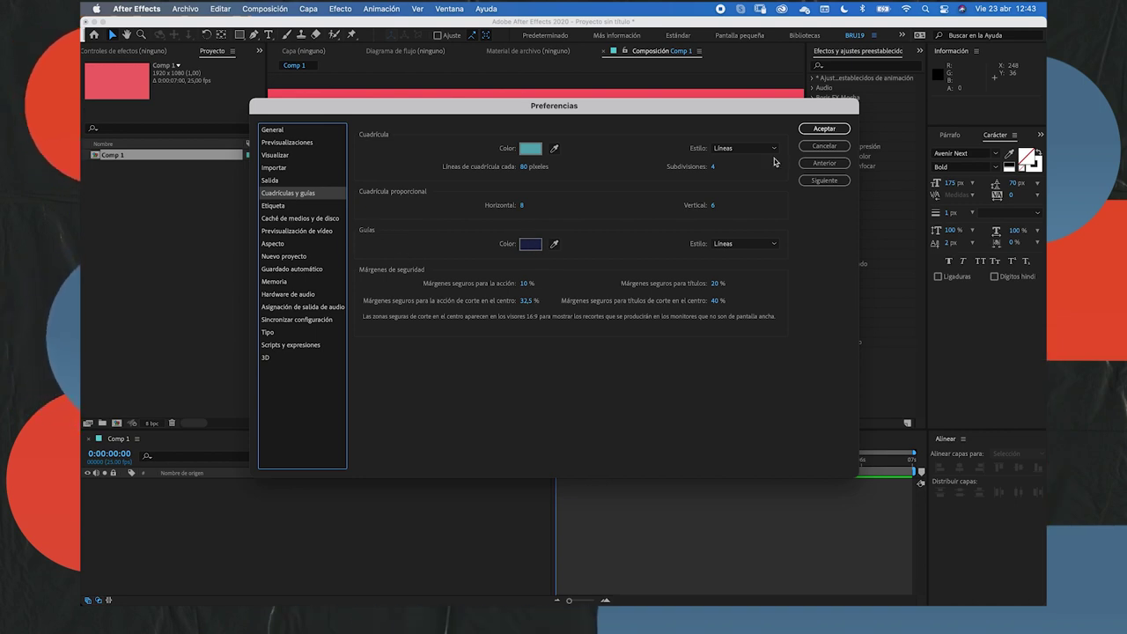
{"action": "left_click", "coordinate": [828, 134]}
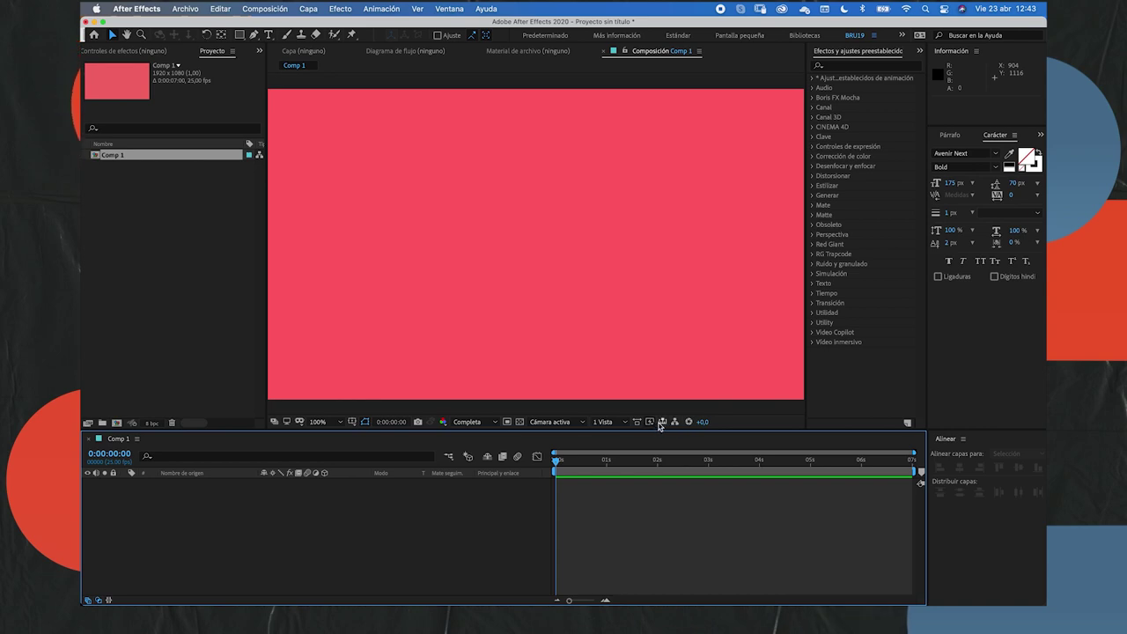
Toggle the guides off and on again for the composition view, and show the rulers.
{"action": "left_click", "coordinate": [352, 423]}
{"action": "left_click", "coordinate": [371, 477]}
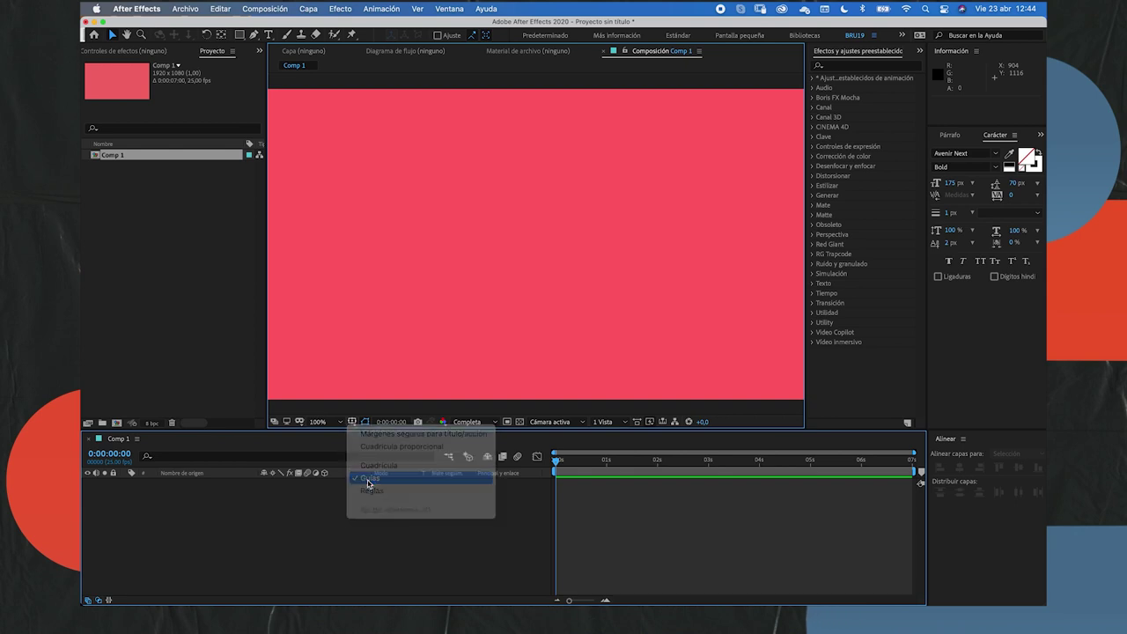
{"action": "scroll", "coordinate": [471, 311], "scroll_direction": "down", "scroll_amount": 1}
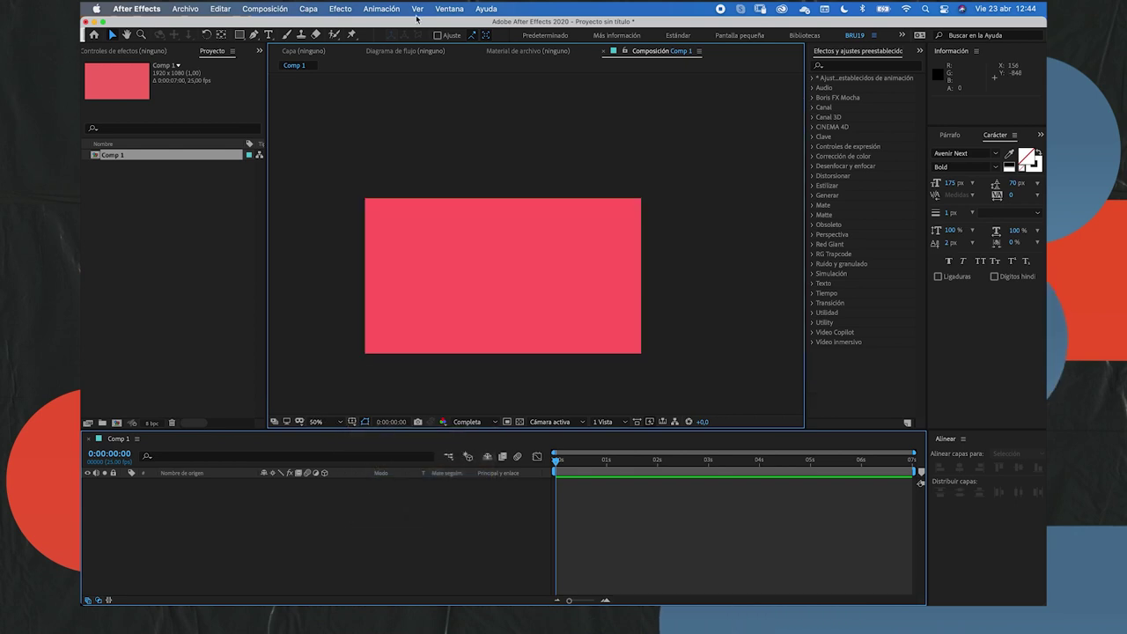
{"action": "left_click", "coordinate": [420, 10]}
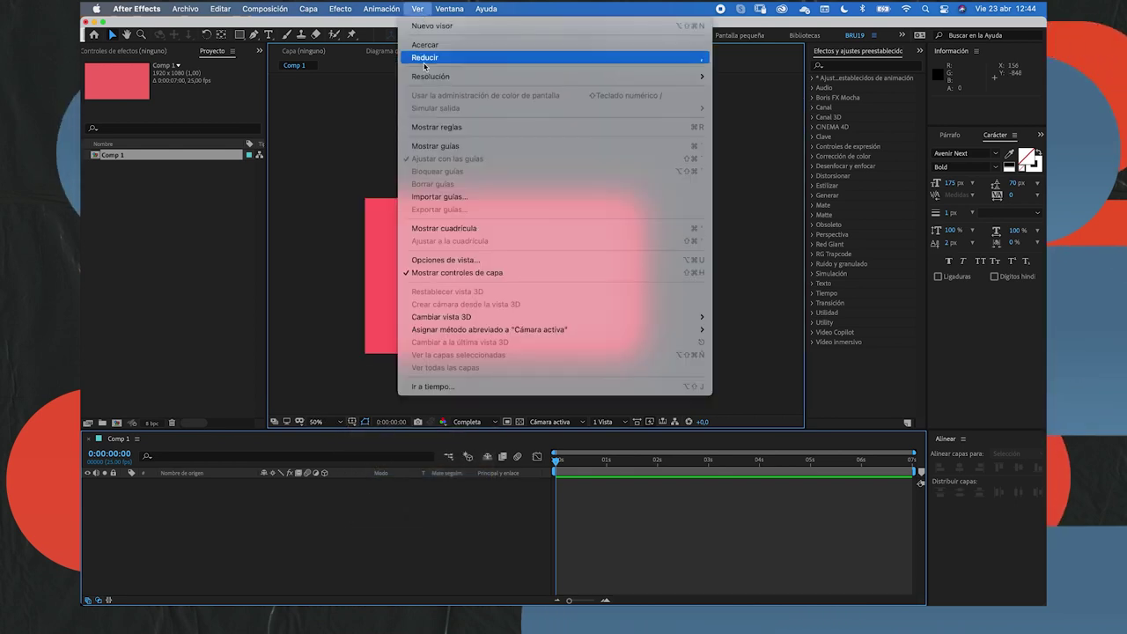
{"action": "left_click", "coordinate": [436, 146]}
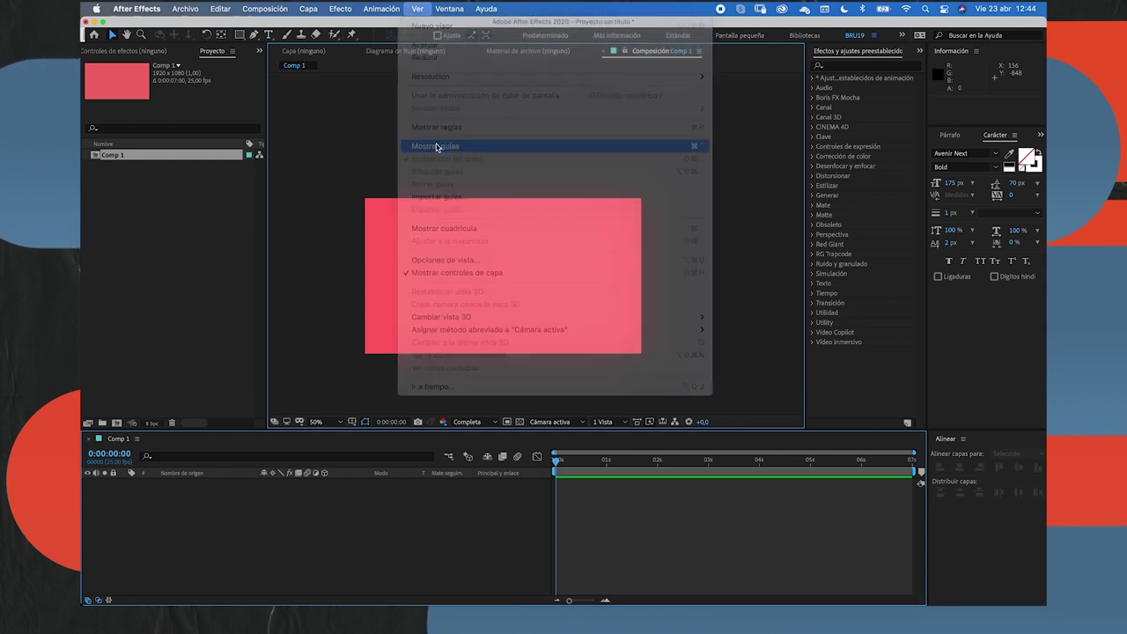
{"action": "left_click", "coordinate": [415, 10]}
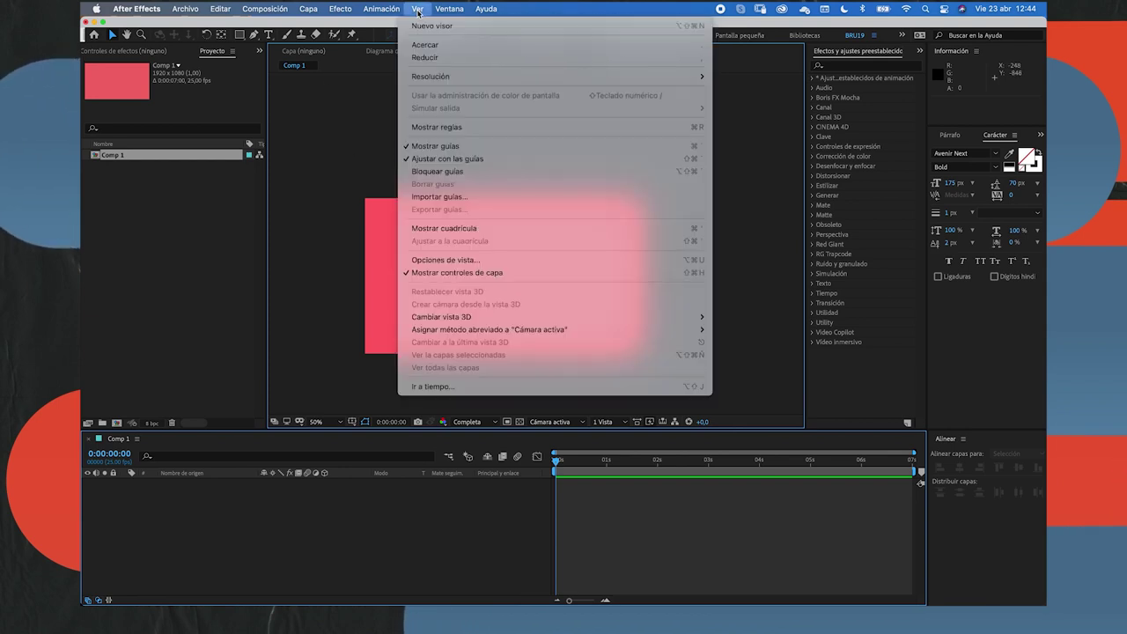
{"action": "left_click", "coordinate": [449, 128]}
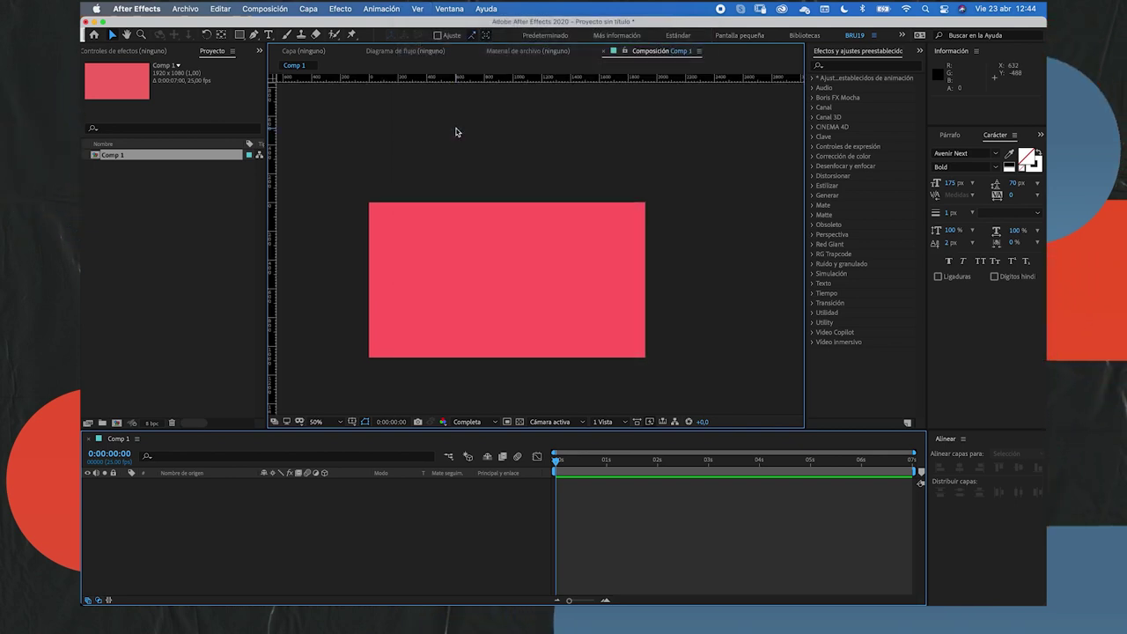
Add a horizontal guide at about 92 and two vertical guides near the composition's side edges, positioned at about 72 and 1792.
{"action": "left_click_drag", "start_coordinate": [273, 145], "coordinate": [394, 149]}
{"action": "left_click_drag", "start_coordinate": [460, 80], "coordinate": [461, 215]}
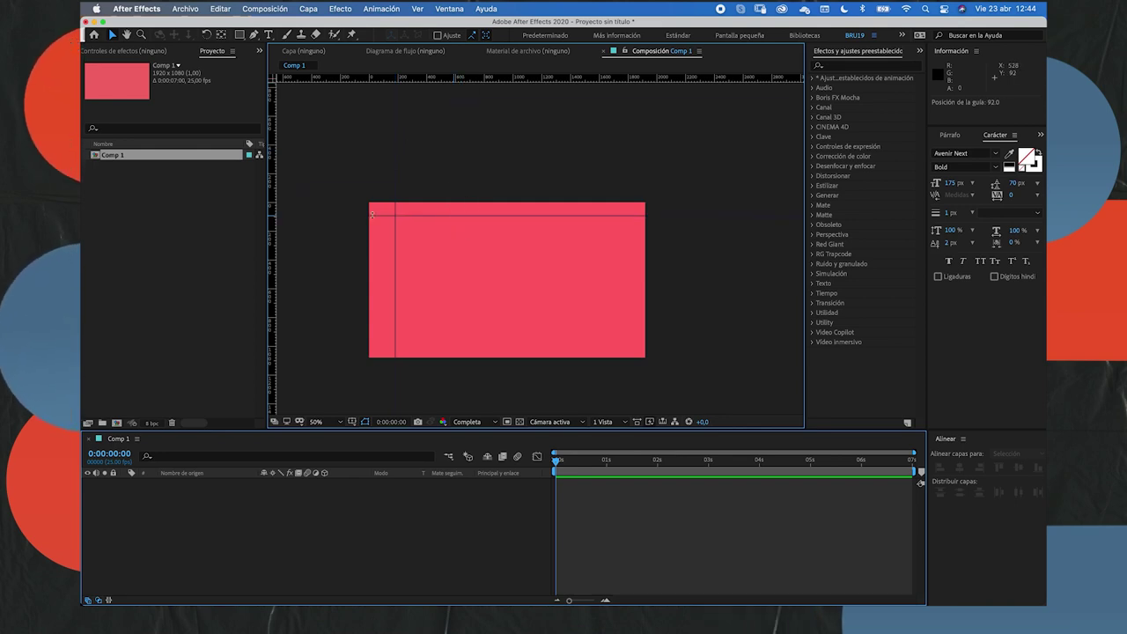
{"action": "left_click_drag", "start_coordinate": [275, 227], "coordinate": [626, 240]}
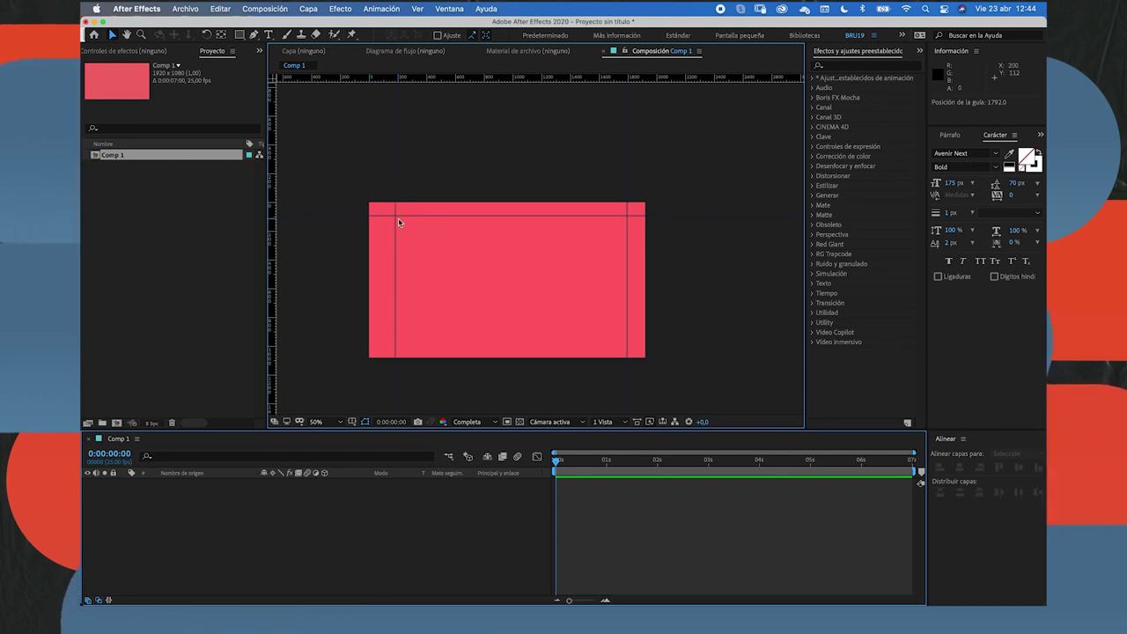
{"action": "left_click_drag", "start_coordinate": [397, 222], "coordinate": [381, 221]}
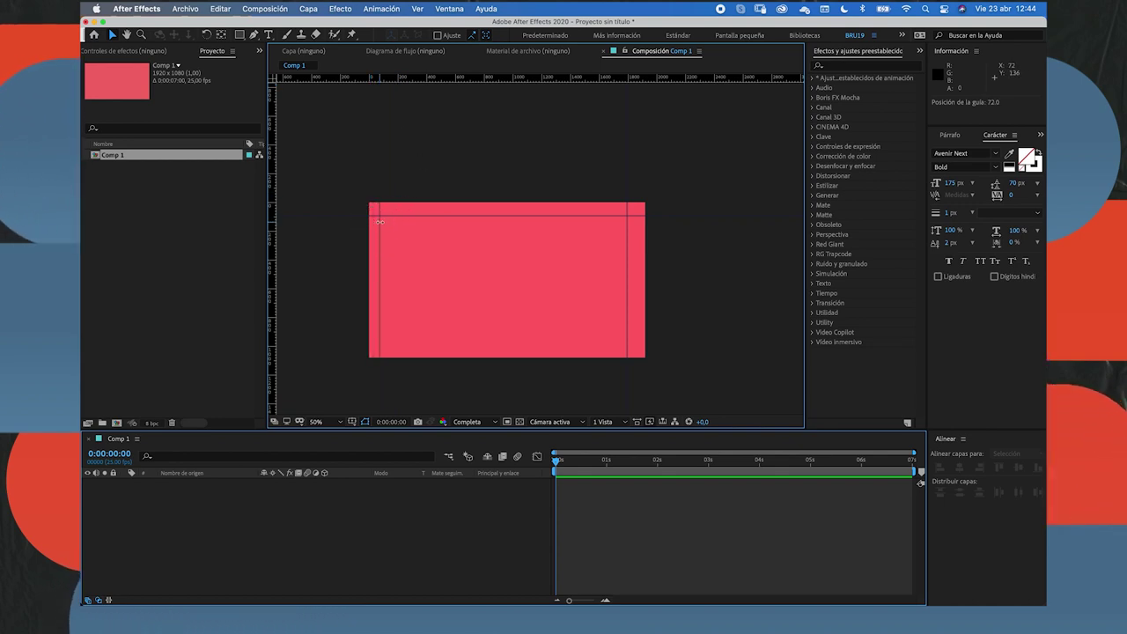
Hide the rulers and the guides in the composition view.
{"action": "left_click", "coordinate": [418, 10]}
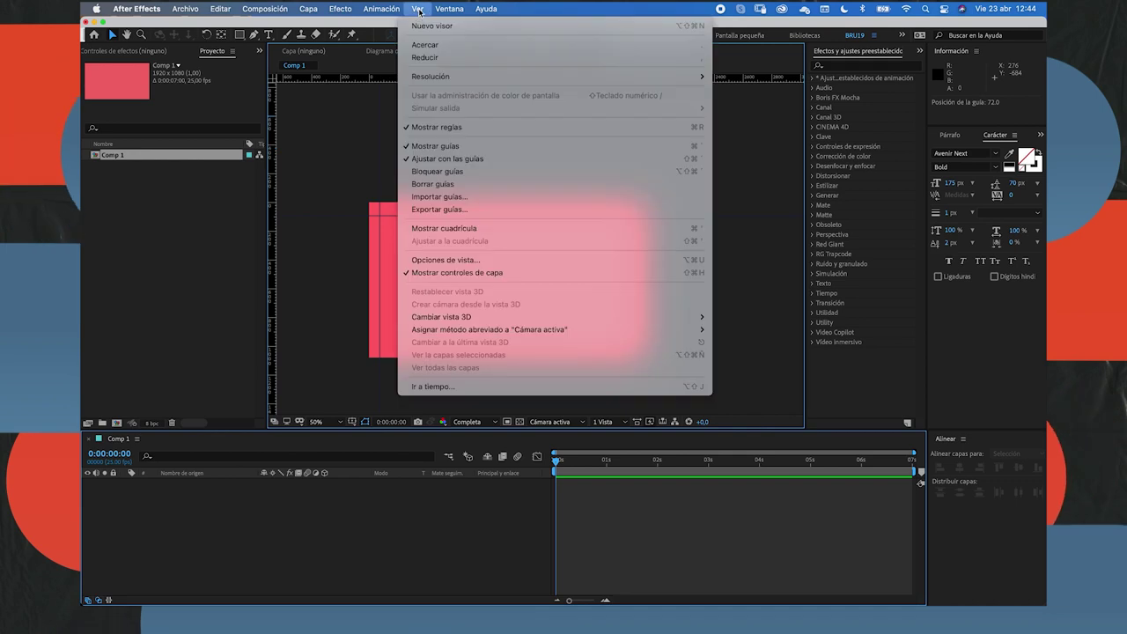
{"action": "left_click", "coordinate": [436, 131]}
{"action": "left_click", "coordinate": [418, 9]}
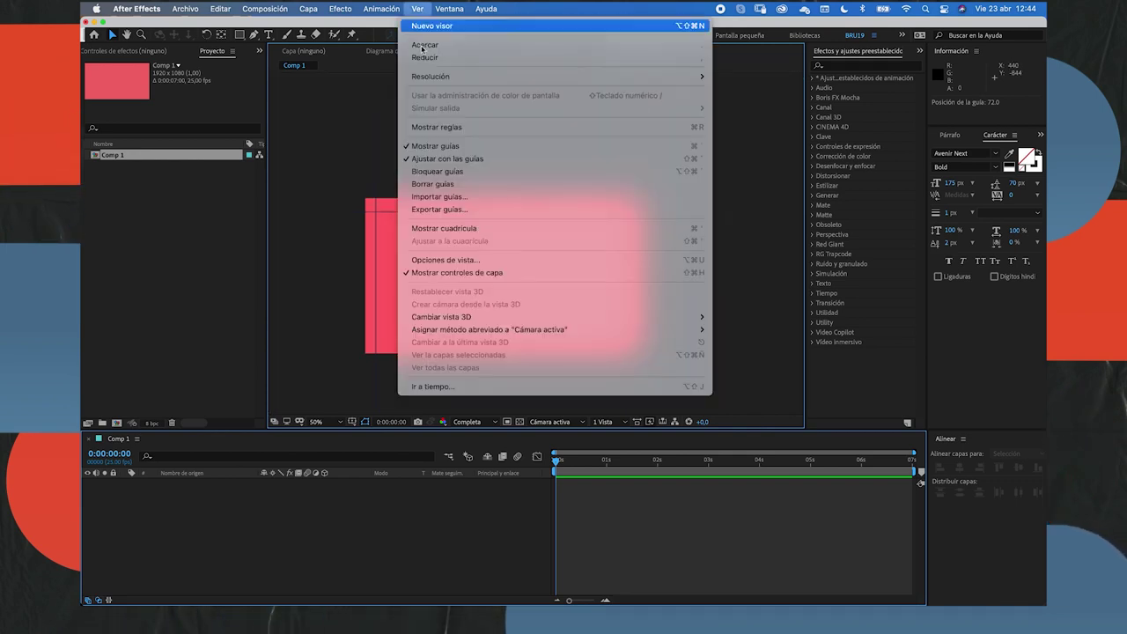
{"action": "left_click", "coordinate": [427, 143]}
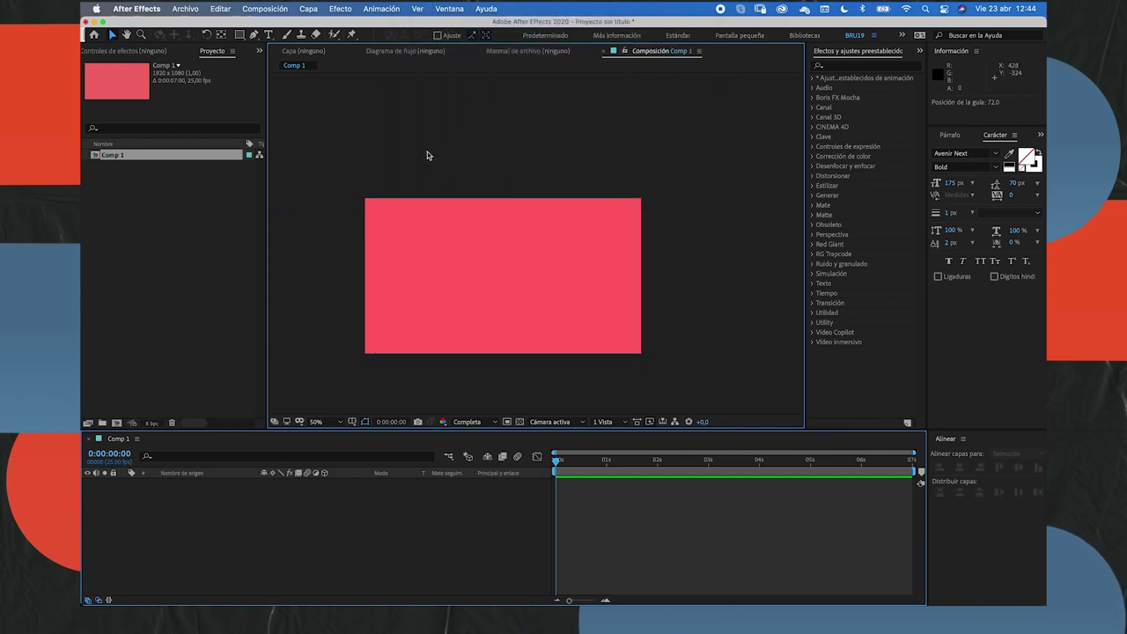
Reopen the preferences at Cuadrículas y guías and display the Etiqueta settings.
{"action": "left_click", "coordinate": [132, 10]}
{"action": "mouse_move", "coordinate": [142, 46]}
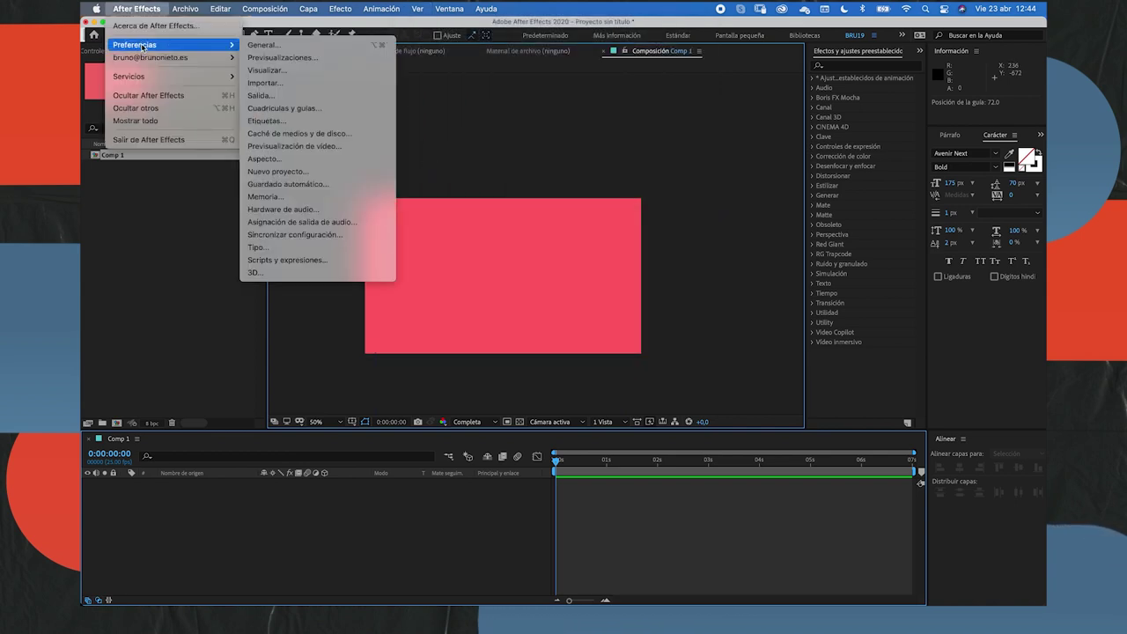
{"action": "left_click", "coordinate": [272, 109]}
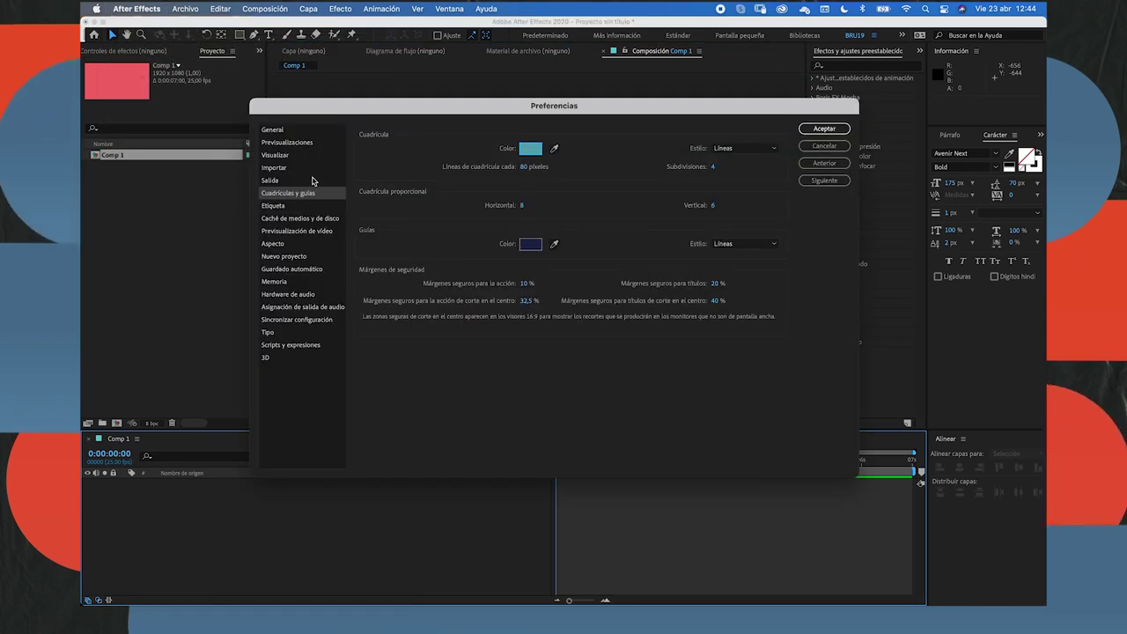
{"action": "left_click", "coordinate": [284, 209]}
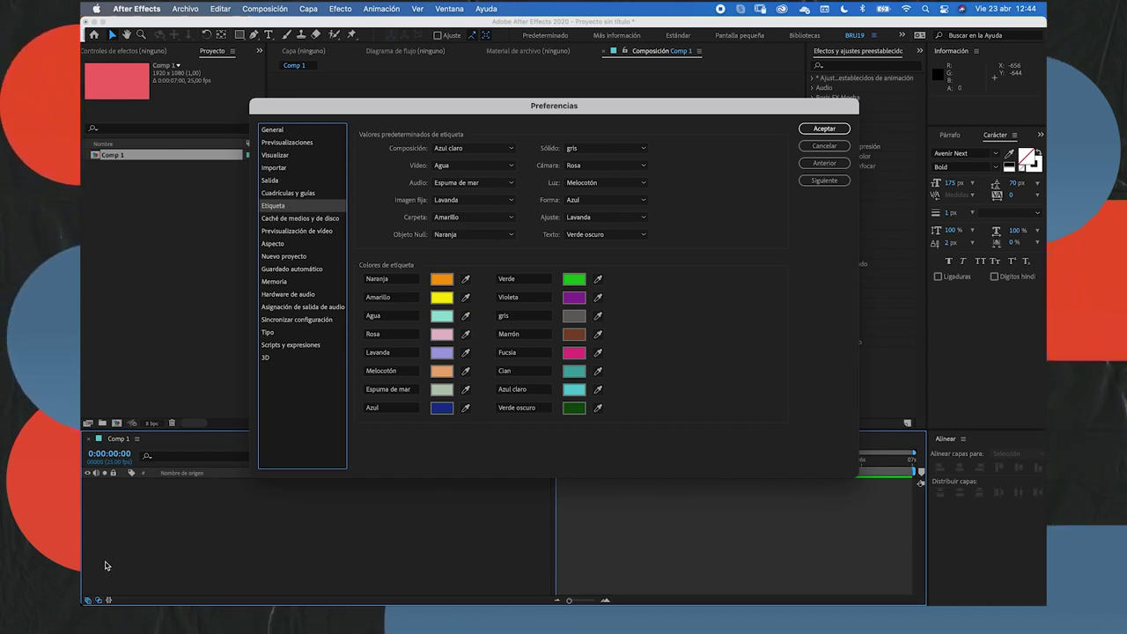
Change the Naranja label colour to the blue 0930F7.
{"action": "left_click", "coordinate": [396, 279]}
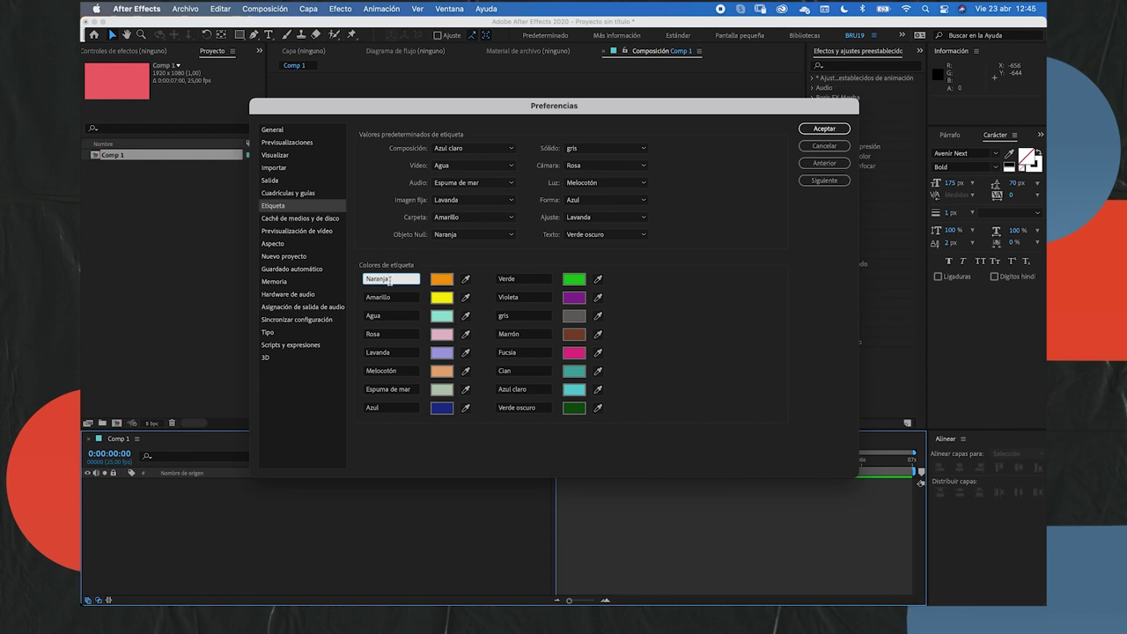
{"action": "left_click", "coordinate": [442, 280]}
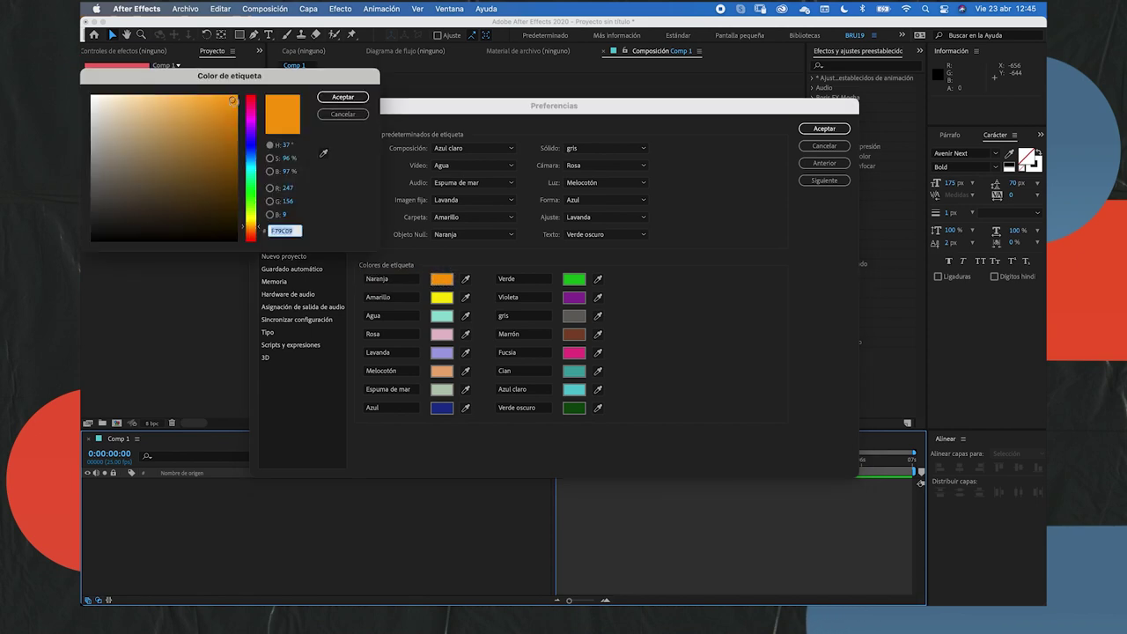
{"action": "left_click", "coordinate": [253, 153]}
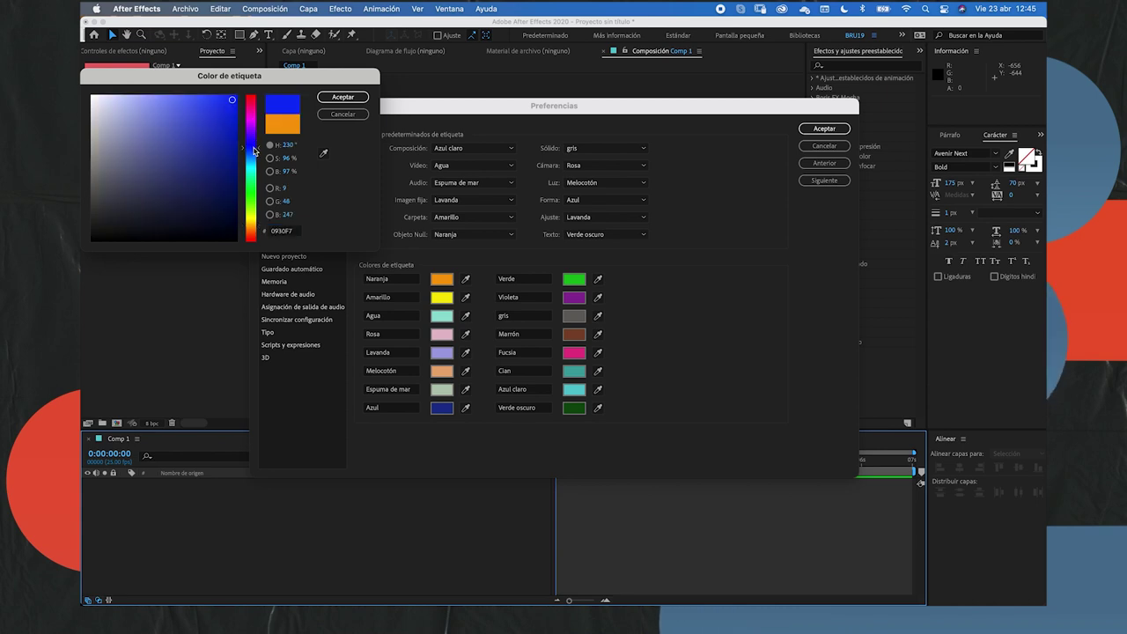
{"action": "left_click", "coordinate": [328, 97]}
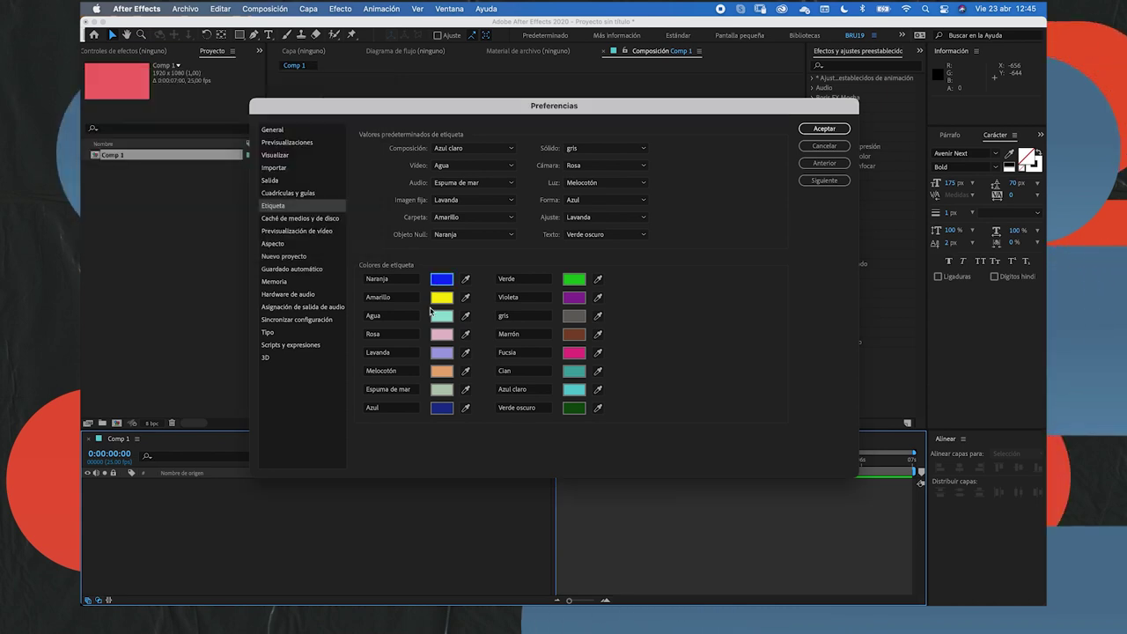
Set the Naranja label colour to the orange F76809.
{"action": "left_click", "coordinate": [441, 280]}
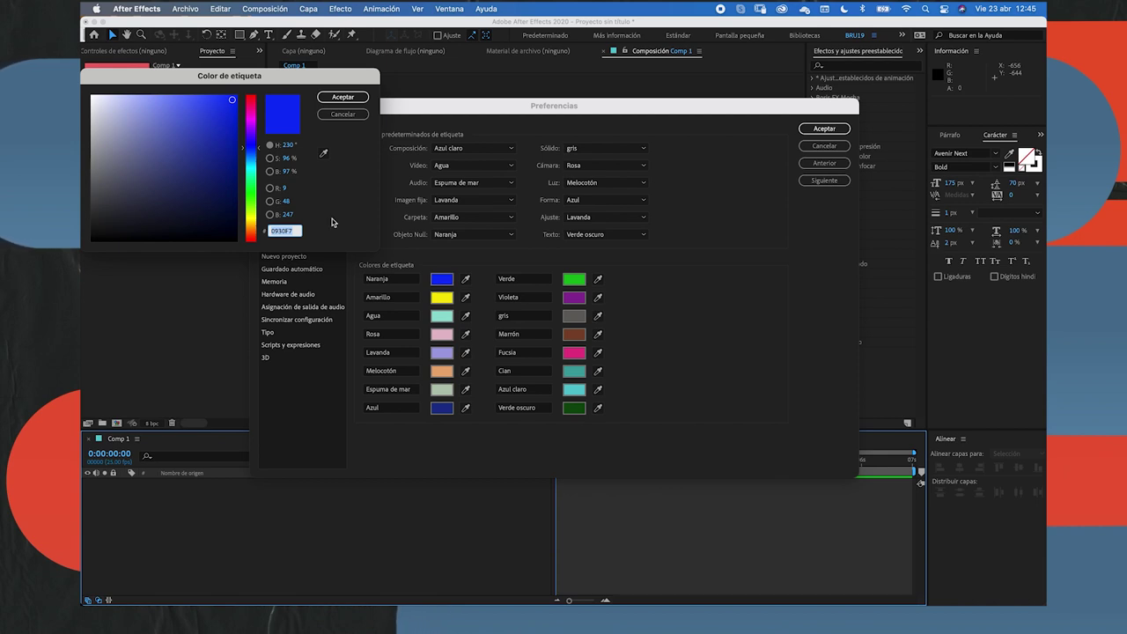
{"action": "left_click", "coordinate": [252, 231]}
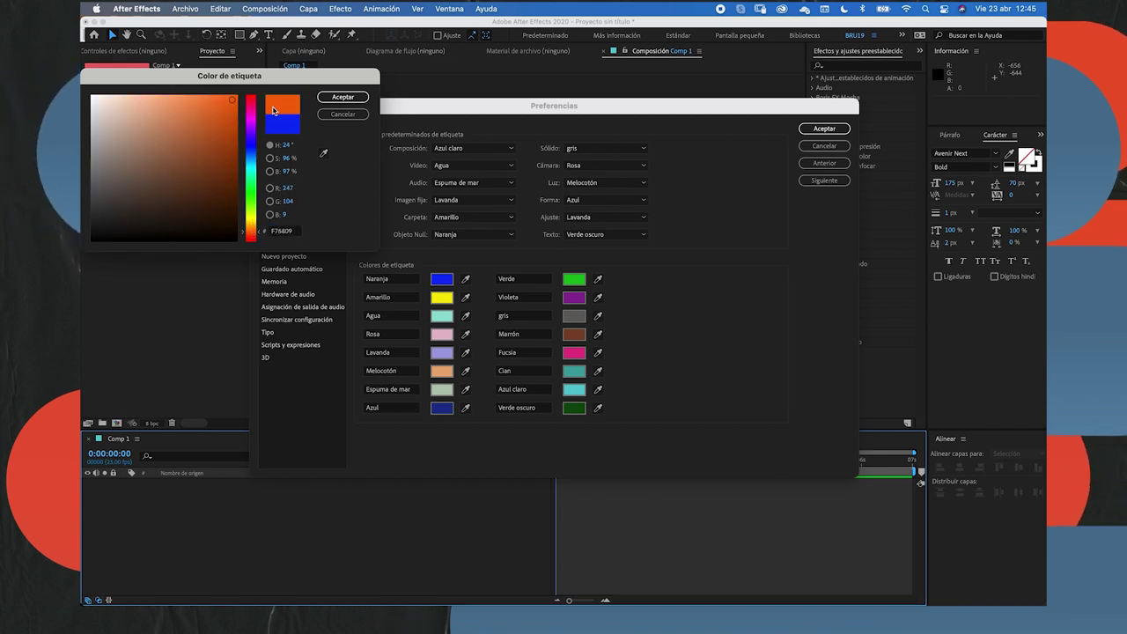
{"action": "left_click", "coordinate": [335, 99]}
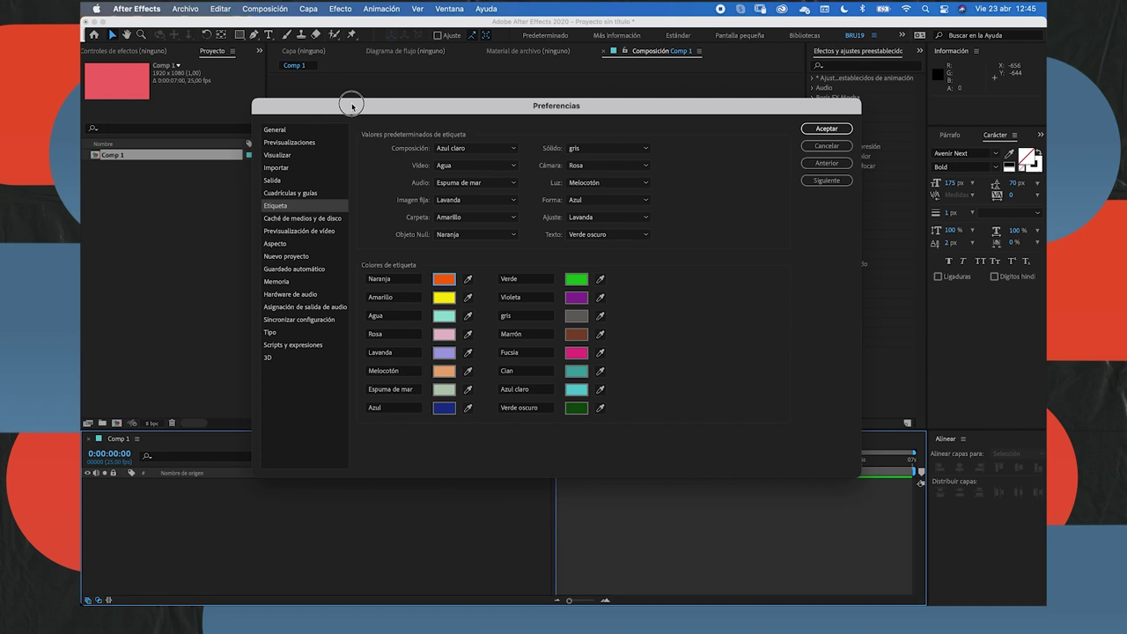
Set the default label for compositions to Naranja, accept the preferences, and widen the Project panel to show more columns.
{"action": "left_click_drag", "start_coordinate": [355, 106], "coordinate": [450, 108]}
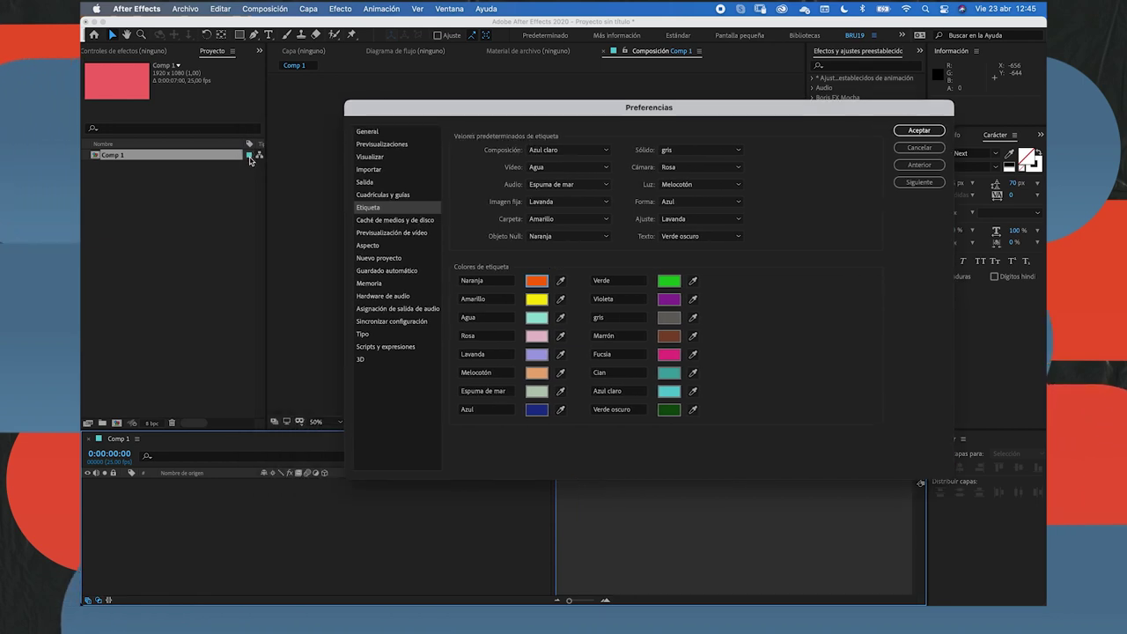
{"action": "left_click", "coordinate": [564, 150]}
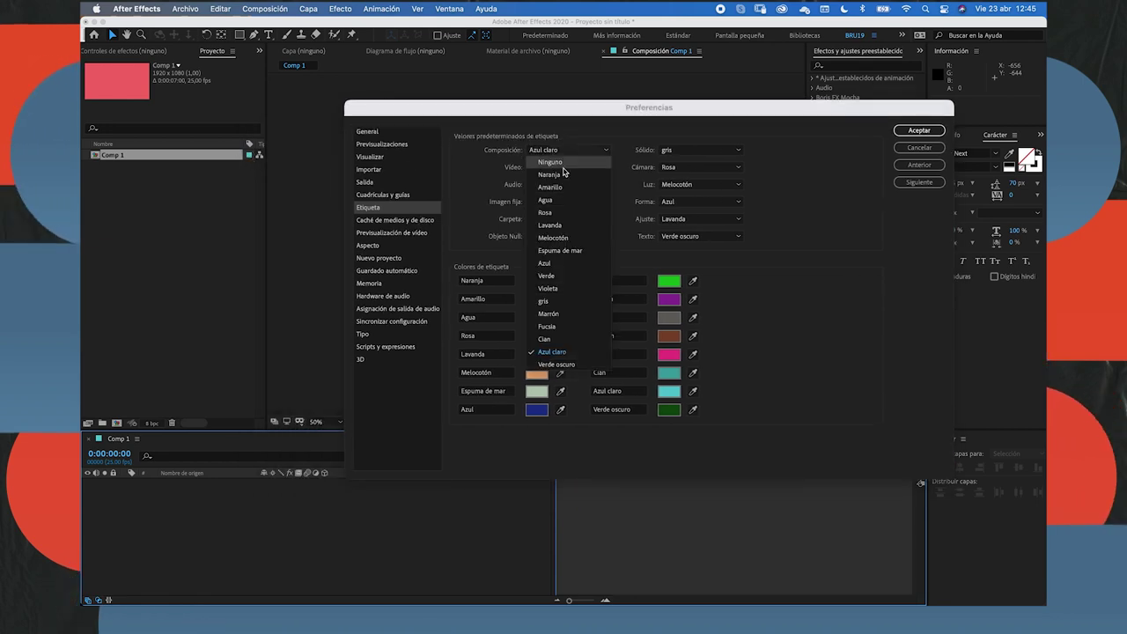
{"action": "left_click", "coordinate": [564, 168]}
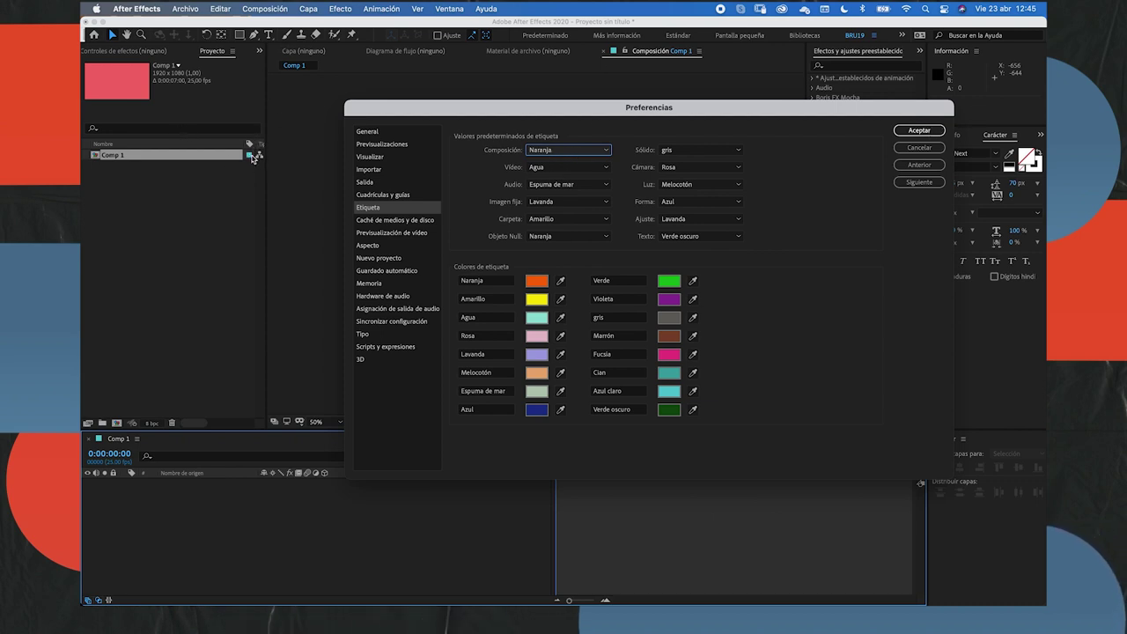
{"action": "left_click", "coordinate": [932, 134]}
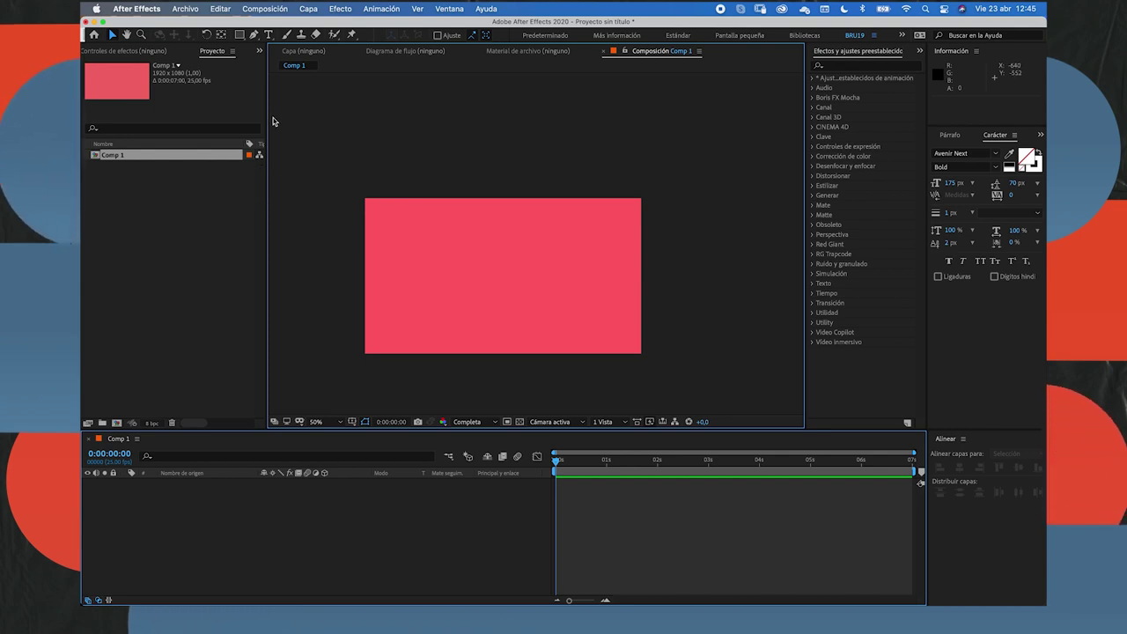
{"action": "left_click_drag", "start_coordinate": [267, 114], "coordinate": [330, 115]}
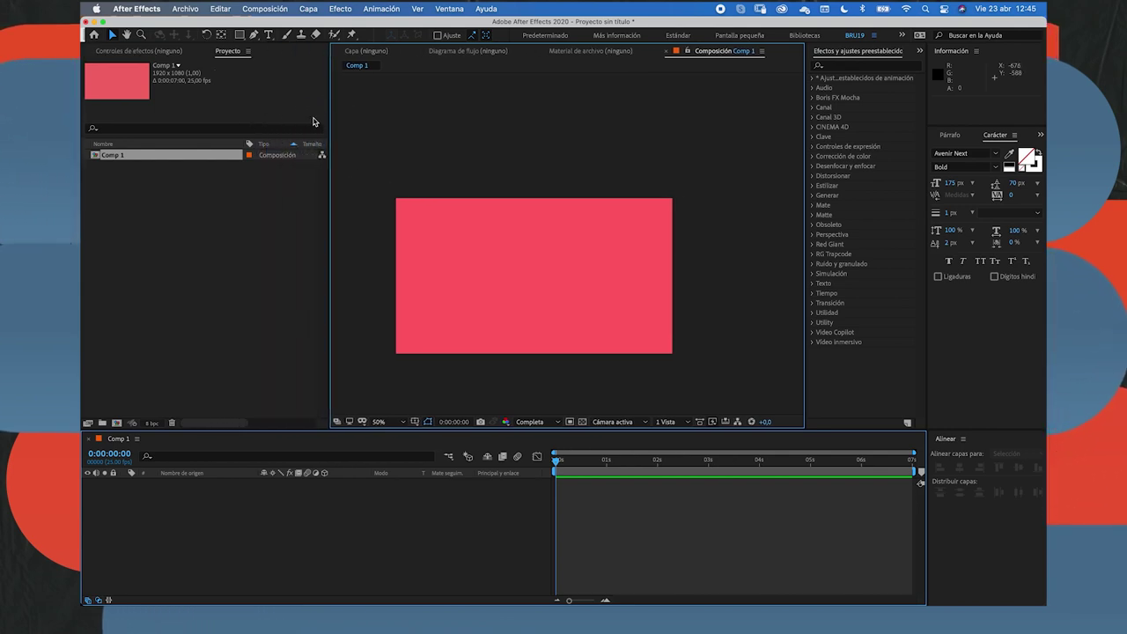
Reopen the preferences to view the Aspecto and Previsualización de vídeo settings.
{"action": "left_click", "coordinate": [137, 9]}
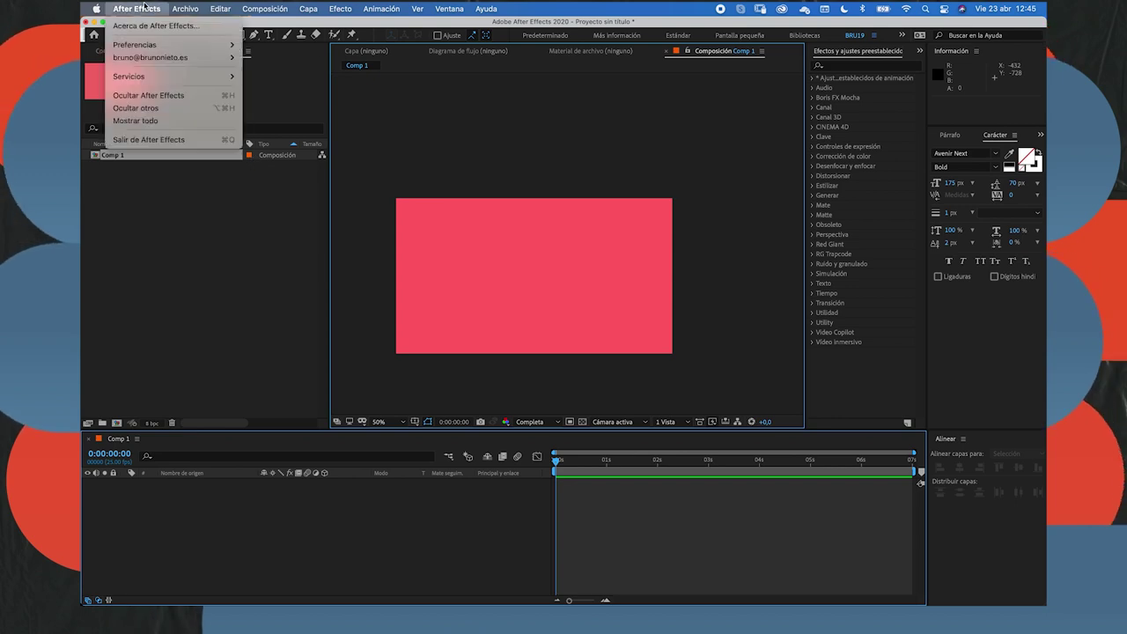
{"action": "mouse_move", "coordinate": [143, 45]}
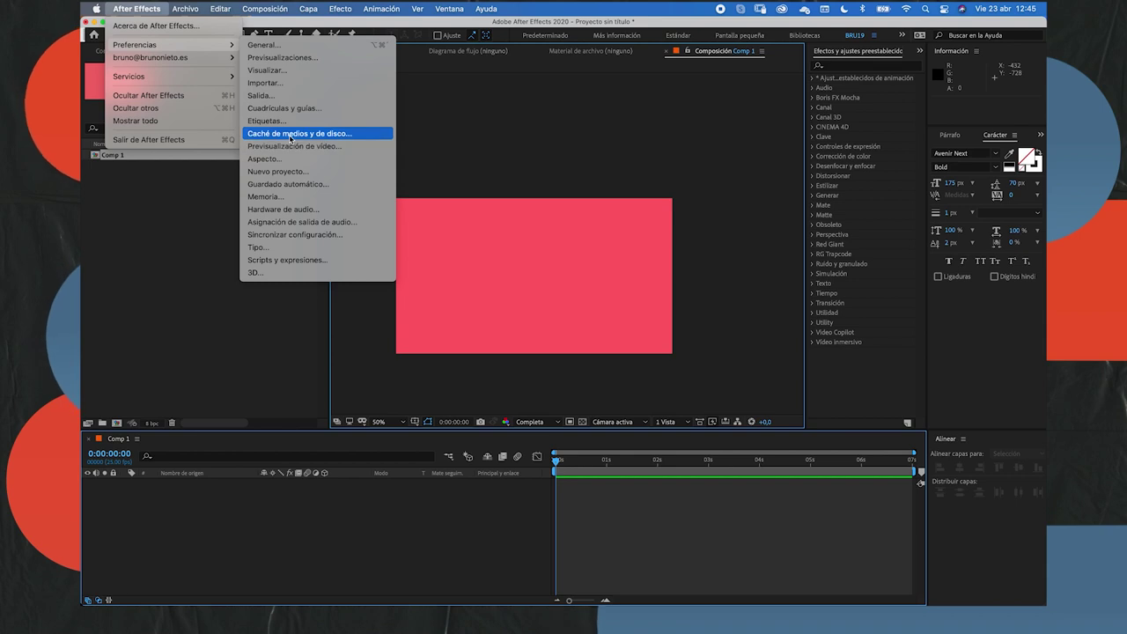
{"action": "left_click", "coordinate": [277, 160]}
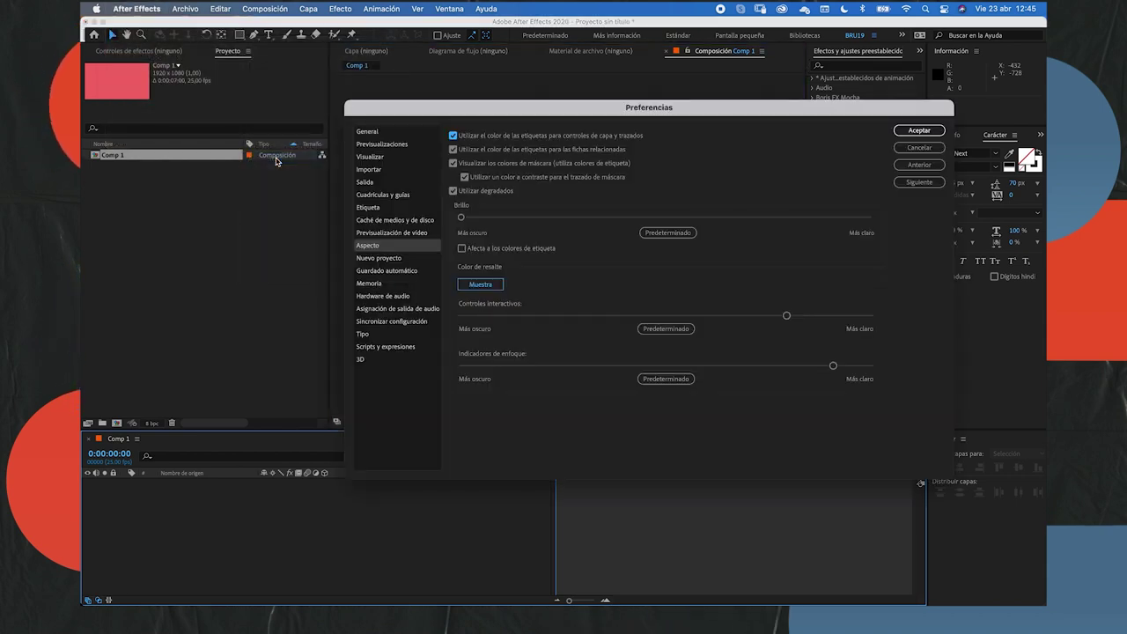
{"action": "left_click", "coordinate": [394, 234]}
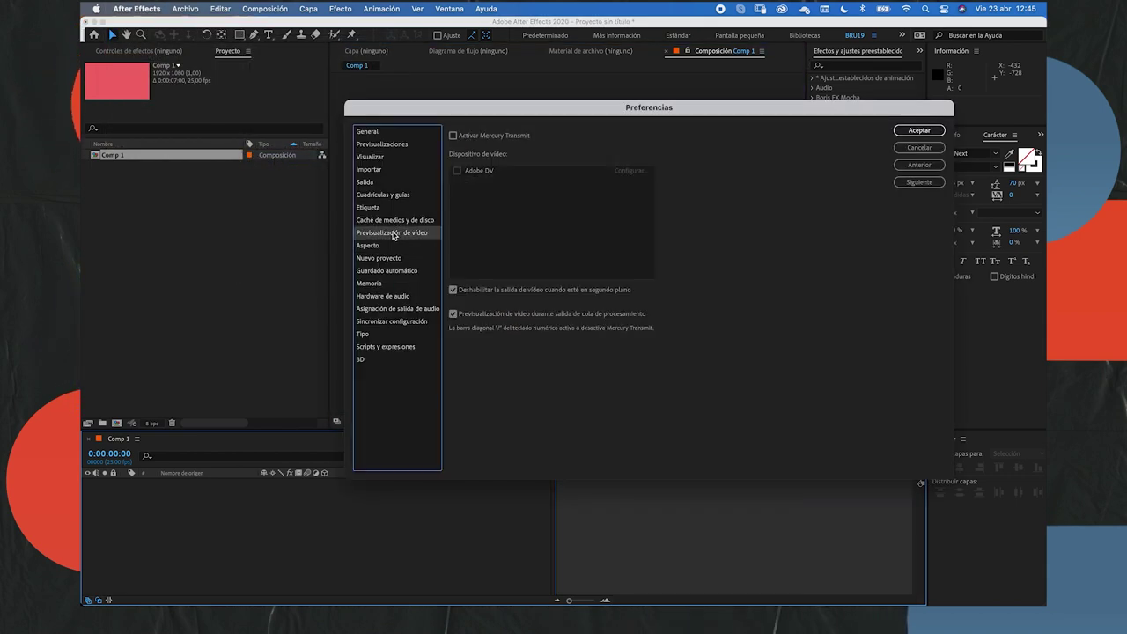
Review the default label assignments in the Etiqueta preferences and view the colour choices for the Vídeo label.
{"action": "left_click", "coordinate": [395, 219]}
{"action": "left_click", "coordinate": [388, 207]}
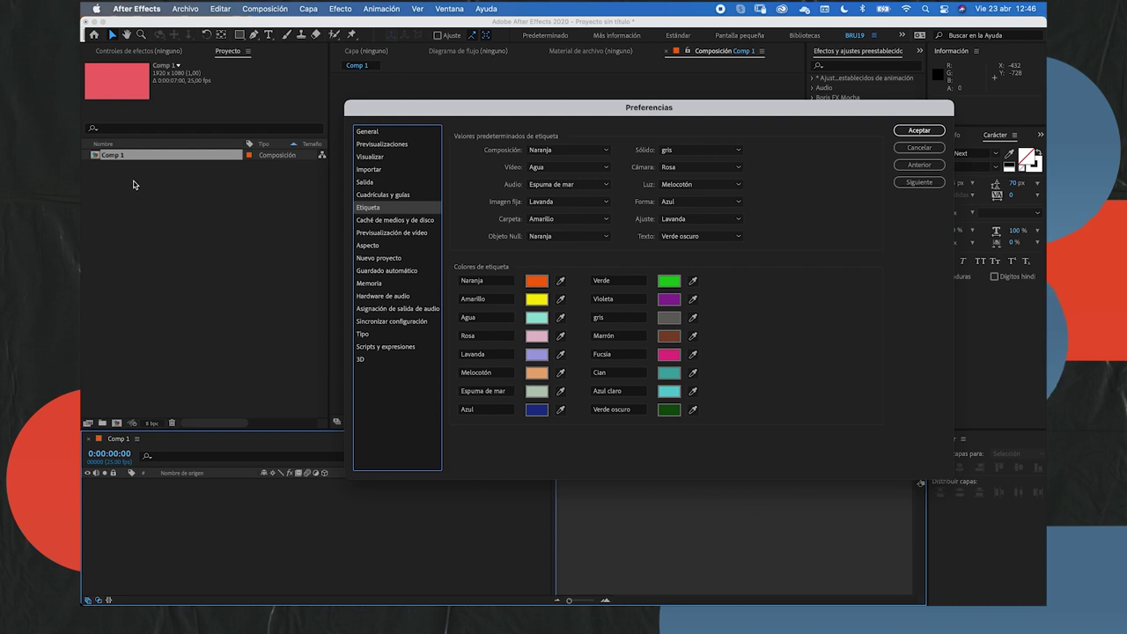
{"action": "left_click", "coordinate": [547, 169]}
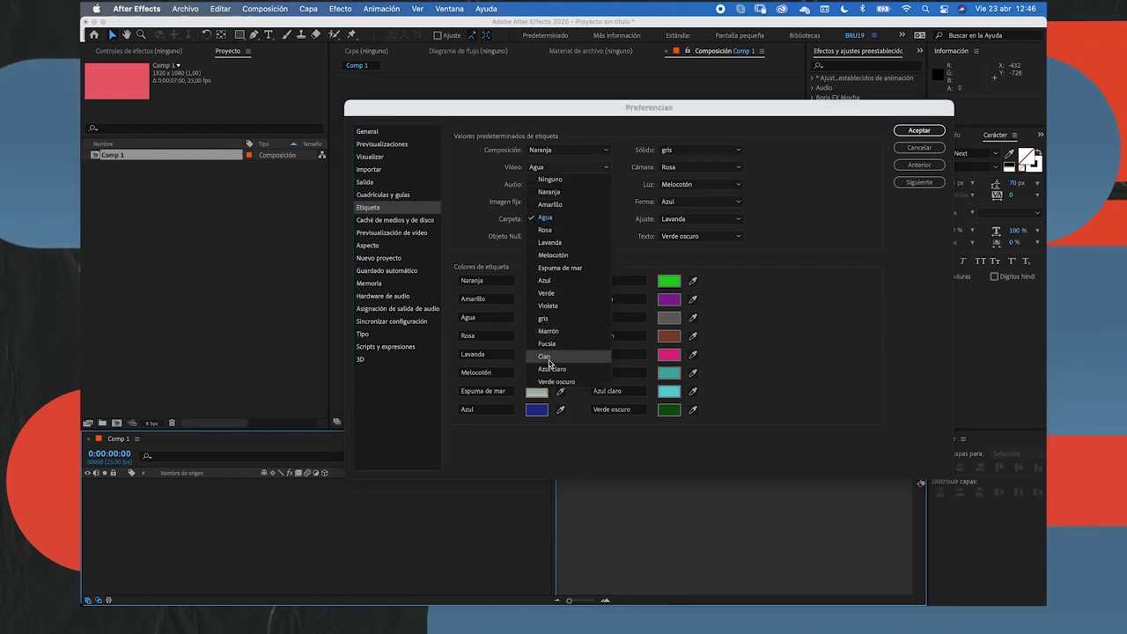
{"action": "left_click", "coordinate": [763, 266]}
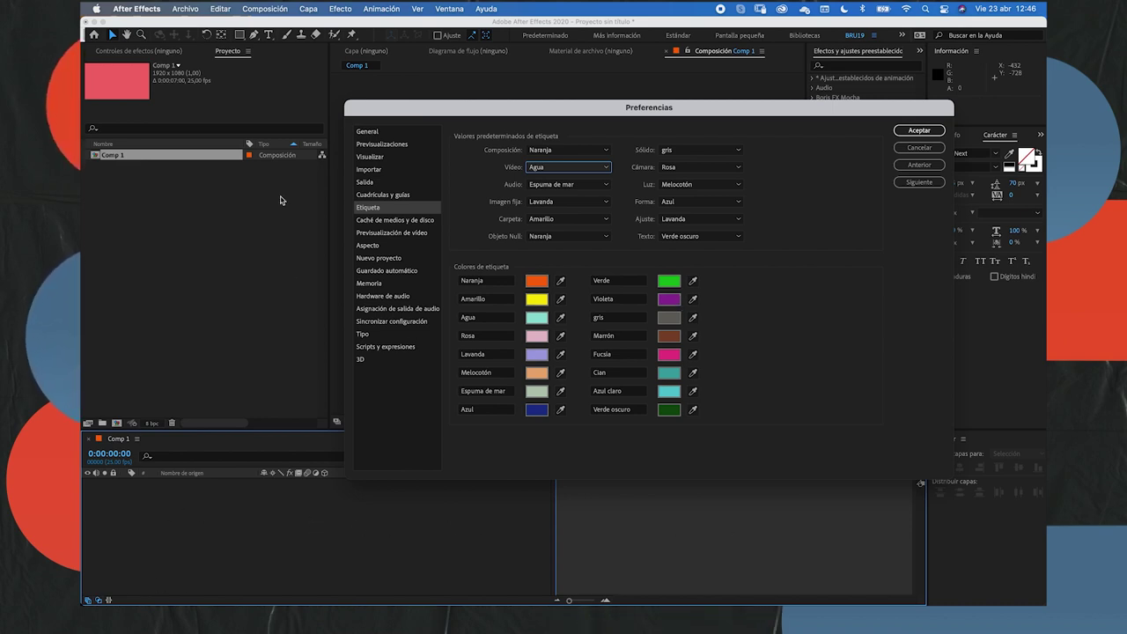
Review the media and disk cache preferences and clean the conformed media database and cache.
{"action": "left_click", "coordinate": [408, 220]}
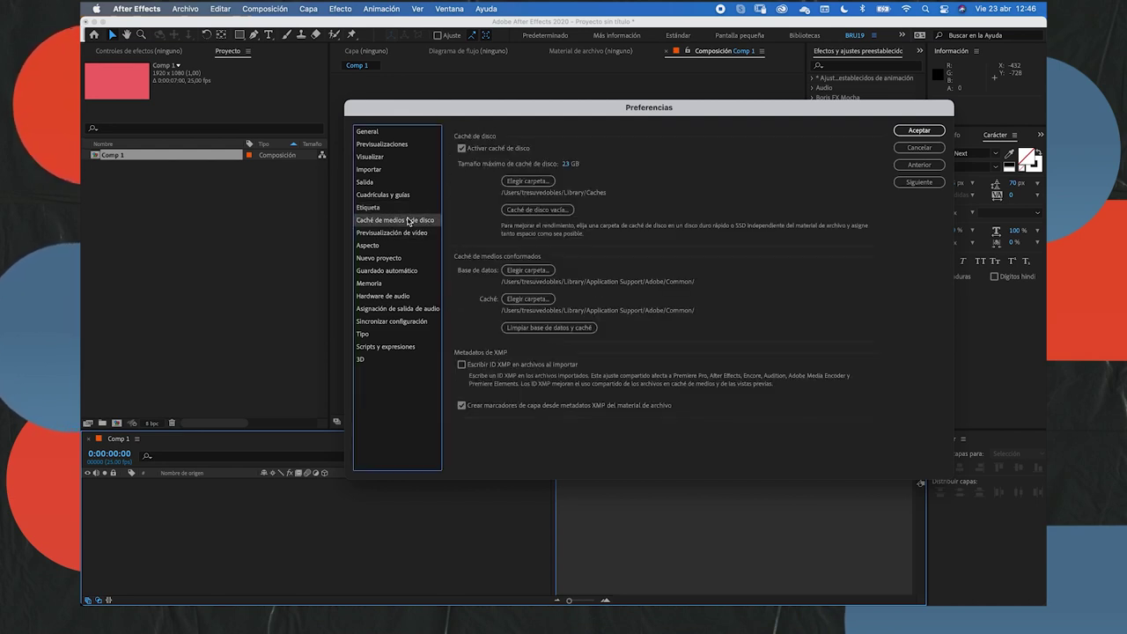
{"action": "left_click", "coordinate": [526, 157]}
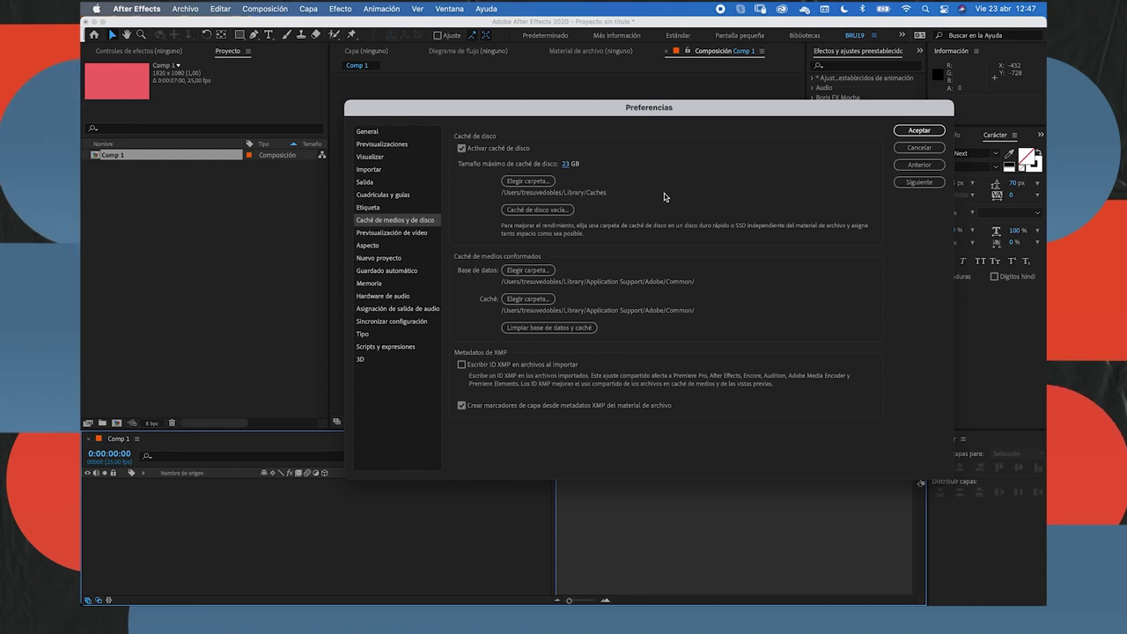
{"action": "left_click", "coordinate": [525, 329]}
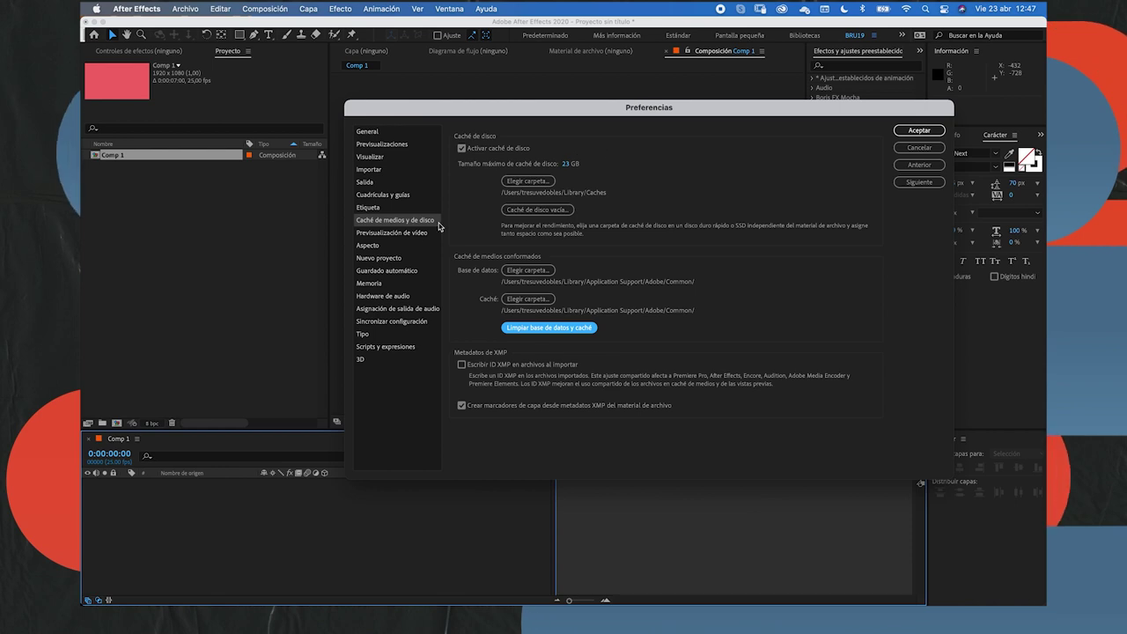
Look at the video preview preferences and set the interface brightness to its darkest level in the Aspecto preferences.
{"action": "left_click", "coordinate": [392, 232]}
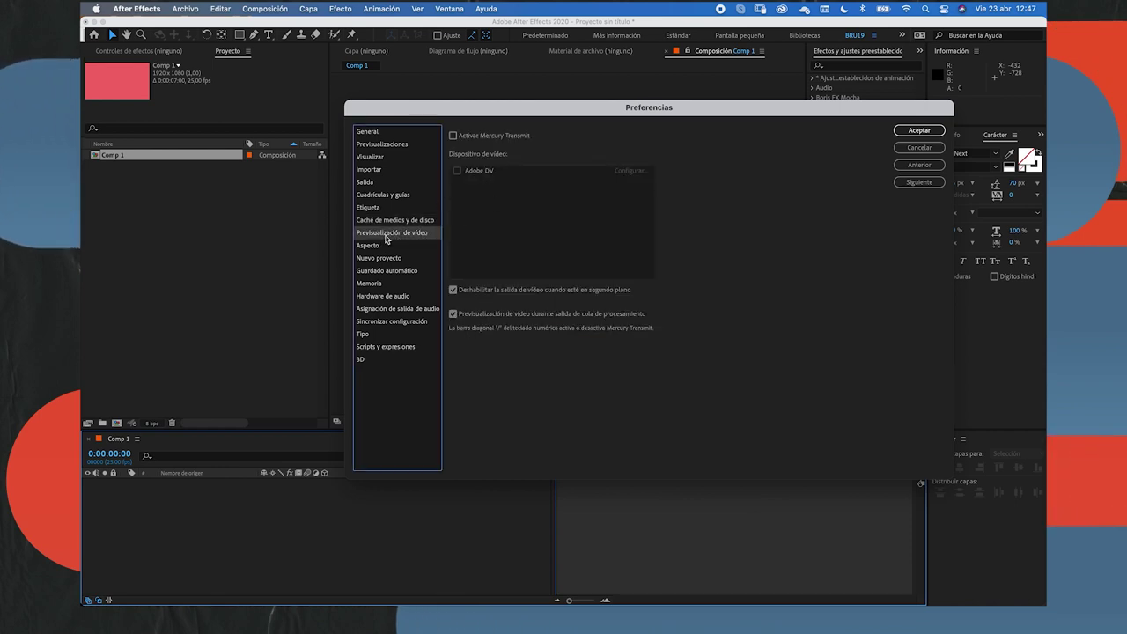
{"action": "left_click", "coordinate": [373, 247]}
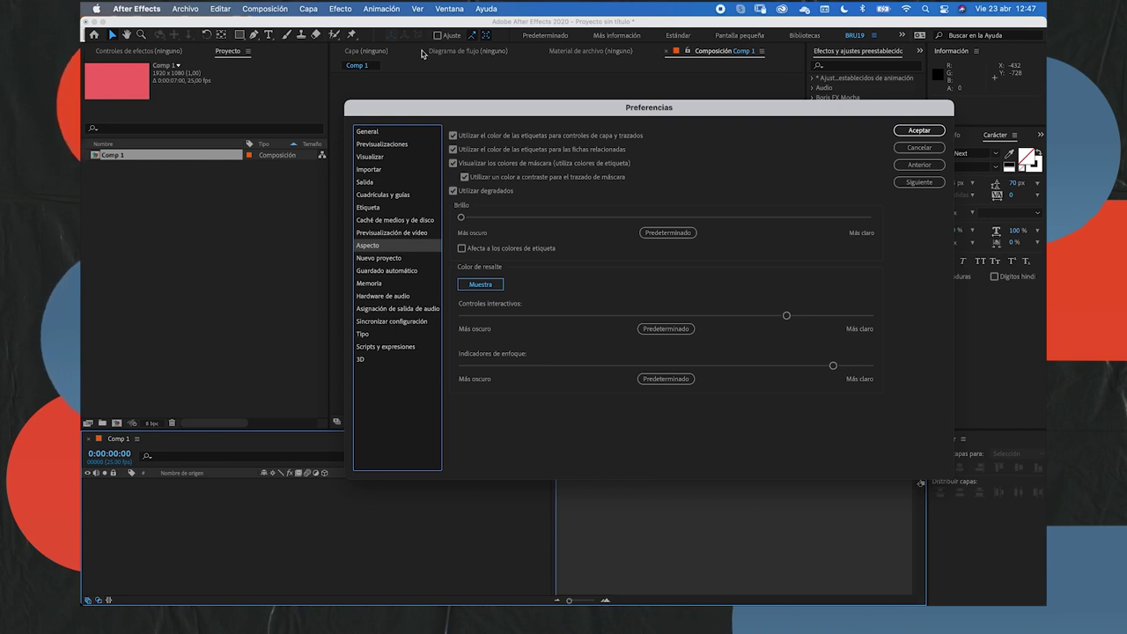
{"action": "left_click", "coordinate": [463, 218]}
{"action": "left_click_drag", "start_coordinate": [466, 220], "coordinate": [390, 264]}
Set the highlight brightness of interactive controls to the lightest level and of focus indicators to slightly below the lightest.
{"action": "left_click_drag", "start_coordinate": [786, 317], "coordinate": [645, 317]}
{"action": "left_click_drag", "start_coordinate": [868, 350], "coordinate": [874, 344]}
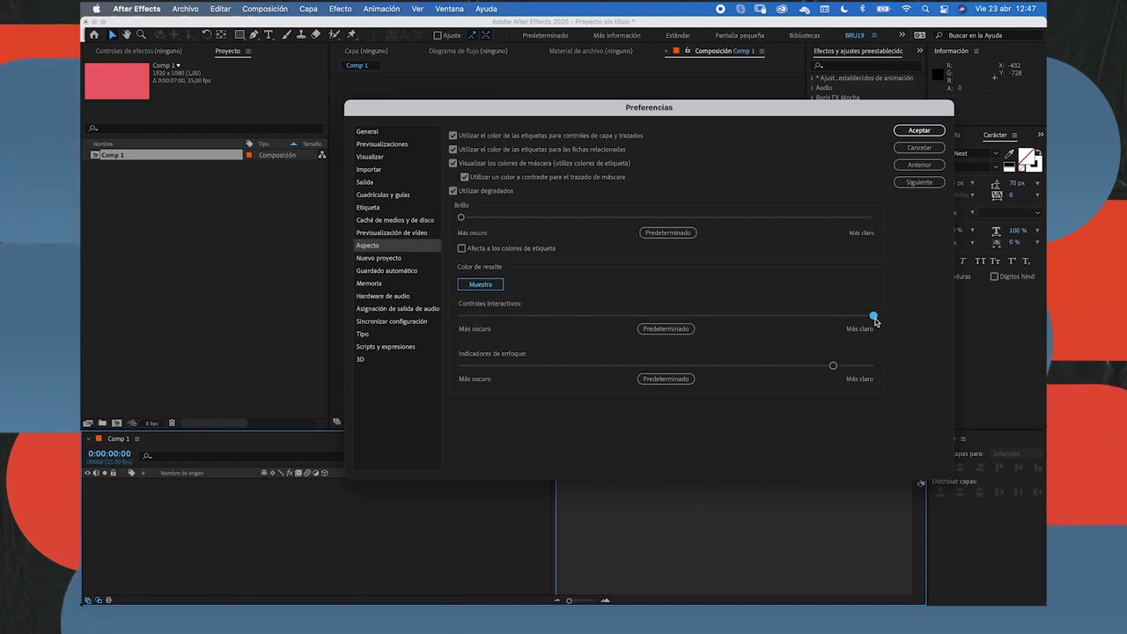
{"action": "left_click", "coordinate": [666, 328]}
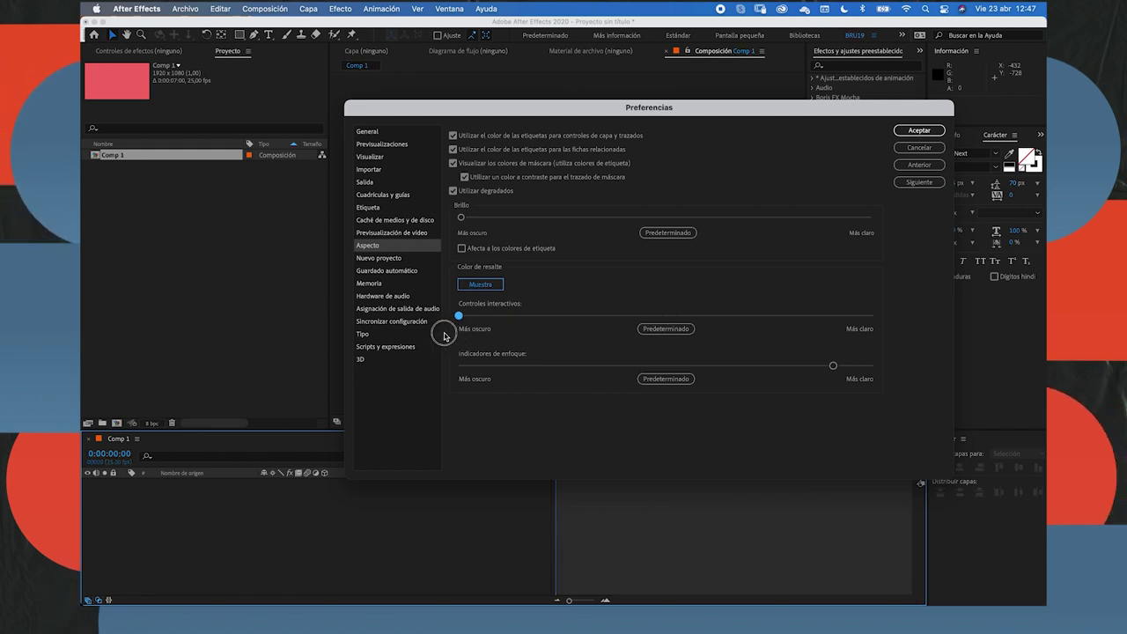
{"action": "left_click", "coordinate": [872, 315]}
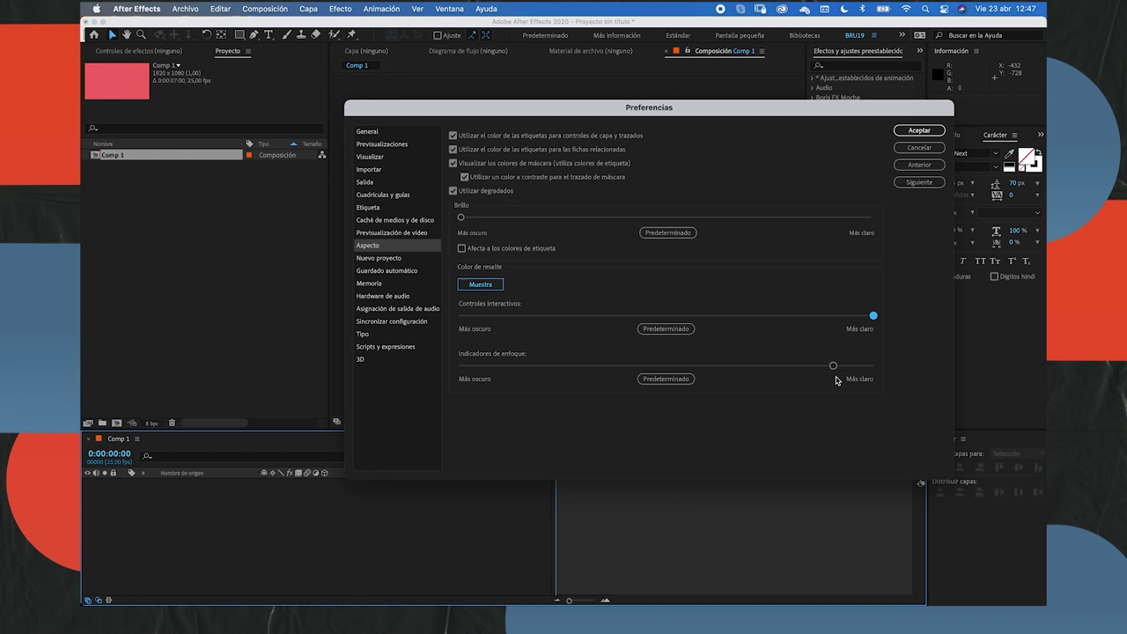
{"action": "left_click_drag", "start_coordinate": [835, 369], "coordinate": [877, 381]}
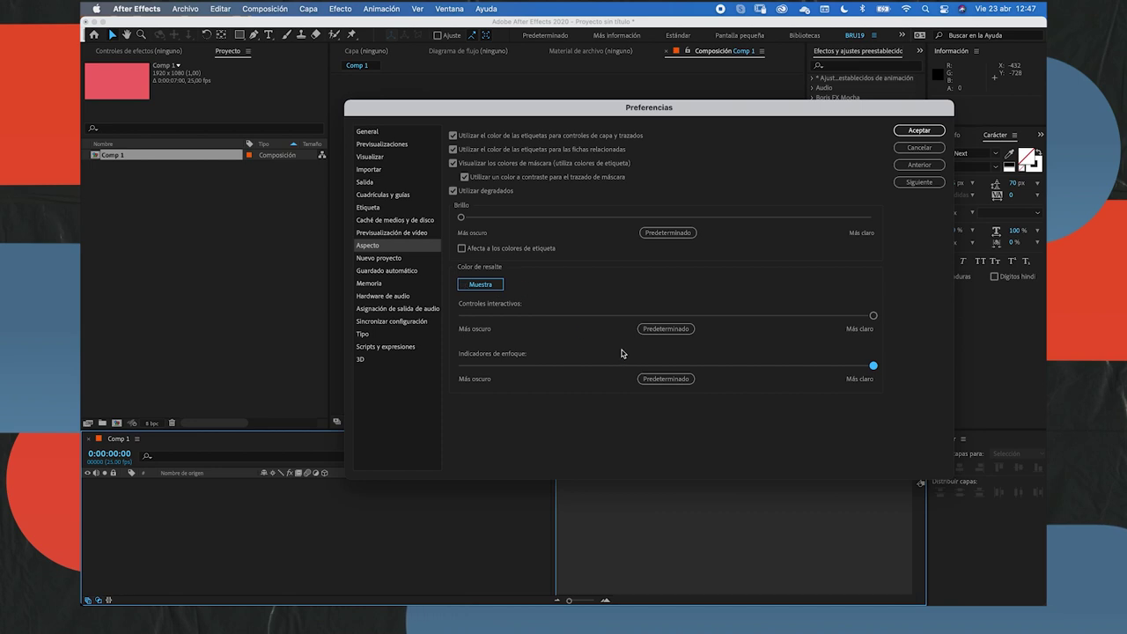
{"action": "left_click_drag", "start_coordinate": [876, 372], "coordinate": [824, 371]}
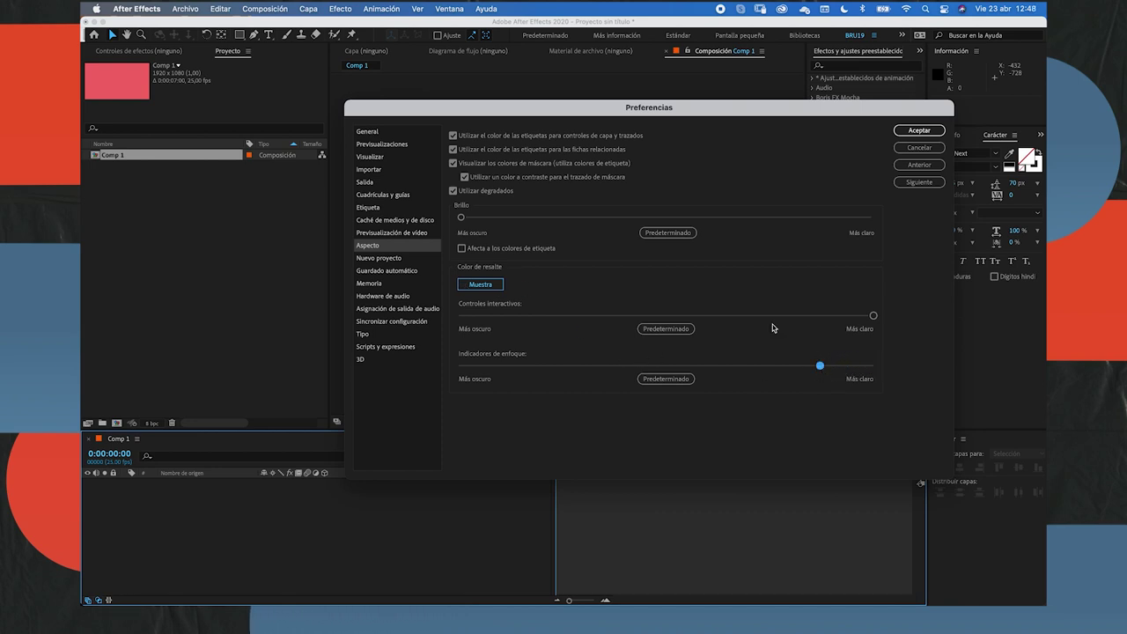
Look at the new project preferences, try an automatic save interval of 5 minutes, and restore it to 10 minutes.
{"action": "left_click", "coordinate": [392, 258]}
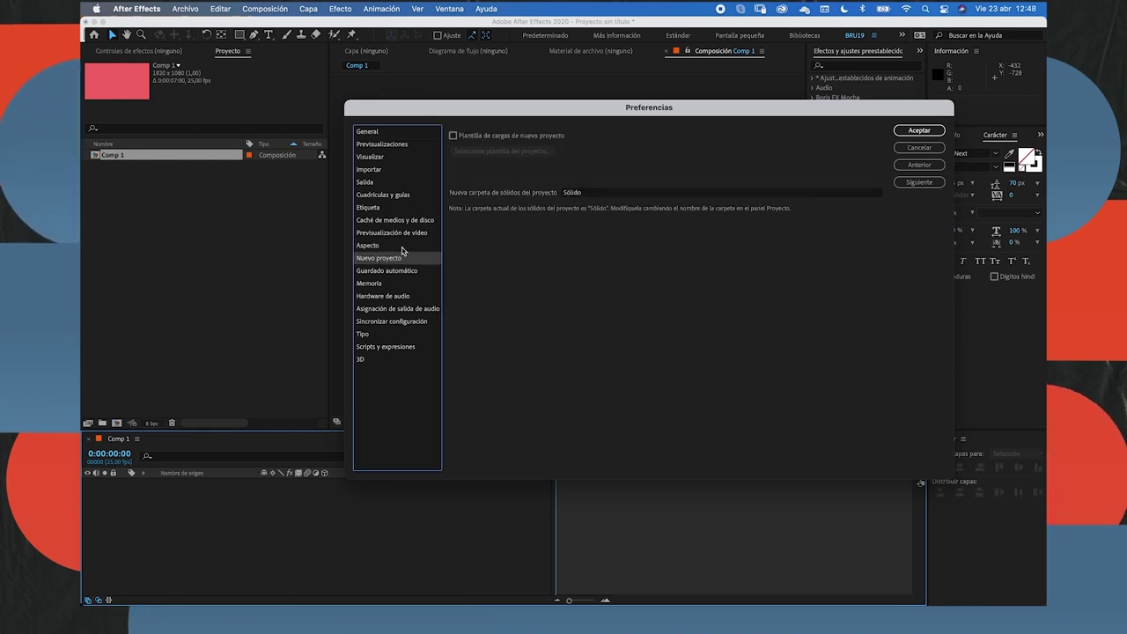
{"action": "left_click", "coordinate": [390, 272]}
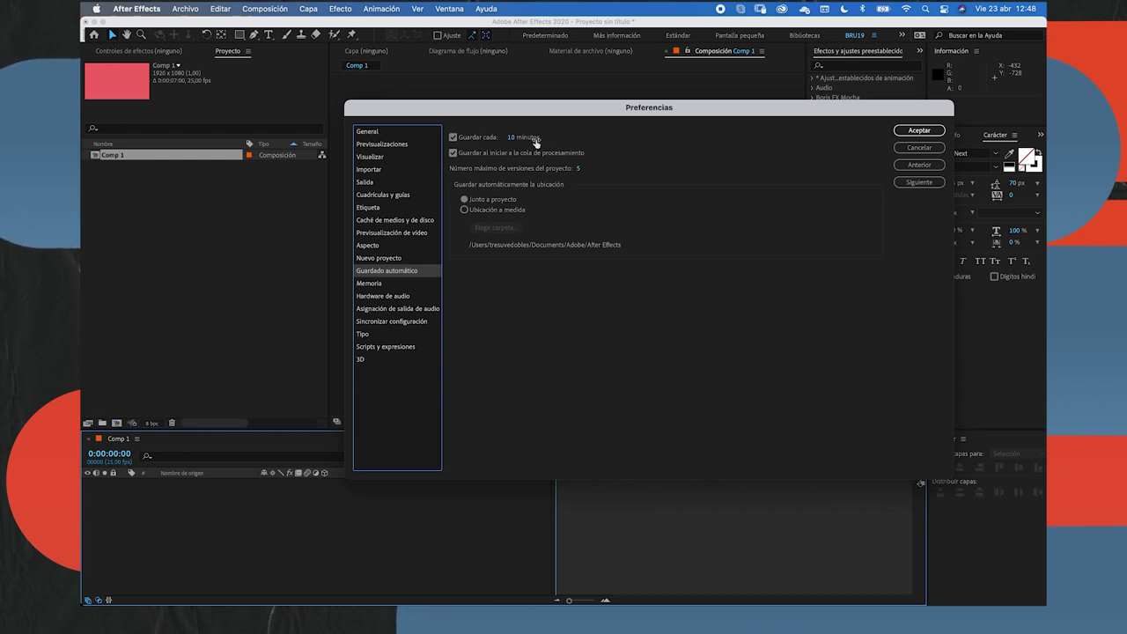
{"action": "left_click", "coordinate": [509, 137]}
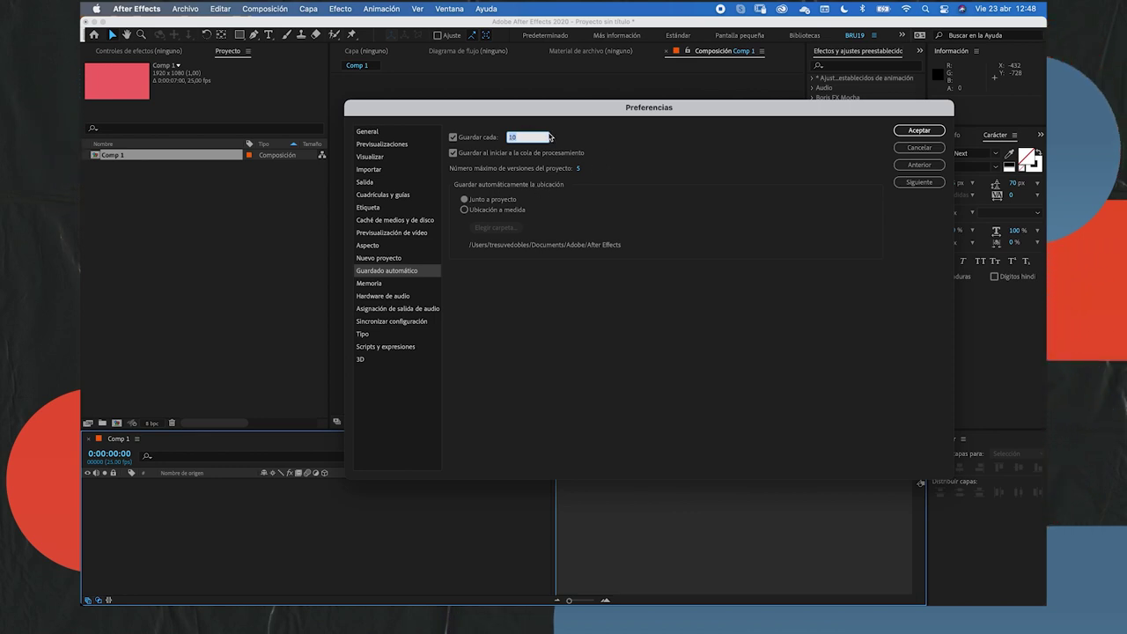
{"action": "key", "text": "Return"}
{"action": "left_click", "coordinate": [527, 137]}
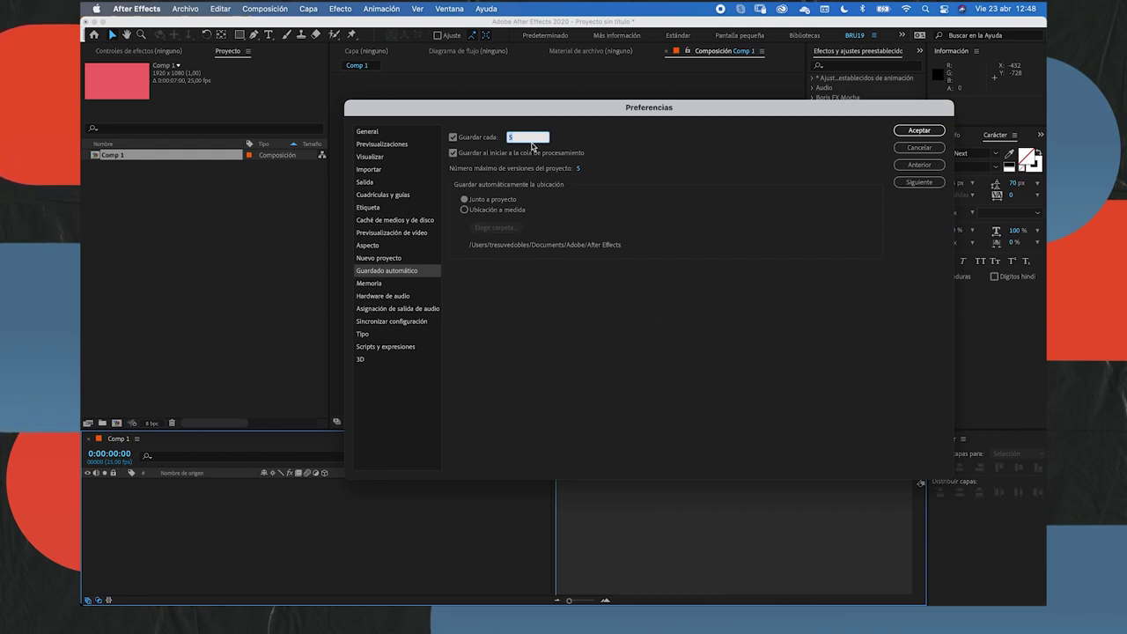
{"action": "left_click", "coordinate": [555, 334]}
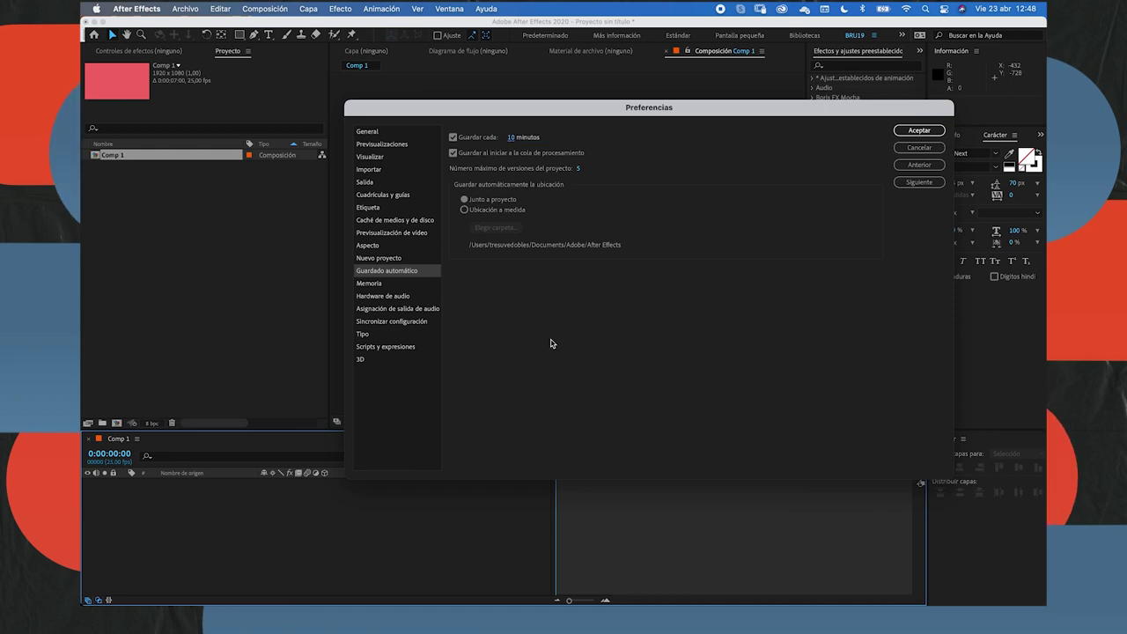
Reserve 3 GB of RAM for other applications and keep Salida integrada as the default audio output.
{"action": "left_click", "coordinate": [370, 284]}
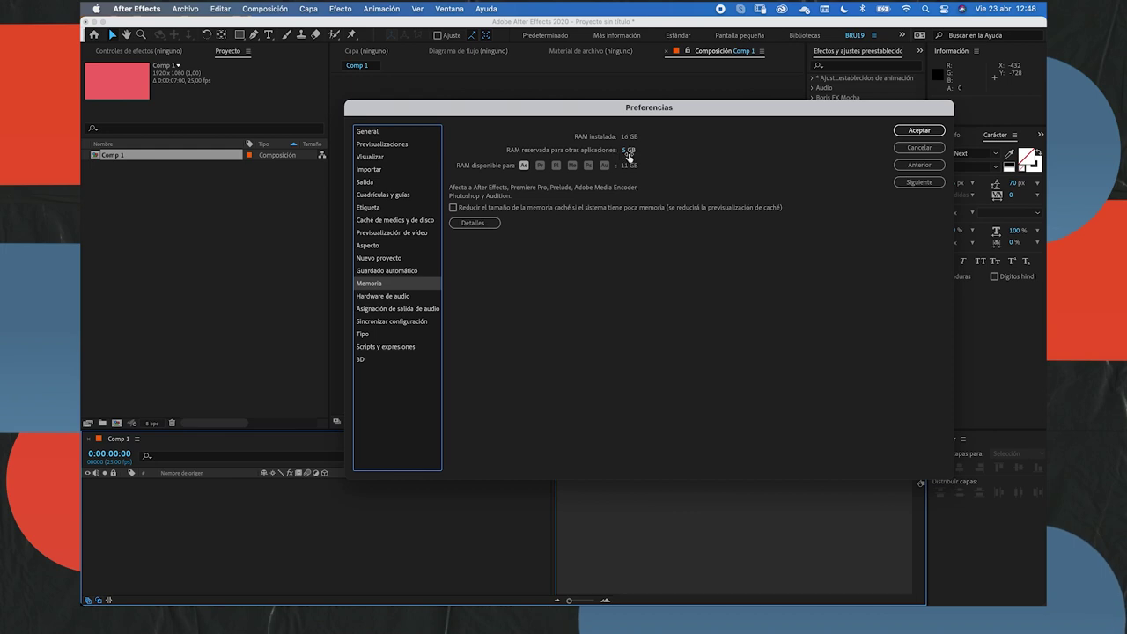
{"action": "left_click_drag", "start_coordinate": [628, 154], "coordinate": [622, 152]}
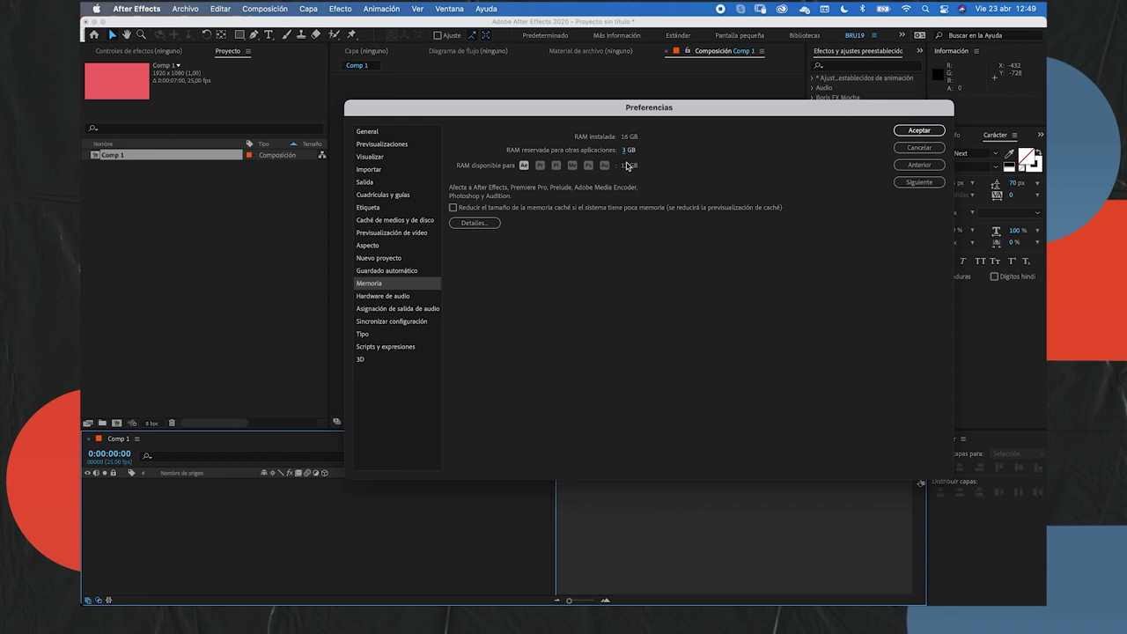
{"action": "left_click", "coordinate": [395, 297]}
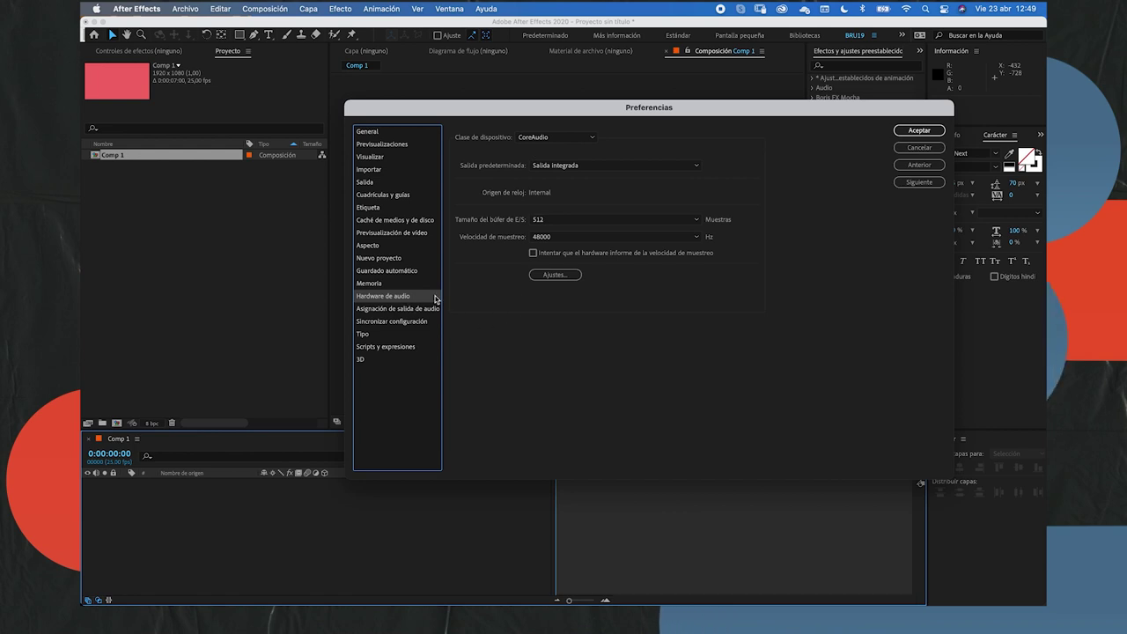
{"action": "left_click", "coordinate": [557, 166]}
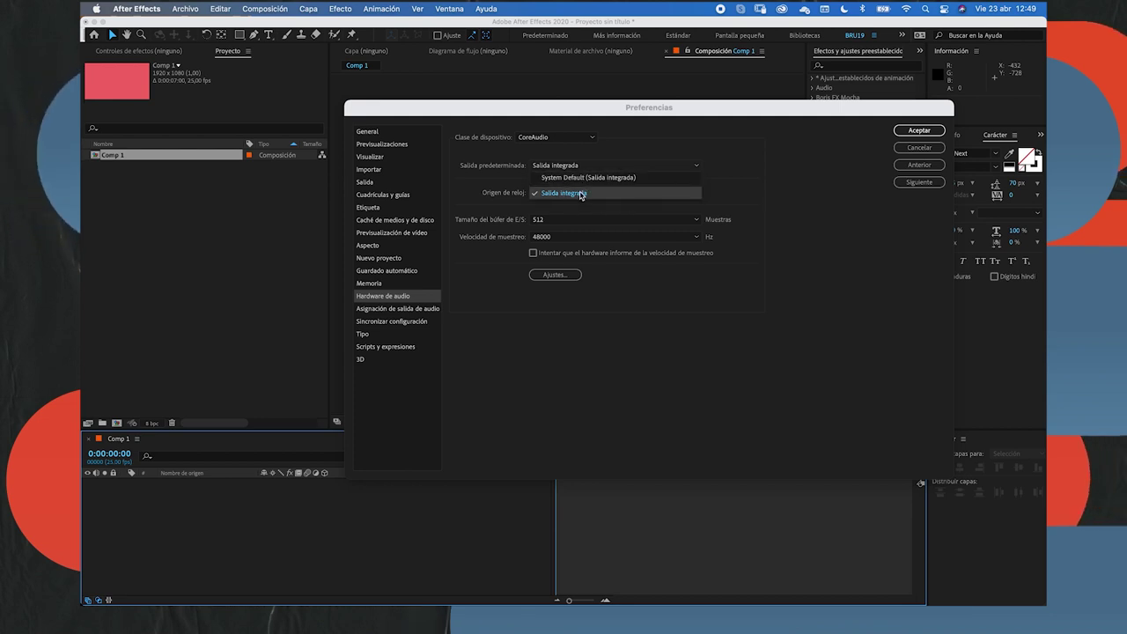
{"action": "left_click", "coordinate": [587, 194]}
Review the audio output mapping, sync, type, 3D, and scripts and expressions preferences, and accept the preferences.
{"action": "left_click", "coordinate": [414, 311]}
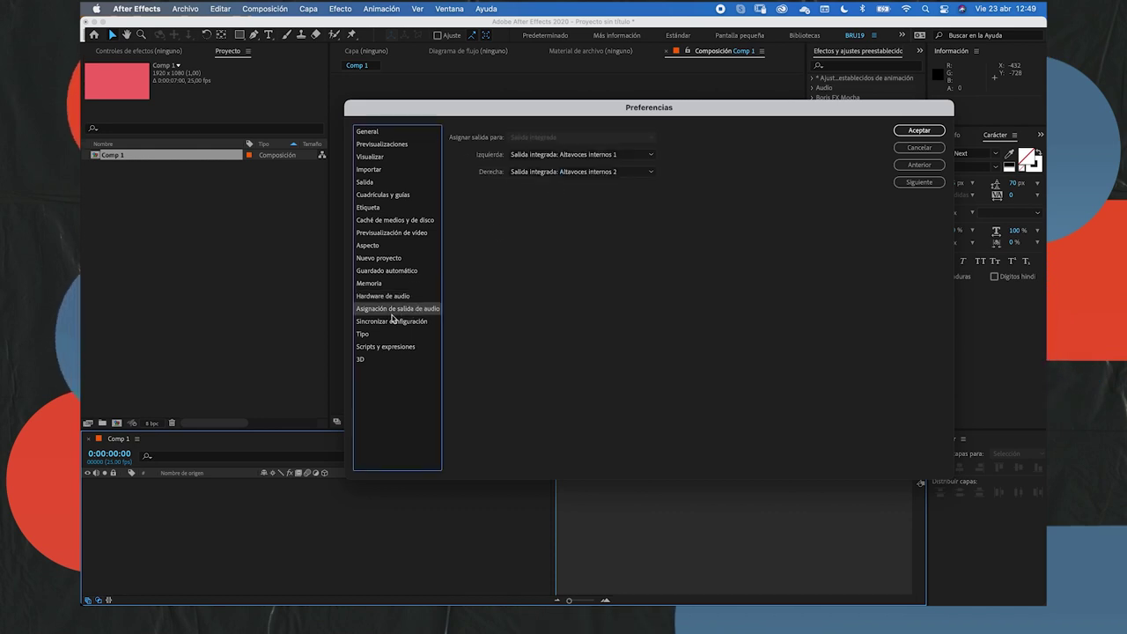
{"action": "left_click", "coordinate": [393, 322]}
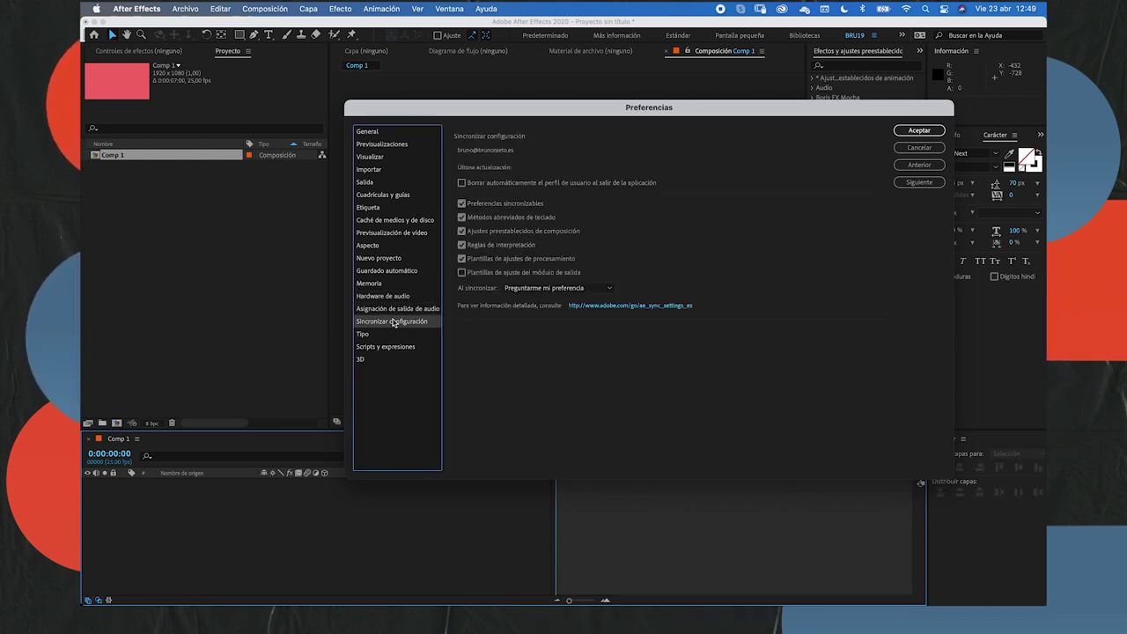
{"action": "left_click", "coordinate": [386, 347]}
{"action": "left_click", "coordinate": [366, 334]}
{"action": "left_click", "coordinate": [371, 348]}
{"action": "left_click", "coordinate": [370, 360]}
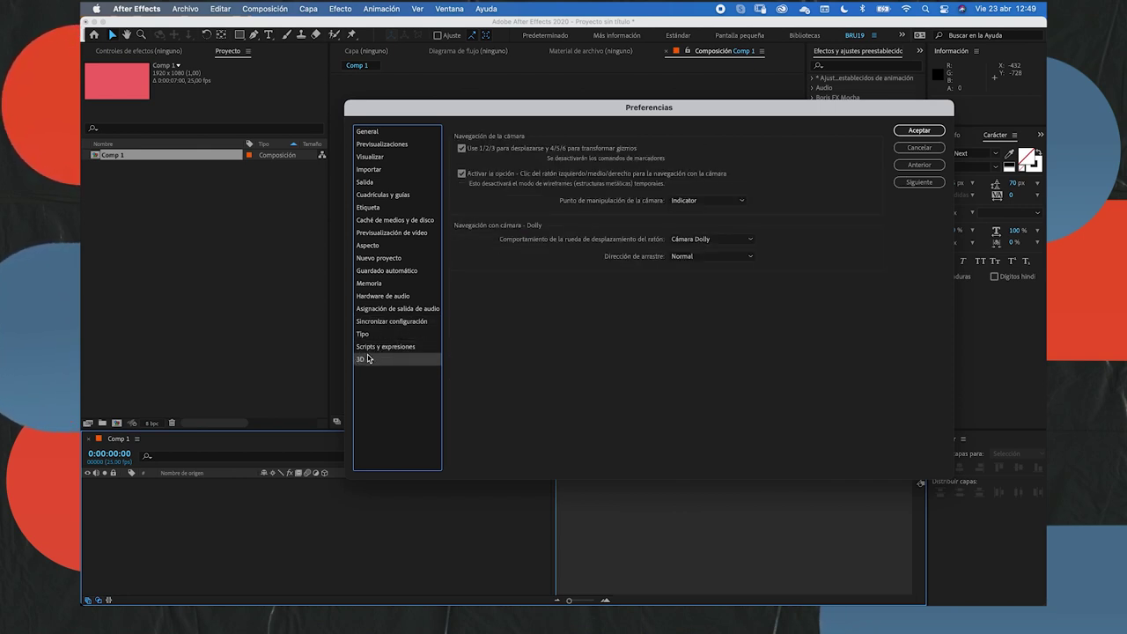
{"action": "left_click", "coordinate": [384, 348]}
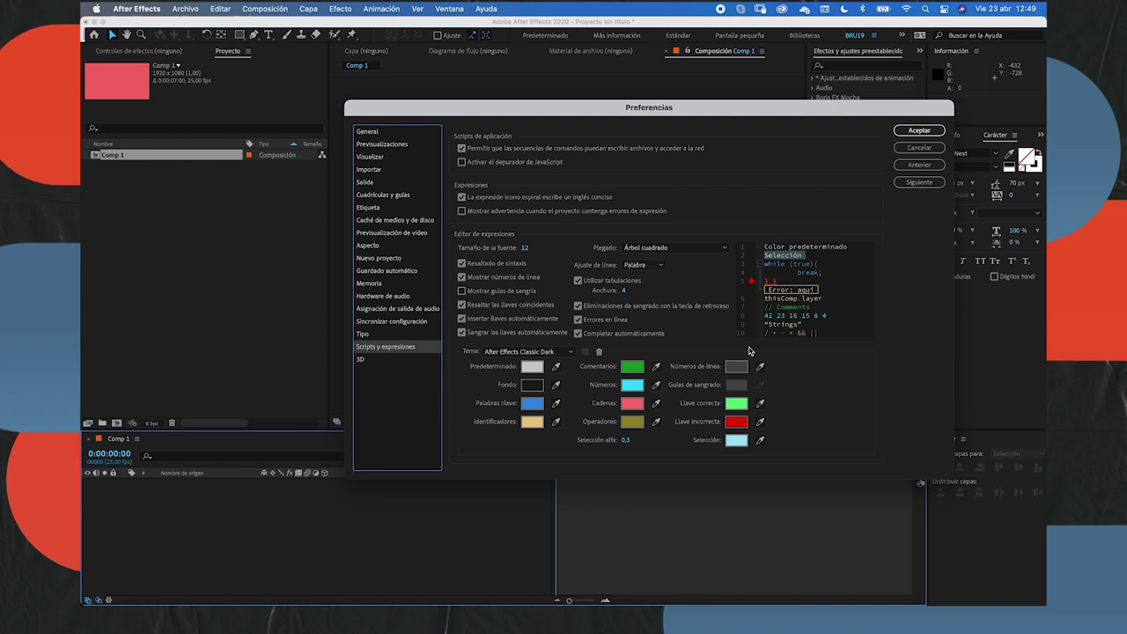
{"action": "left_click_drag", "start_coordinate": [659, 109], "coordinate": [575, 124]}
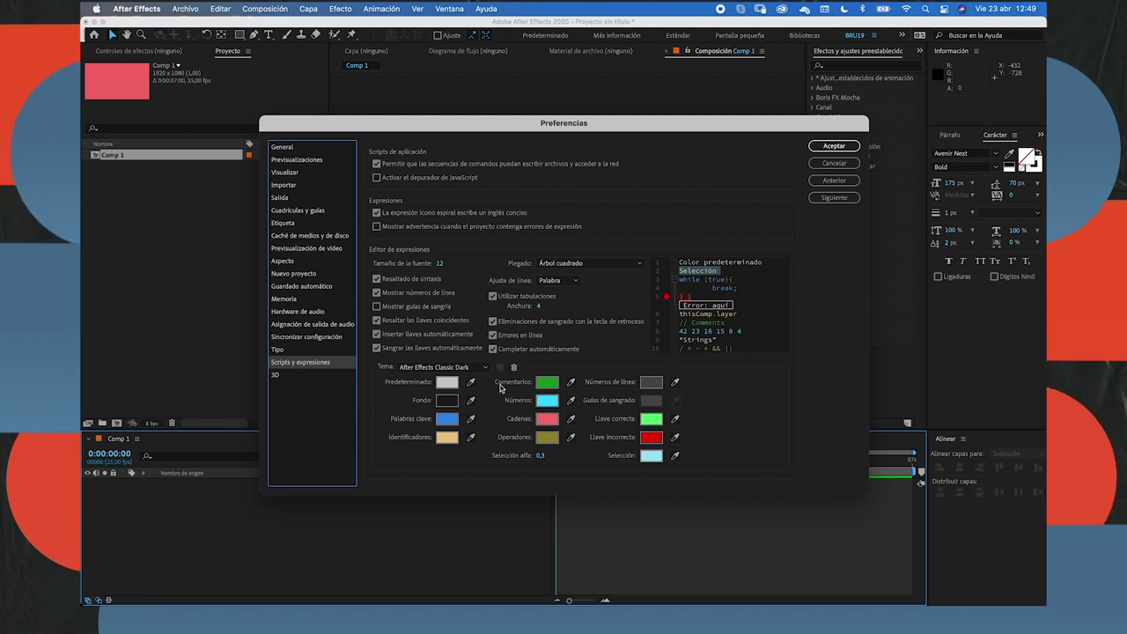
{"action": "left_click", "coordinate": [845, 148]}
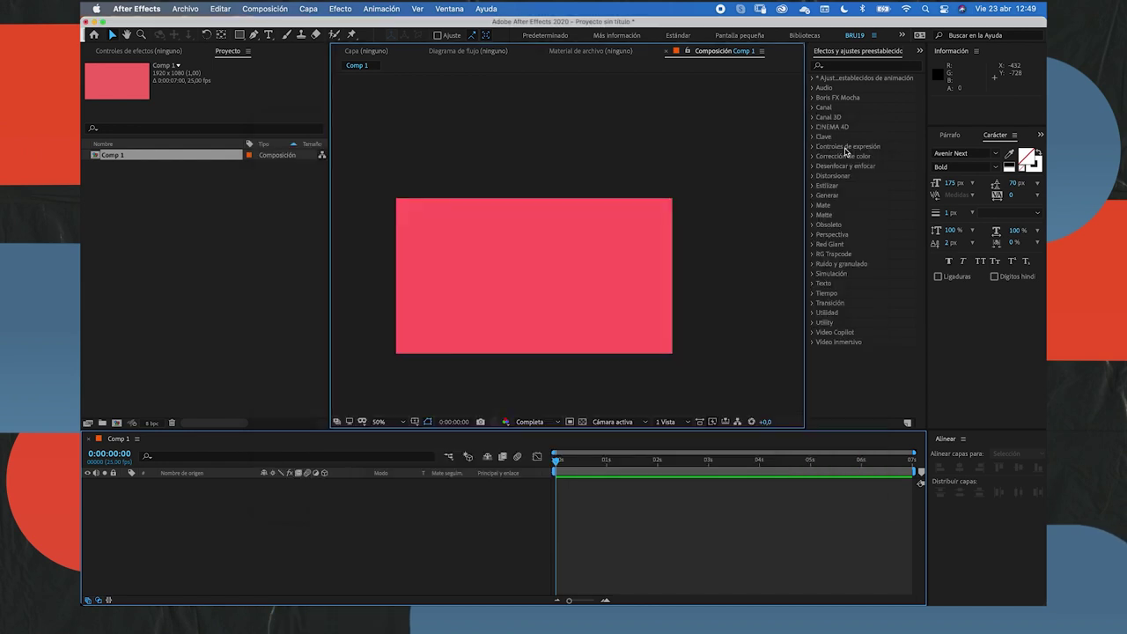
Start opening another project and save the current one as "curso 3" in the Work folder.
{"action": "left_click", "coordinate": [184, 10]}
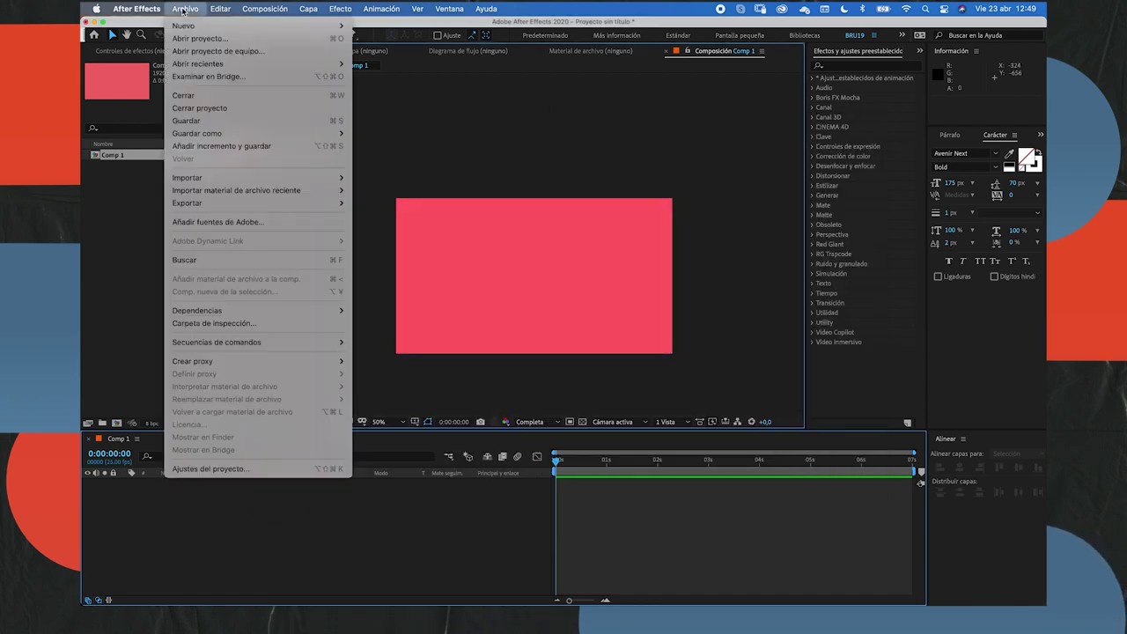
{"action": "mouse_move", "coordinate": [187, 26]}
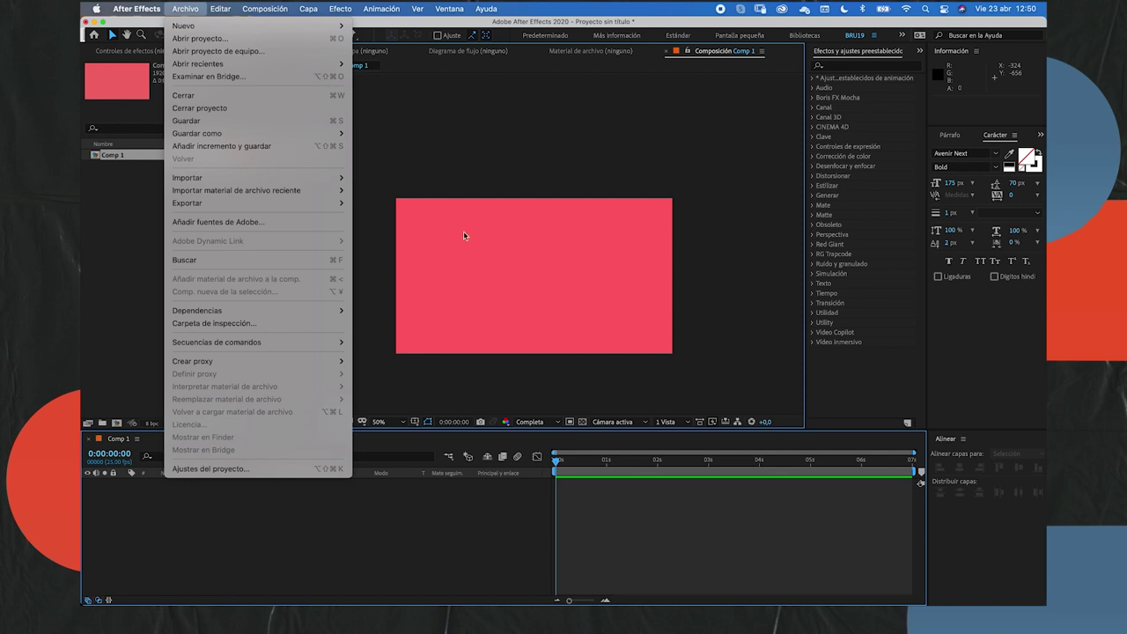
{"action": "mouse_move", "coordinate": [278, 29]}
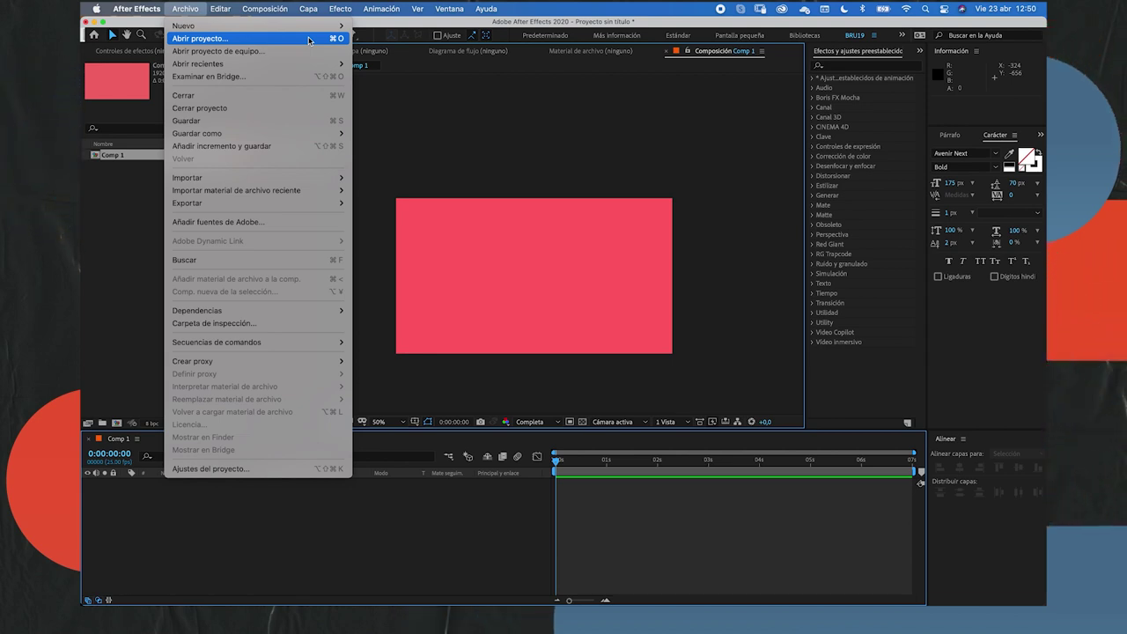
{"action": "left_click", "coordinate": [298, 41]}
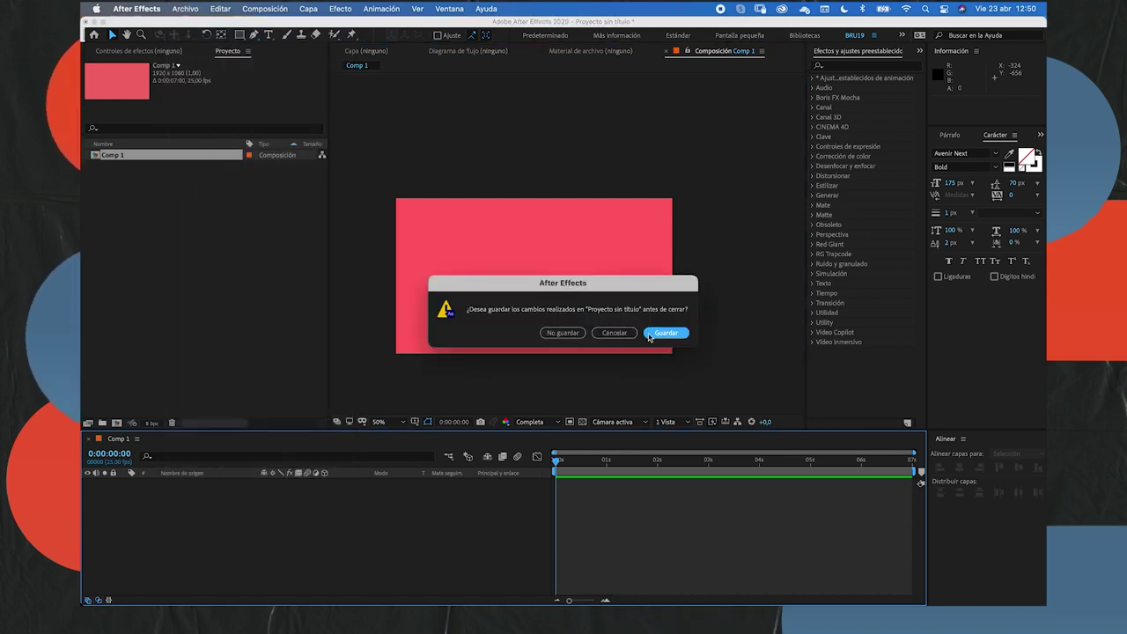
{"action": "left_click", "coordinate": [670, 334]}
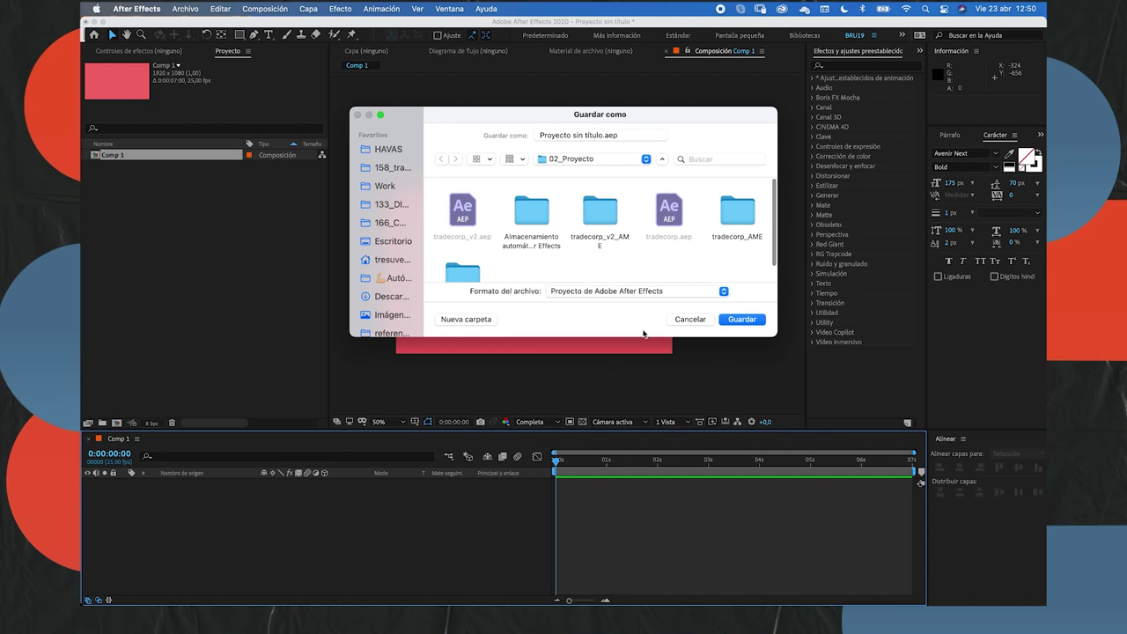
{"action": "left_click", "coordinate": [385, 186]}
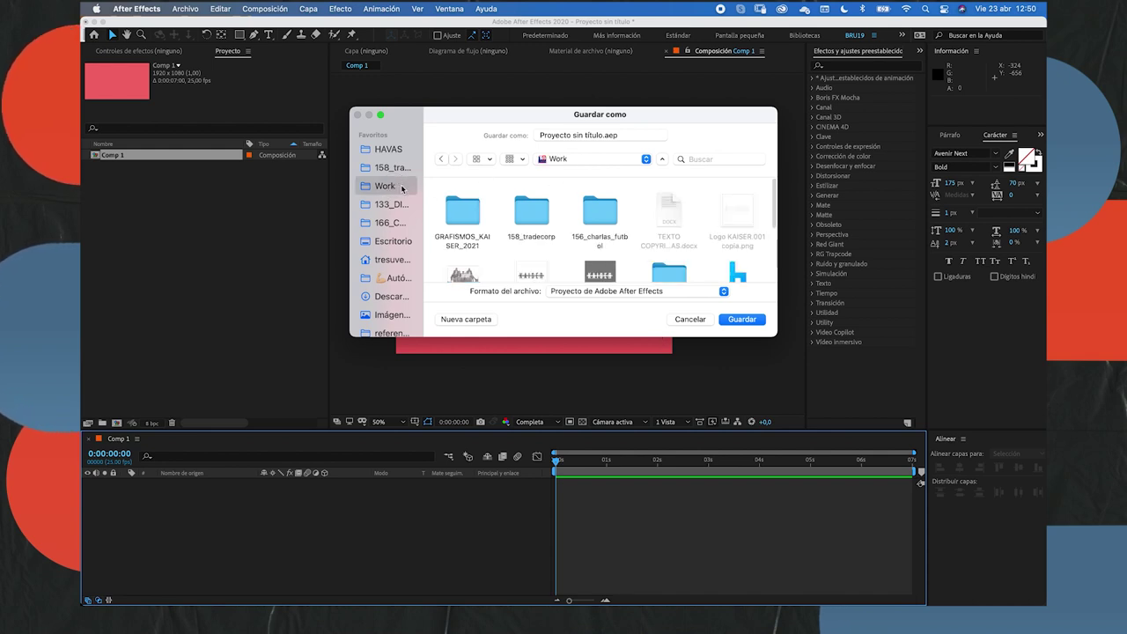
{"action": "left_click_drag", "start_coordinate": [617, 136], "coordinate": [428, 139]}
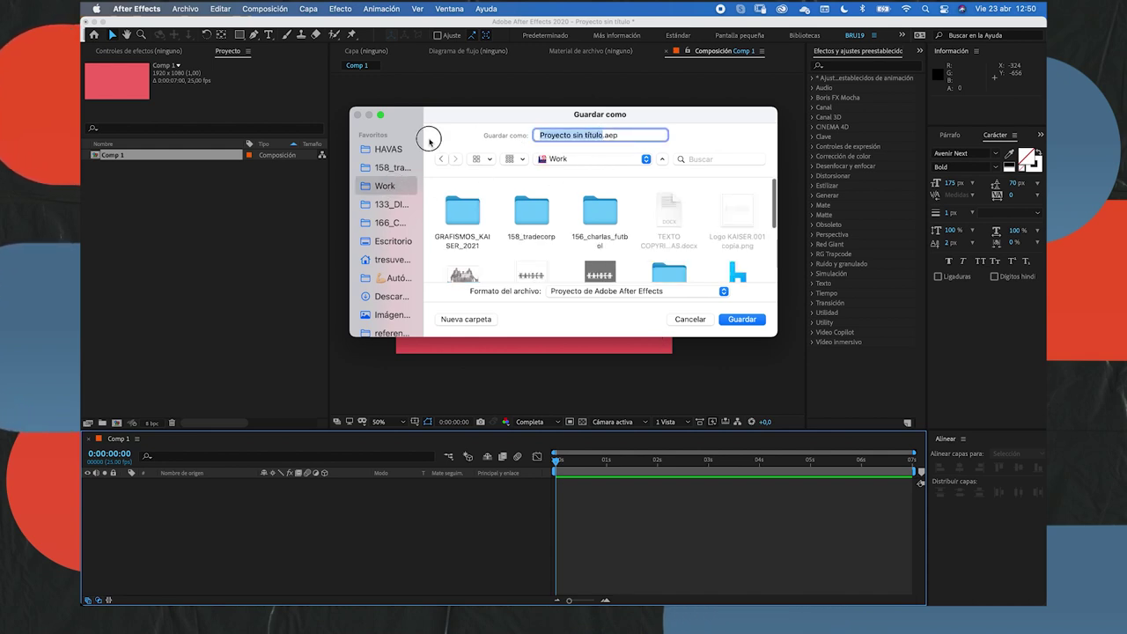
{"action": "type", "text": "curso 3"}
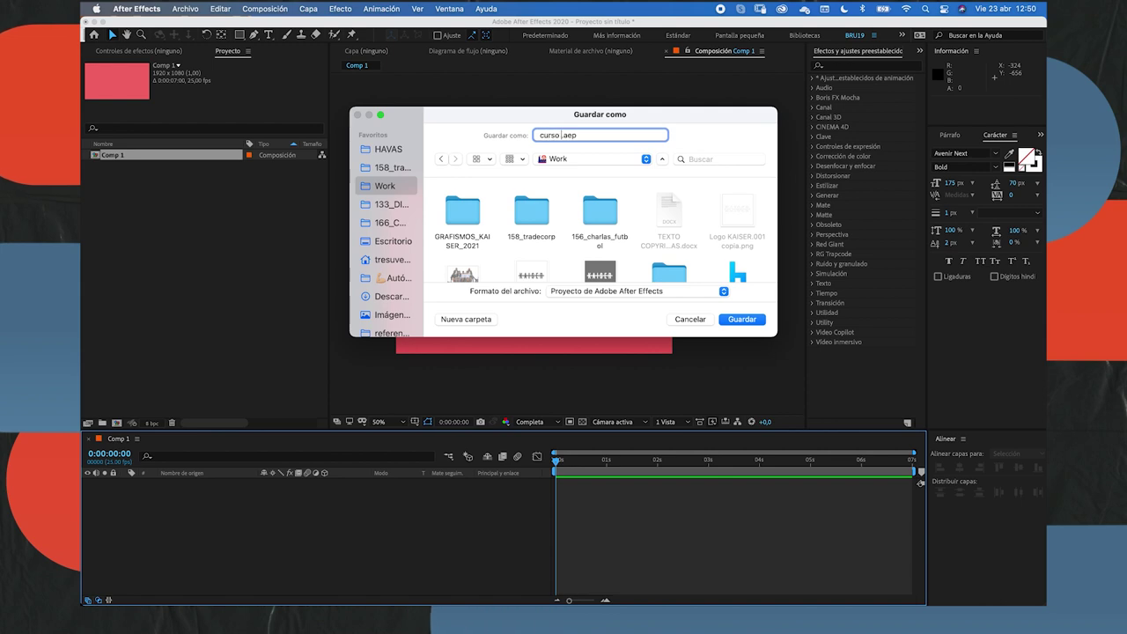
{"action": "left_click", "coordinate": [740, 318]}
Look over the commands for opening and closing projects, and save the project as an incremented version.
{"action": "left_click", "coordinate": [185, 9]}
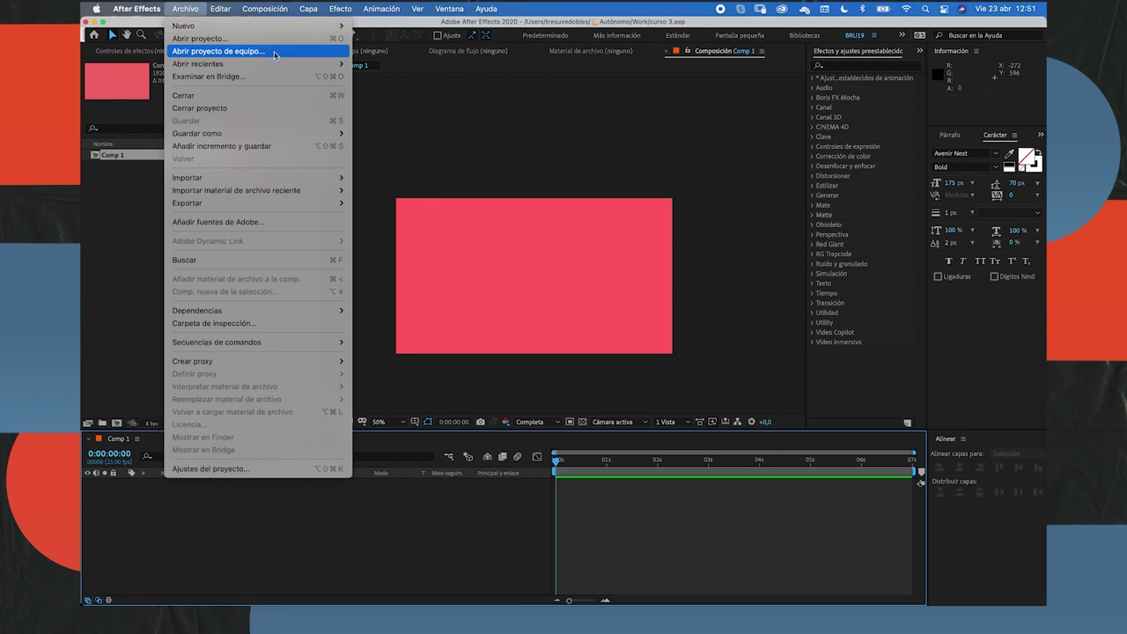
{"action": "mouse_move", "coordinate": [241, 67]}
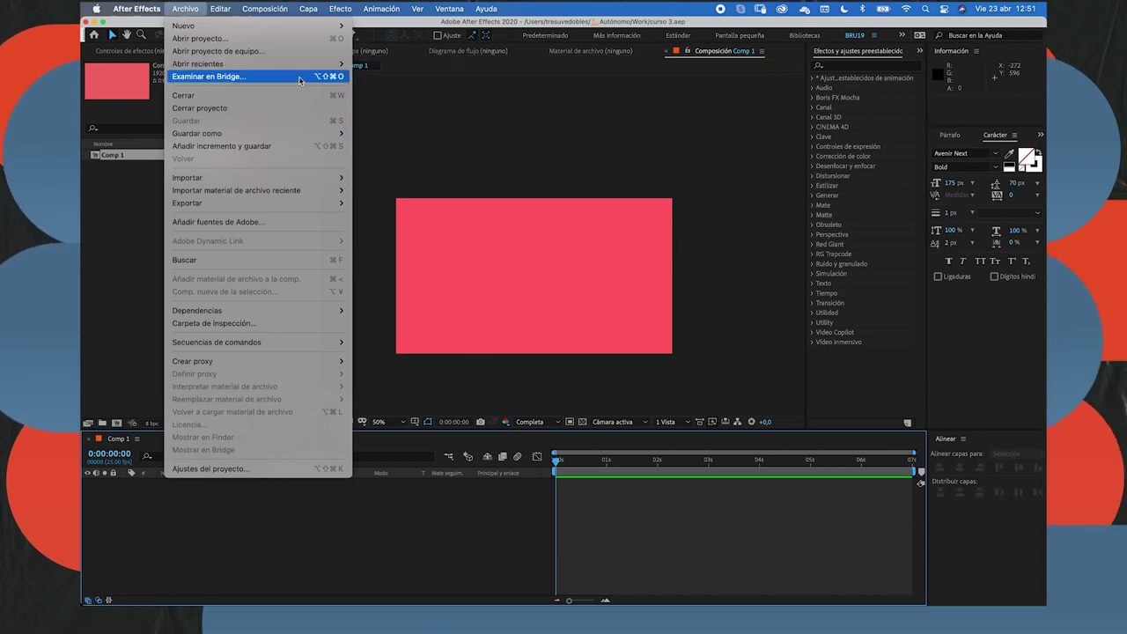
{"action": "left_click", "coordinate": [208, 107]}
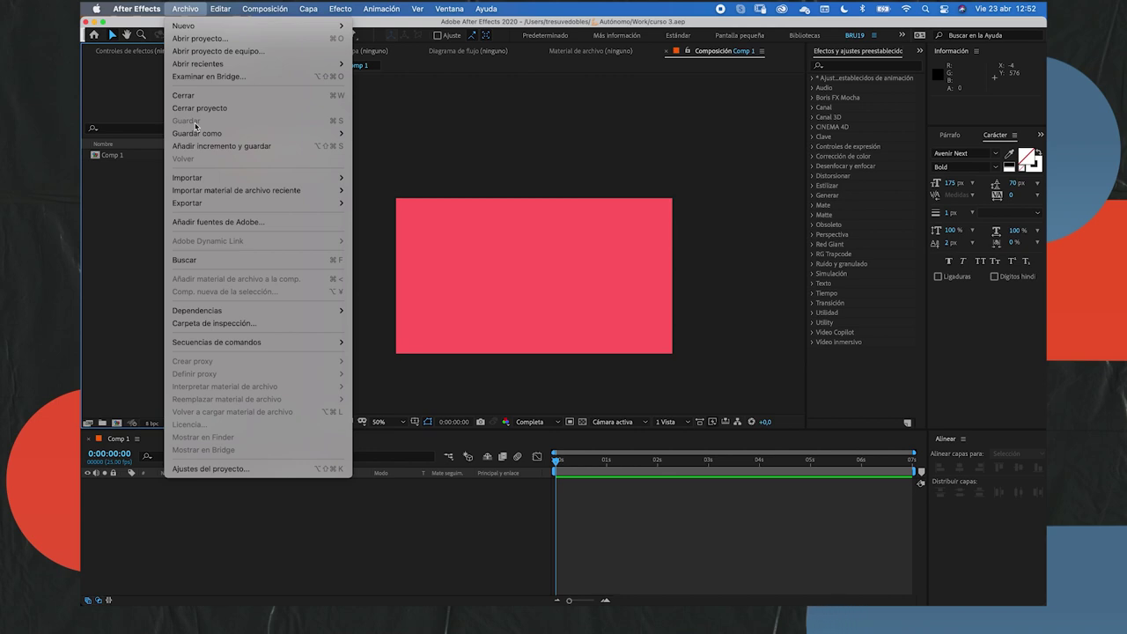
{"action": "mouse_move", "coordinate": [209, 134]}
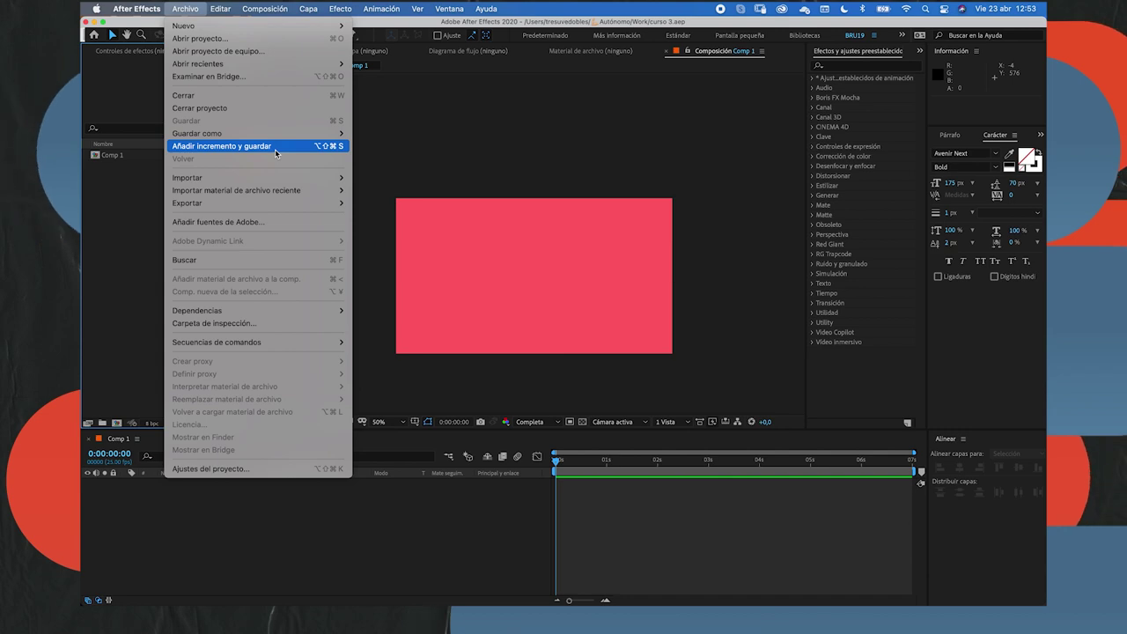
{"action": "left_click", "coordinate": [276, 153]}
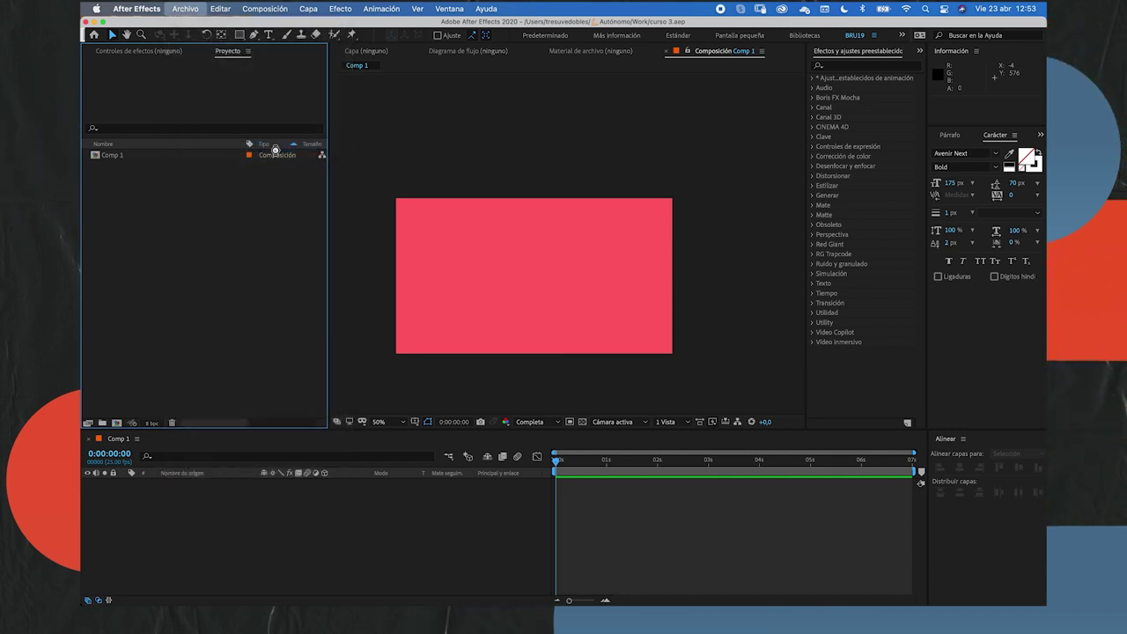
Examine the save-as variants, the import options for the project's file list, and the export options.
{"action": "left_click", "coordinate": [185, 9]}
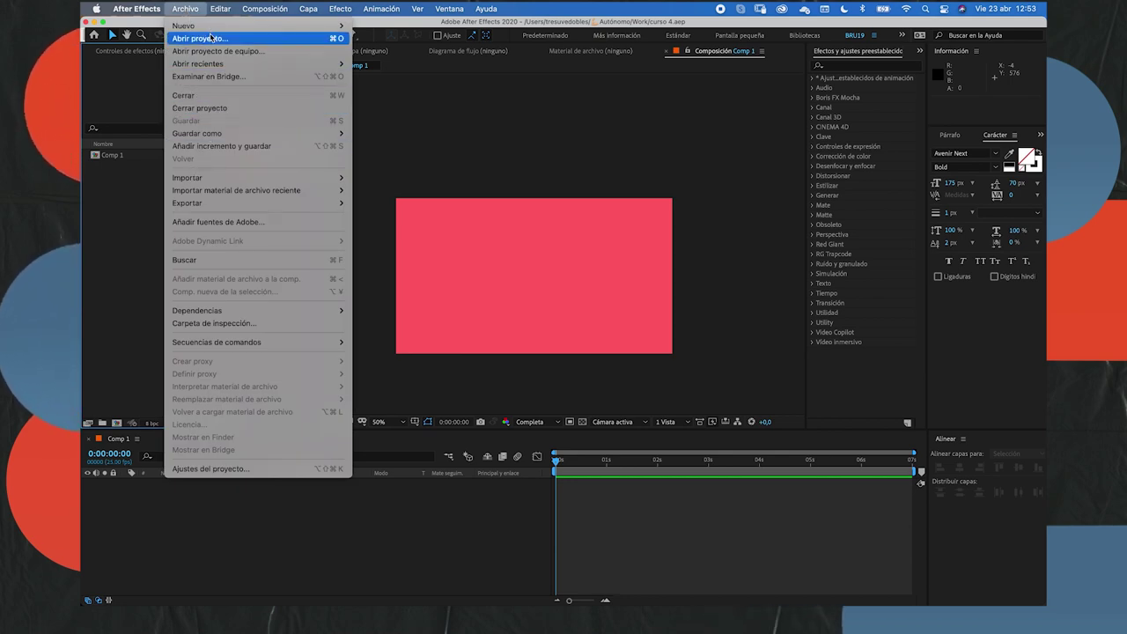
{"action": "mouse_move", "coordinate": [210, 29]}
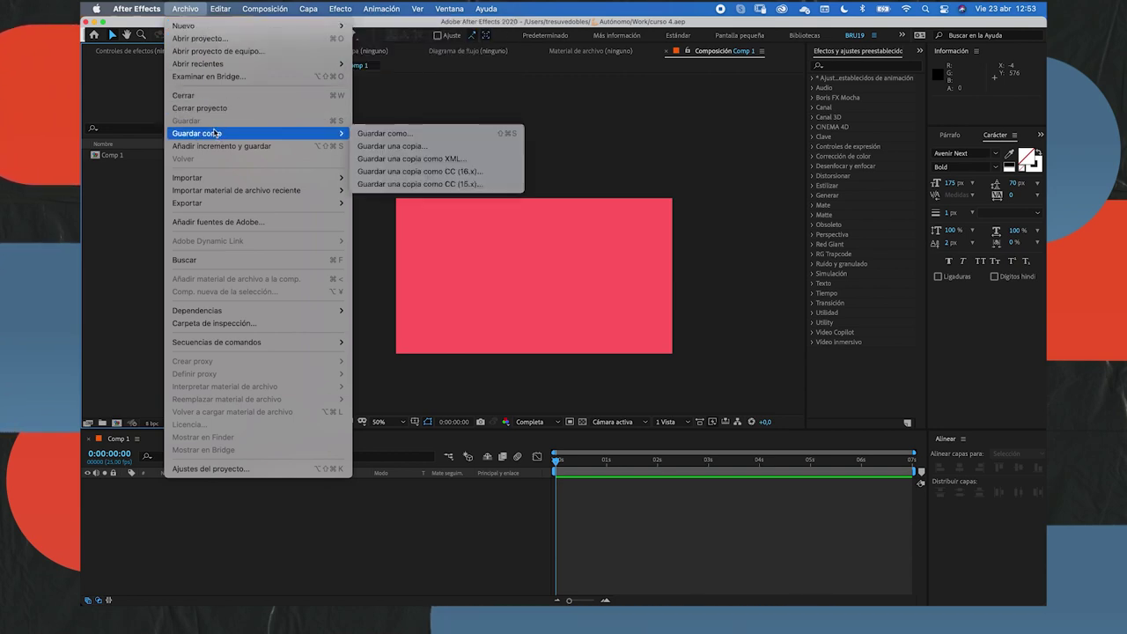
{"action": "mouse_move", "coordinate": [212, 181]}
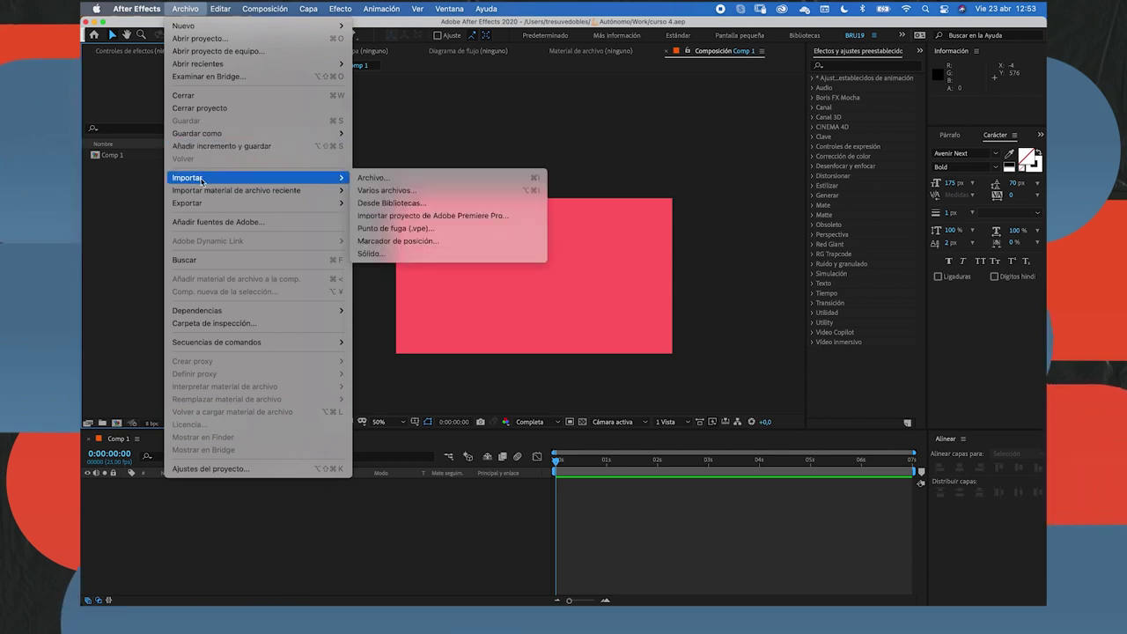
{"action": "left_click", "coordinate": [153, 229]}
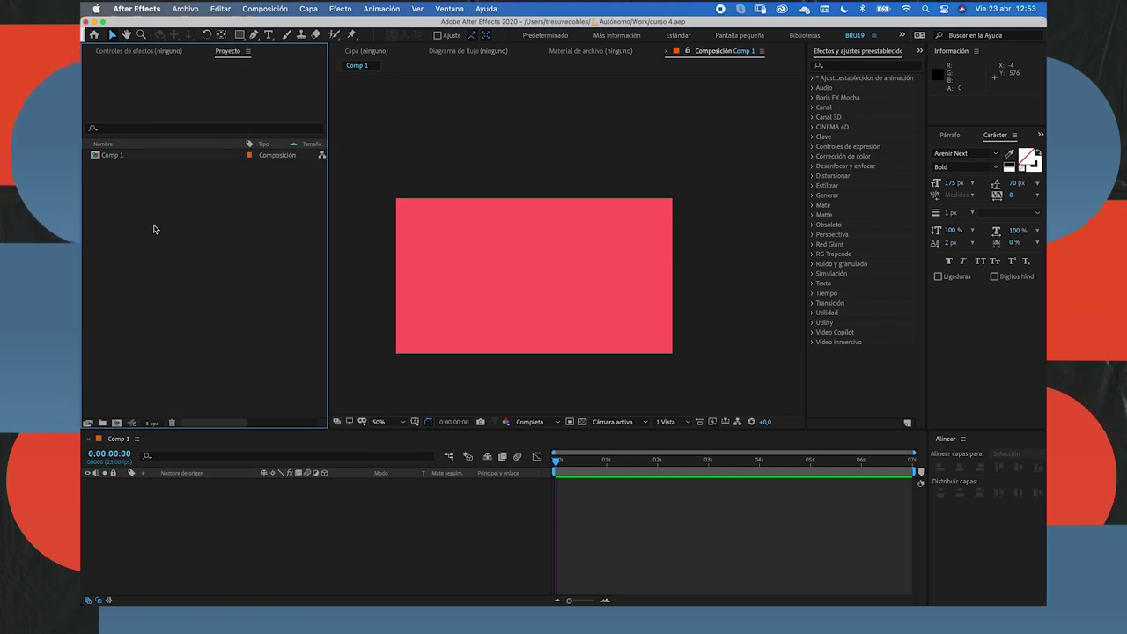
{"action": "right_click", "coordinate": [154, 228]}
{"action": "left_click", "coordinate": [135, 221]}
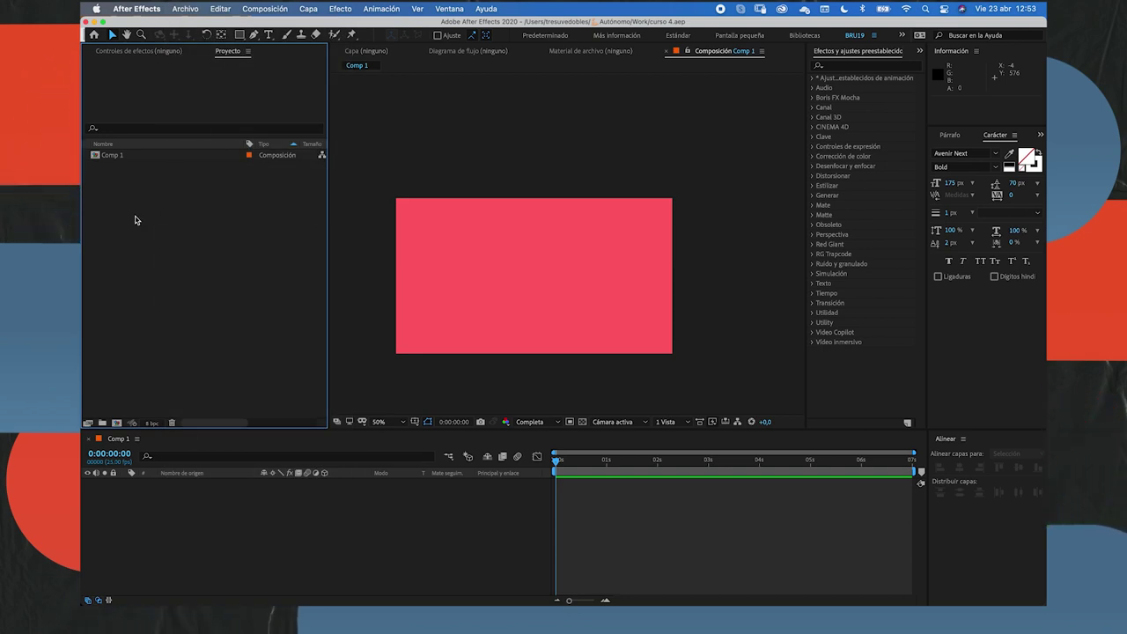
{"action": "right_click", "coordinate": [135, 219]}
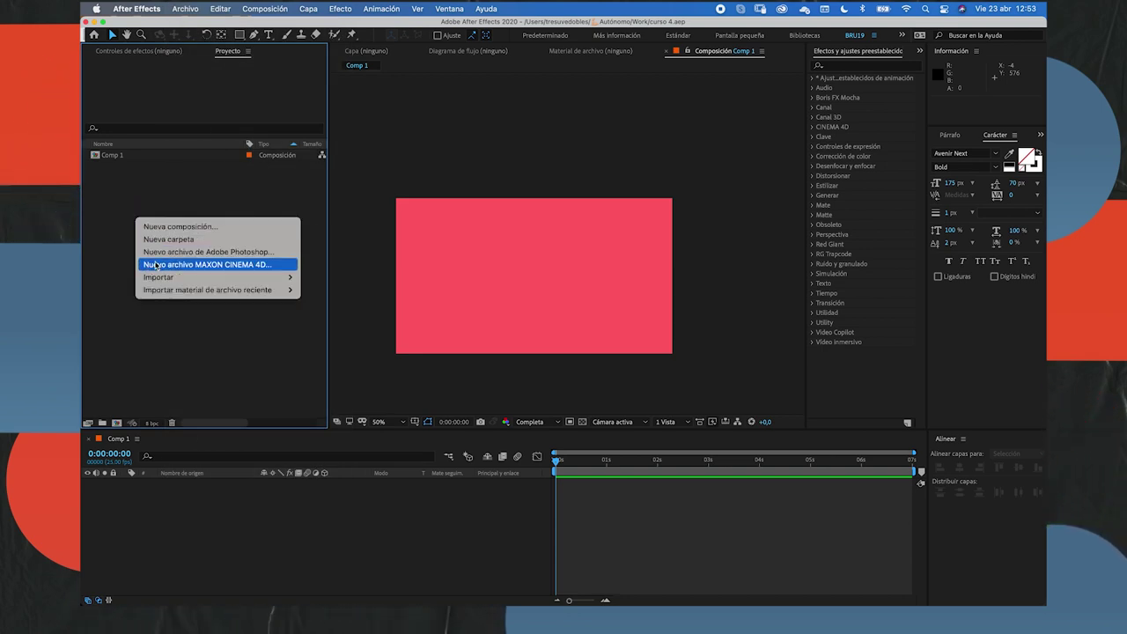
{"action": "mouse_move", "coordinate": [159, 280]}
{"action": "left_click", "coordinate": [161, 176]}
{"action": "left_click", "coordinate": [199, 10]}
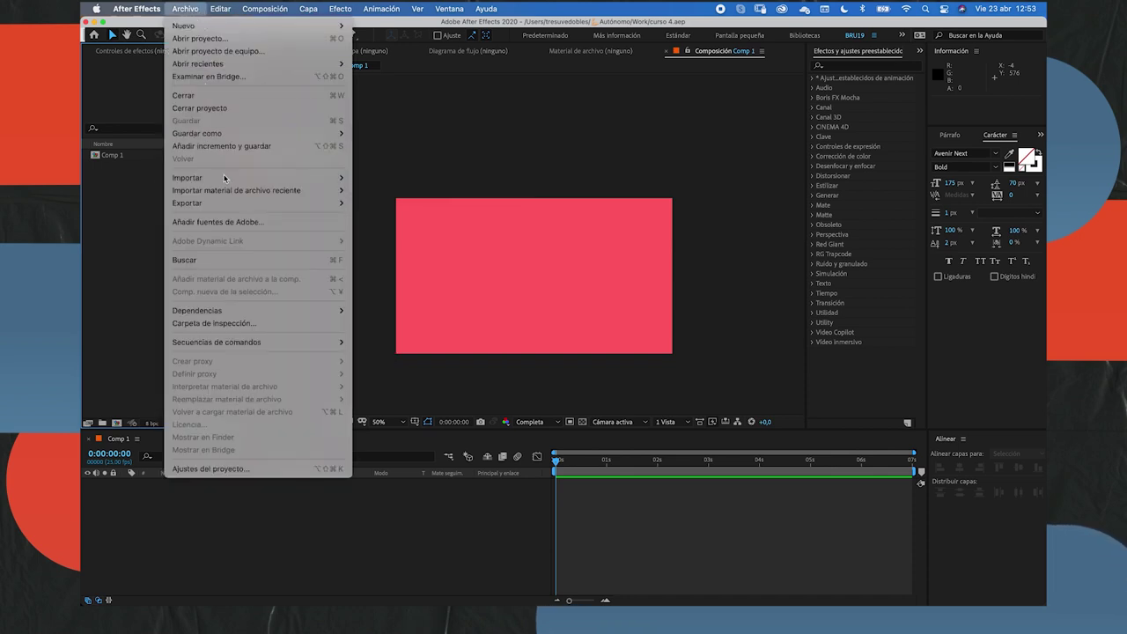
{"action": "mouse_move", "coordinate": [226, 185]}
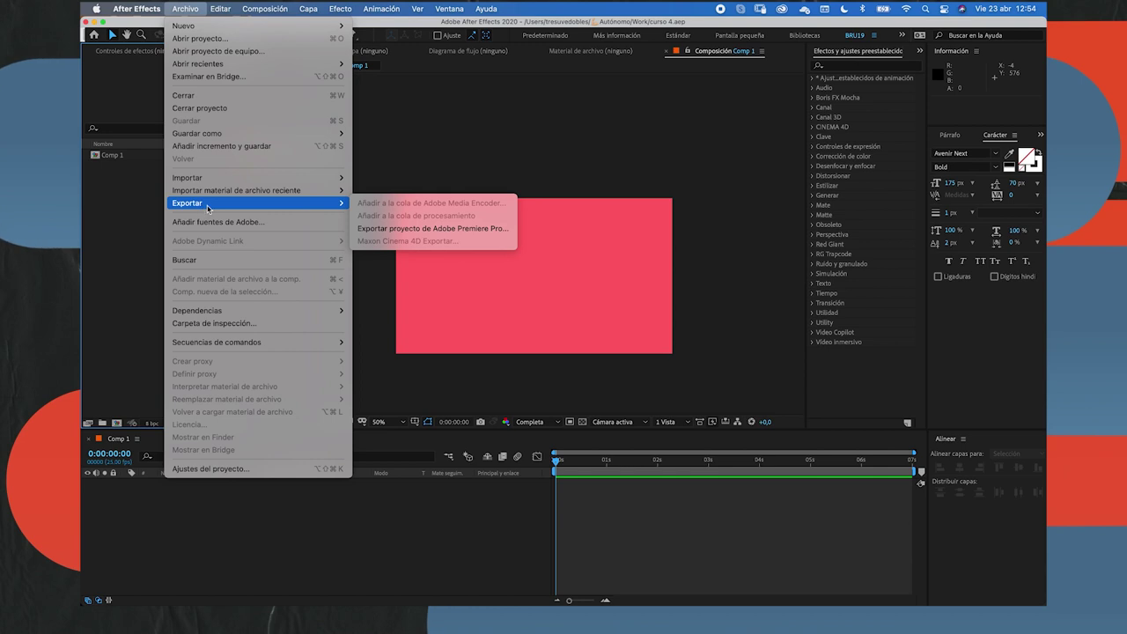
{"action": "mouse_move", "coordinate": [264, 11]}
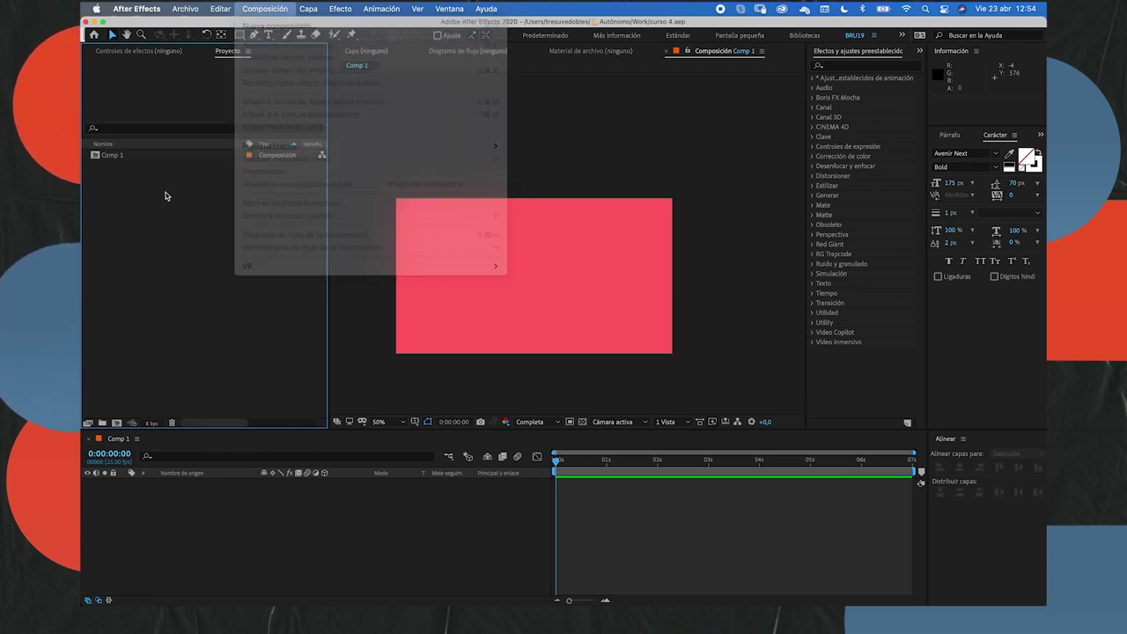
Search the project items for "foto" and clear the search.
{"action": "left_click", "coordinate": [185, 9]}
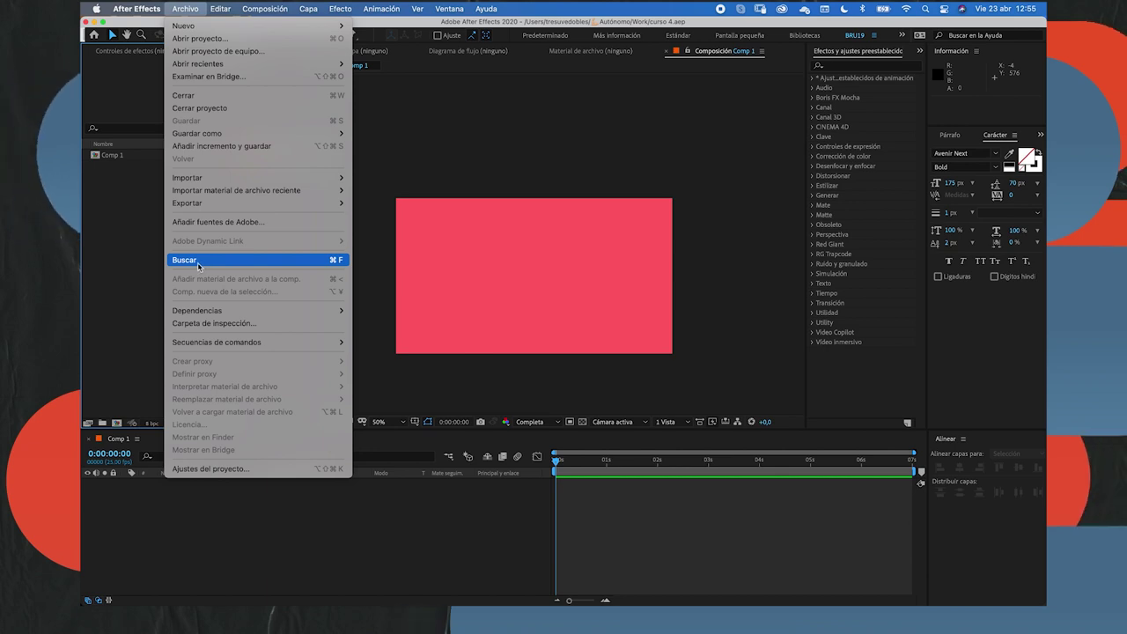
{"action": "left_click", "coordinate": [199, 262]}
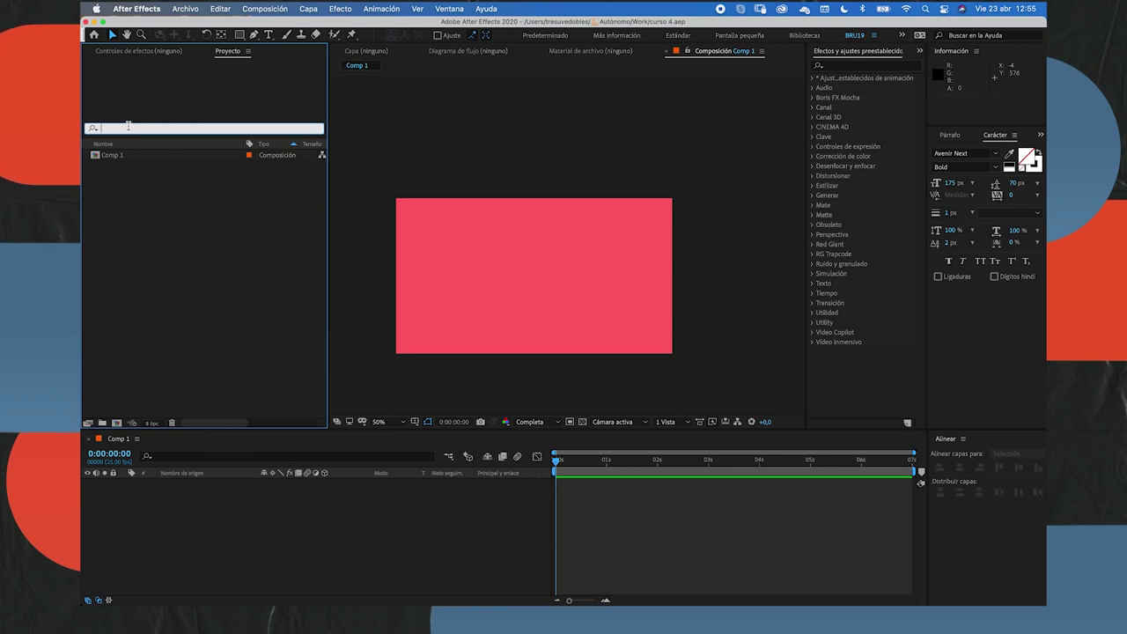
{"action": "type", "text": "foto"}
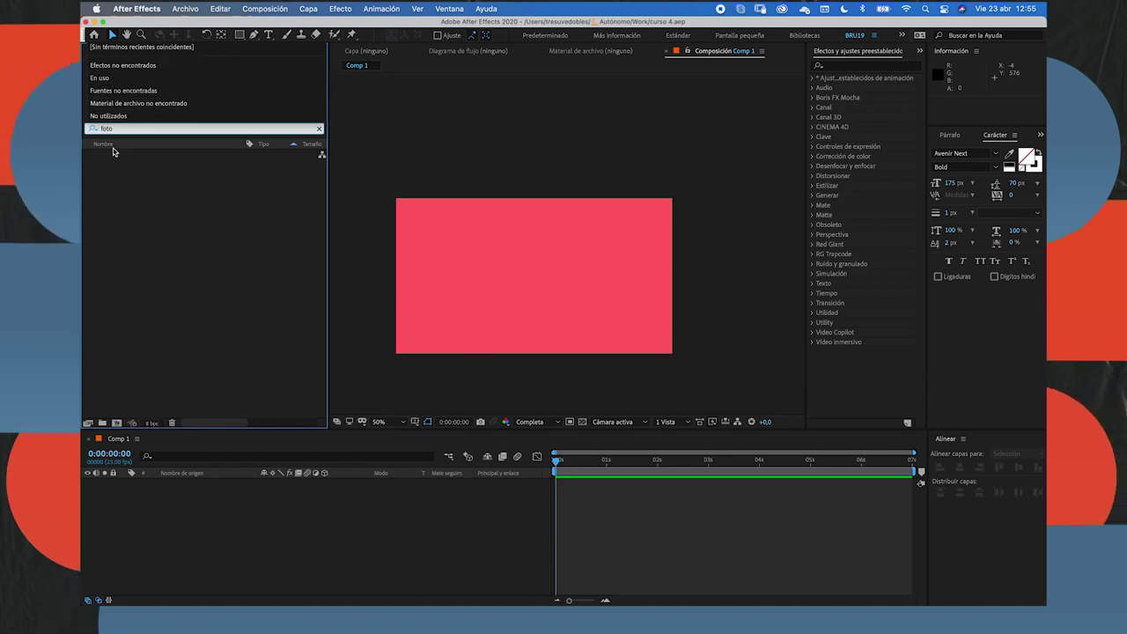
{"action": "left_click", "coordinate": [182, 161]}
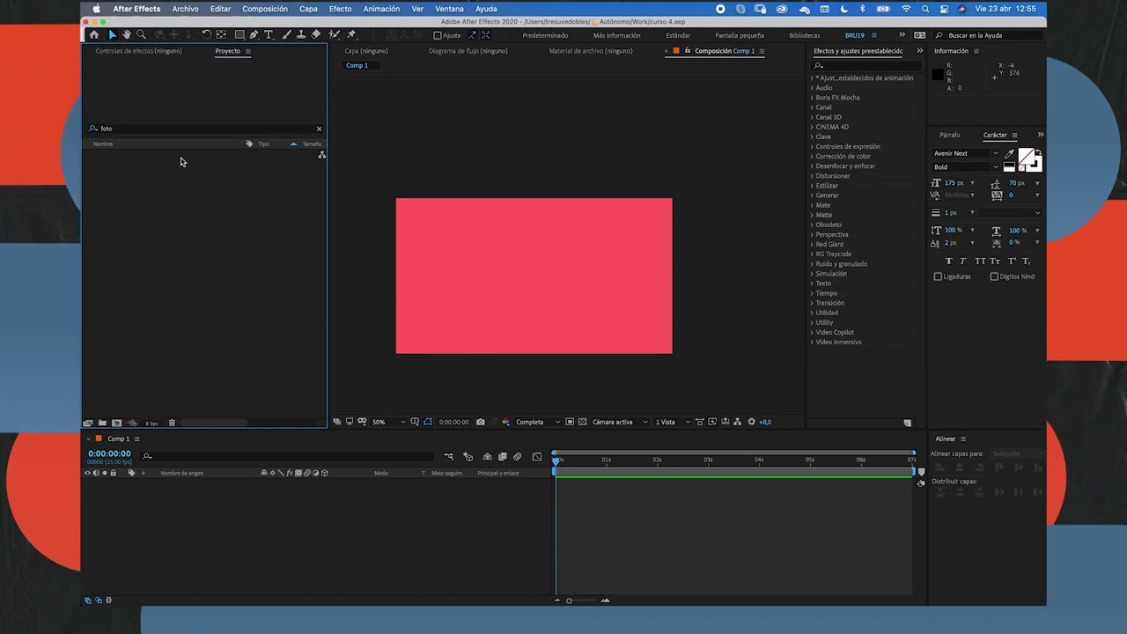
{"action": "left_click", "coordinate": [321, 130]}
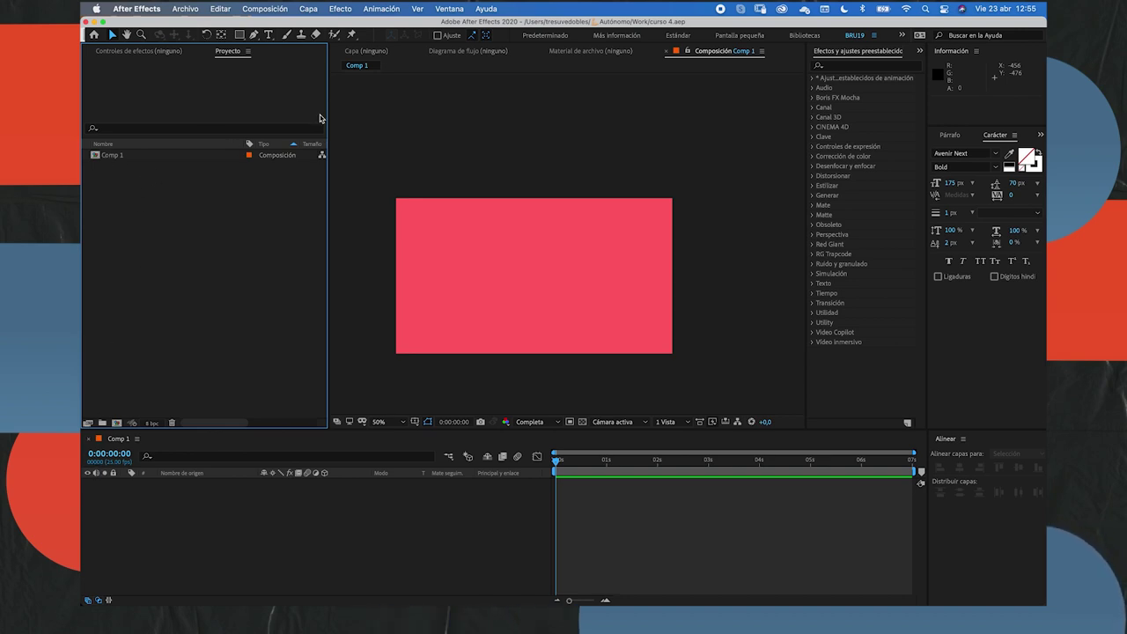
Review the remaining file commands, from dependencies and scripts to the project settings.
{"action": "left_click", "coordinate": [185, 9]}
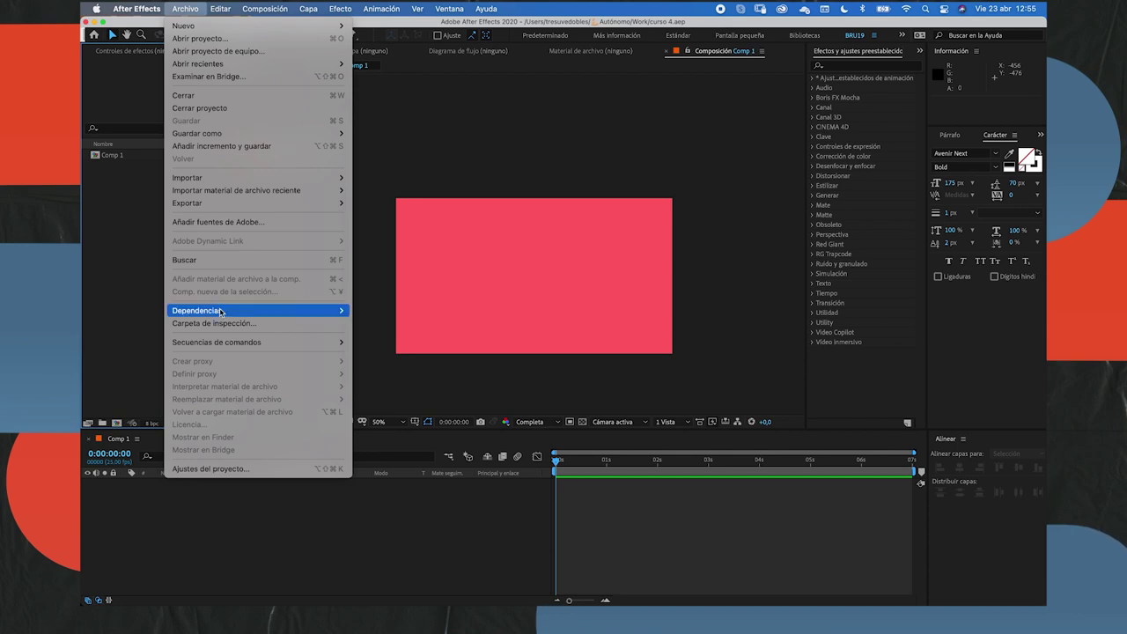
{"action": "mouse_move", "coordinate": [220, 311]}
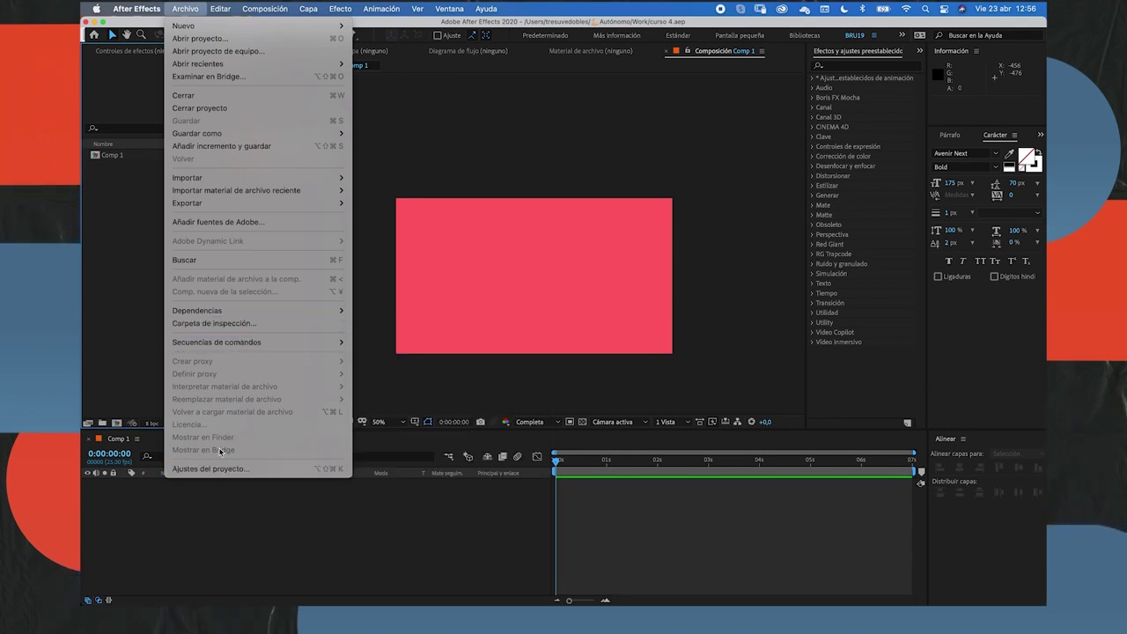
{"action": "mouse_move", "coordinate": [219, 9]}
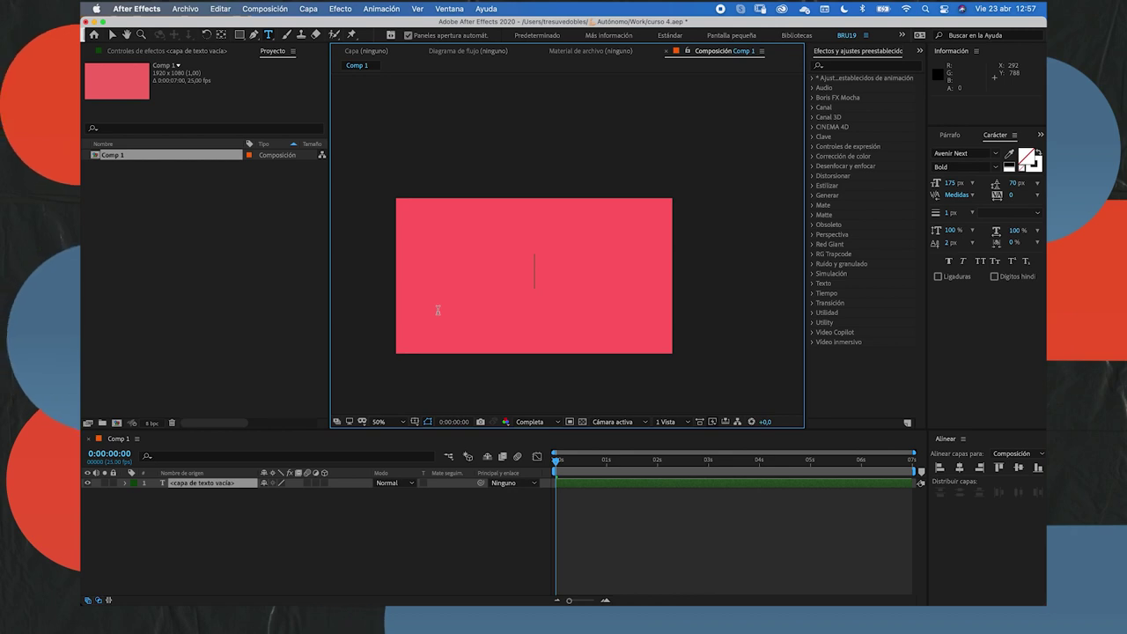
Add a text layer reading "hola" to Comp 1 and swap its fill and stroke to get solid white letters.
{"action": "type", "text": "hola"}
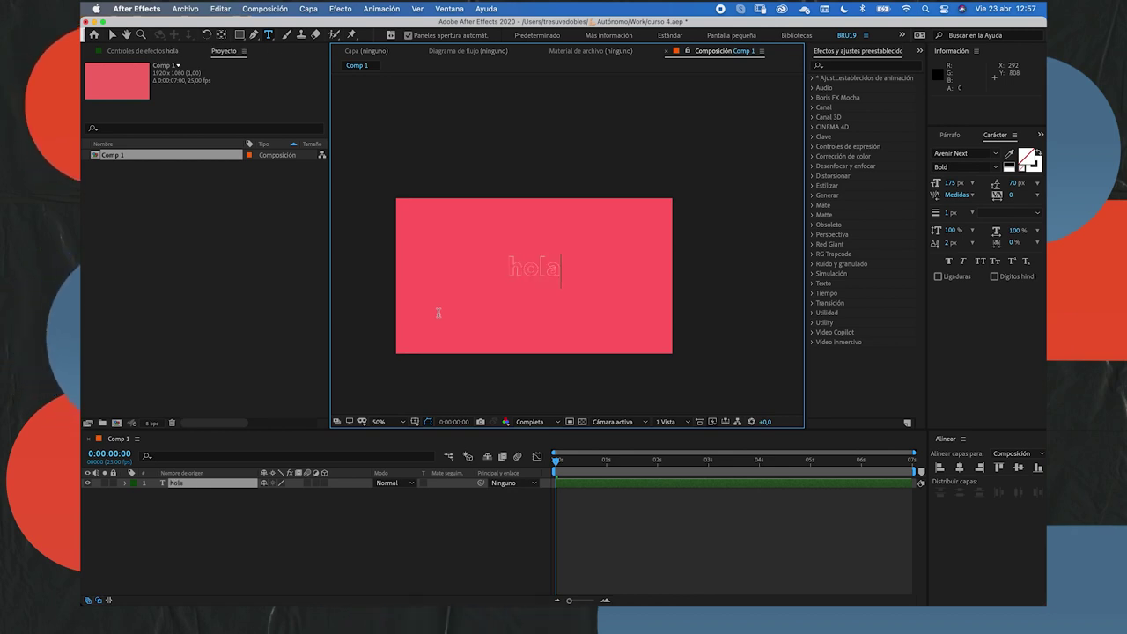
{"action": "double_click", "coordinate": [535, 268]}
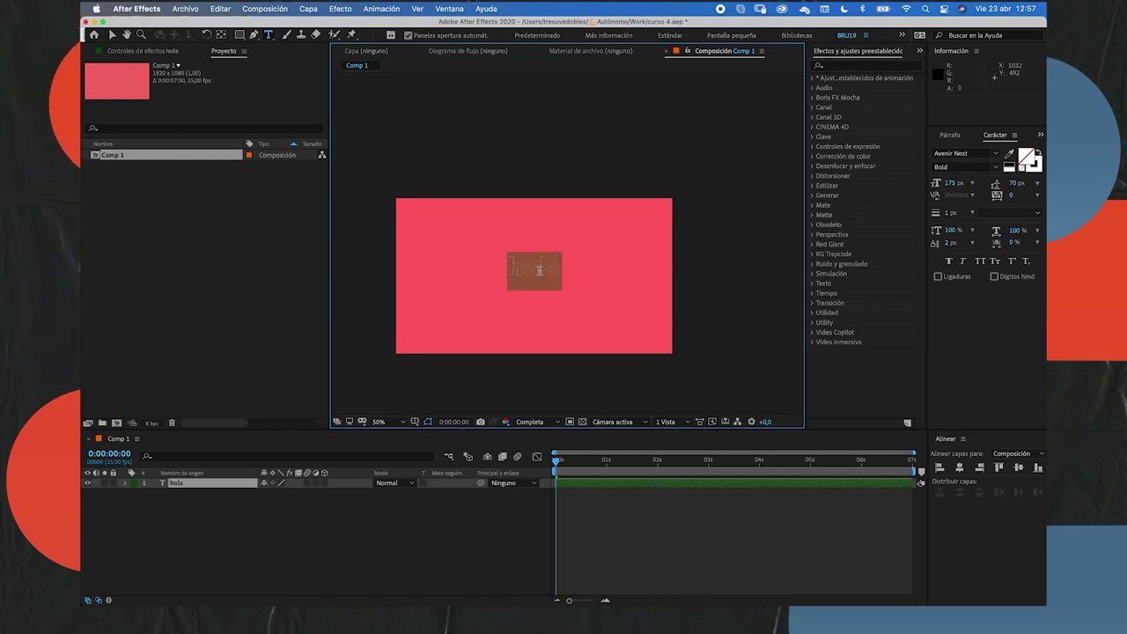
{"action": "left_click", "coordinate": [1037, 155]}
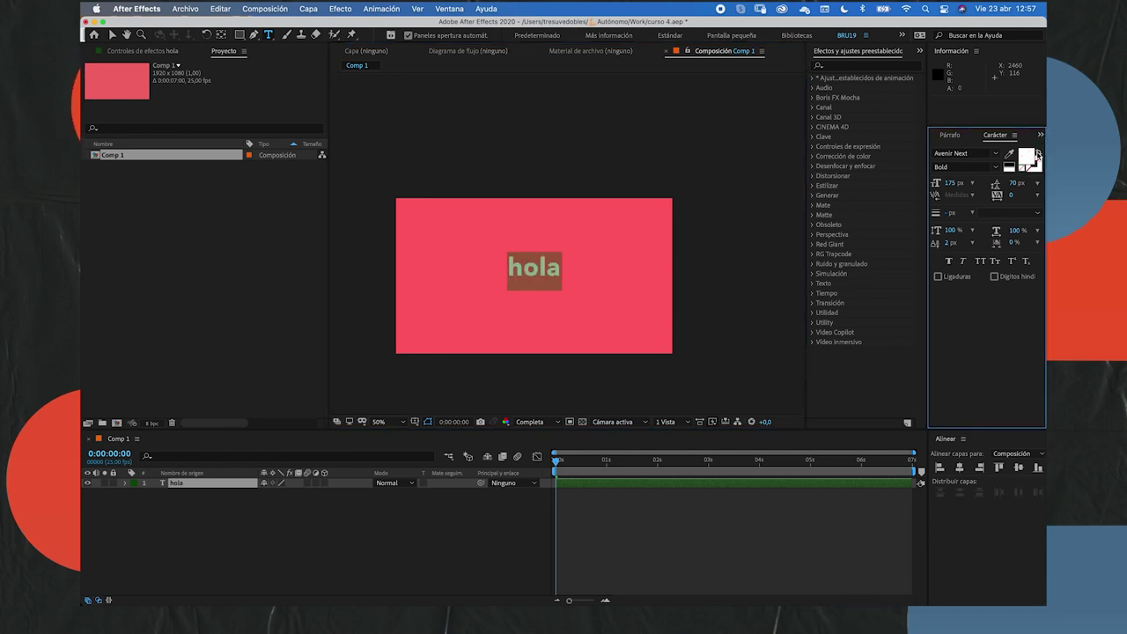
{"action": "left_click", "coordinate": [183, 490]}
{"action": "left_click", "coordinate": [189, 507]}
{"action": "left_click", "coordinate": [202, 490]}
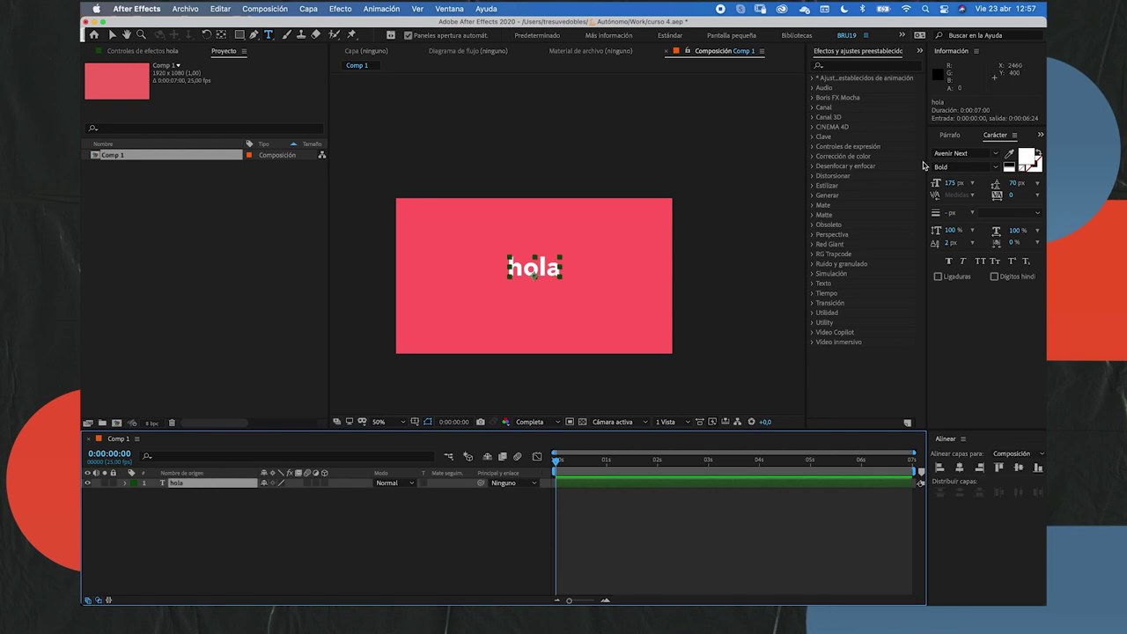
Split the "hola" text layer at the 1-second mark of Comp 1.
{"action": "left_click", "coordinate": [220, 9]}
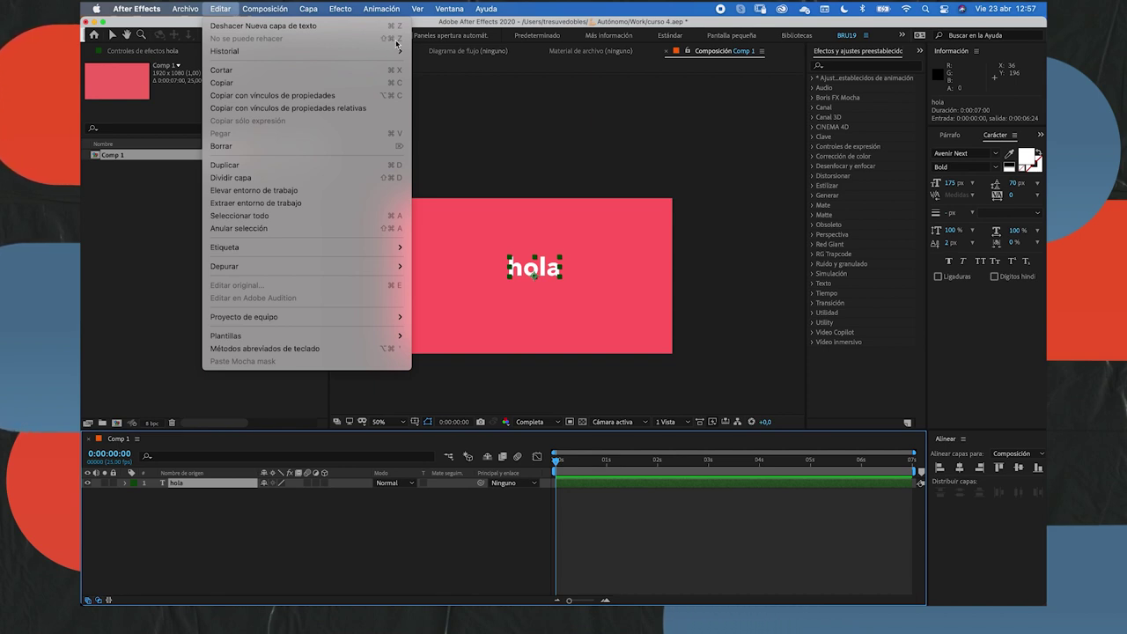
{"action": "mouse_move", "coordinate": [229, 52]}
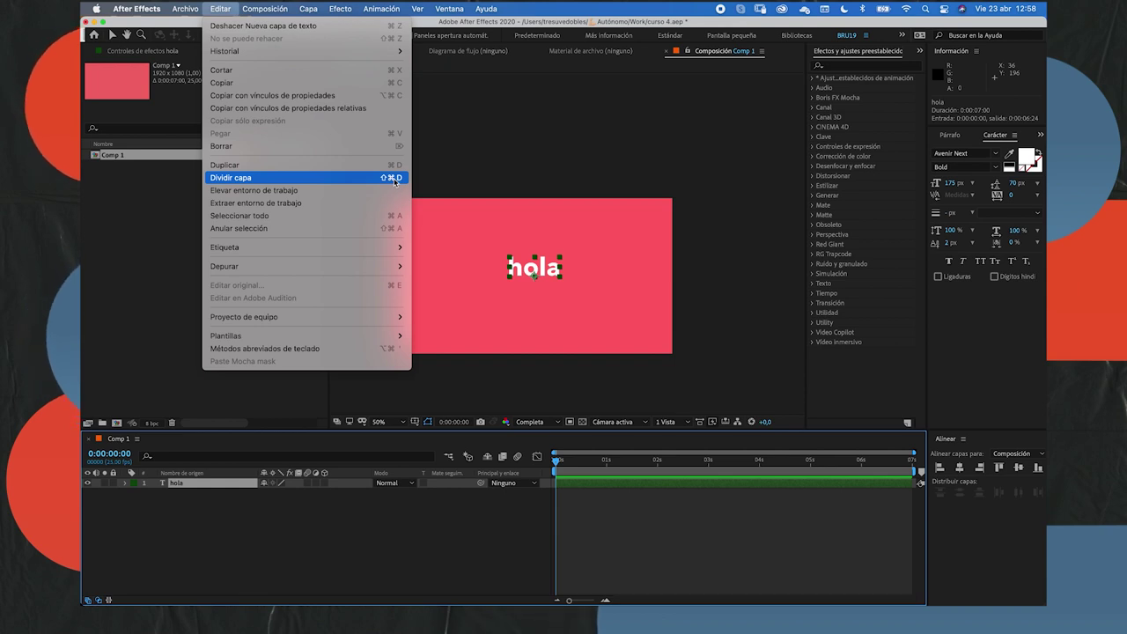
{"action": "left_click", "coordinate": [603, 473]}
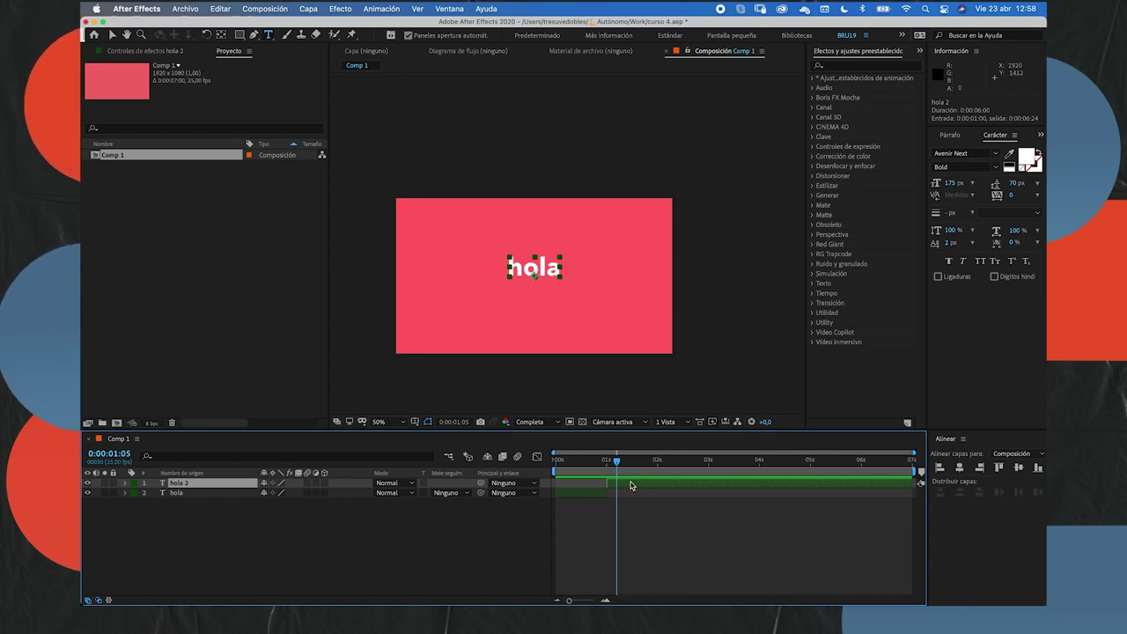
Review the remaining editing commands, such as labels and keyboard shortcuts, and glance over the file, composition and window commands.
{"action": "left_click", "coordinate": [218, 9]}
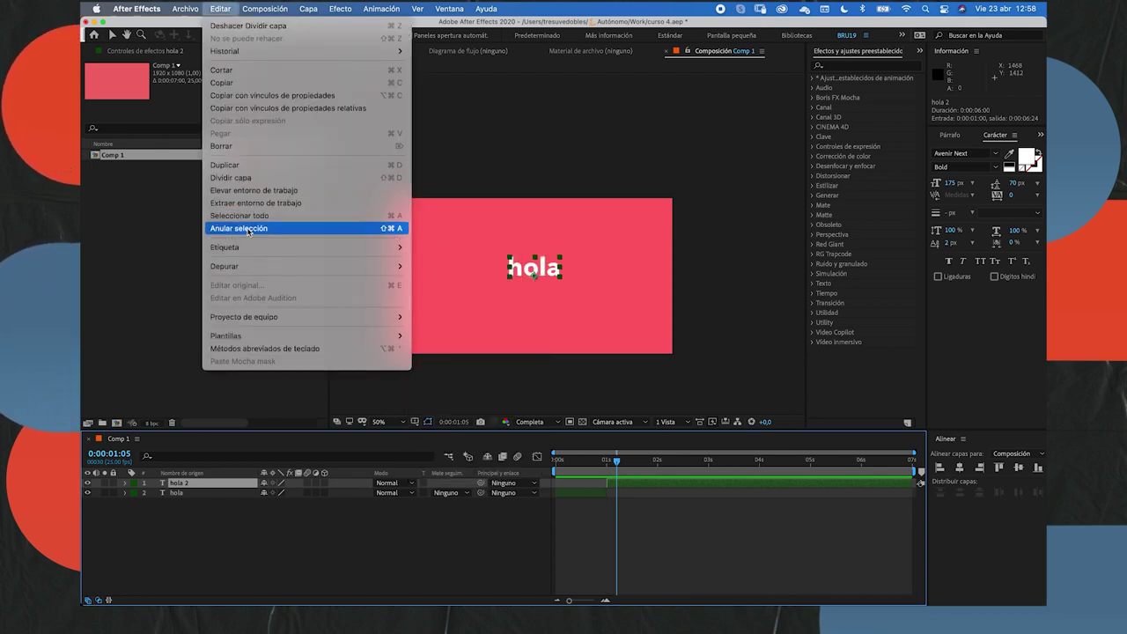
{"action": "mouse_move", "coordinate": [287, 251]}
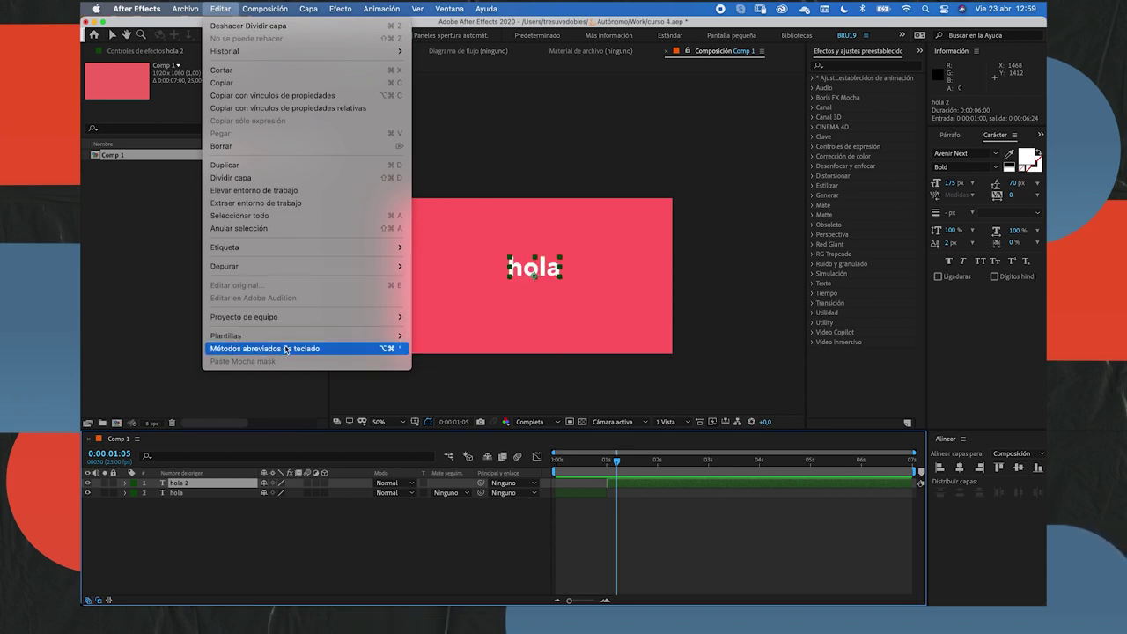
{"action": "mouse_move", "coordinate": [199, 7]}
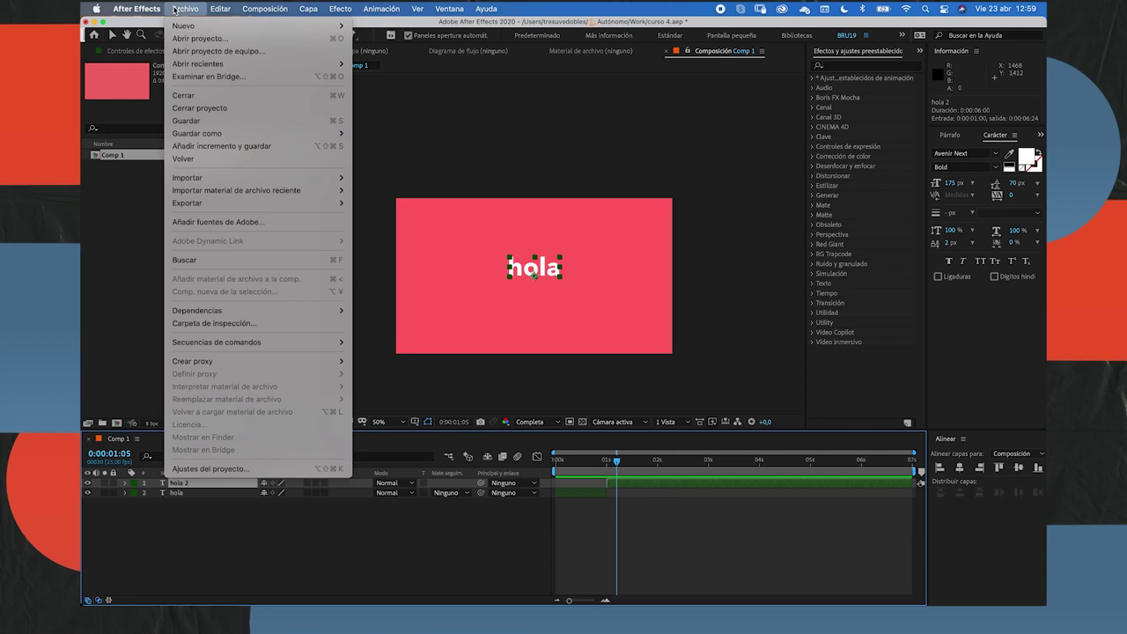
{"action": "mouse_move", "coordinate": [273, 9]}
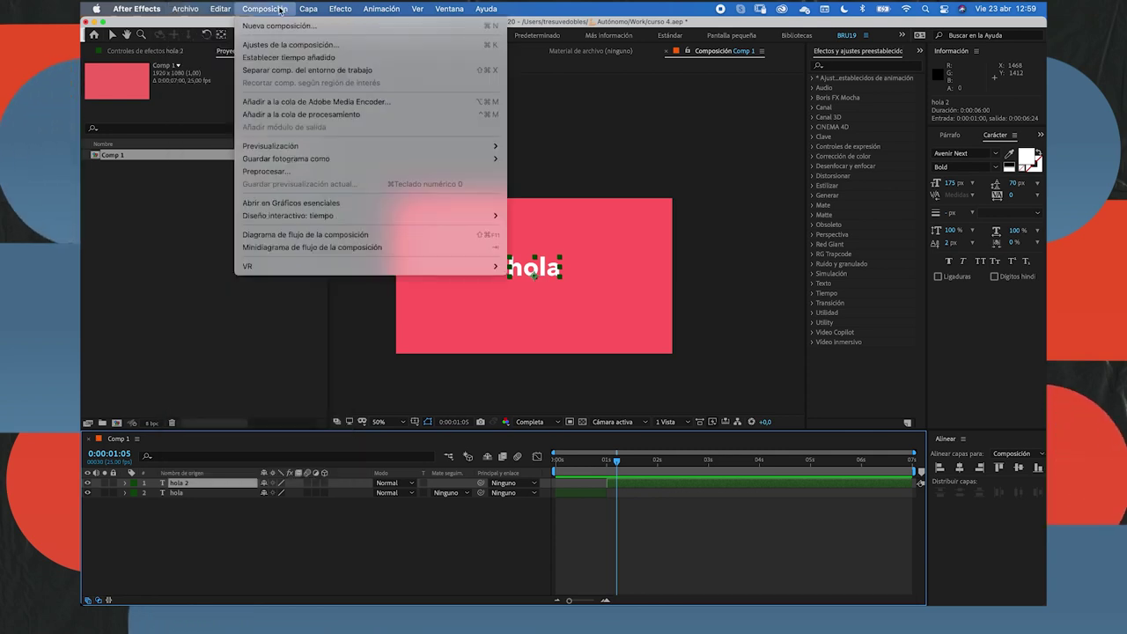
{"action": "mouse_move", "coordinate": [332, 10]}
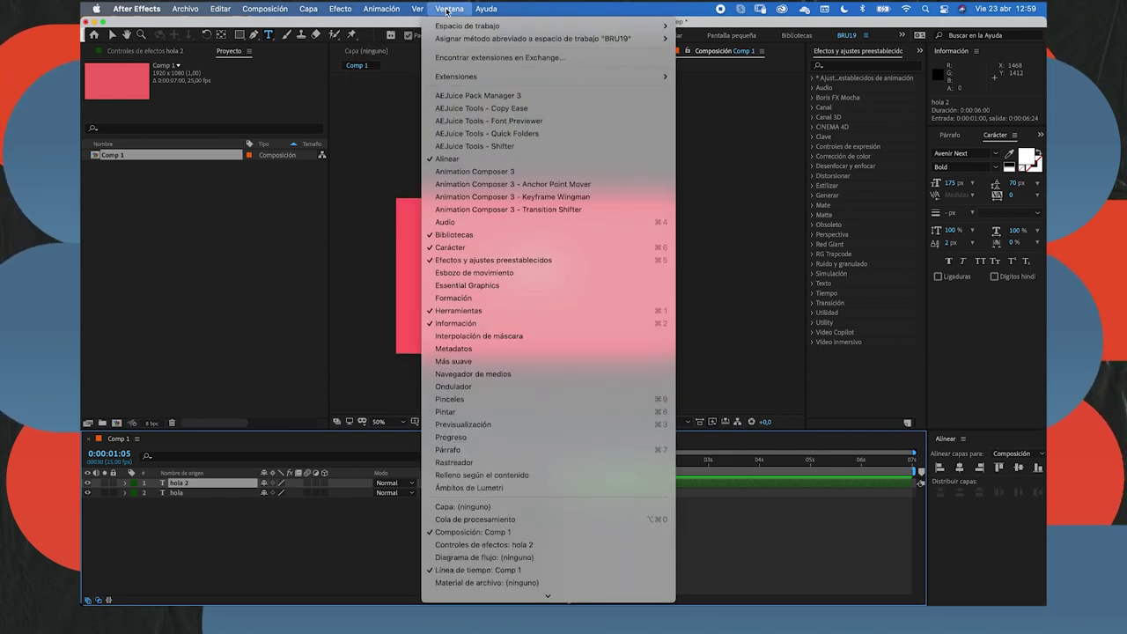
{"action": "mouse_move", "coordinate": [398, 11]}
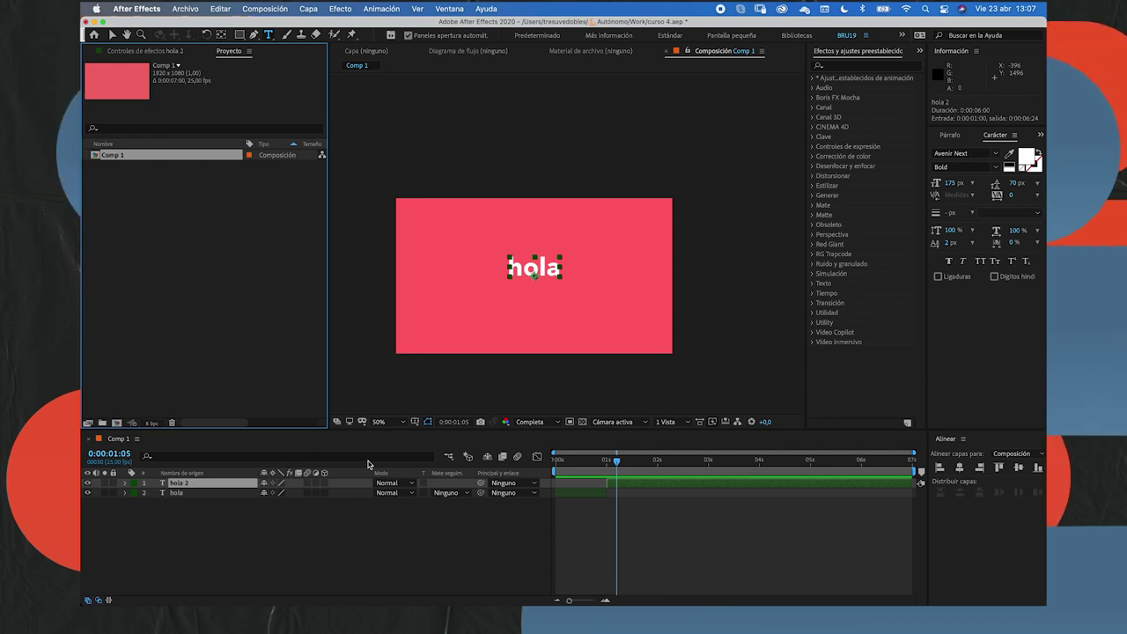
Switch to Safari and review the Video Copilot page for the SABER plug-in, including its Windows and Apple download options.
{"action": "left_click", "coordinate": [318, 573]}
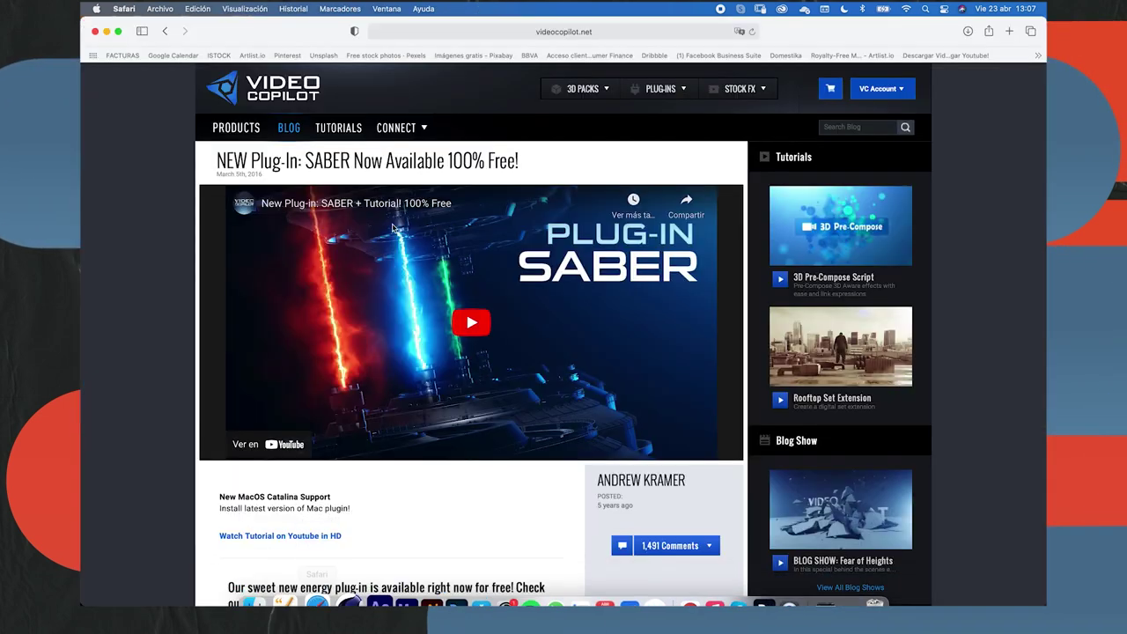
{"action": "left_click", "coordinate": [464, 31]}
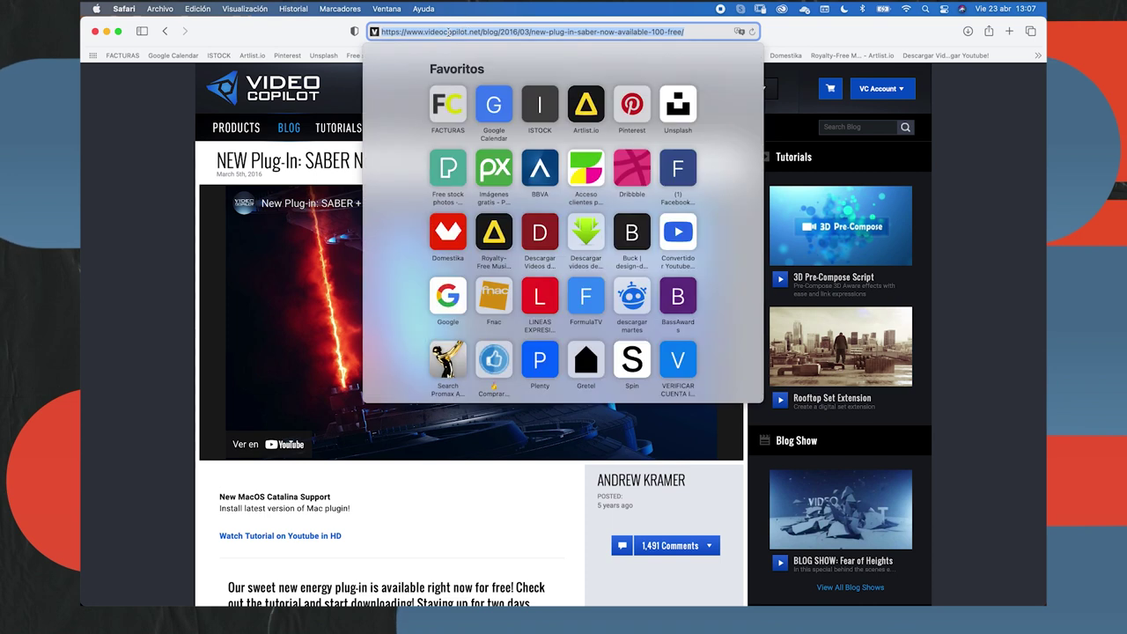
{"action": "left_click", "coordinate": [168, 184]}
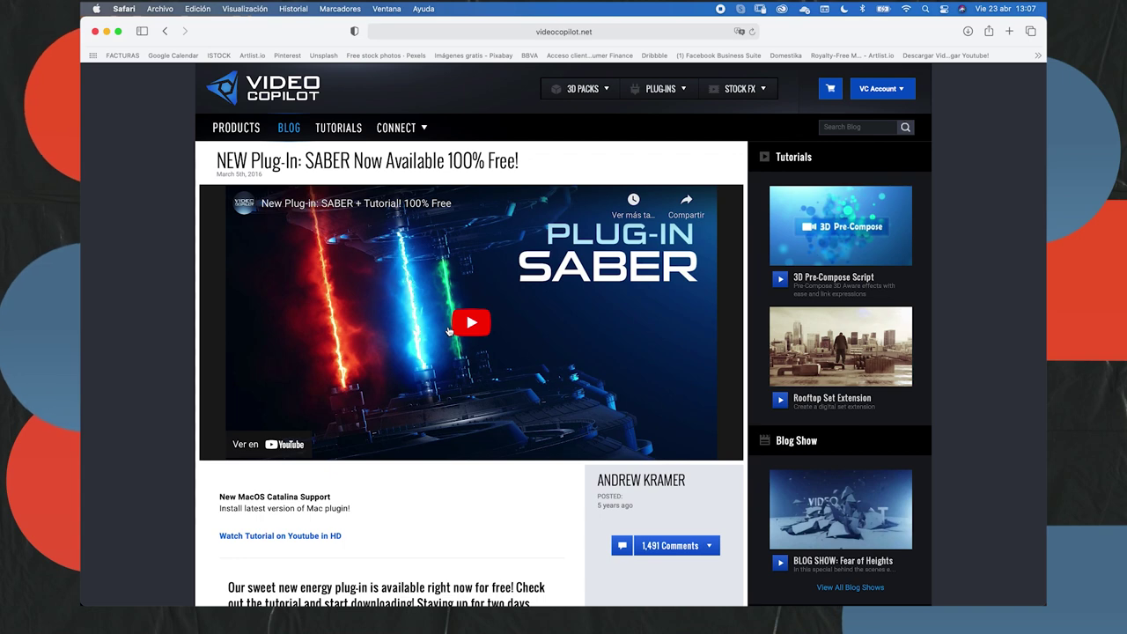
{"action": "scroll", "coordinate": [448, 331], "scroll_direction": "down", "scroll_amount": 10}
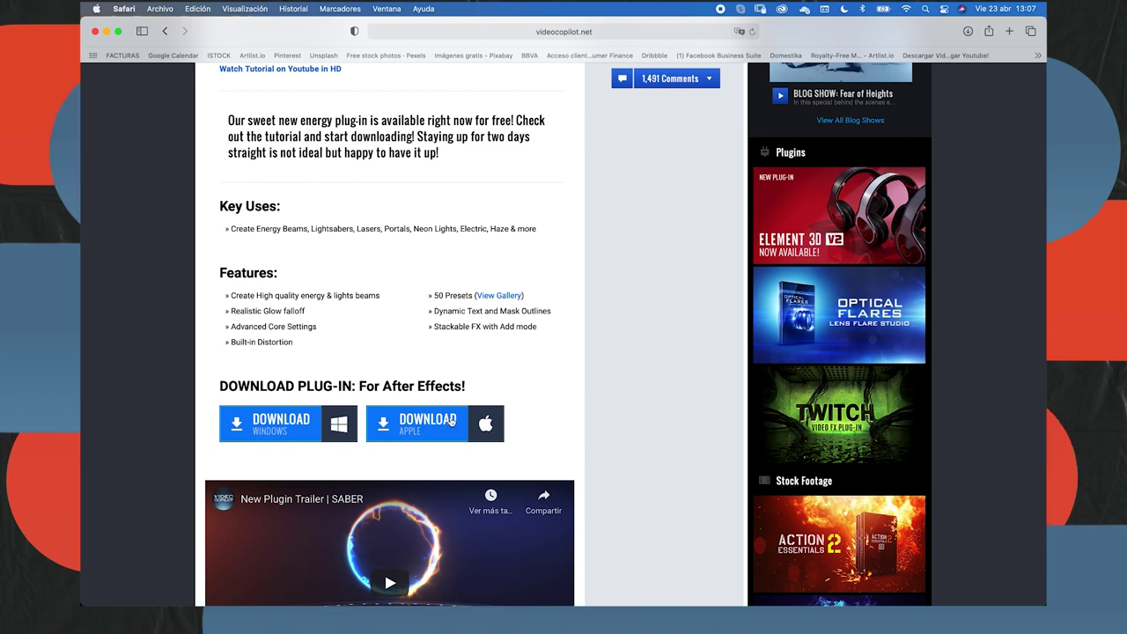
{"action": "scroll", "coordinate": [450, 421], "scroll_direction": "down", "scroll_amount": 4}
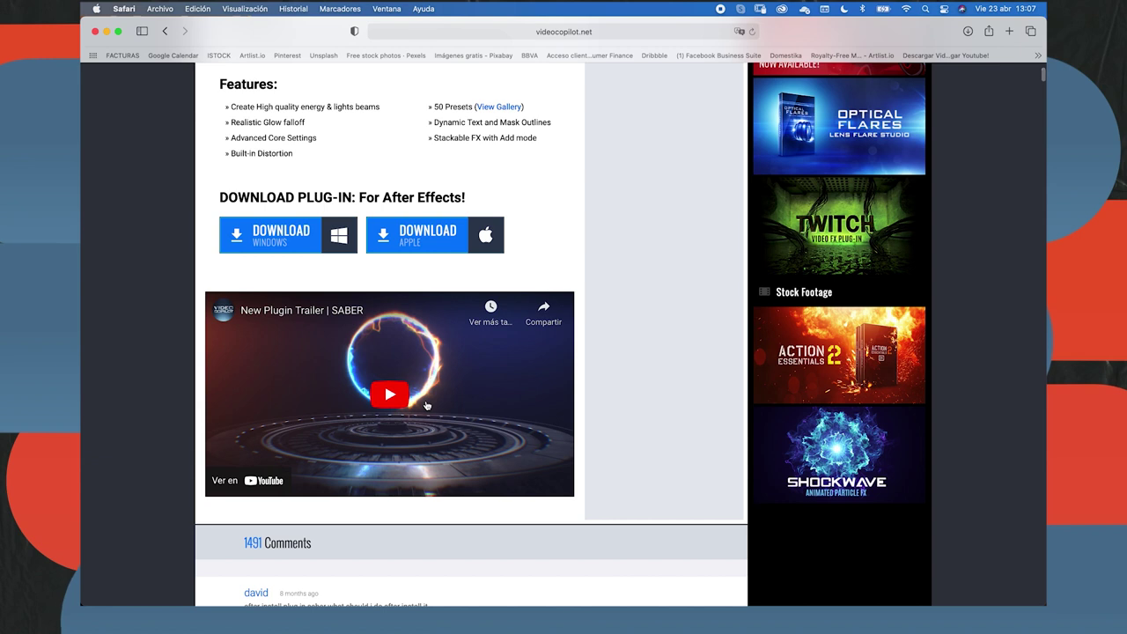
Play the SABER plug-in trailer, pause it near the end, and return to the beginning of the page.
{"action": "left_click", "coordinate": [393, 390]}
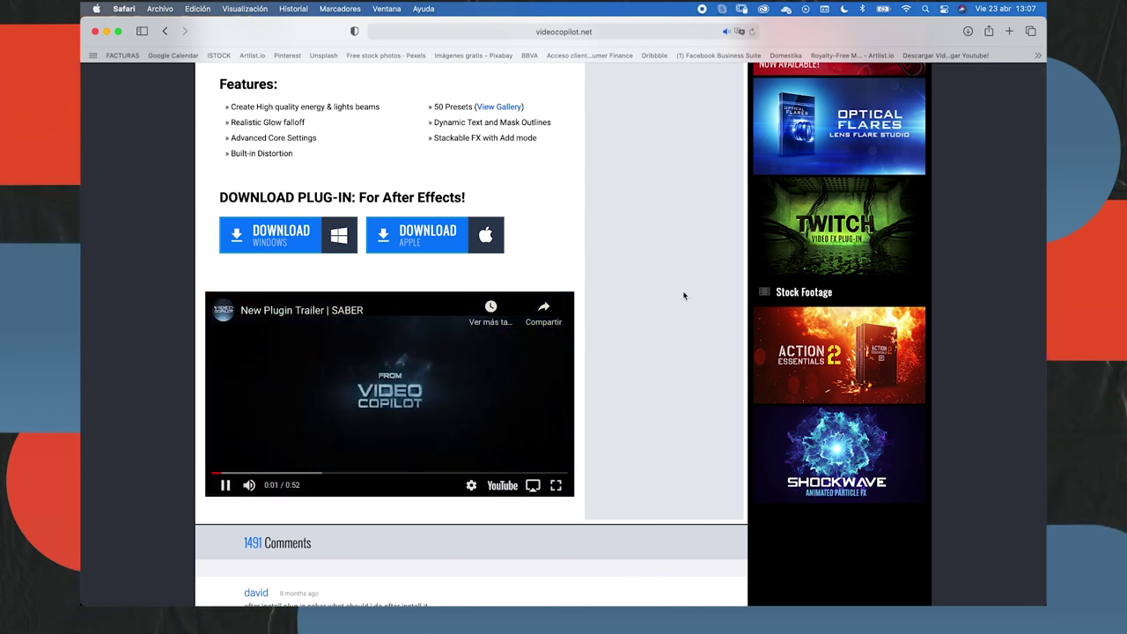
{"action": "scroll", "coordinate": [683, 296], "scroll_direction": "down", "scroll_amount": 2}
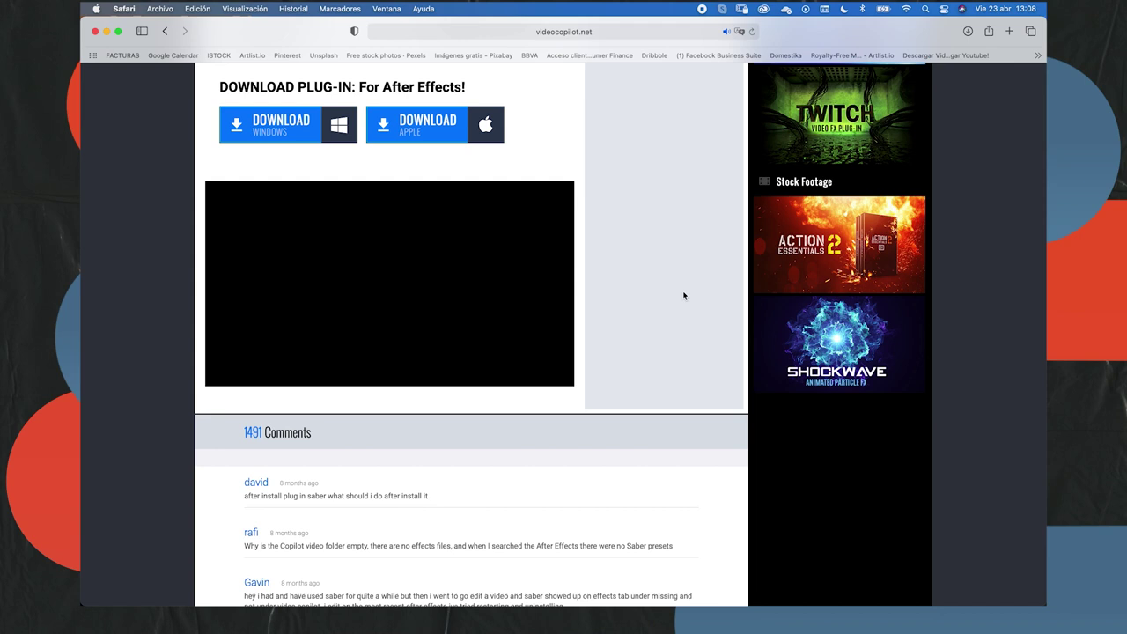
{"action": "mouse_move", "coordinate": [446, 272]}
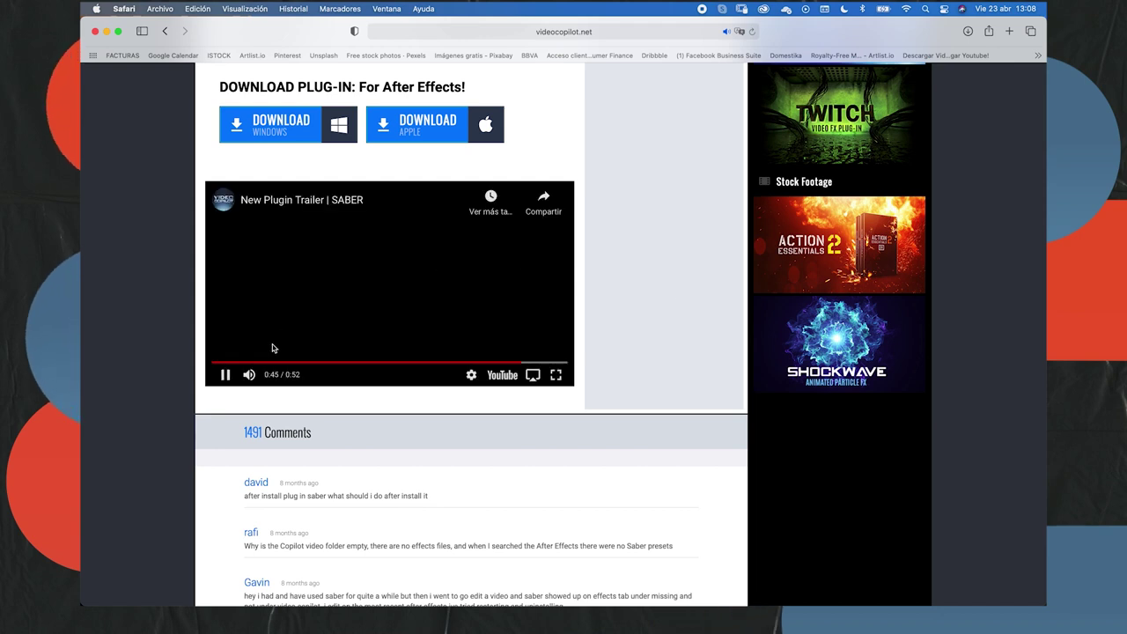
{"action": "left_click", "coordinate": [226, 375]}
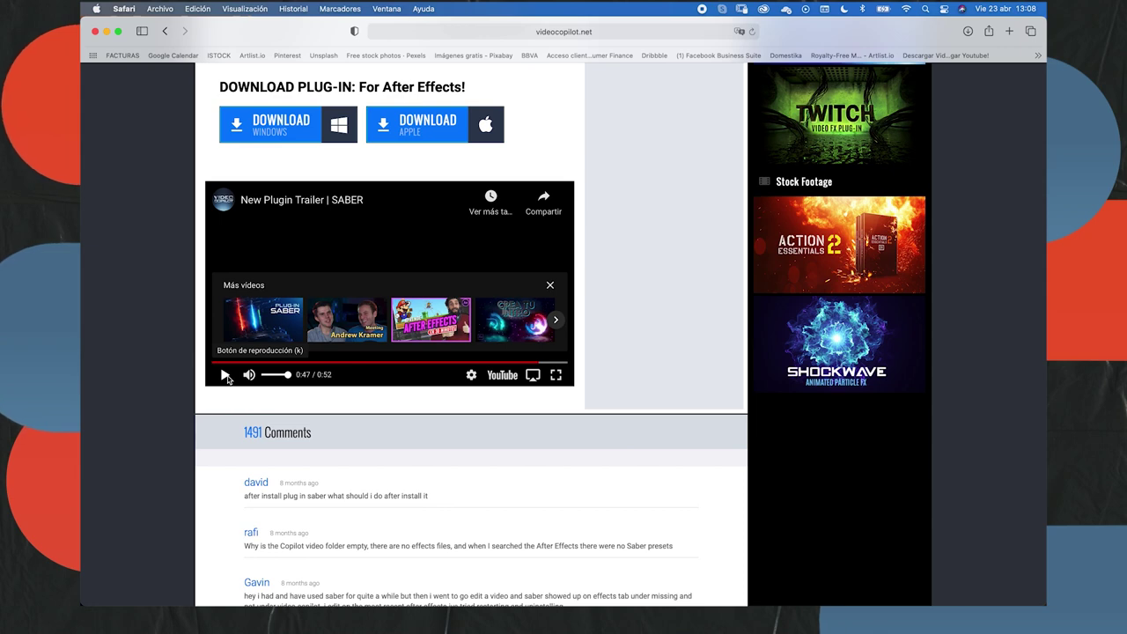
{"action": "key", "text": "super+bracketleft"}
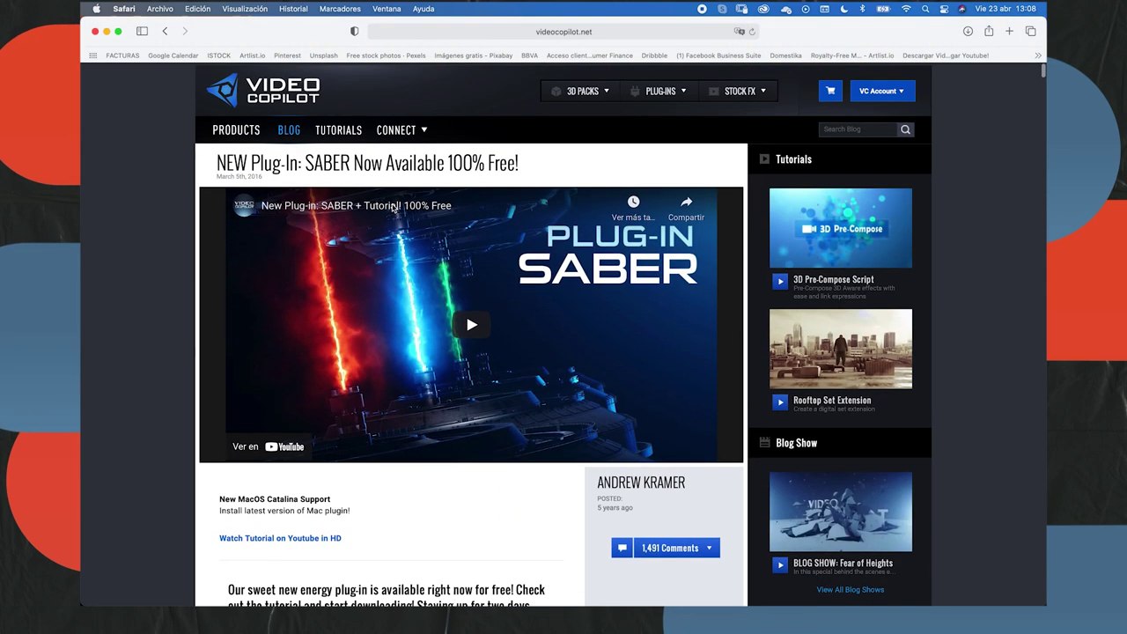
{"action": "scroll", "coordinate": [393, 207], "scroll_direction": "down", "scroll_amount": 2}
{"action": "scroll", "coordinate": [393, 208], "scroll_direction": "up", "scroll_amount": 3}
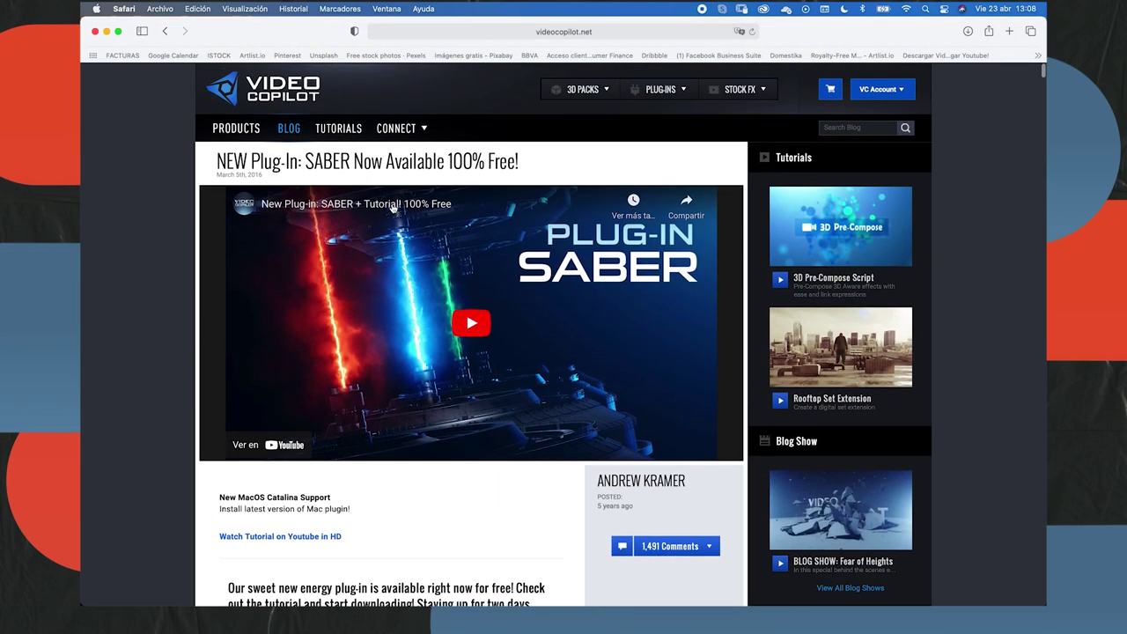
{"action": "mouse_move", "coordinate": [318, 572]}
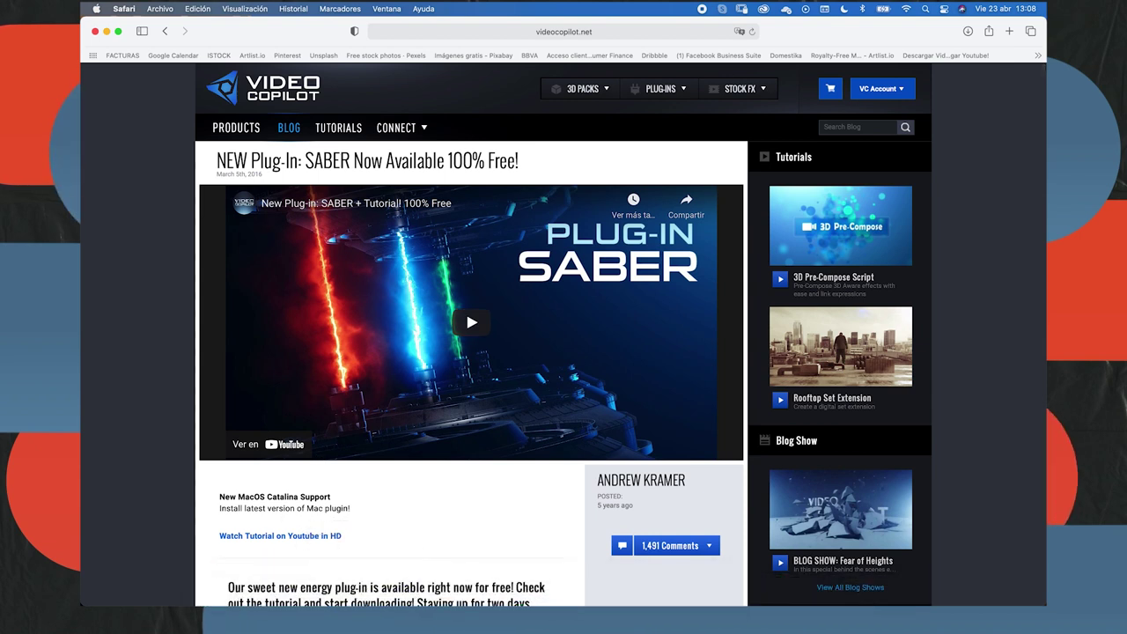
Switch back to After Effects and delete both "hola" text layers from Comp 1.
{"action": "left_click", "coordinate": [368, 577]}
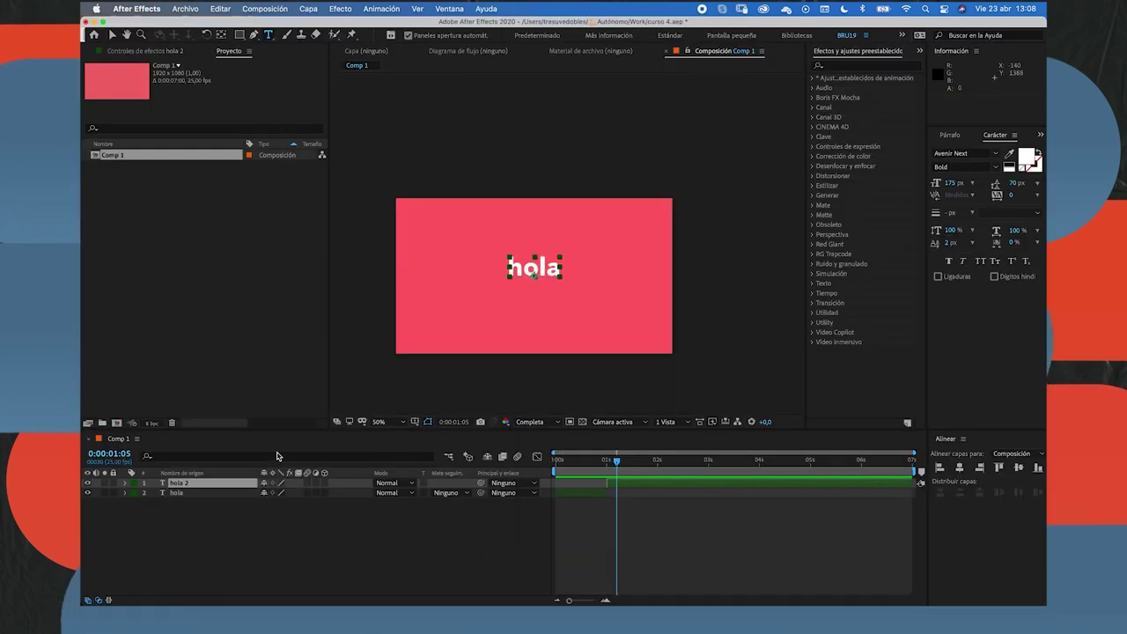
{"action": "left_click", "coordinate": [187, 488]}
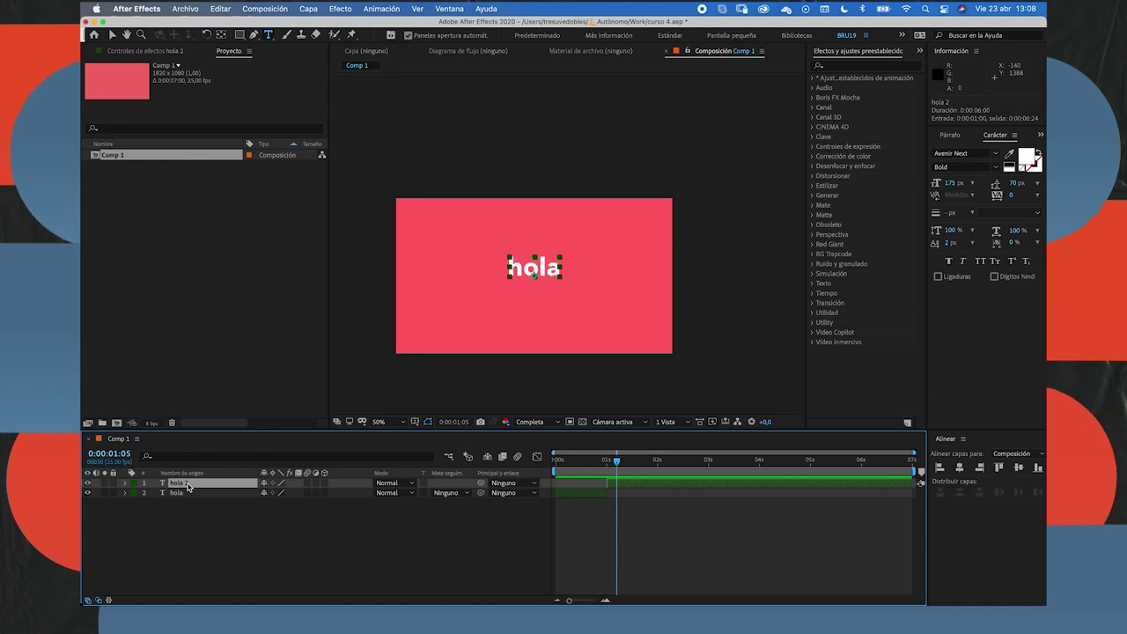
{"action": "key", "text": "Delete"}
{"action": "left_click", "coordinate": [189, 488]}
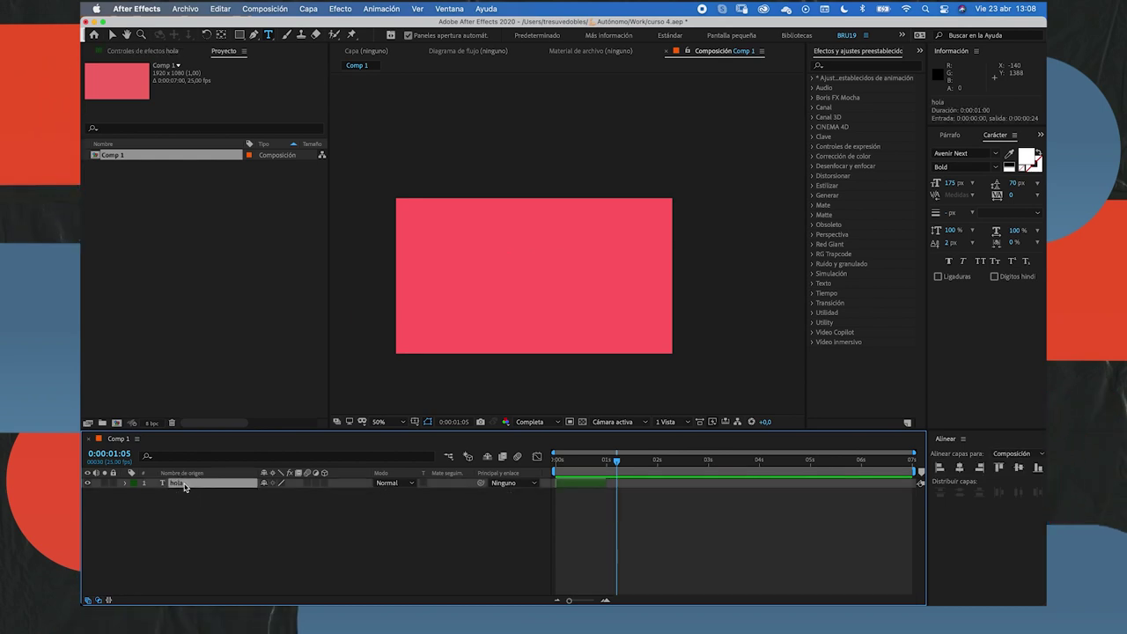
{"action": "key", "text": "Delete"}
Add a 1920 x 1080 px solid layer to Comp 1 with the dark bluish colour 27262A.
{"action": "right_click", "coordinate": [216, 501]}
{"action": "mouse_move", "coordinate": [253, 470]}
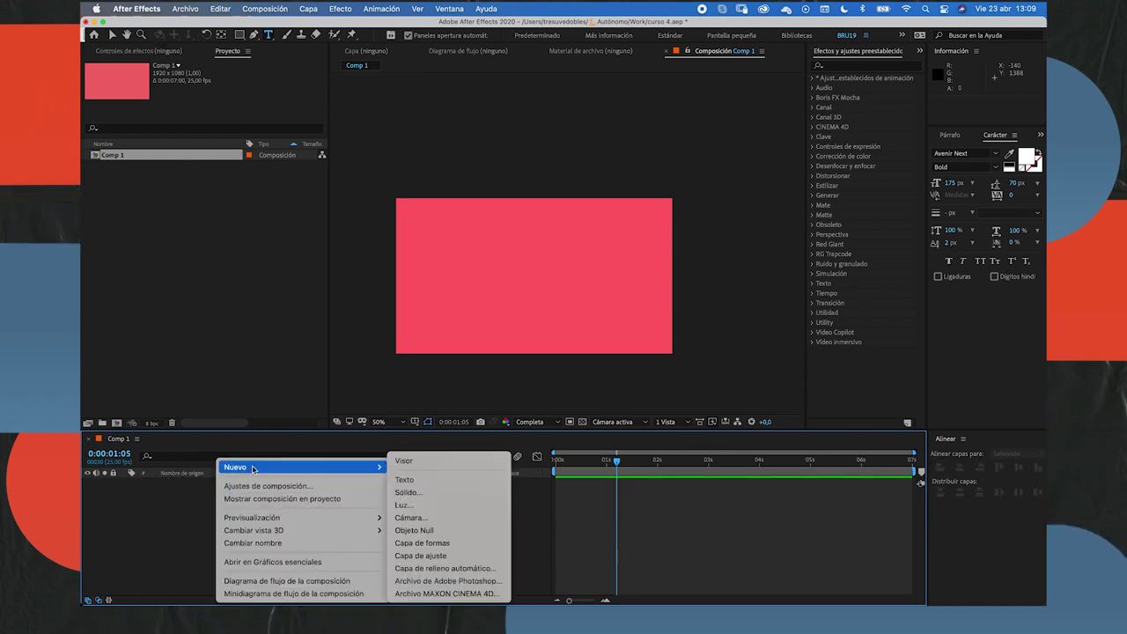
{"action": "left_click", "coordinate": [438, 492]}
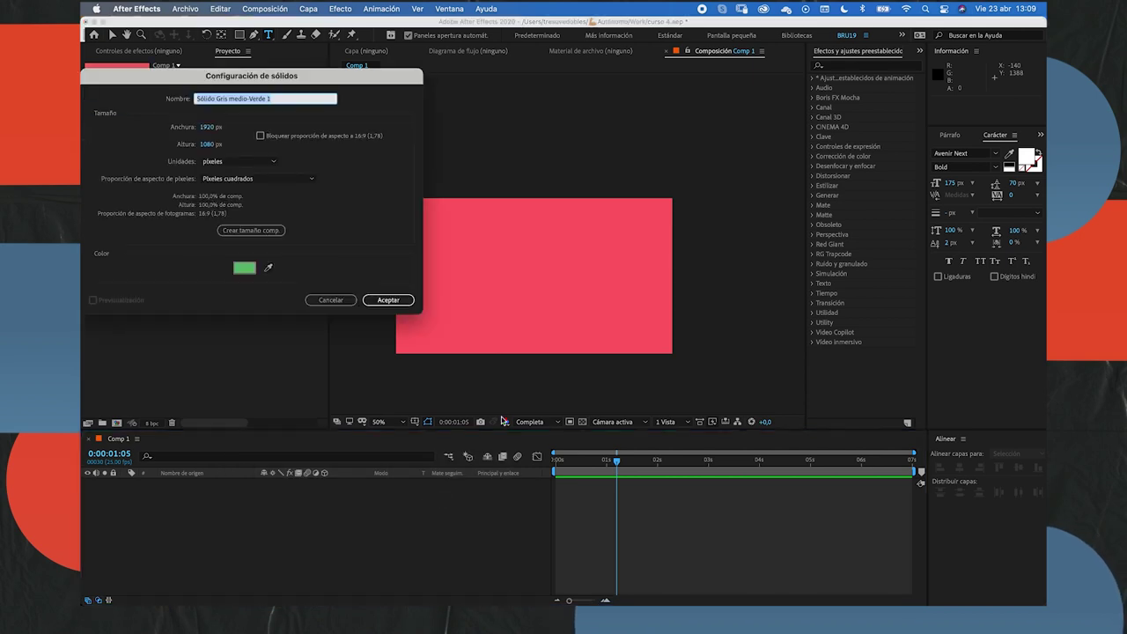
{"action": "left_click", "coordinate": [252, 268]}
{"action": "left_click", "coordinate": [96, 221]}
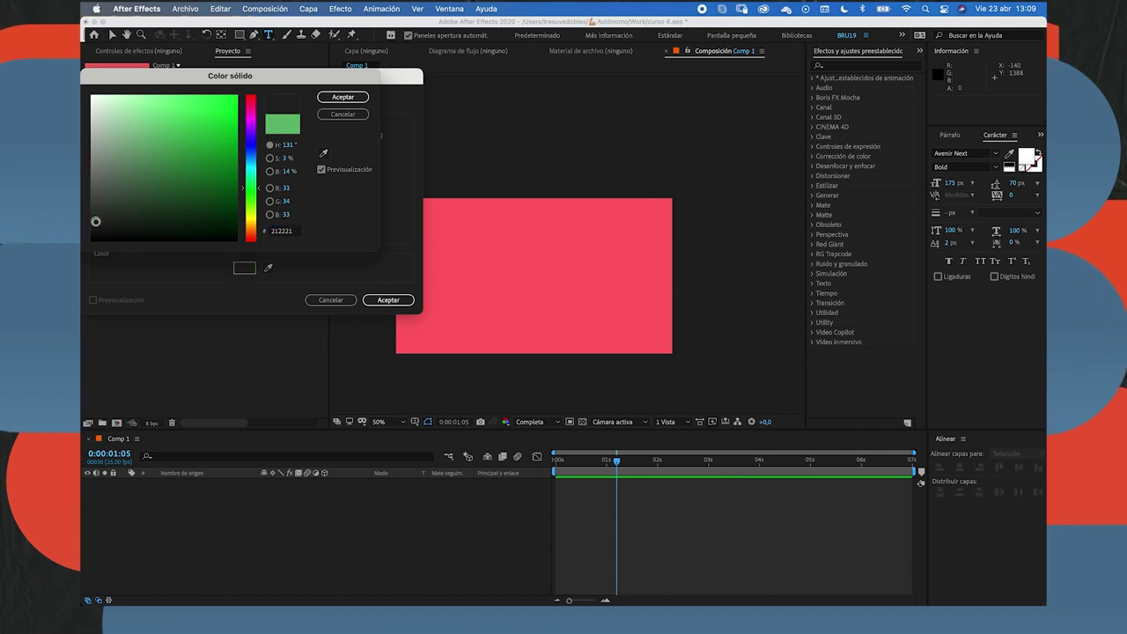
{"action": "left_click", "coordinate": [252, 140]}
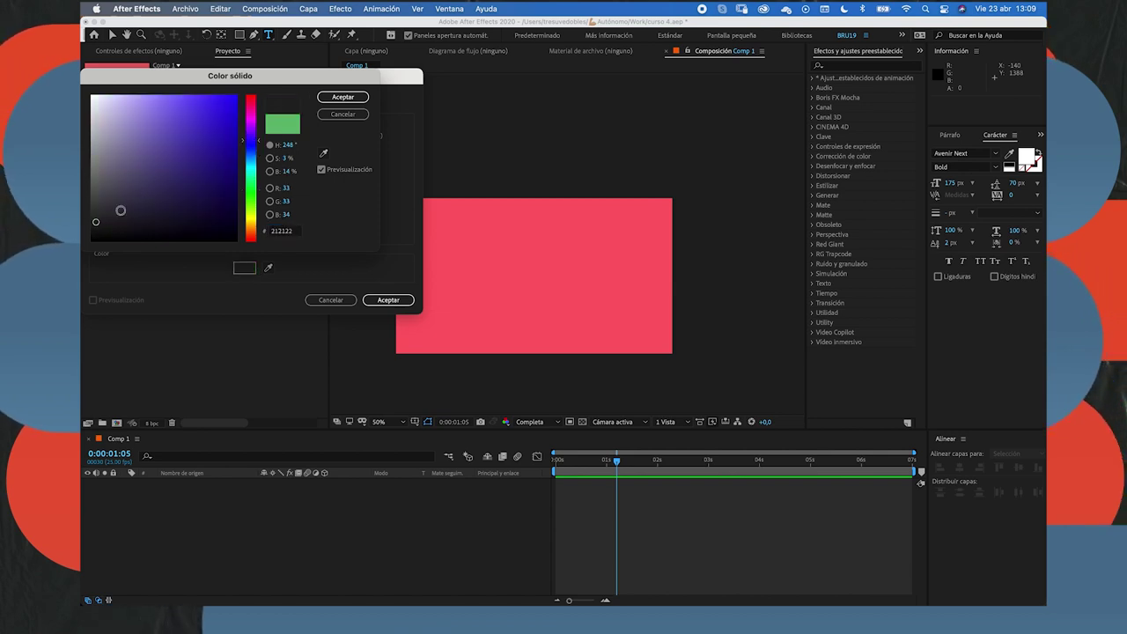
{"action": "left_click", "coordinate": [107, 215]}
{"action": "left_click", "coordinate": [106, 217]}
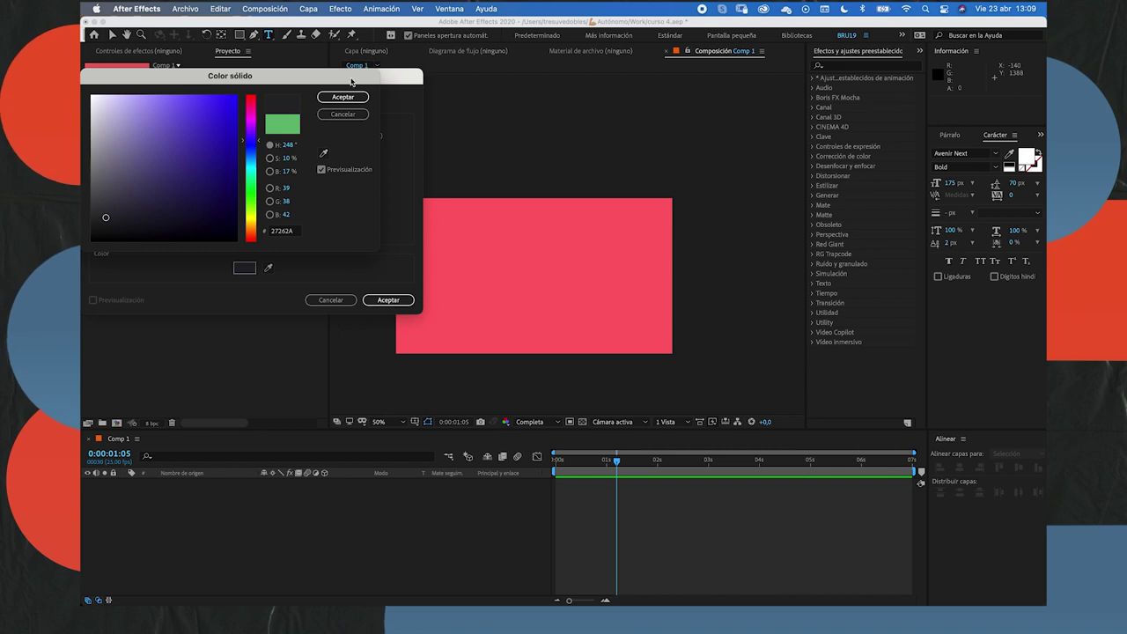
{"action": "key", "text": "Return"}
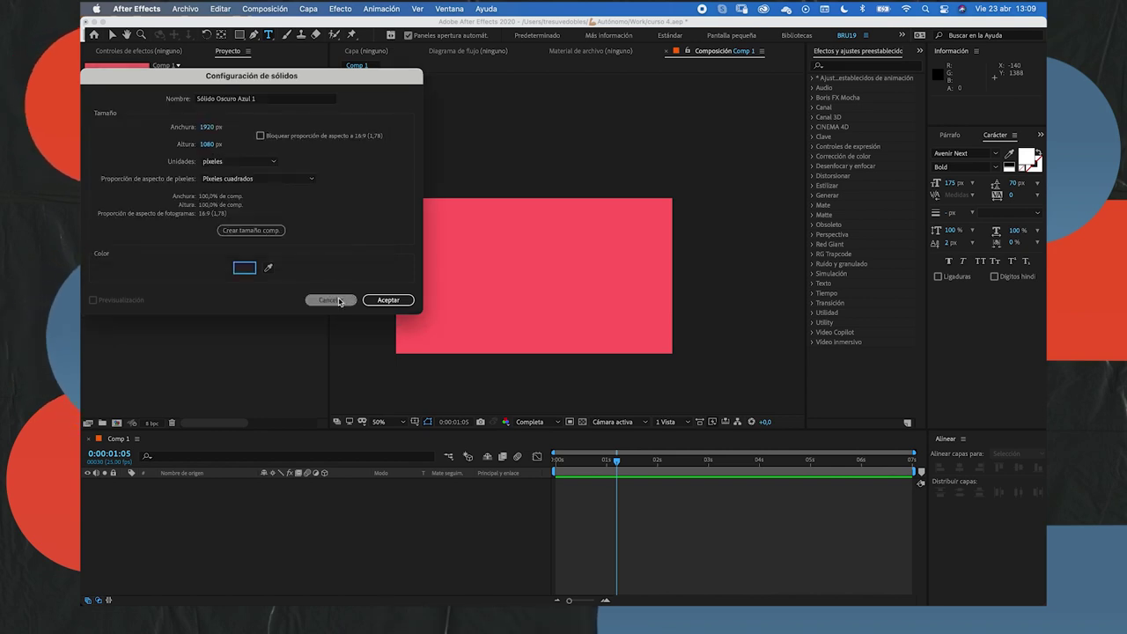
{"action": "left_click", "coordinate": [388, 299]}
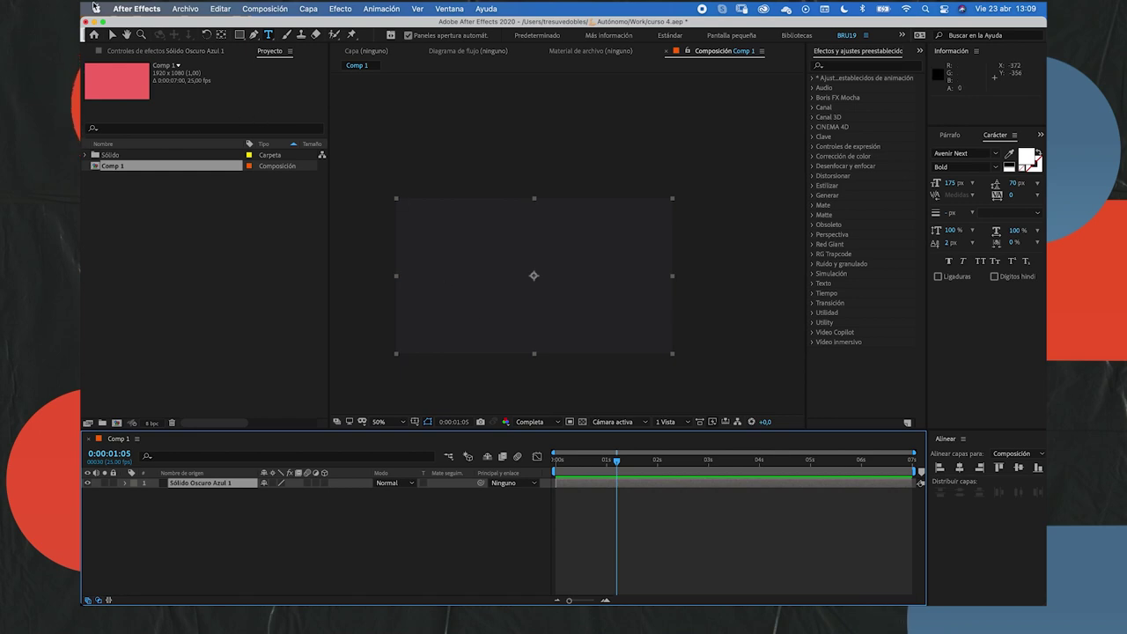
Shift the composition view slightly up and to the right with the Hand tool, and return to the Selection tool.
{"action": "left_click", "coordinate": [127, 34]}
{"action": "left_click_drag", "start_coordinate": [593, 292], "coordinate": [603, 270]}
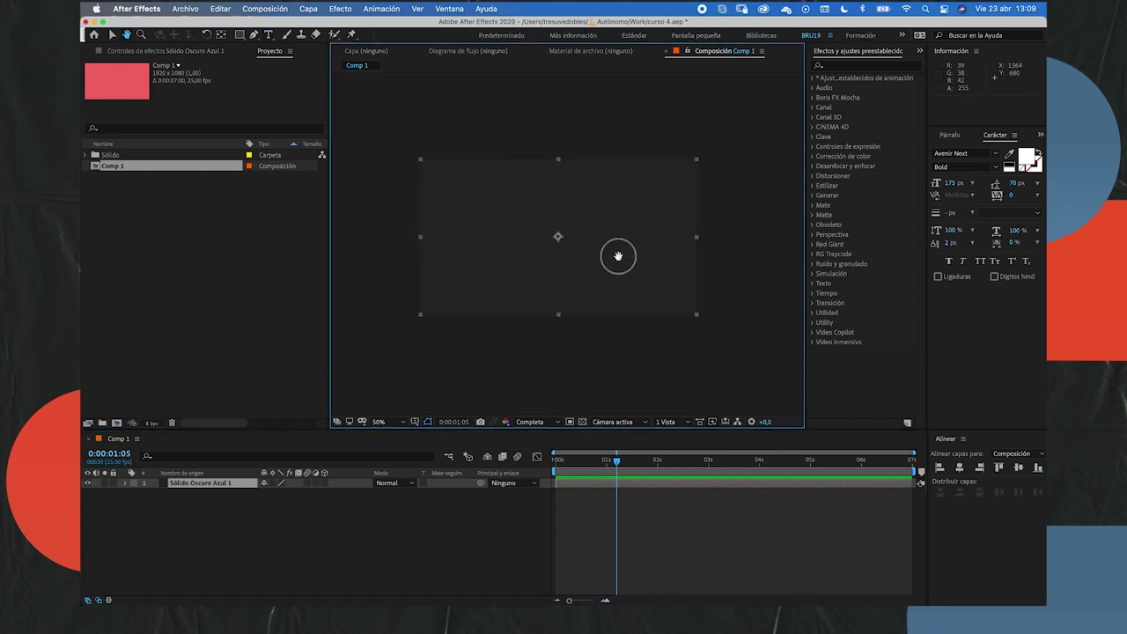
{"action": "left_click", "coordinate": [222, 515]}
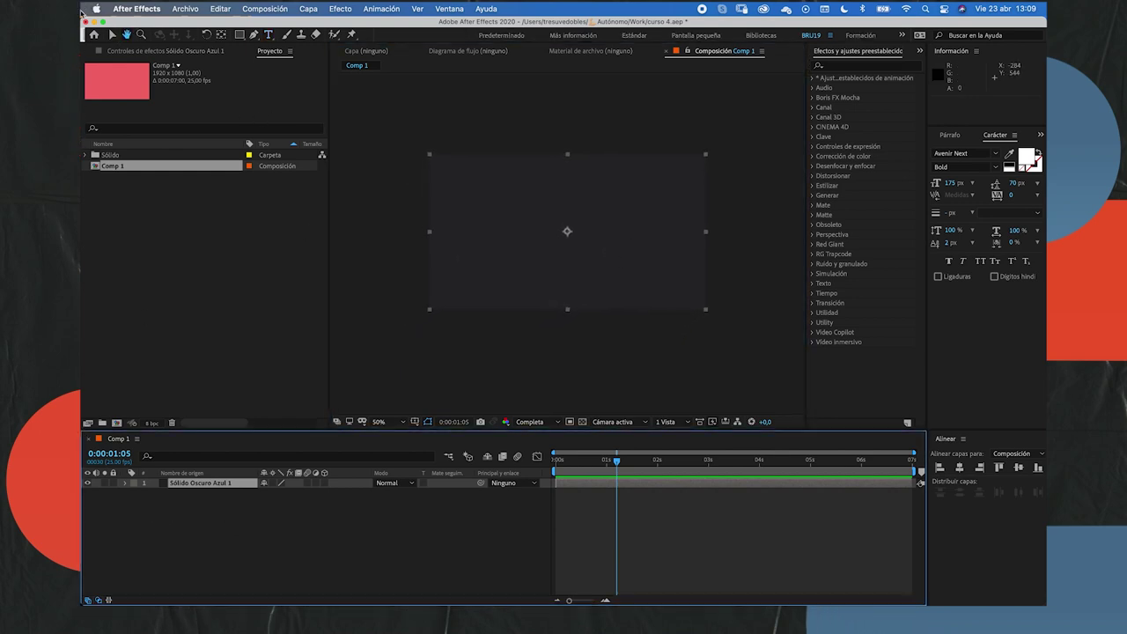
{"action": "left_click", "coordinate": [113, 35]}
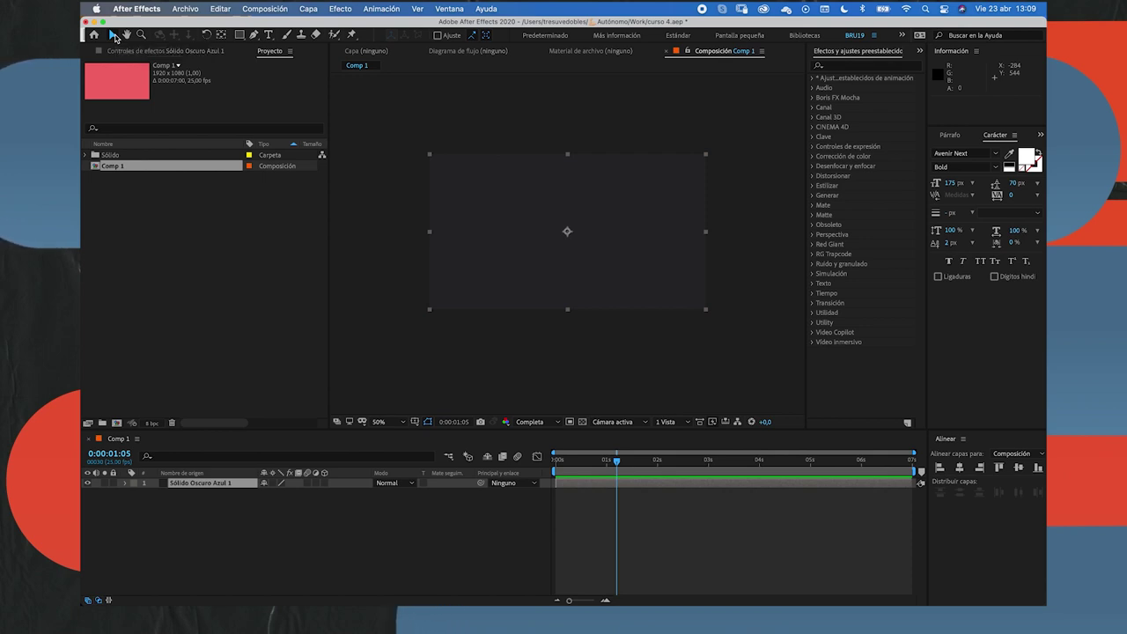
{"action": "left_click", "coordinate": [184, 221]}
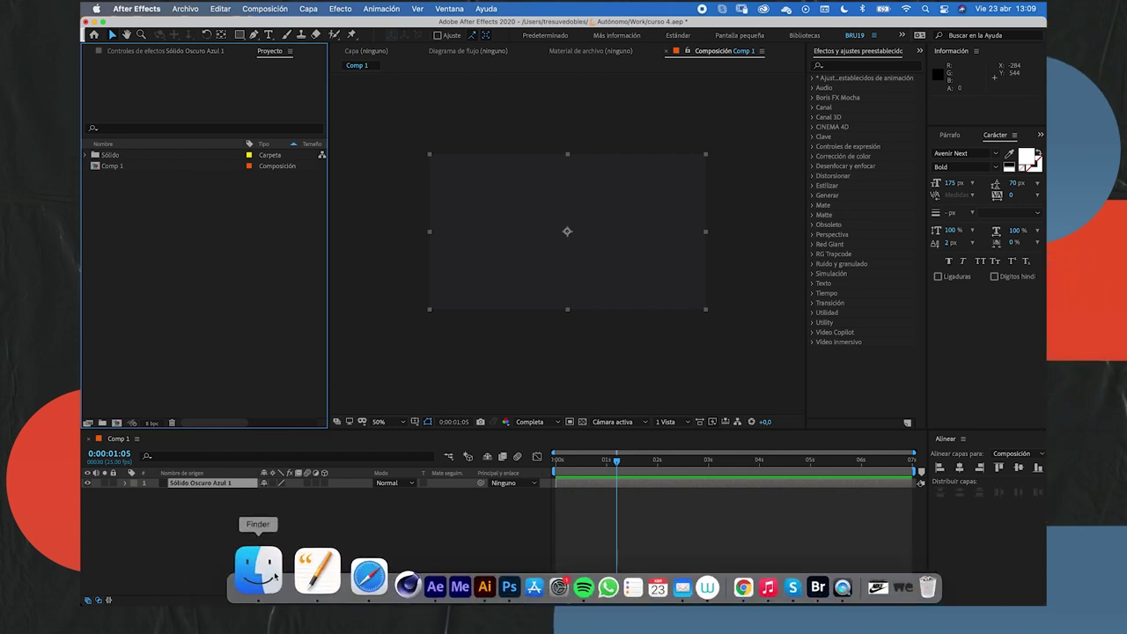
Switch to Finder and import the logo PNG from the Descargas folder into the After Effects project.
{"action": "left_click", "coordinate": [258, 573]}
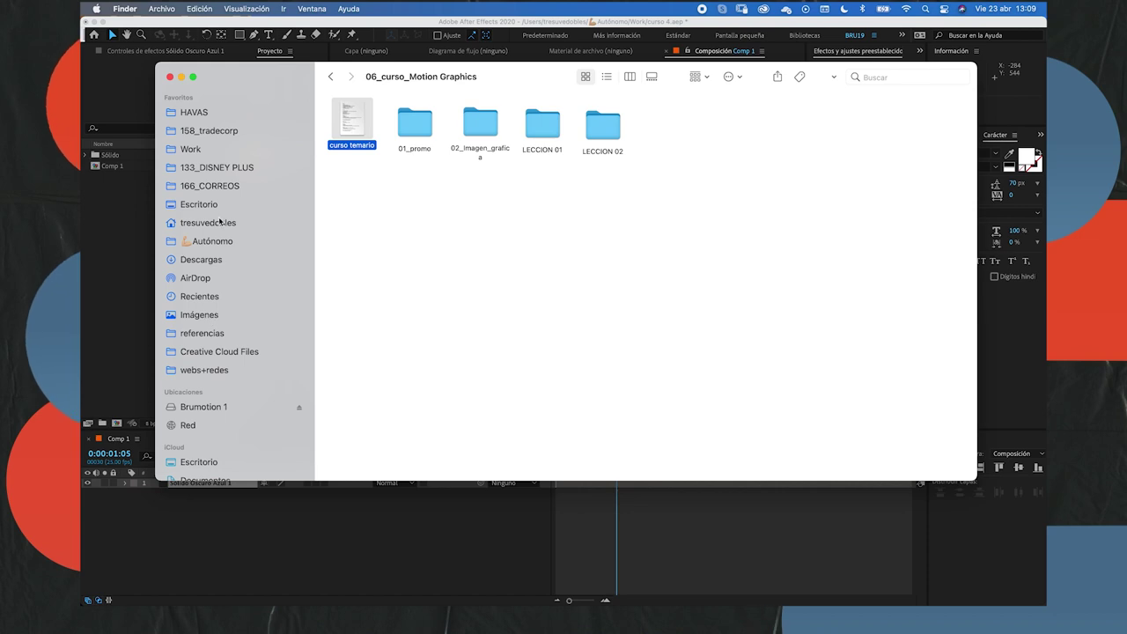
{"action": "left_click", "coordinate": [204, 261]}
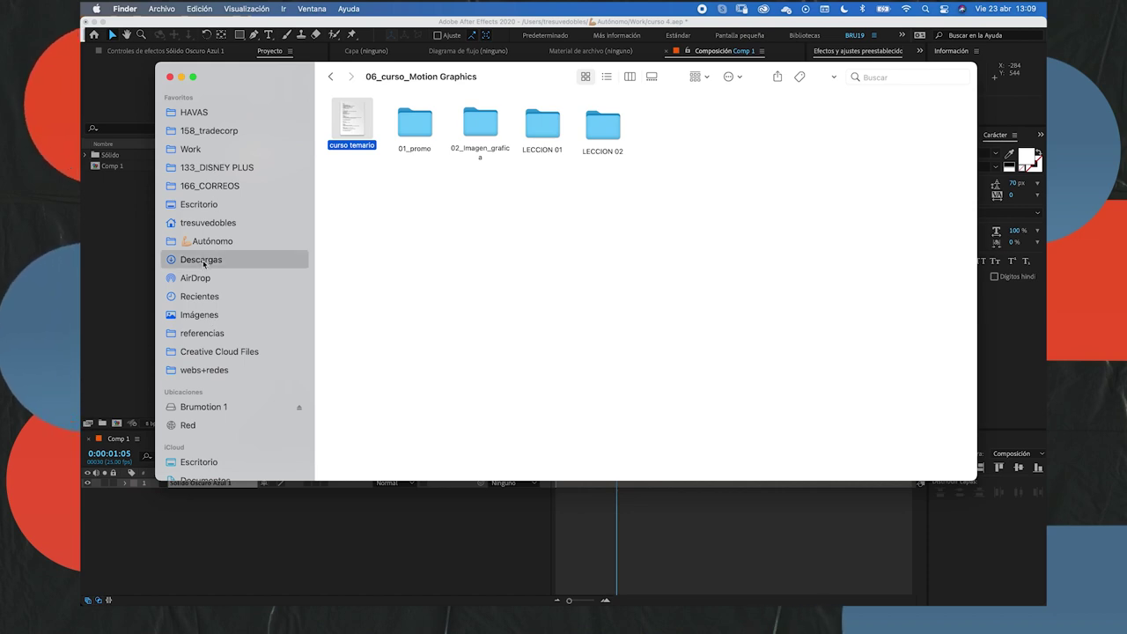
{"action": "left_click", "coordinate": [345, 137]}
{"action": "left_click_drag", "start_coordinate": [344, 136], "coordinate": [112, 275]}
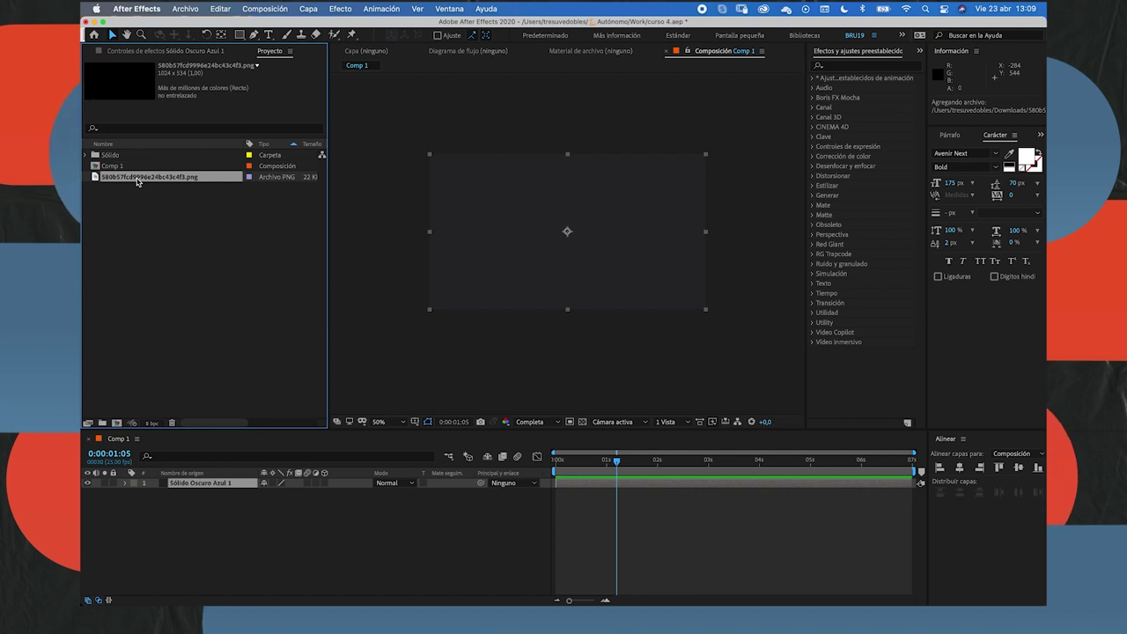
Rename the imported PNG in the project as nike logo.
{"action": "key", "text": "Return"}
{"action": "type", "text": "n"}
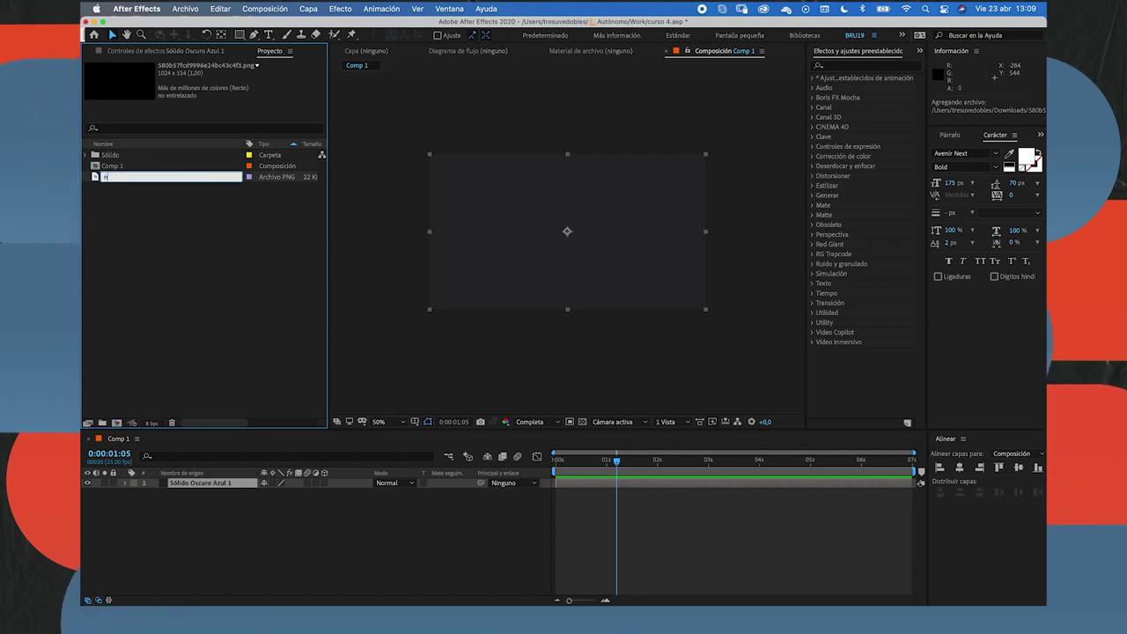
{"action": "type", "text": "ikeo logo"}
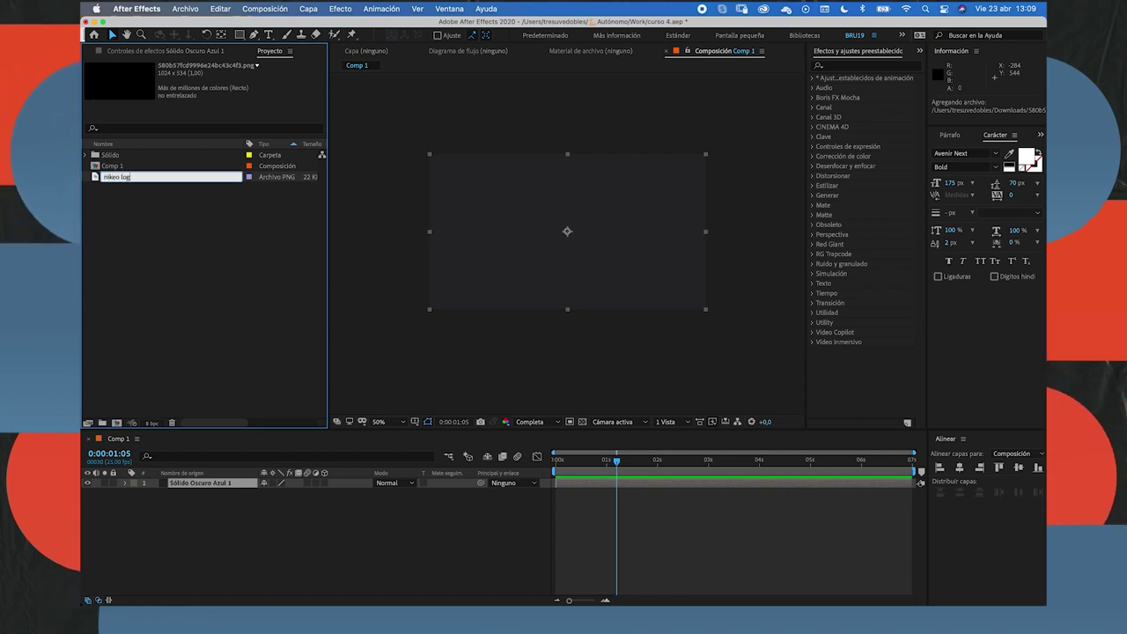
{"action": "left_click", "coordinate": [119, 180]}
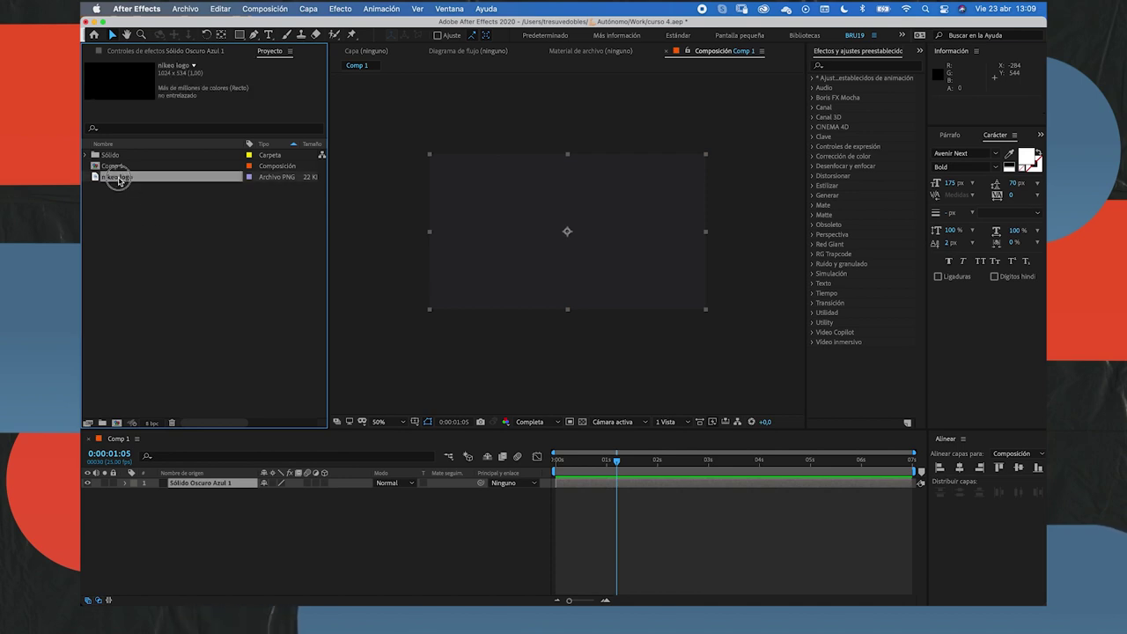
{"action": "key", "text": "Return"}
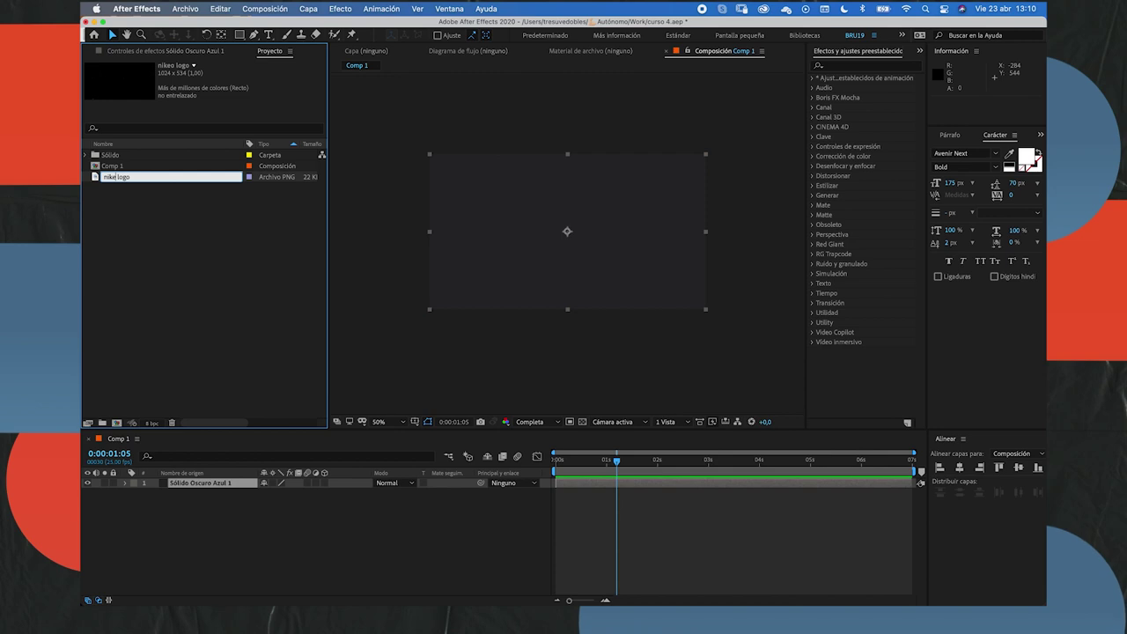
{"action": "left_click", "coordinate": [147, 217]}
Add nike logo to Comp 1 above the dark solid and scale the layer to 70 %.
{"action": "left_click_drag", "start_coordinate": [123, 181], "coordinate": [176, 485]}
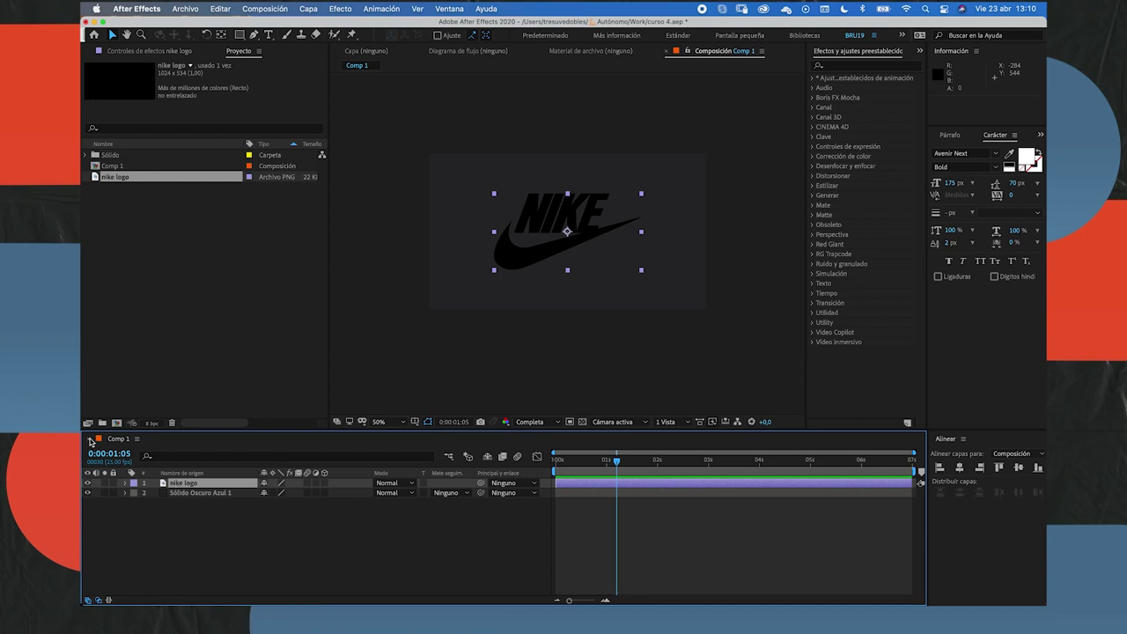
{"action": "left_click", "coordinate": [188, 487]}
{"action": "key", "text": "s"}
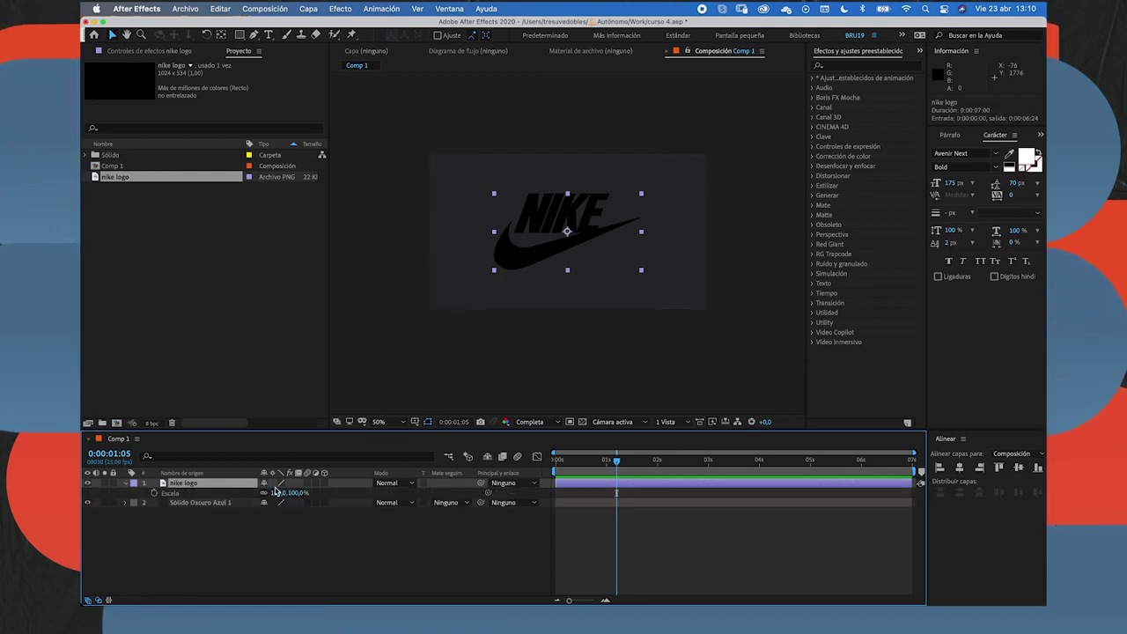
{"action": "left_click_drag", "start_coordinate": [295, 492], "coordinate": [285, 503]}
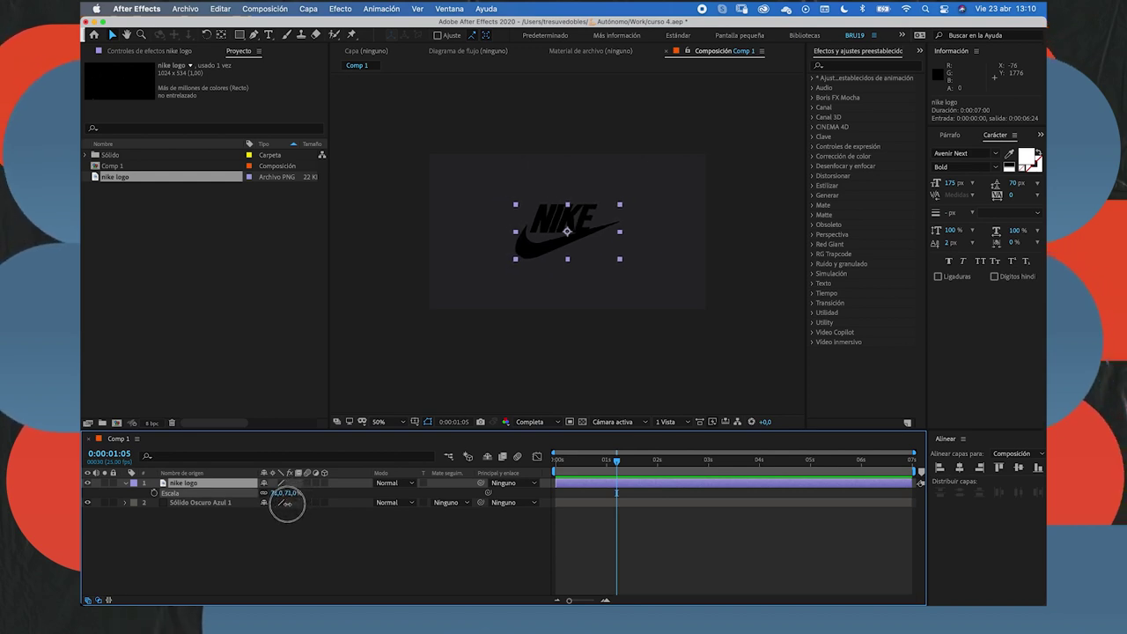
{"action": "left_click", "coordinate": [314, 533]}
{"action": "left_click", "coordinate": [206, 484]}
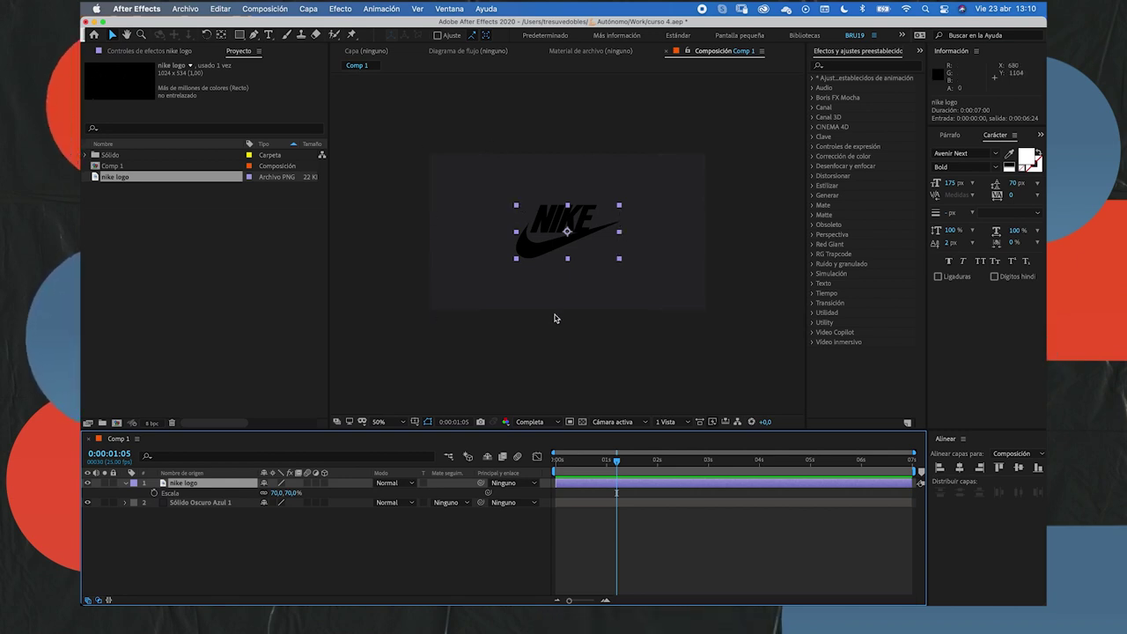
{"action": "key", "text": "s"}
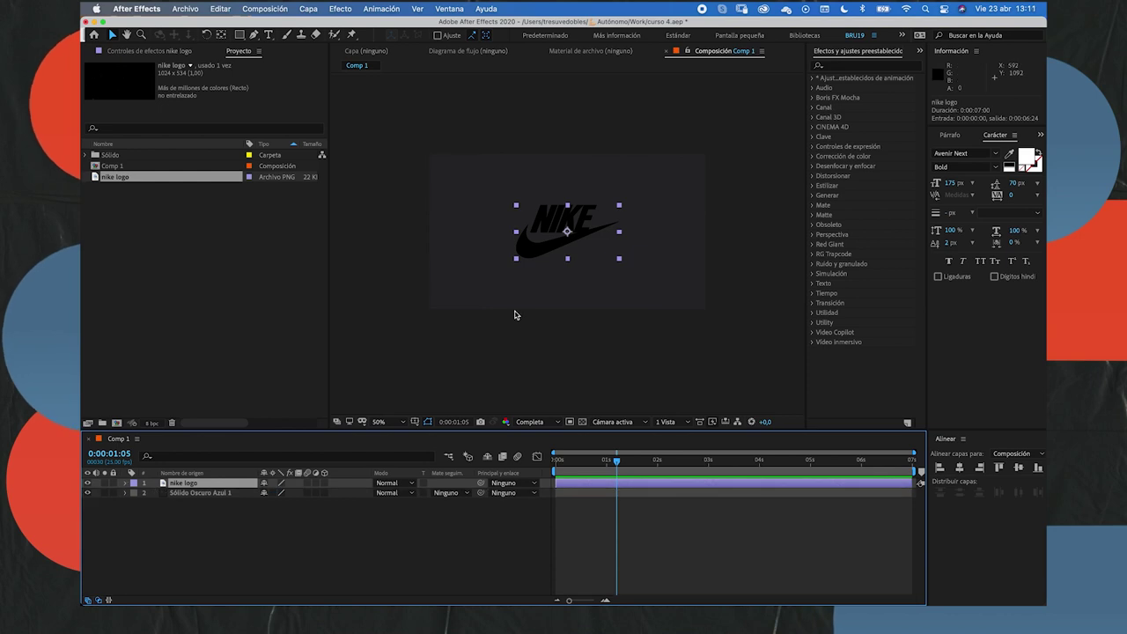
Precompose the nike logo layer as nike logo Comp. 1, transferring all attributes to the new composition.
{"action": "right_click", "coordinate": [185, 490]}
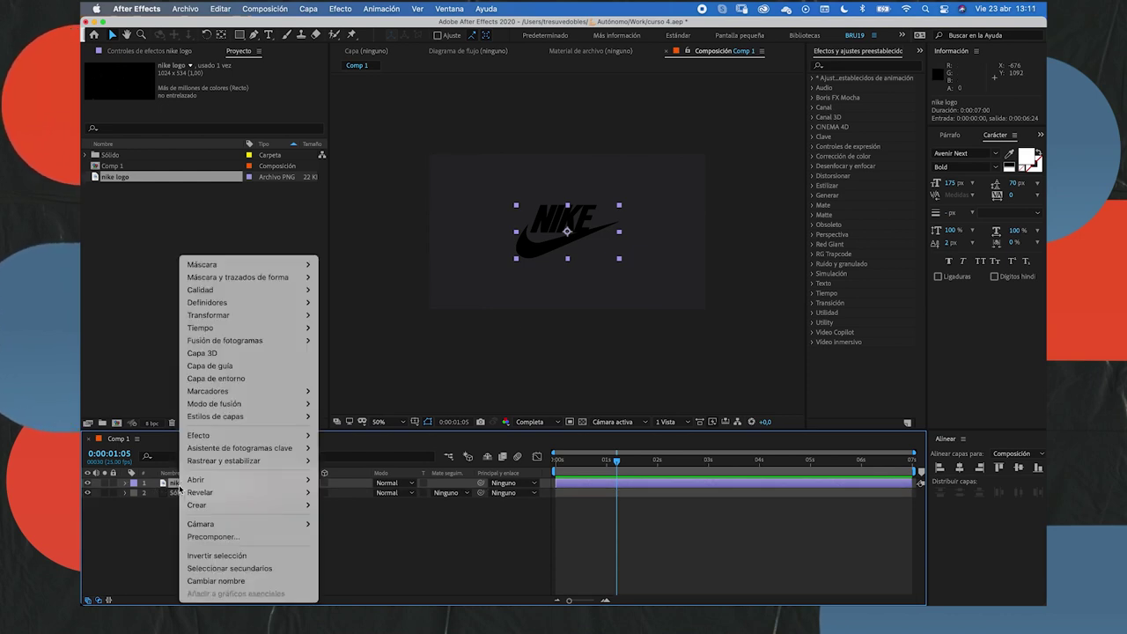
{"action": "left_click", "coordinate": [212, 537]}
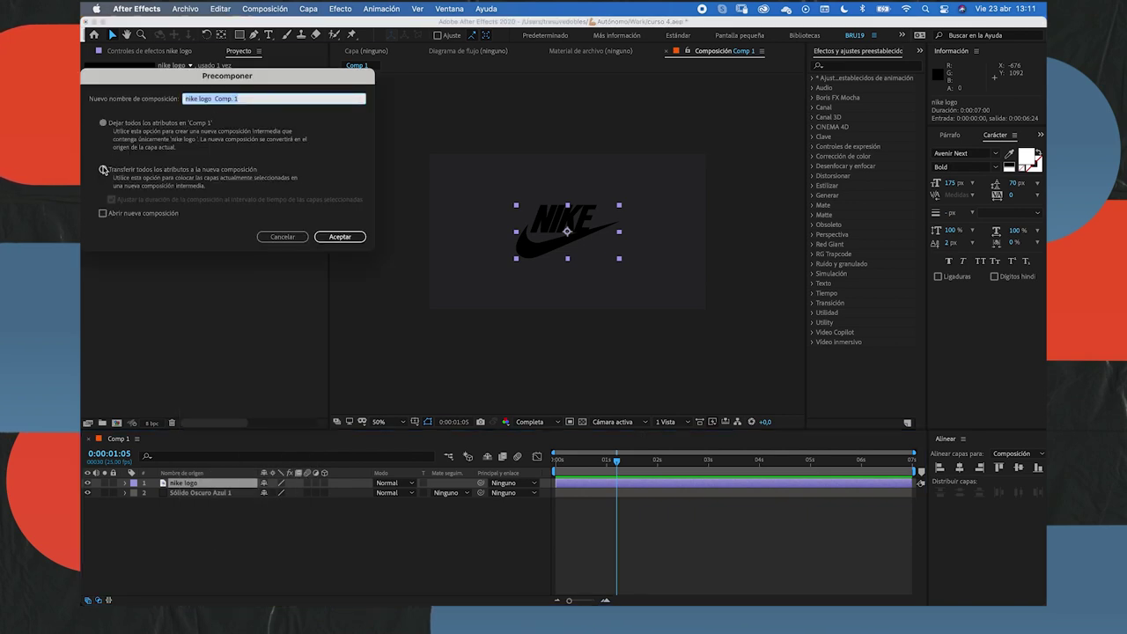
{"action": "left_click", "coordinate": [103, 170]}
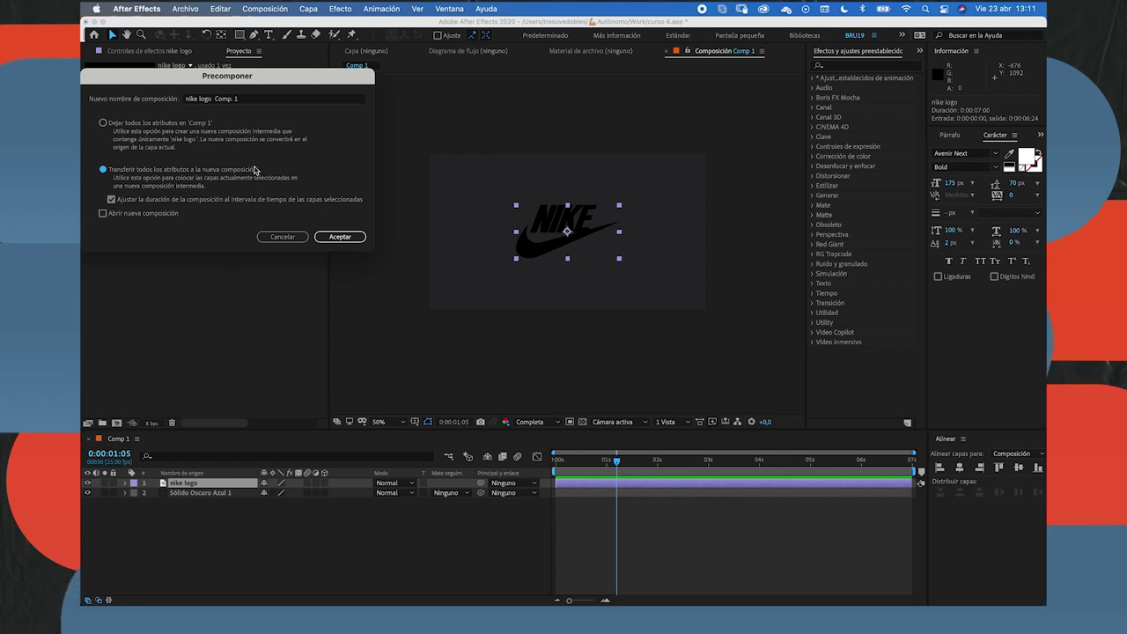
{"action": "left_click", "coordinate": [198, 99]}
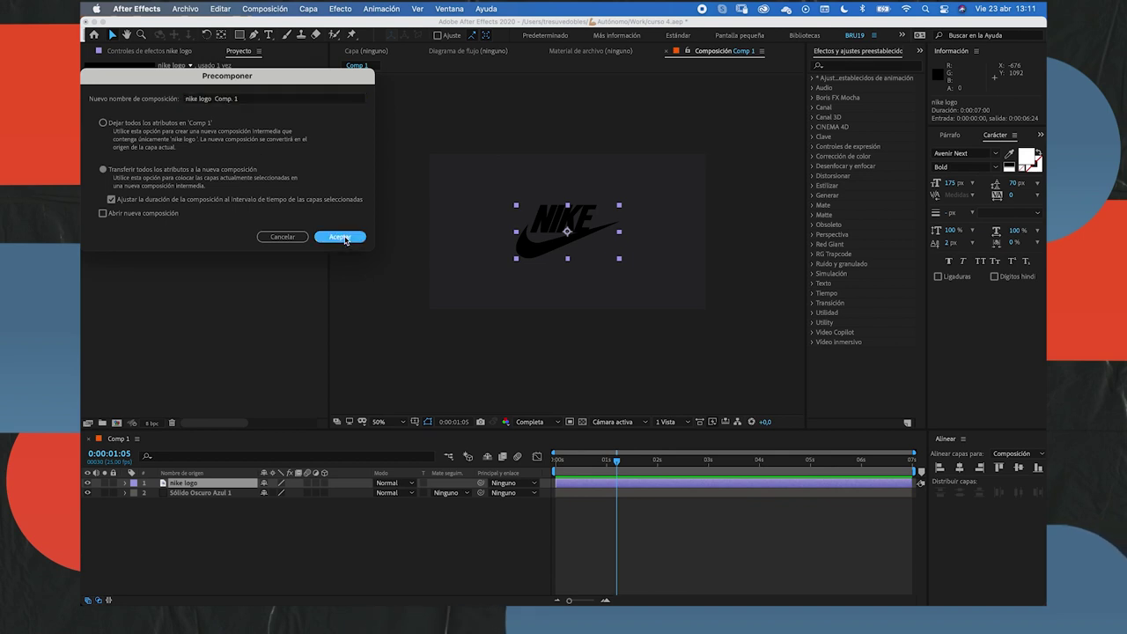
{"action": "left_click", "coordinate": [340, 237]}
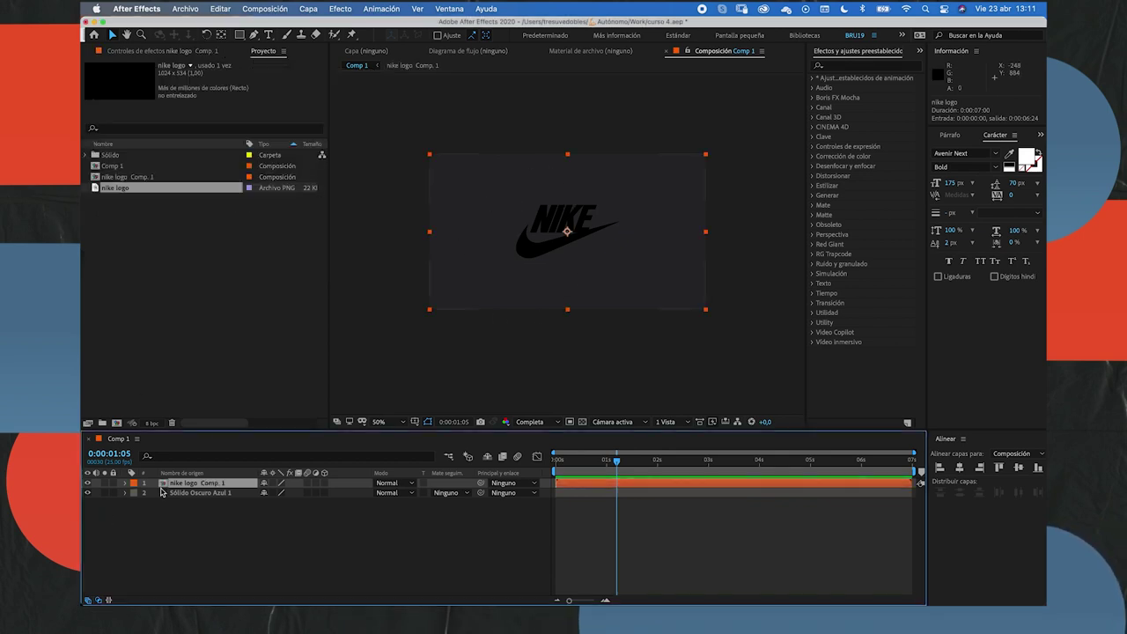
Try shifting the precomposed logo slightly up and to the left, and restore its centred position.
{"action": "left_click_drag", "start_coordinate": [555, 230], "coordinate": [545, 191]}
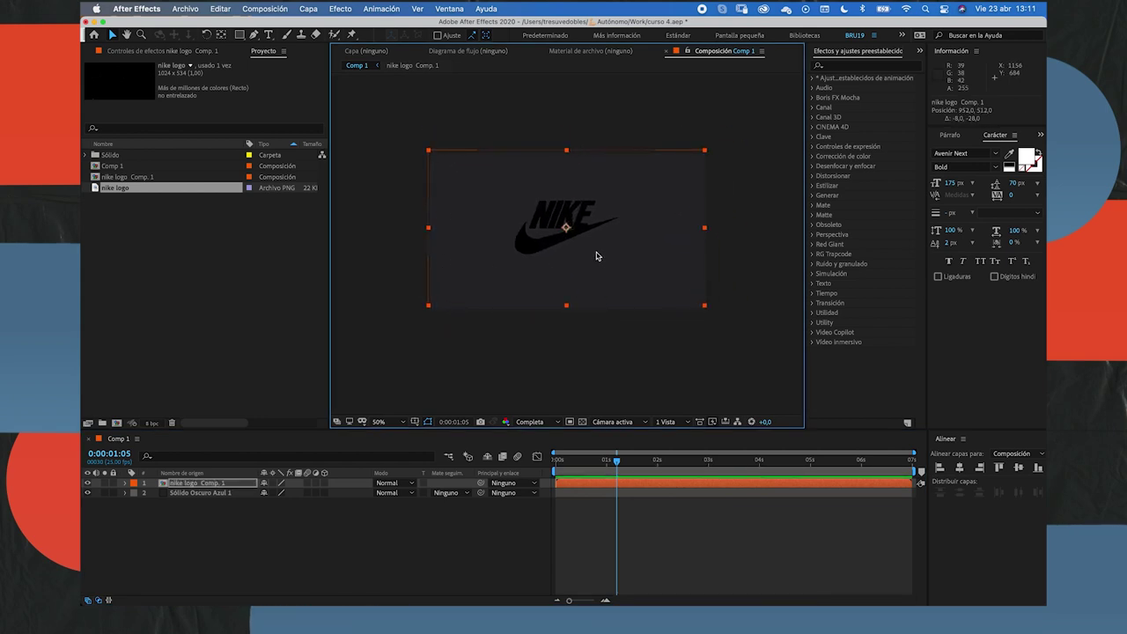
{"action": "key", "text": "shift+Down"}
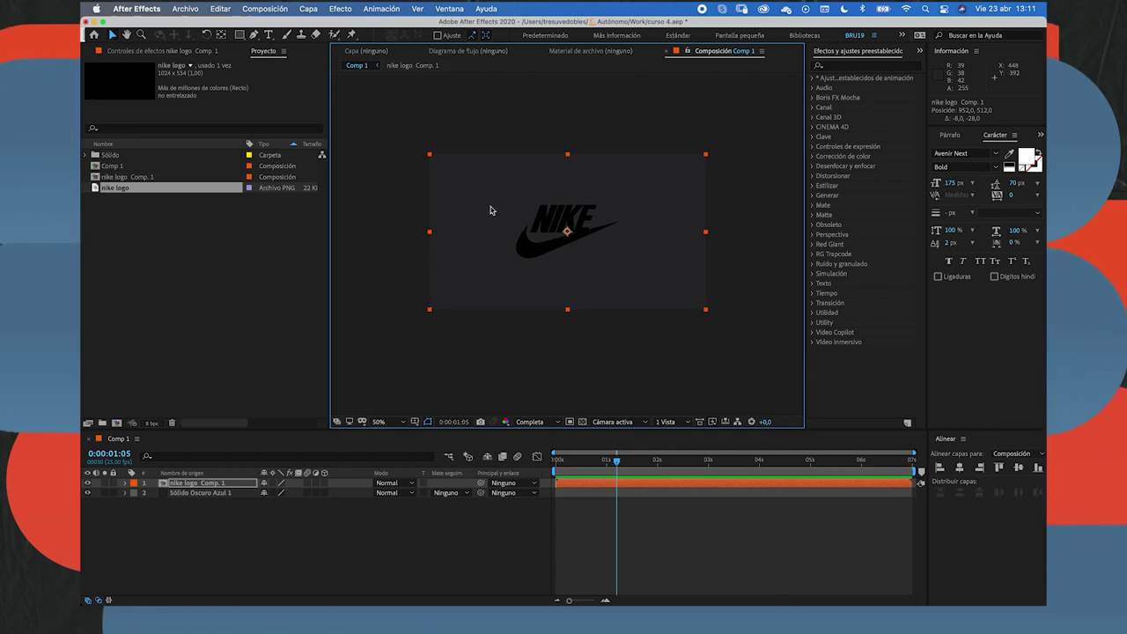
Auto-trace the alpha channel of the nike logo Comp. 1 layer at the current frame, applying the masks to a new layer.
{"action": "left_click", "coordinate": [185, 486]}
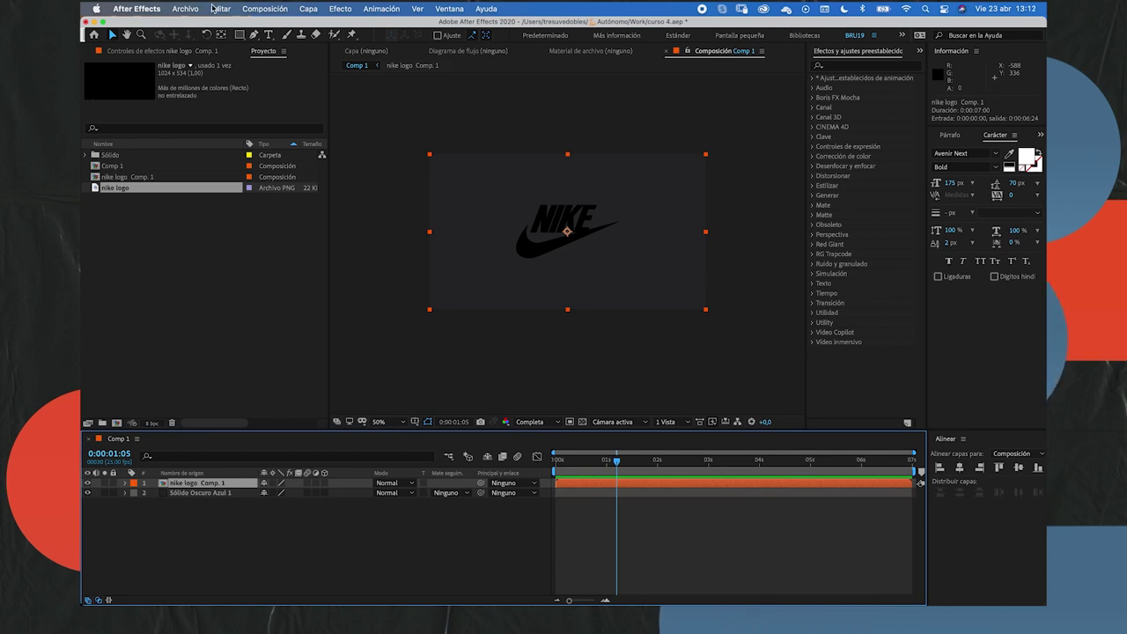
{"action": "left_click", "coordinate": [307, 8]}
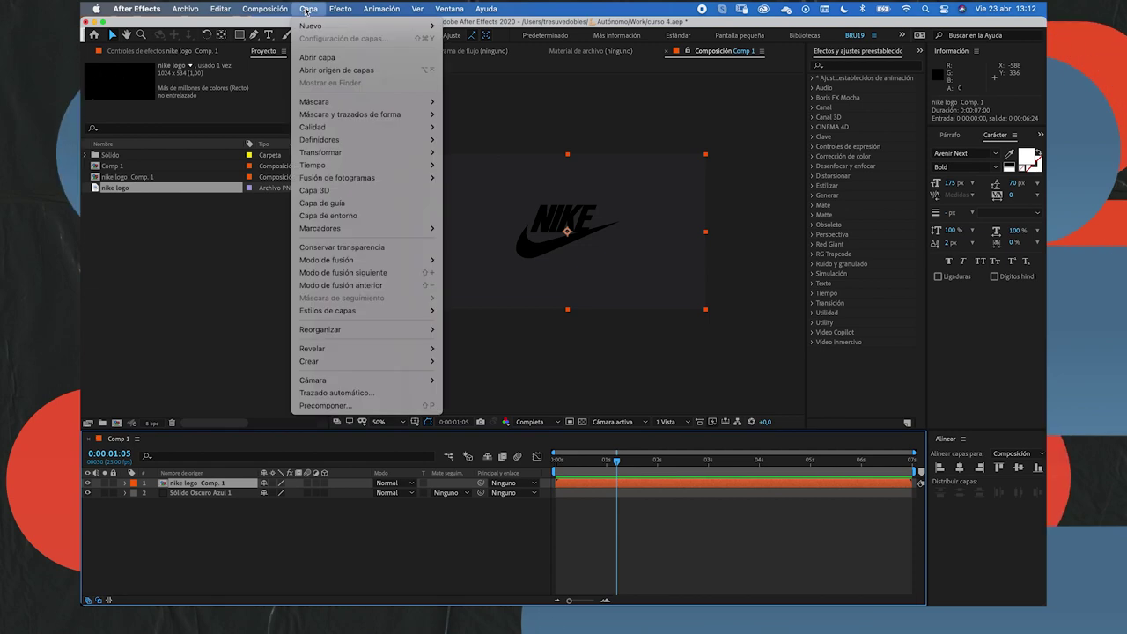
{"action": "left_click", "coordinate": [334, 394]}
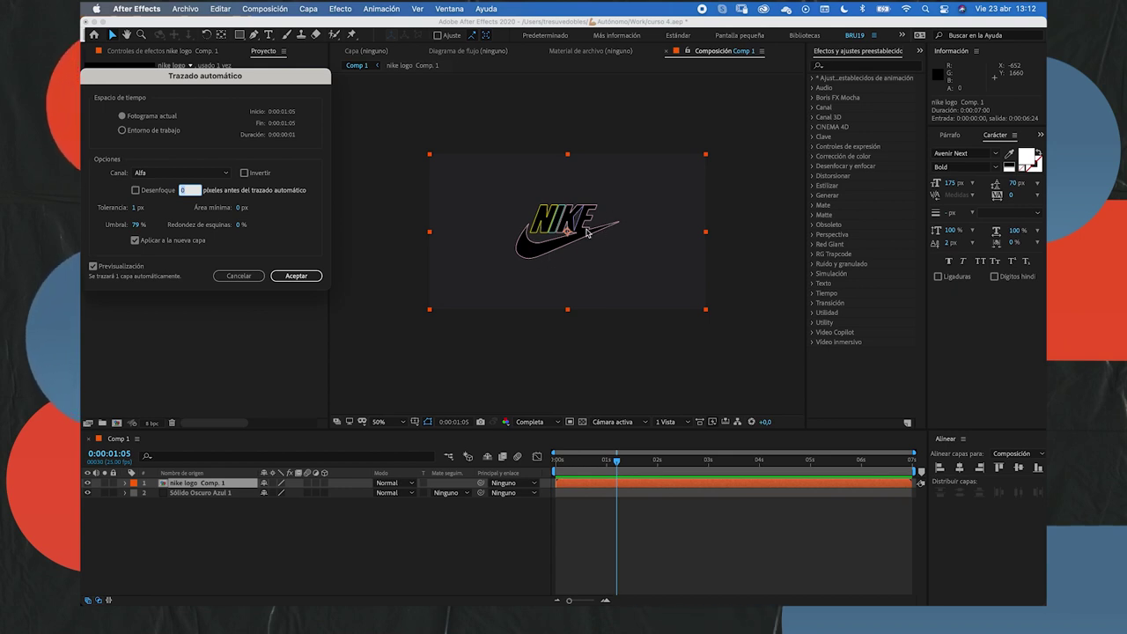
{"action": "left_click", "coordinate": [296, 276]}
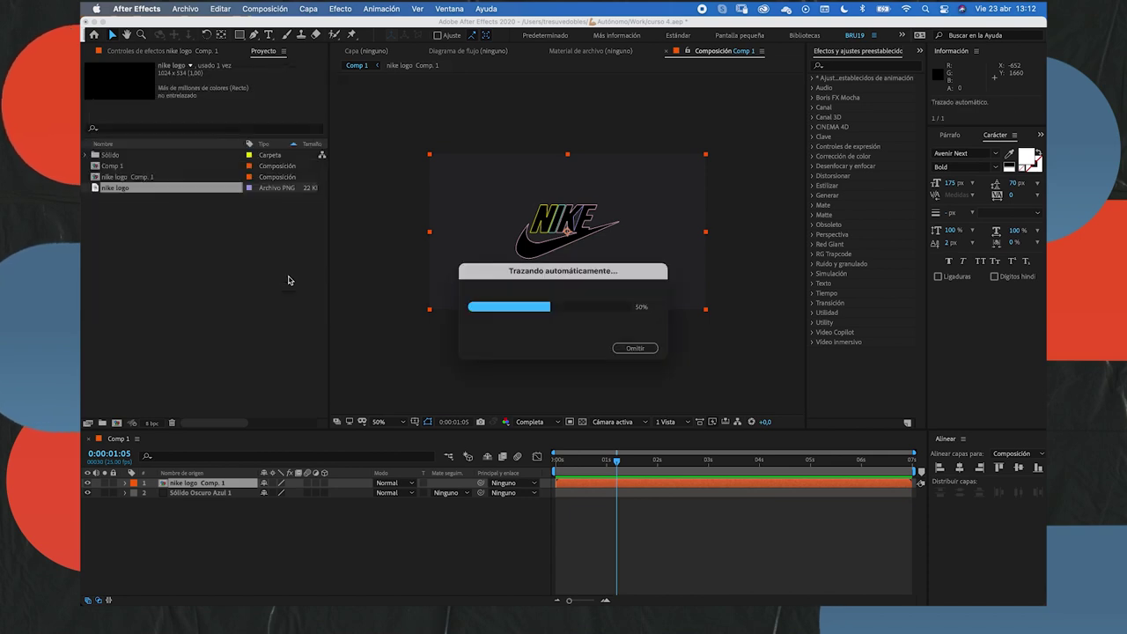
{"action": "scroll", "coordinate": [565, 238], "scroll_direction": "up", "scroll_amount": 2}
{"action": "scroll", "coordinate": [564, 238], "scroll_direction": "up", "scroll_amount": 2}
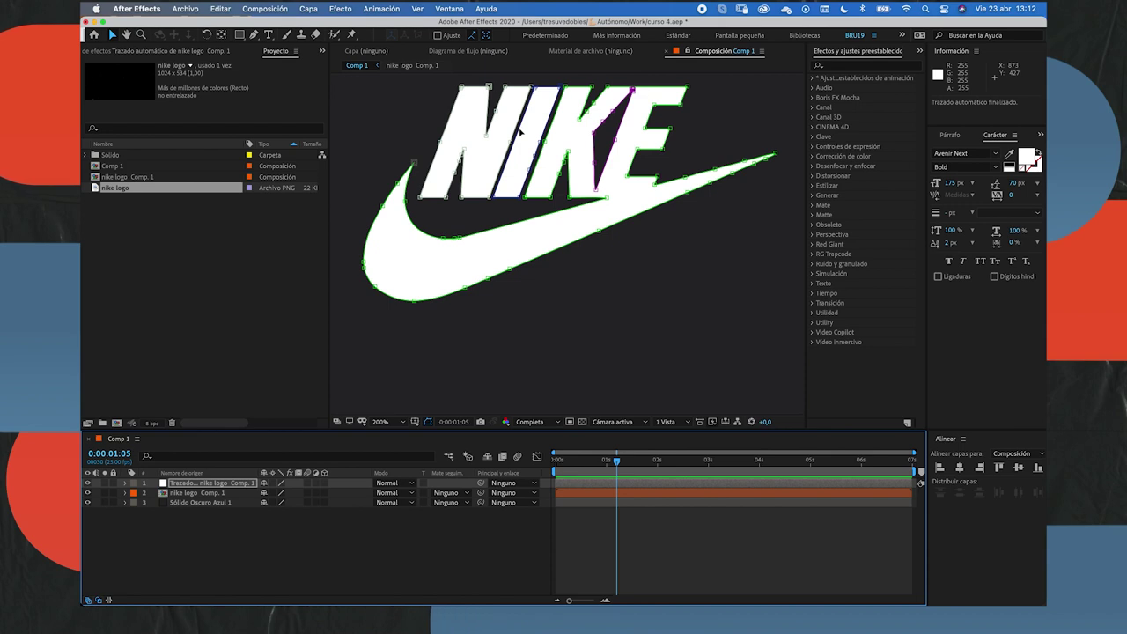
{"action": "scroll", "coordinate": [519, 132], "scroll_direction": "down", "scroll_amount": 2}
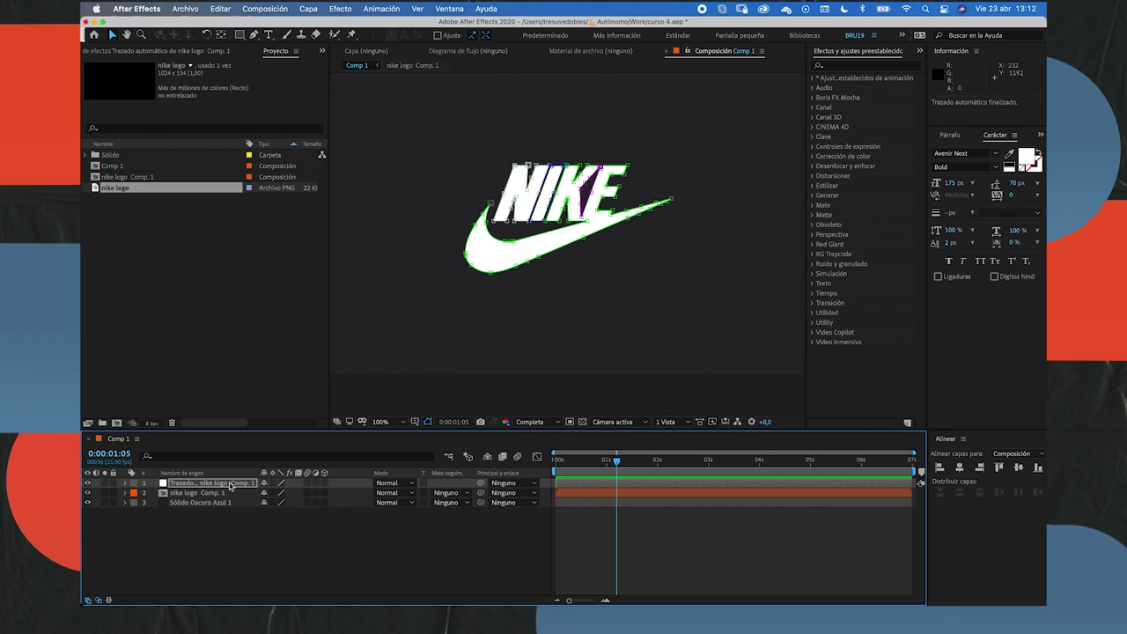
Check the original nike logo Comp. 1 layer in isolation, and hide it so only the traced copy shows over the solid.
{"action": "left_click", "coordinate": [199, 493]}
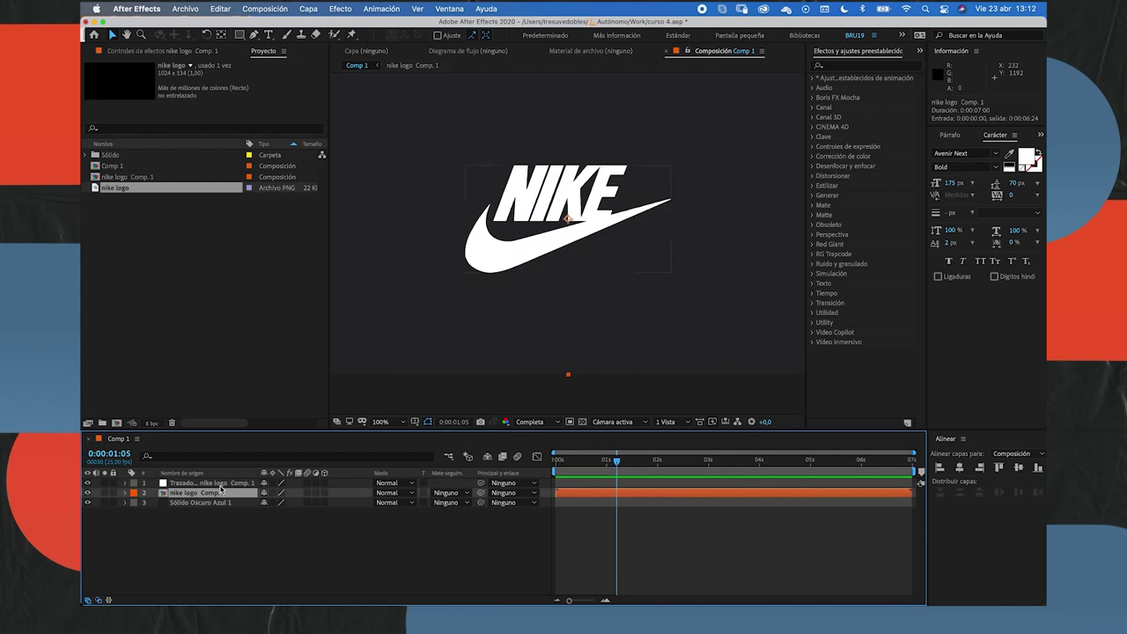
{"action": "left_click", "coordinate": [107, 500]}
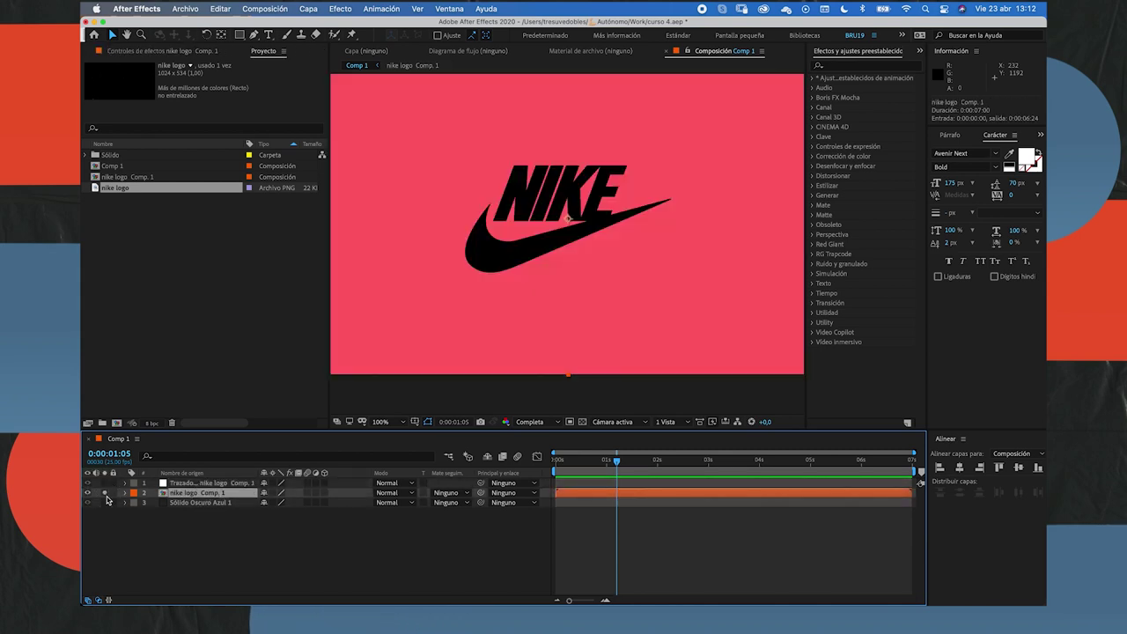
{"action": "left_click", "coordinate": [88, 500]}
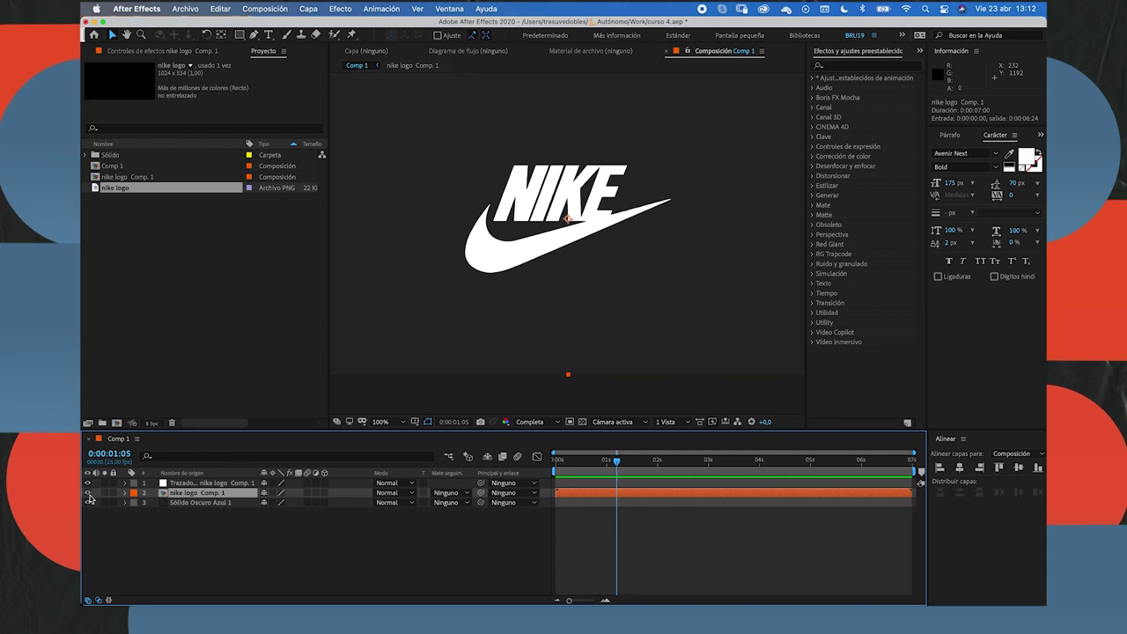
Apply the Video Copilot Saber effect to the auto-traced logo layer.
{"action": "left_click", "coordinate": [185, 485]}
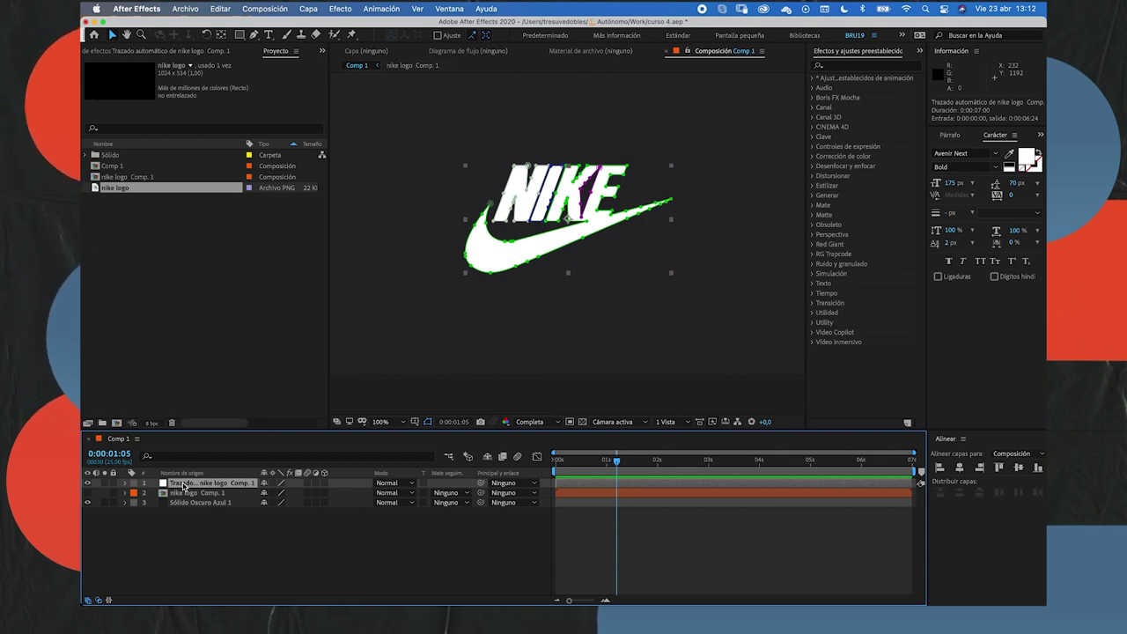
{"action": "left_click", "coordinate": [340, 9]}
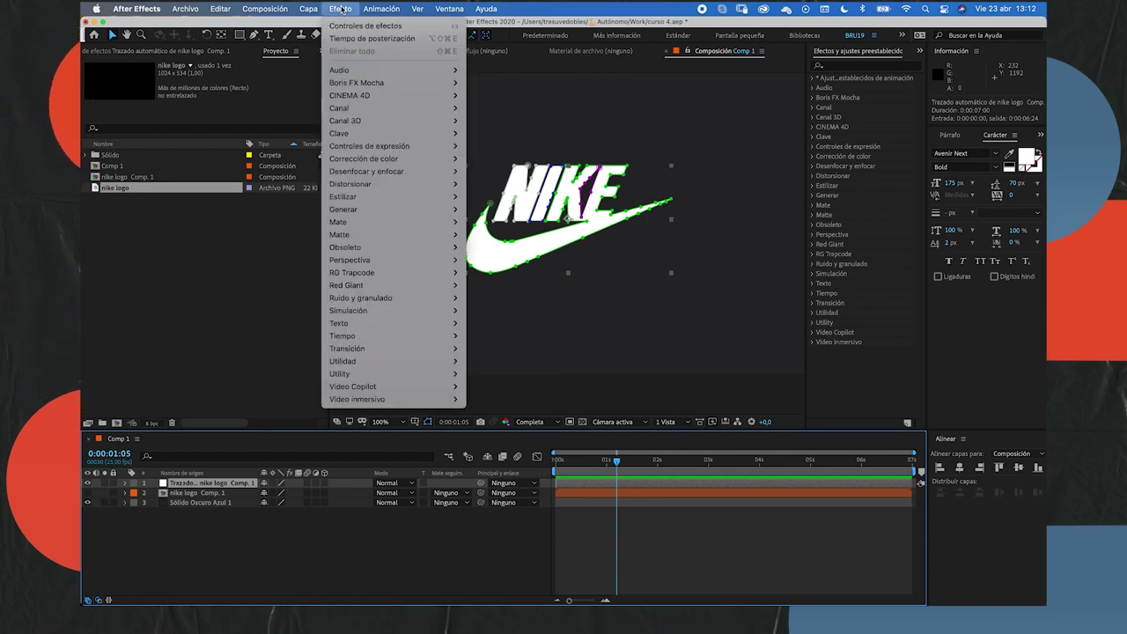
{"action": "mouse_move", "coordinate": [369, 388]}
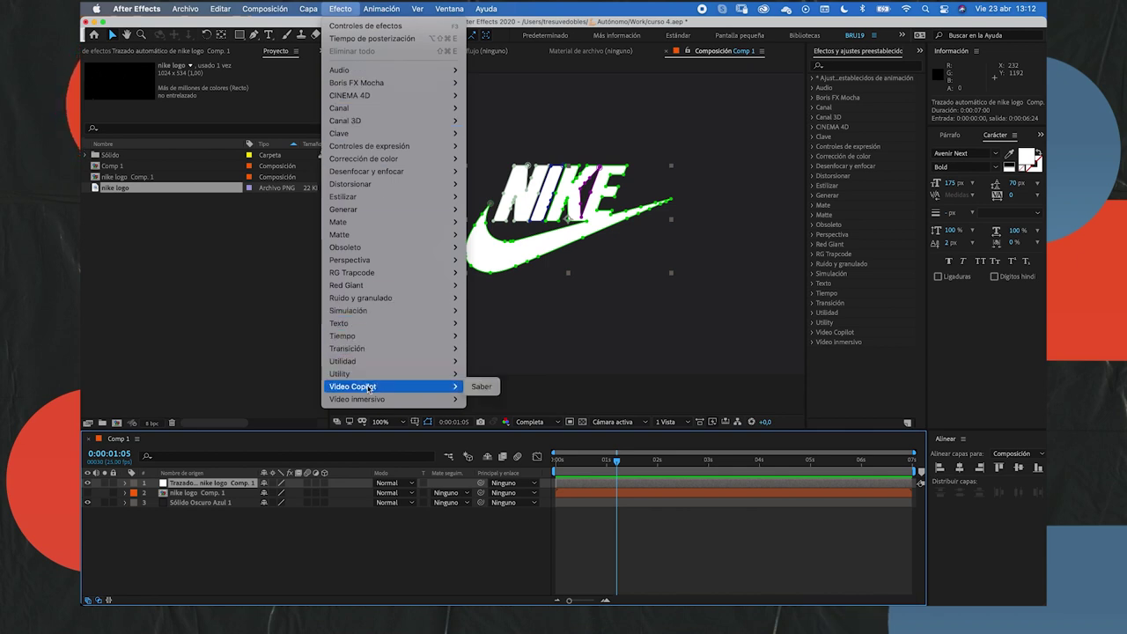
{"action": "left_click", "coordinate": [475, 388]}
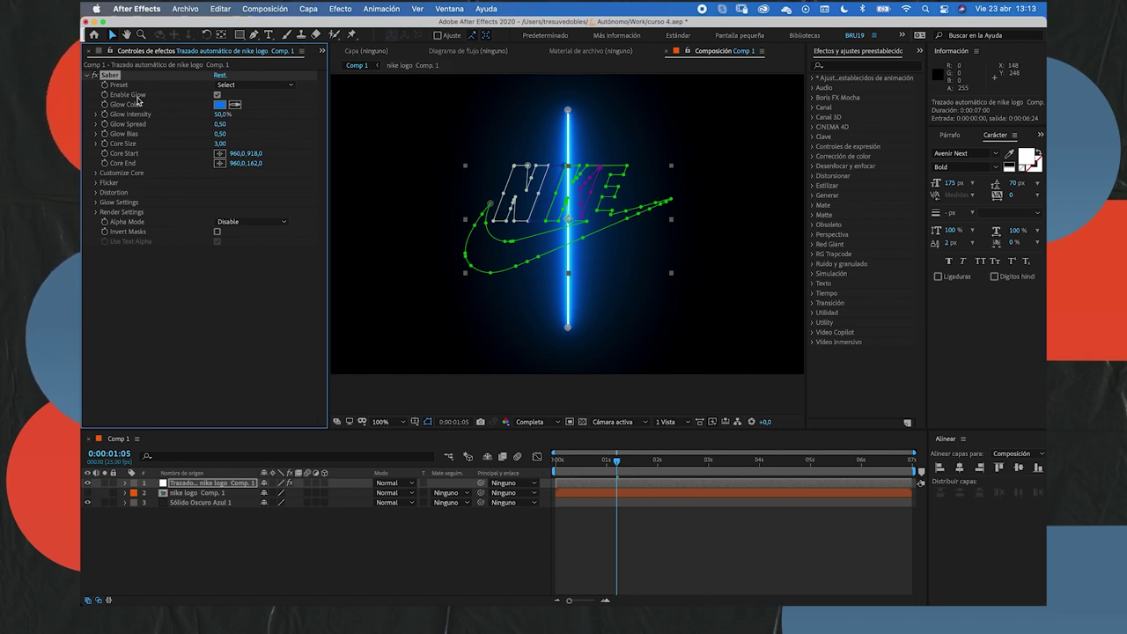
Set the Saber effect's glow colour to violet 4400FF.
{"action": "left_click", "coordinate": [219, 106]}
{"action": "left_click", "coordinate": [250, 118]}
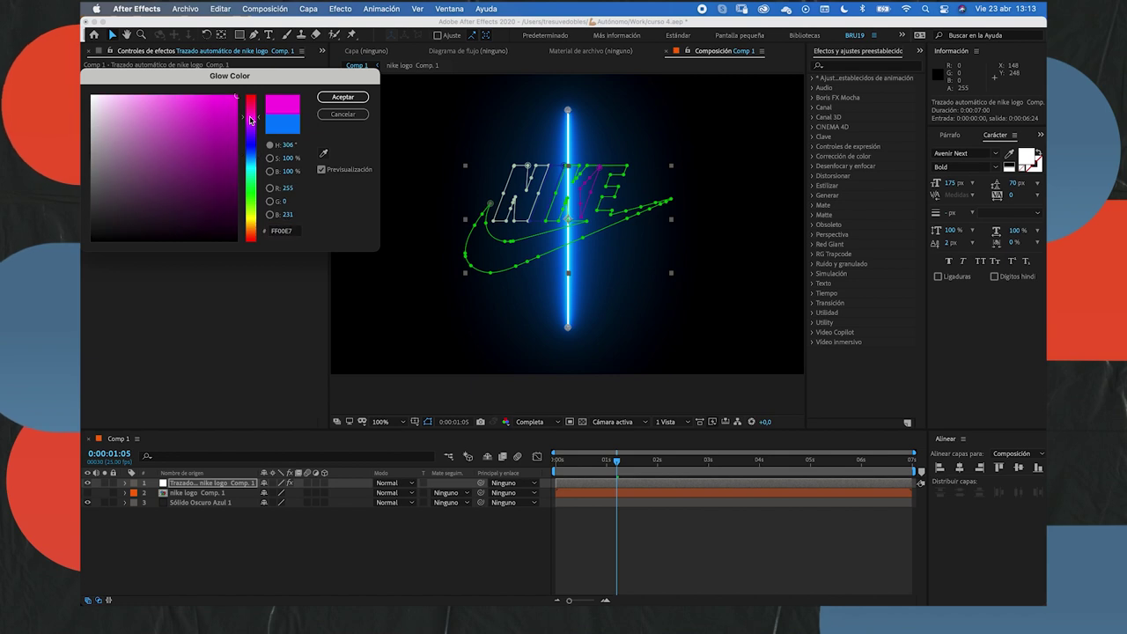
{"action": "mouse_move", "coordinate": [250, 122]}
{"action": "left_mouse_down"}
{"action": "mouse_move", "coordinate": [252, 167]}
{"action": "mouse_move", "coordinate": [254, 142]}
{"action": "left_mouse_up"}
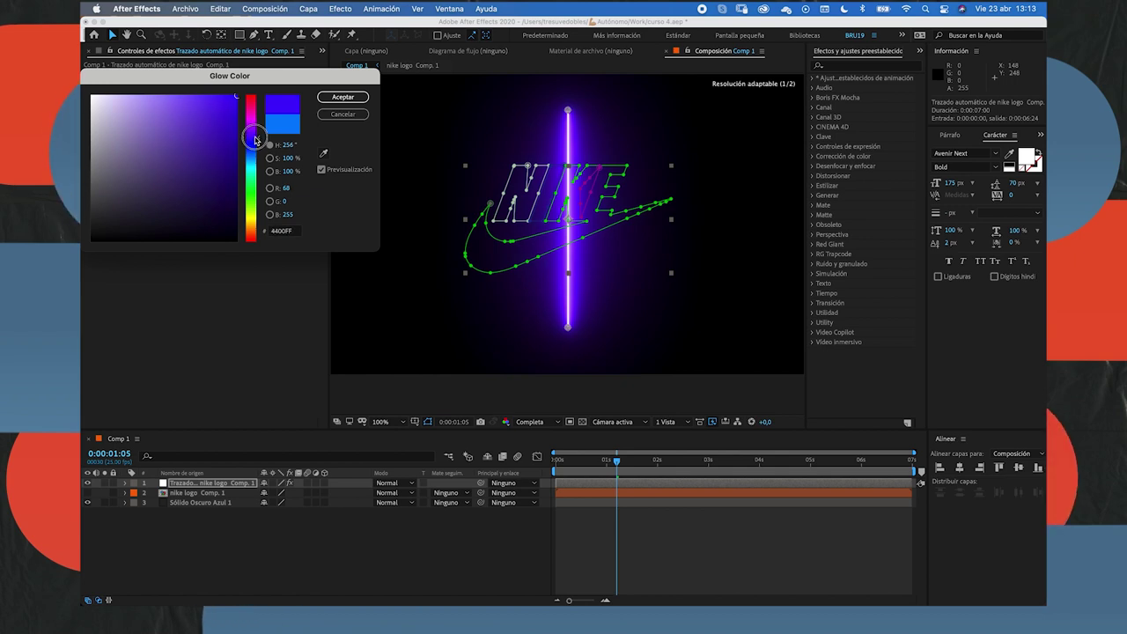
{"action": "left_click", "coordinate": [343, 97]}
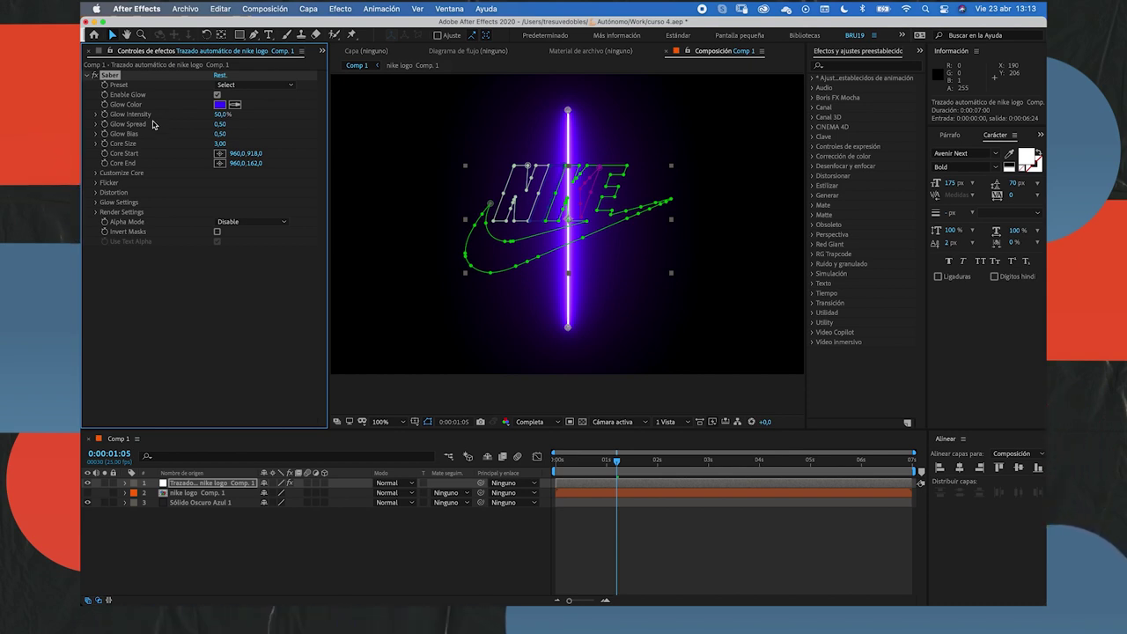
Set the Saber effect's Core Type to Layer Masks so the glow follows the traced logo outlines.
{"action": "left_click", "coordinate": [96, 173]}
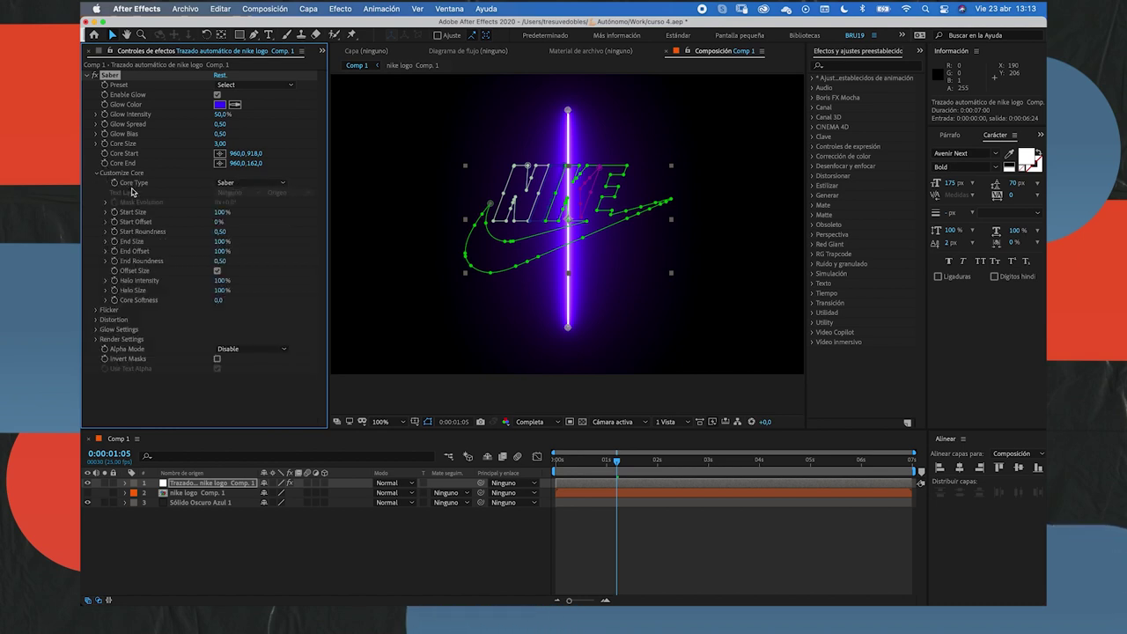
{"action": "left_click", "coordinate": [235, 182]}
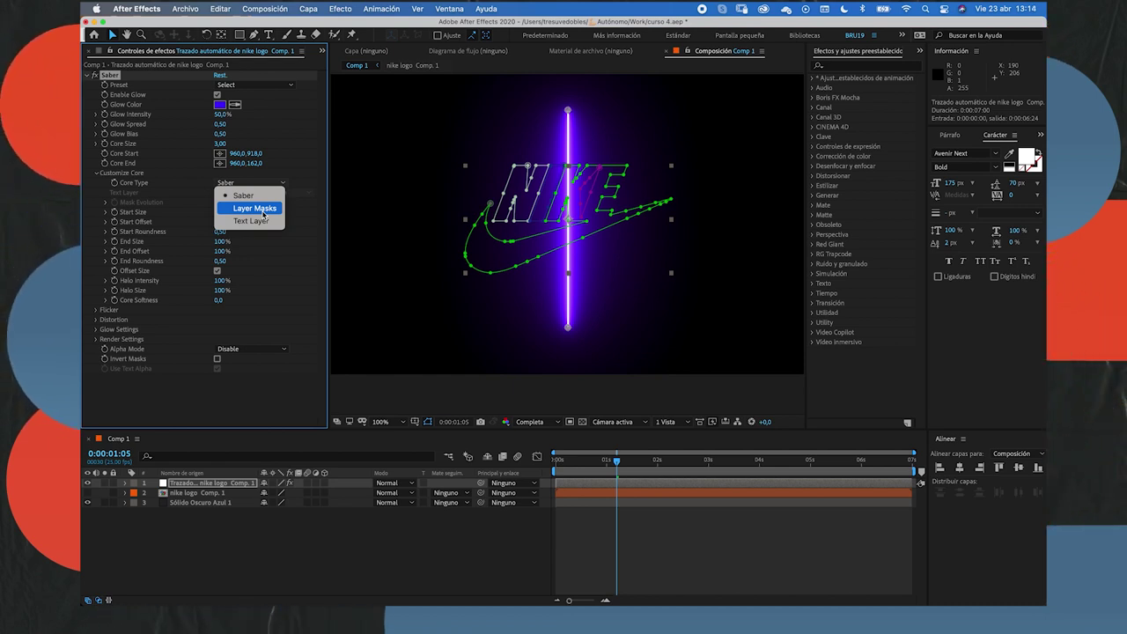
{"action": "left_click", "coordinate": [262, 209]}
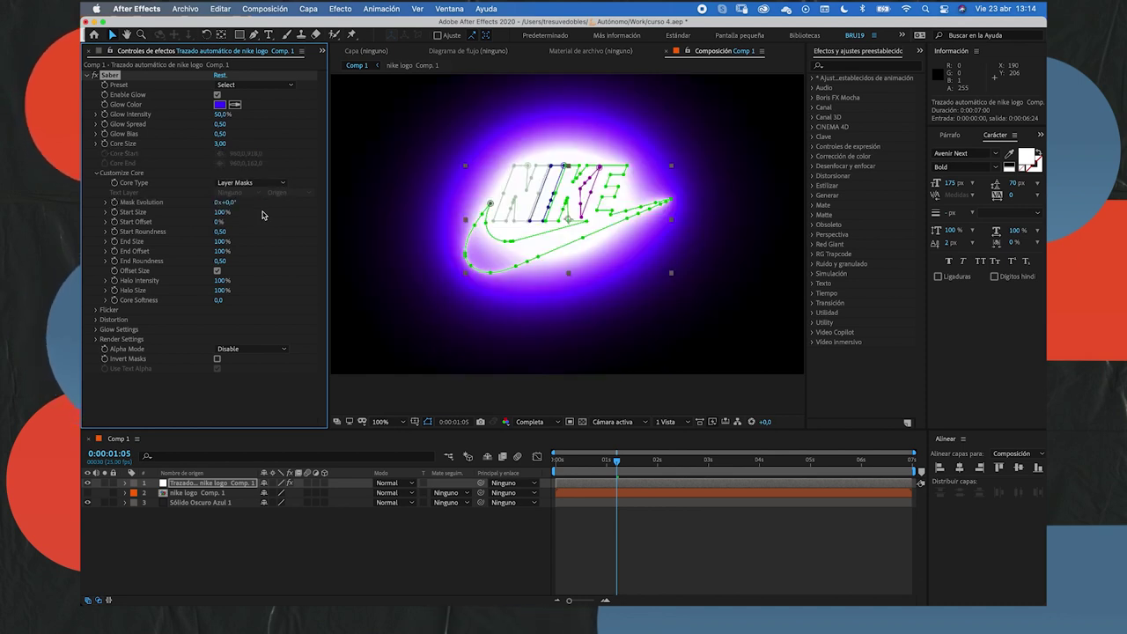
{"action": "left_click", "coordinate": [335, 539]}
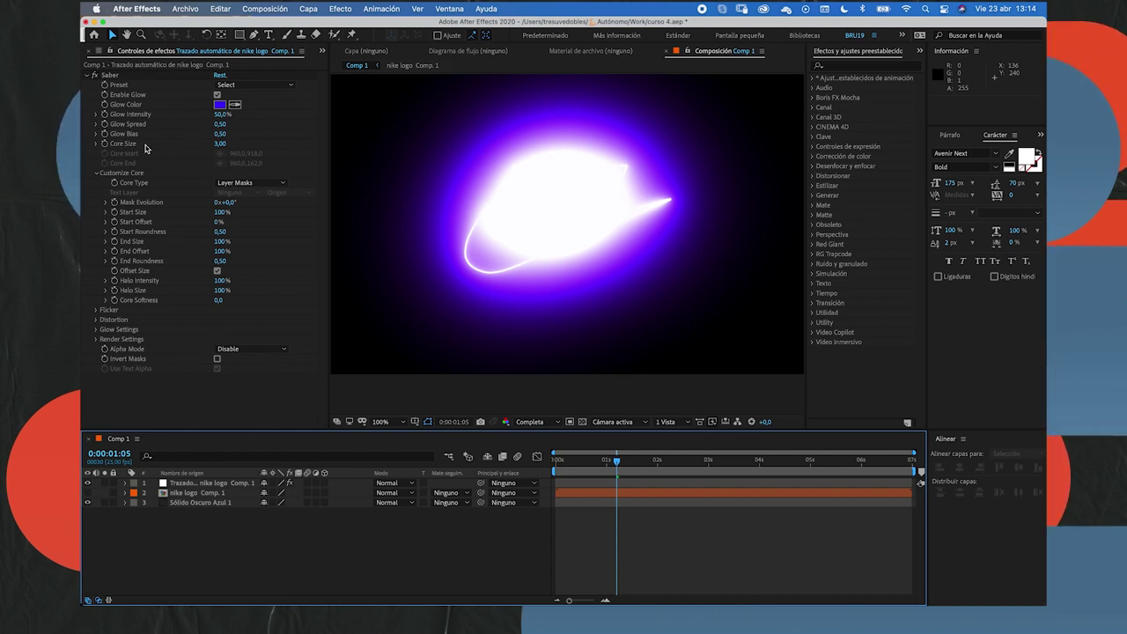
Reduce the Saber effect's Core Size to 1,00 and check the thinner outline on the logo.
{"action": "left_click", "coordinate": [220, 146]}
{"action": "left_click_drag", "start_coordinate": [218, 145], "coordinate": [202, 143]}
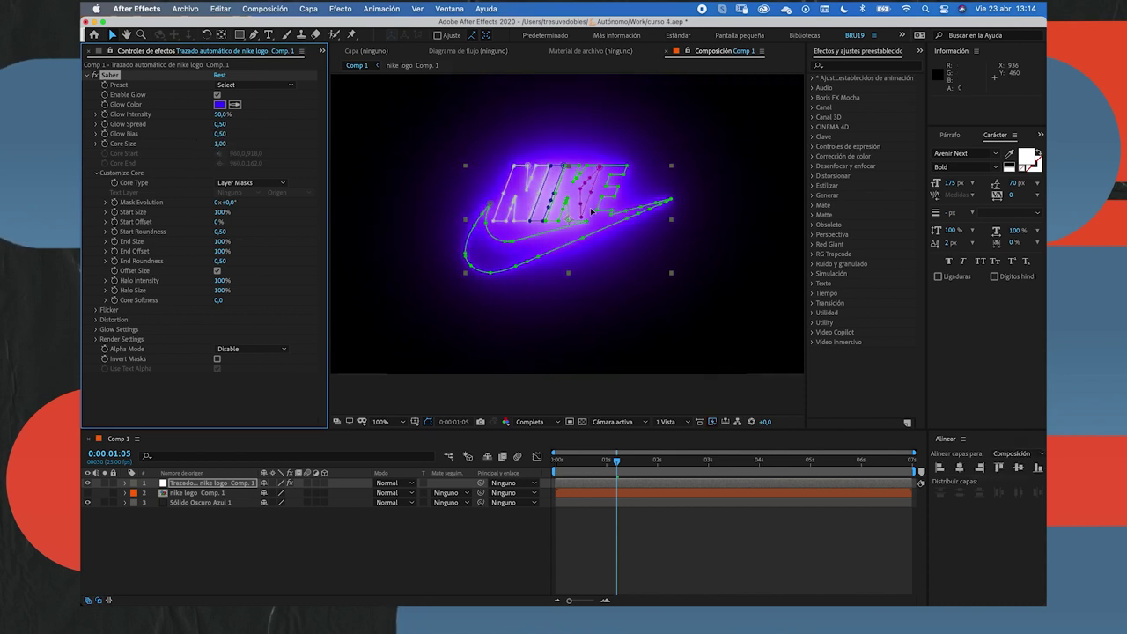
{"action": "left_click", "coordinate": [520, 539]}
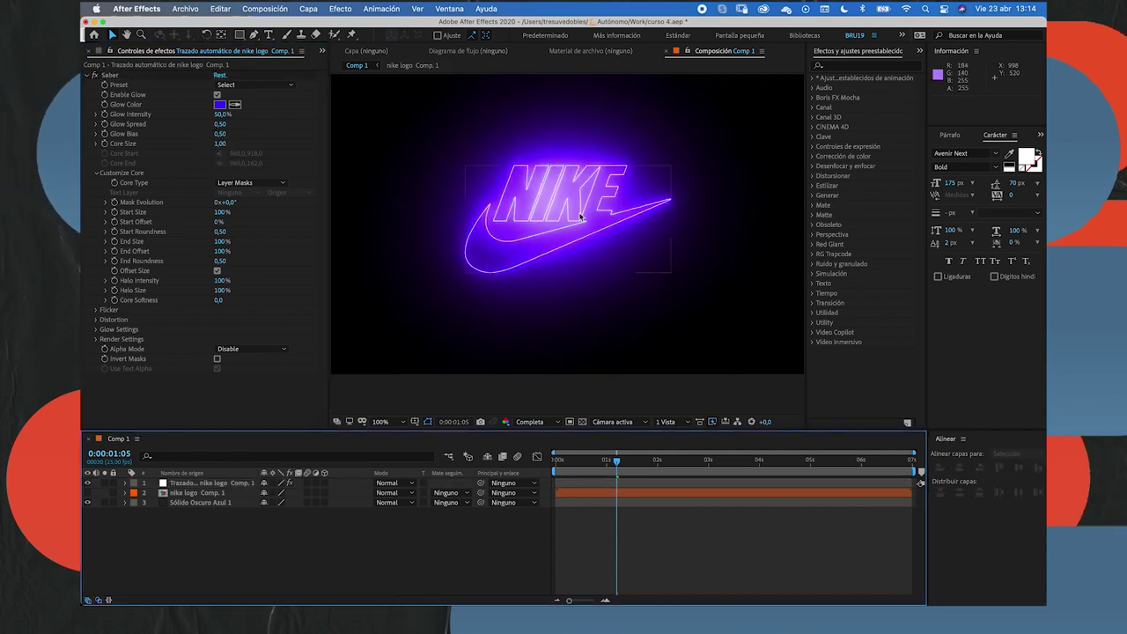
{"action": "scroll", "coordinate": [580, 216], "scroll_direction": "up", "scroll_amount": 2}
{"action": "scroll", "coordinate": [580, 216], "scroll_direction": "down", "scroll_amount": 4}
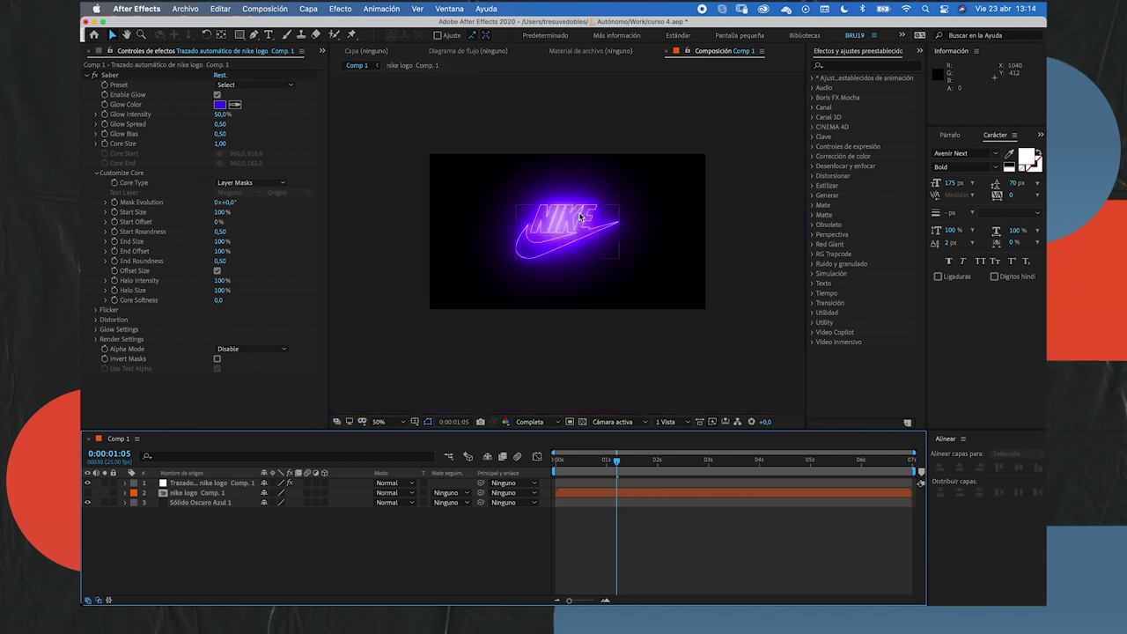
Scrub through the first two seconds of the composition to examine the glowing logo.
{"action": "mouse_move", "coordinate": [614, 463]}
{"action": "left_mouse_down"}
{"action": "mouse_move", "coordinate": [569, 463]}
{"action": "mouse_move", "coordinate": [631, 462]}
{"action": "left_mouse_up"}
{"action": "left_click", "coordinate": [588, 217]}
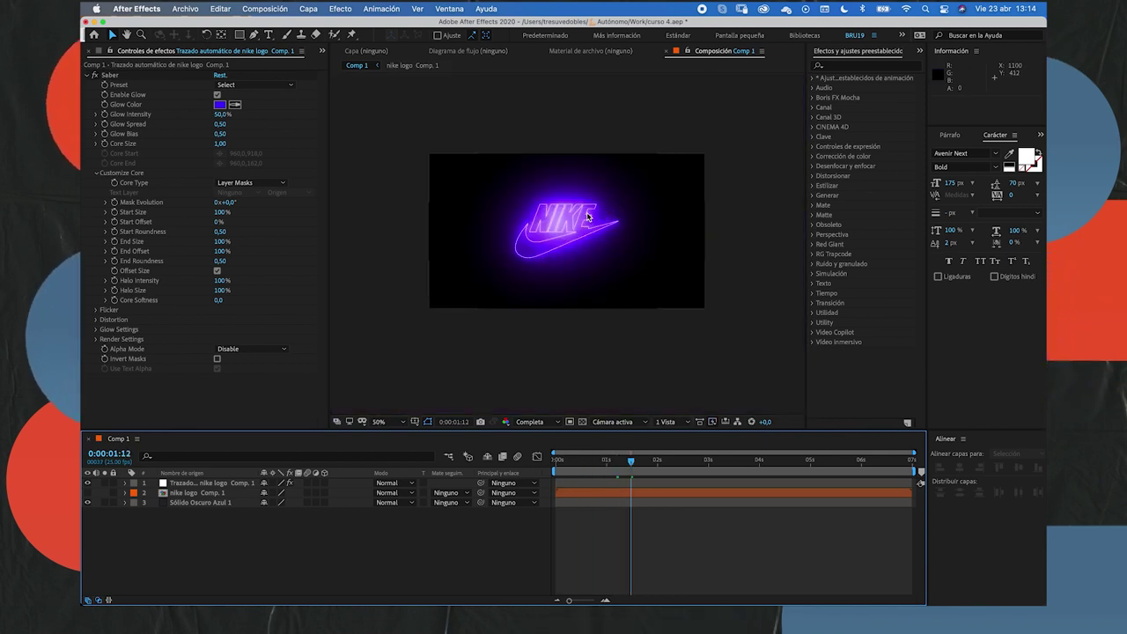
{"action": "scroll", "coordinate": [589, 217], "scroll_direction": "up", "scroll_amount": 1}
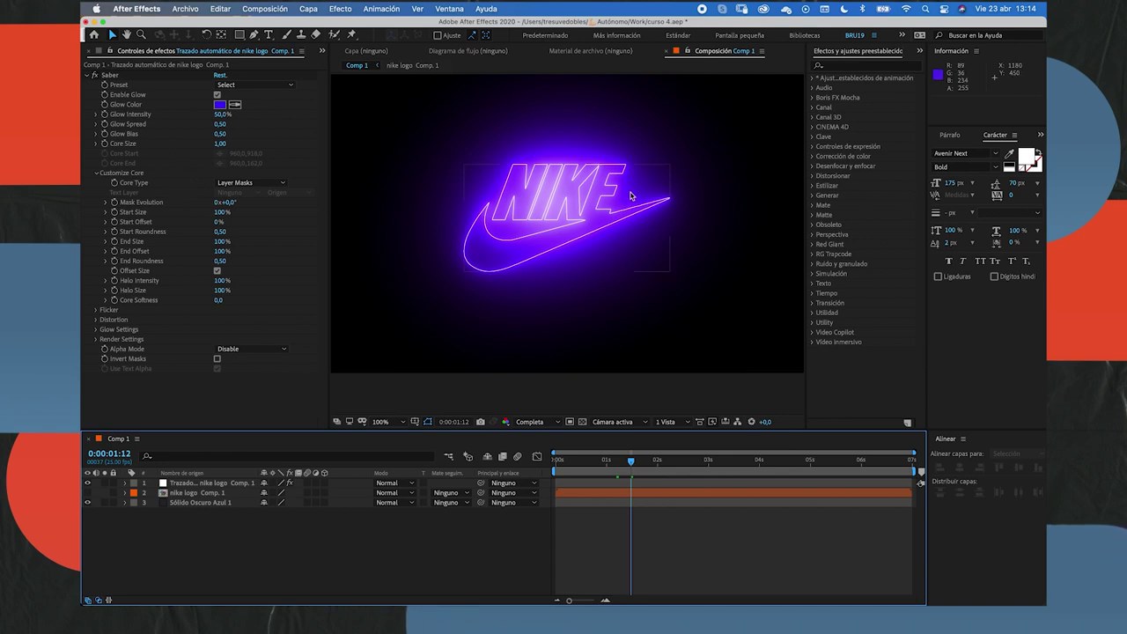
{"action": "left_click_drag", "start_coordinate": [625, 466], "coordinate": [557, 469]}
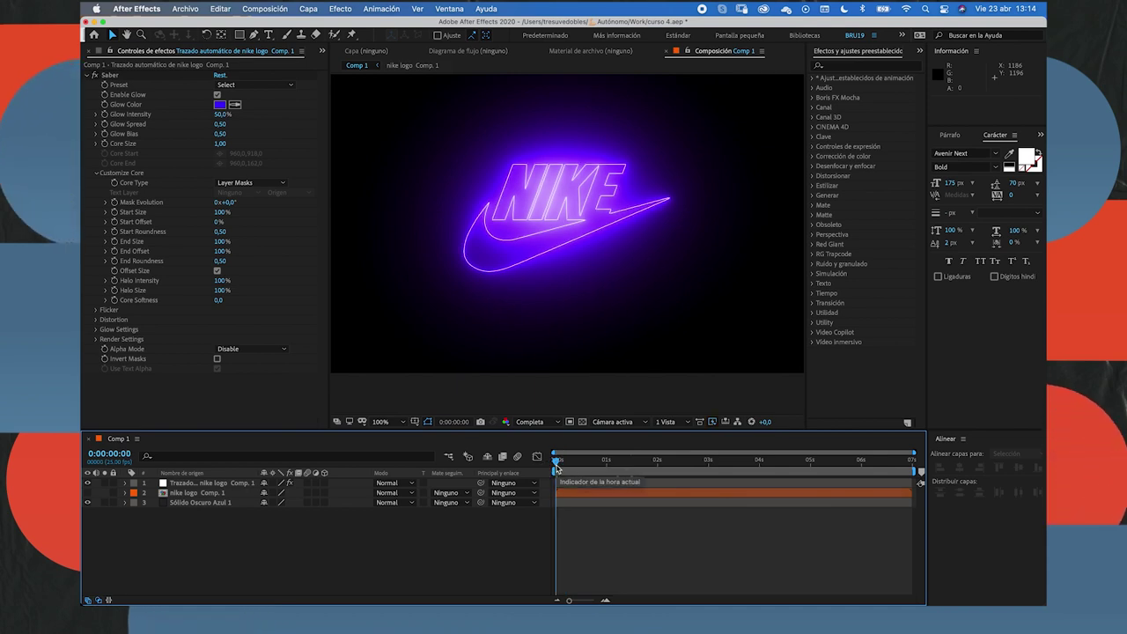
{"action": "left_click", "coordinate": [659, 464]}
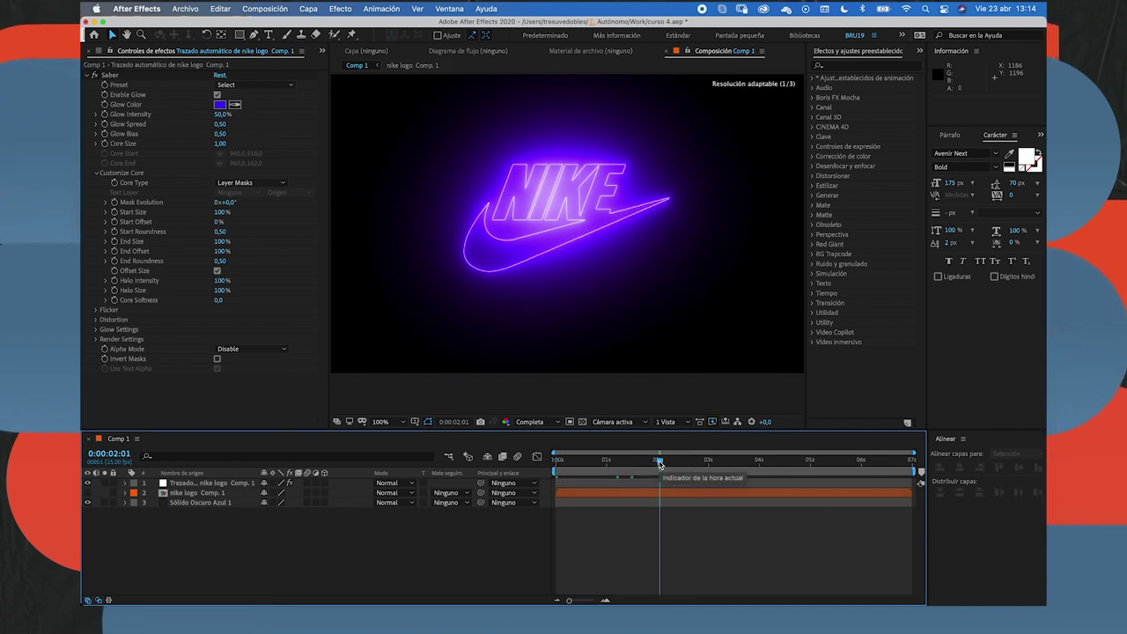
Animate Saber's End Offset with keyframes from 0% at the first frame to 100% at 0:00:02:00.
{"action": "left_click_drag", "start_coordinate": [649, 461], "coordinate": [556, 467]}
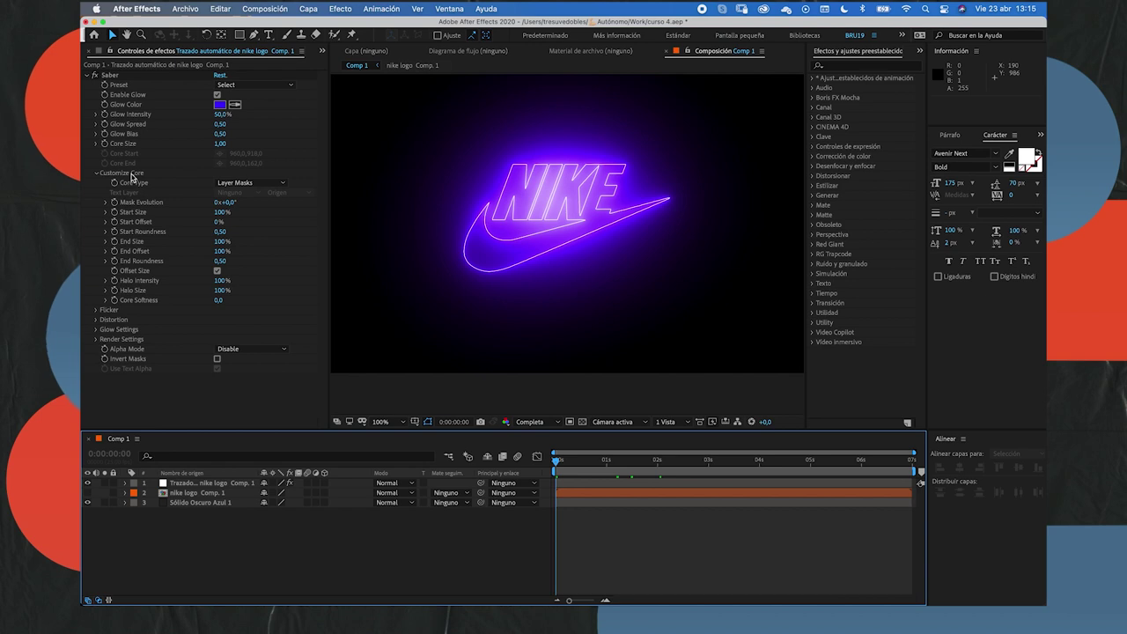
{"action": "left_click", "coordinate": [125, 179]}
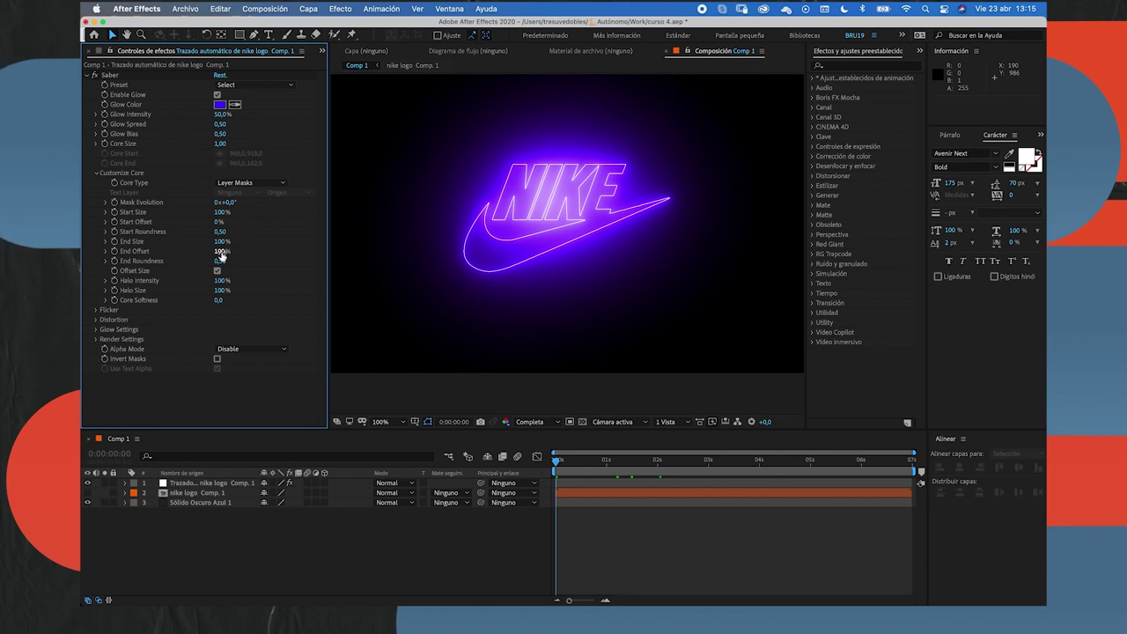
{"action": "left_click_drag", "start_coordinate": [222, 255], "coordinate": [175, 276]}
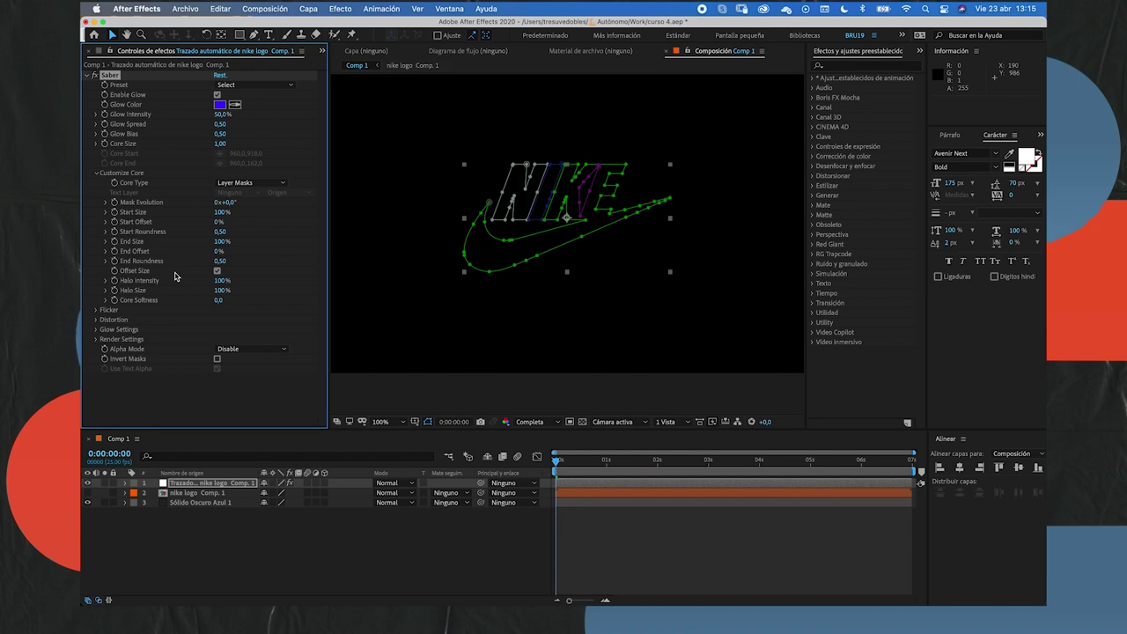
{"action": "left_click", "coordinate": [114, 252]}
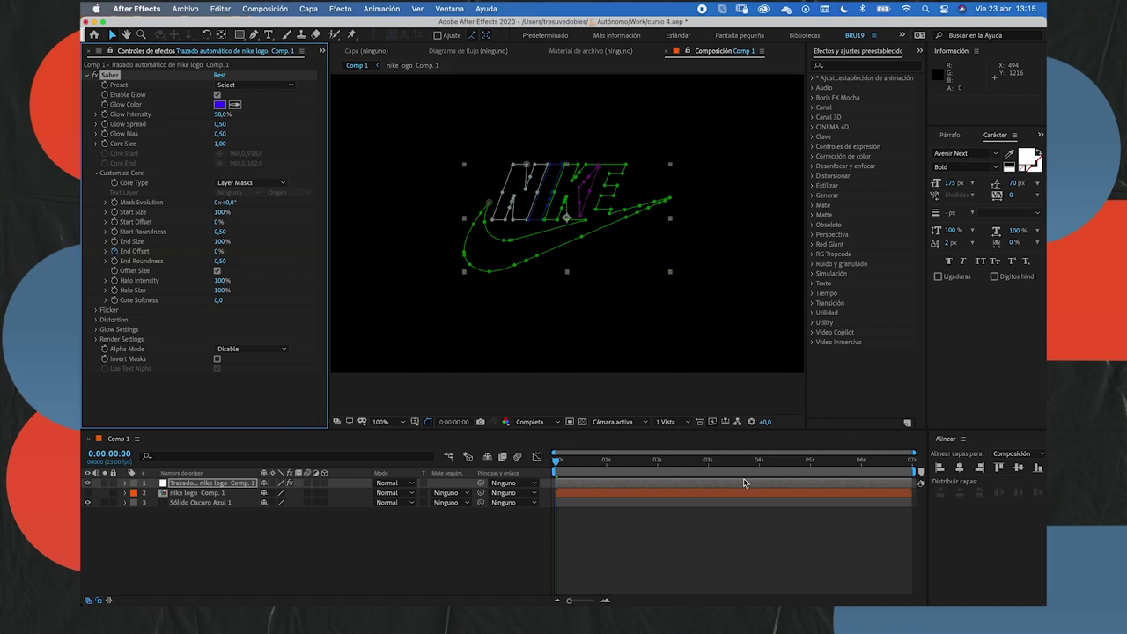
{"action": "left_click", "coordinate": [657, 462]}
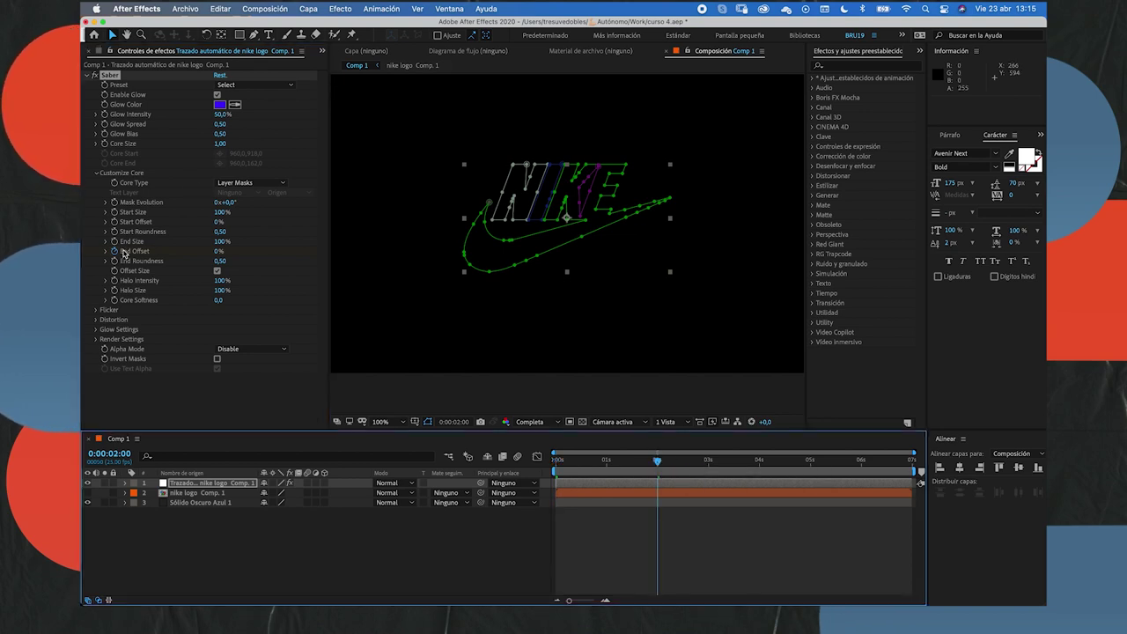
{"action": "left_click_drag", "start_coordinate": [214, 254], "coordinate": [290, 252]}
Preview the logo's neon drawing animation from the first frame.
{"action": "left_click_drag", "start_coordinate": [657, 460], "coordinate": [556, 460]}
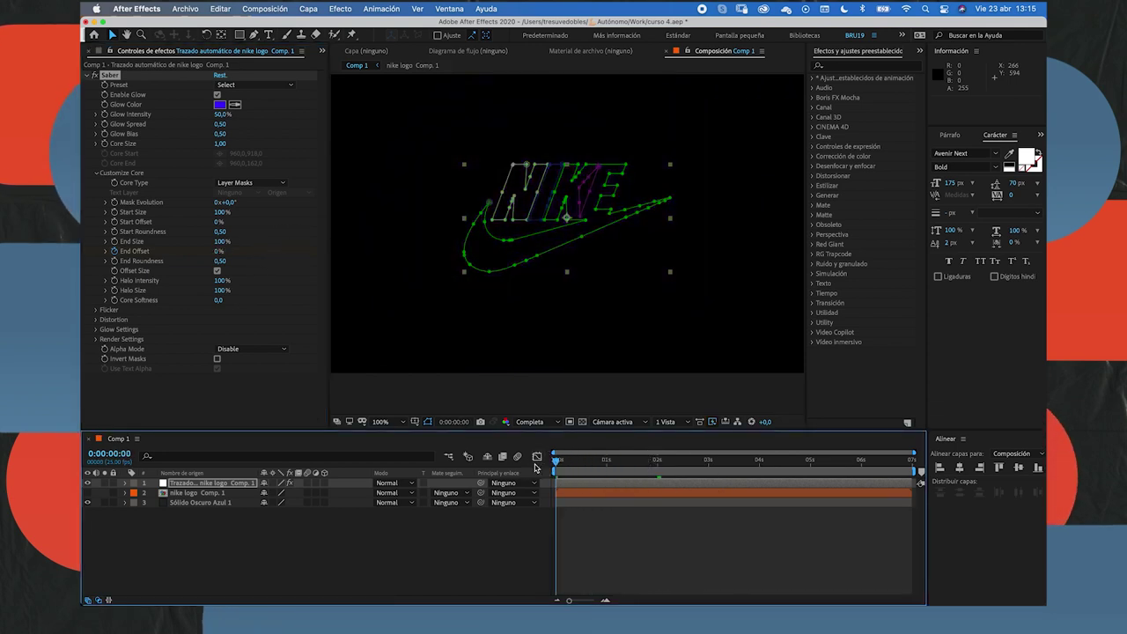
{"action": "key", "text": "space"}
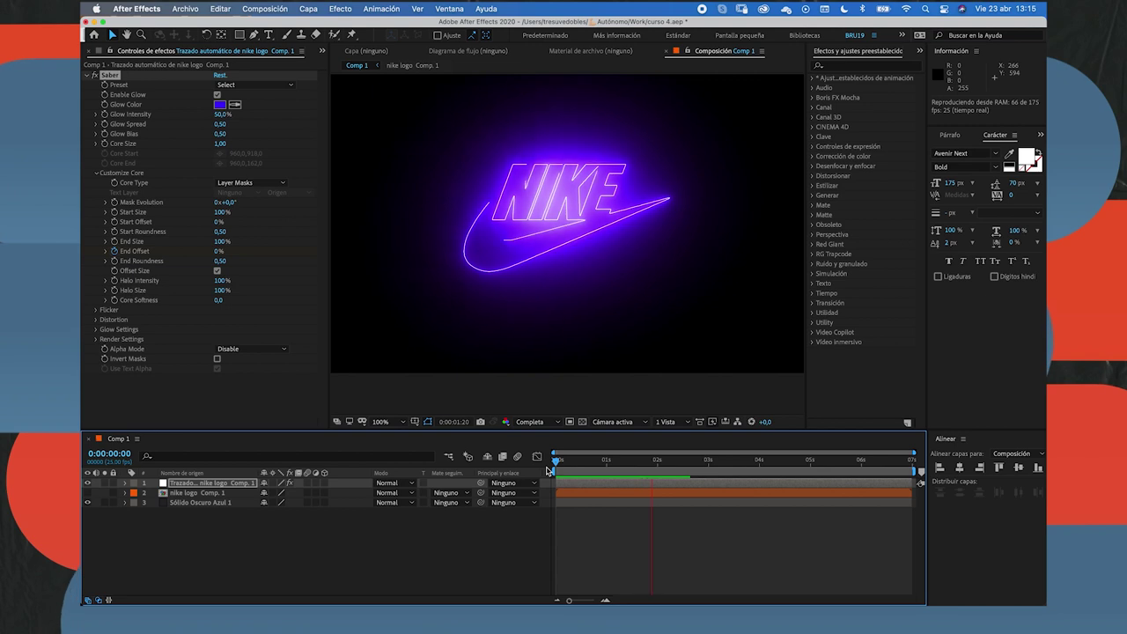
{"action": "key", "text": "space"}
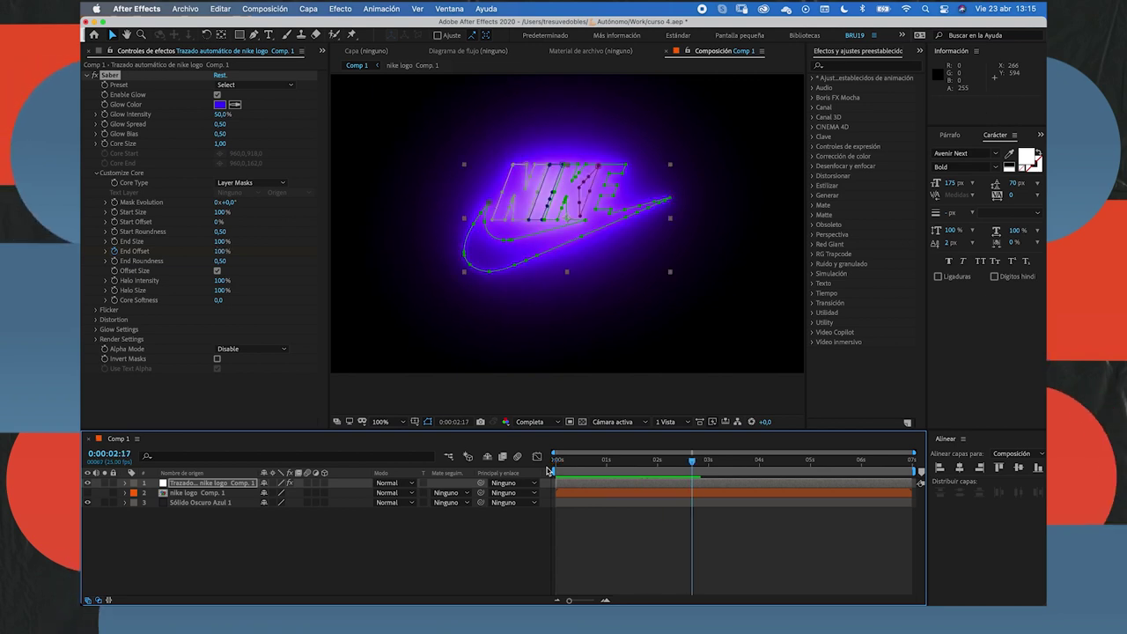
Reveal the traced logo layer's keyframes and set Saber's End Offset keyframe at 0:00:02:00 to 85%.
{"action": "left_click_drag", "start_coordinate": [610, 460], "coordinate": [658, 460]}
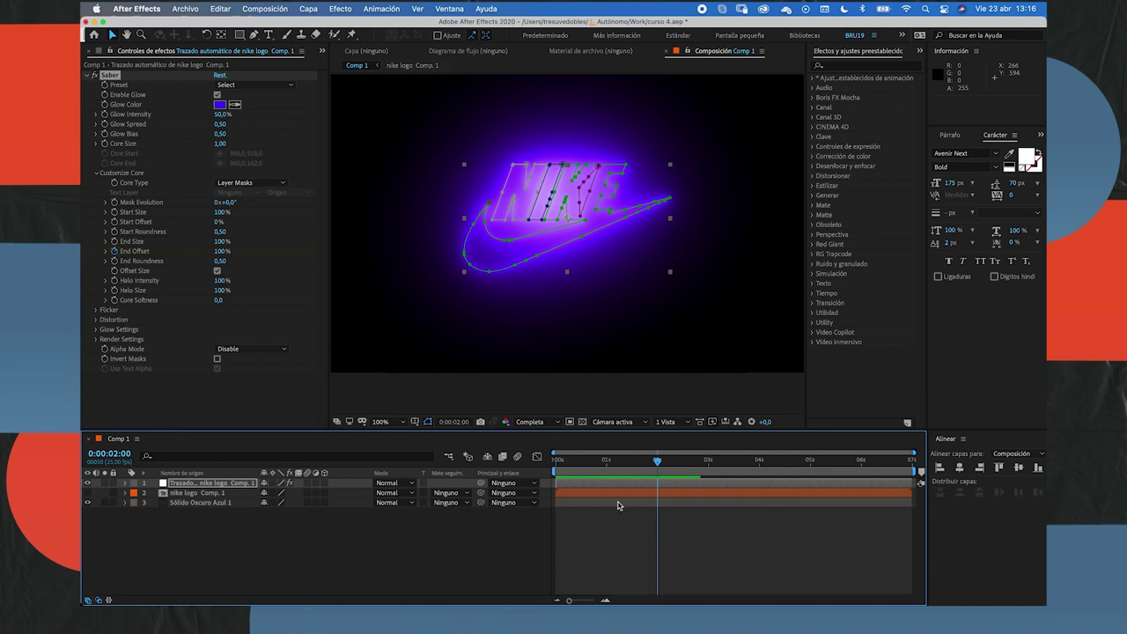
{"action": "left_click", "coordinate": [674, 487]}
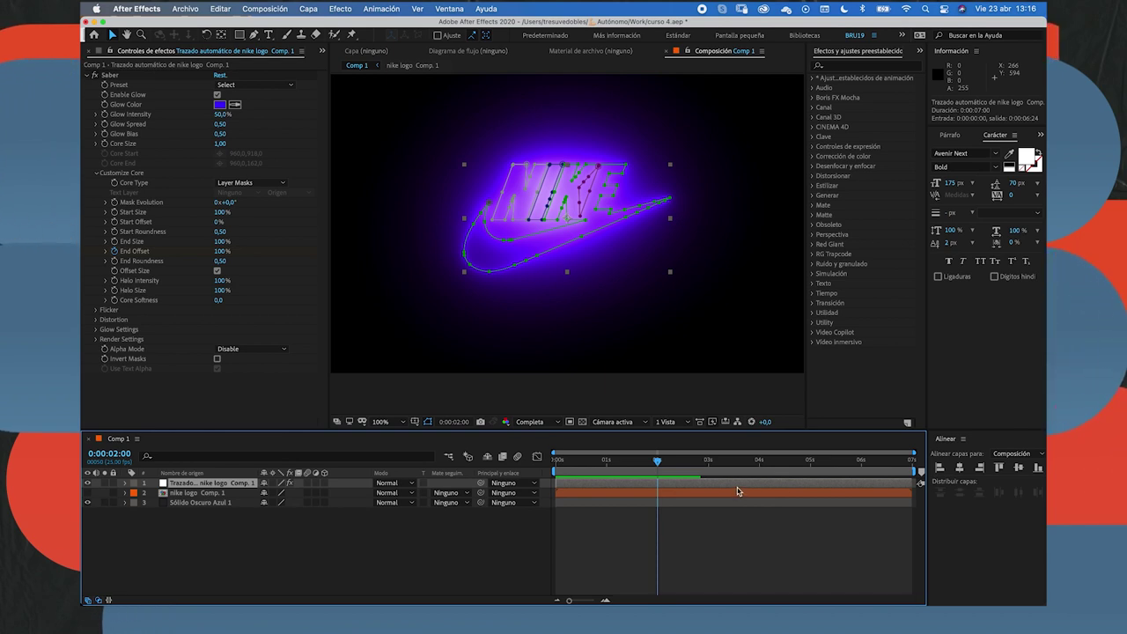
{"action": "key", "text": "m"}
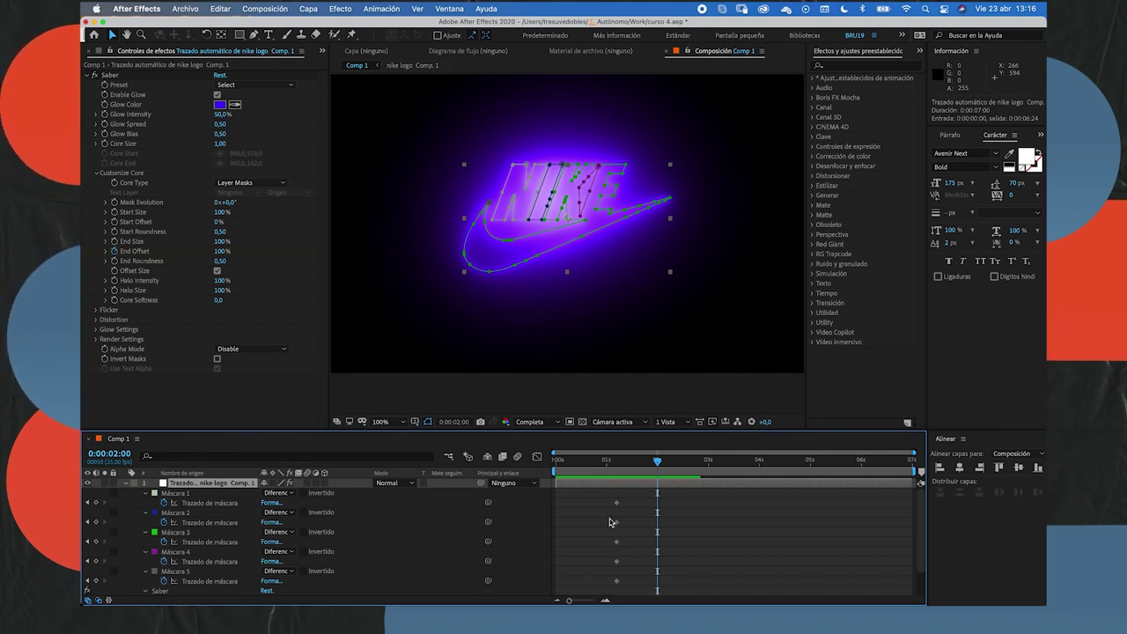
{"action": "key", "text": "u"}
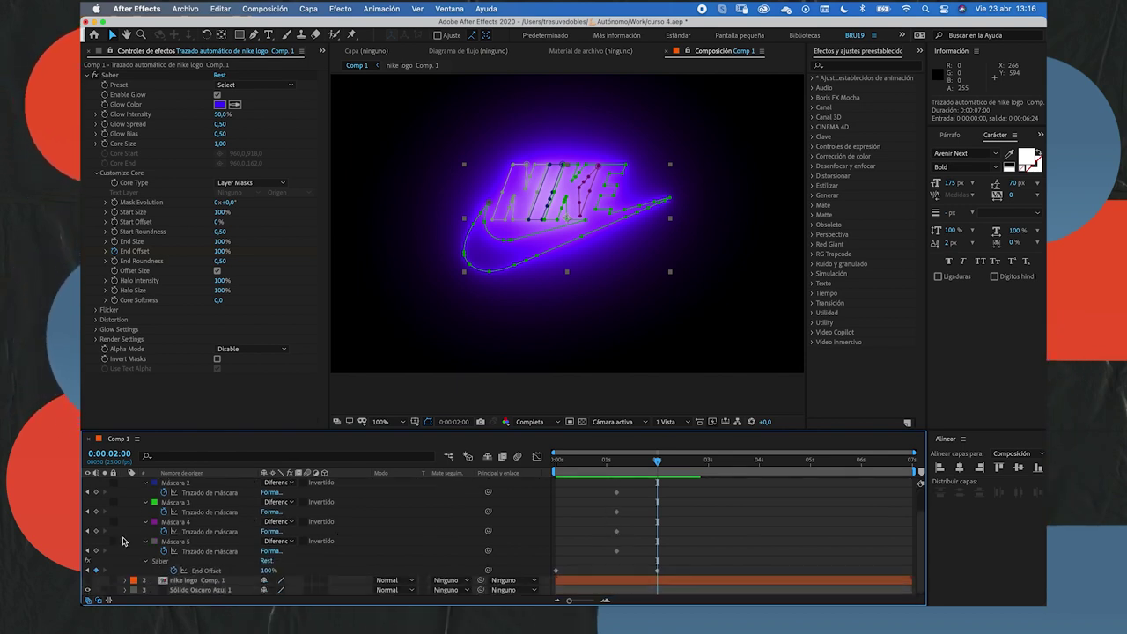
{"action": "left_click", "coordinate": [168, 562]}
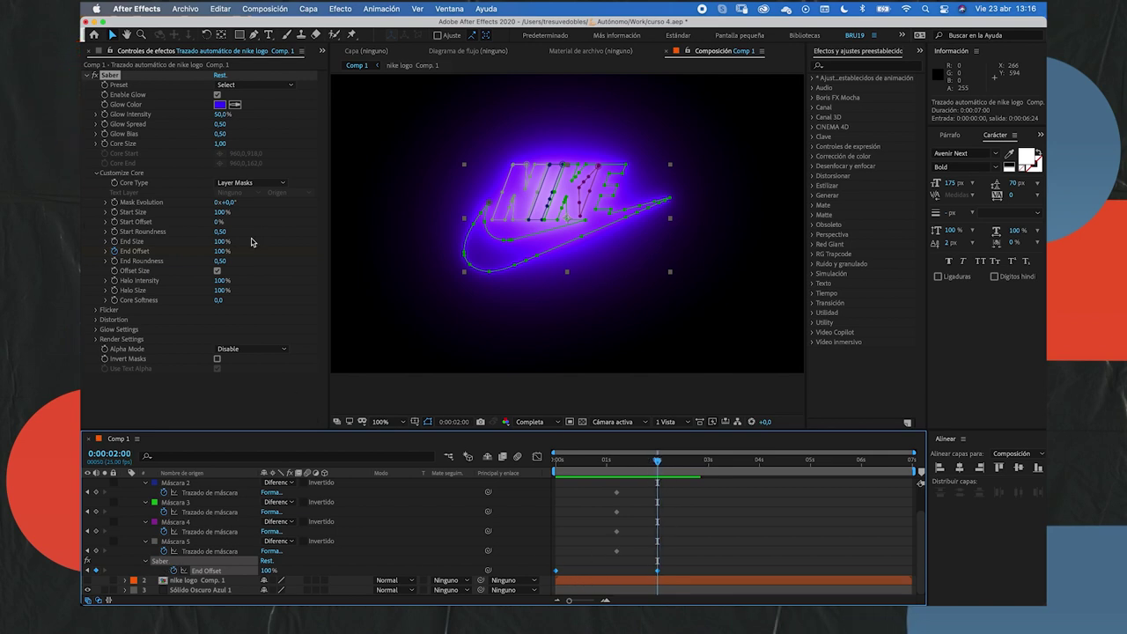
{"action": "left_click", "coordinate": [220, 252]}
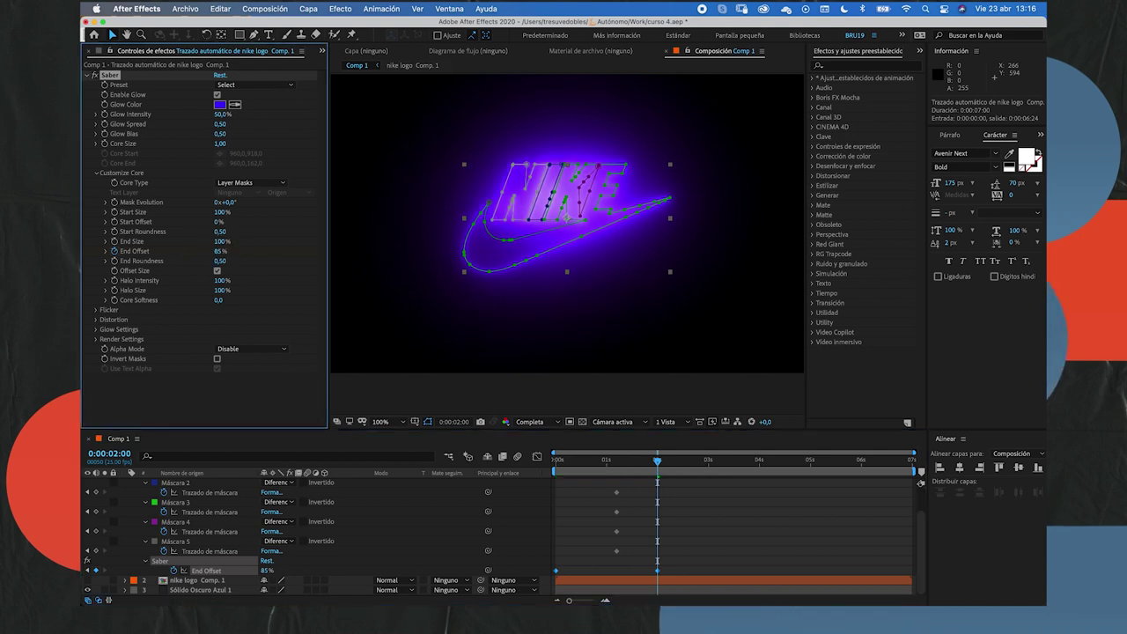
Animate Saber's Mask Evolution with keyframes from 0x+0,0° at the first frame to 1x+111,0° at 0:00:06:24.
{"action": "left_click_drag", "start_coordinate": [659, 464], "coordinate": [547, 469]}
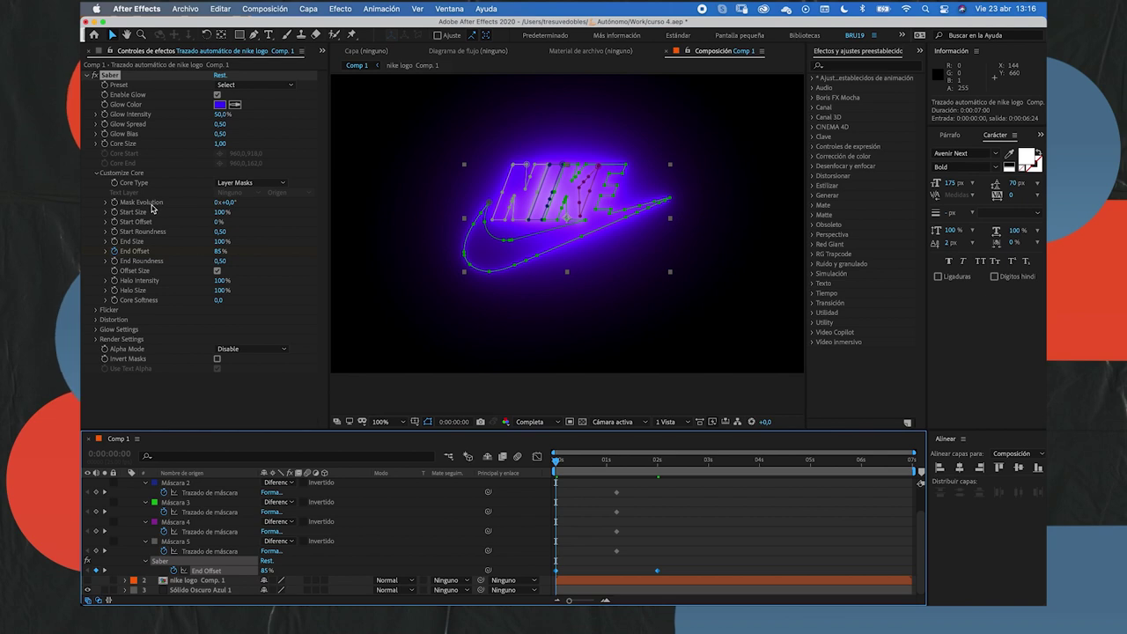
{"action": "left_click", "coordinate": [117, 206]}
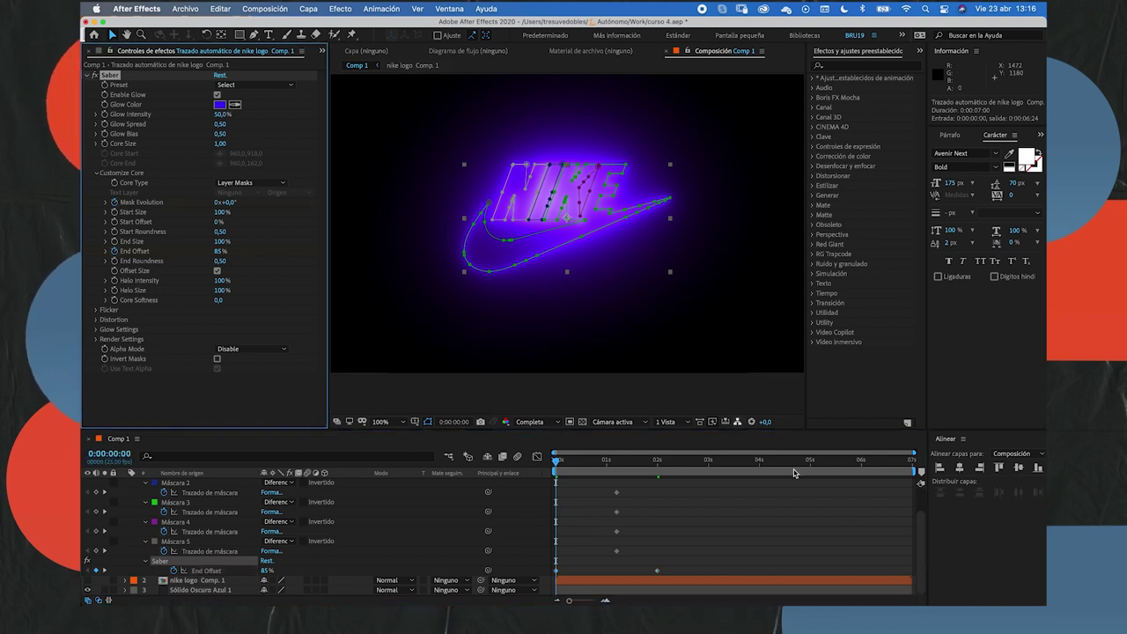
{"action": "left_click", "coordinate": [656, 468]}
{"action": "left_click_drag", "start_coordinate": [656, 468], "coordinate": [916, 464]}
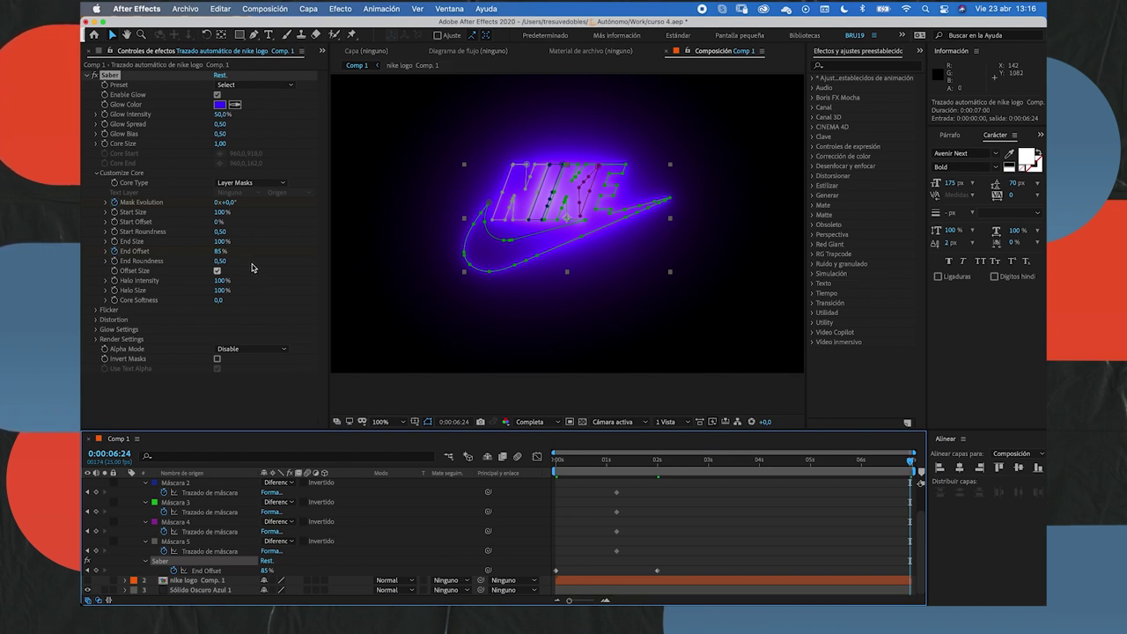
{"action": "left_click_drag", "start_coordinate": [231, 206], "coordinate": [328, 205]}
{"action": "left_click_drag", "start_coordinate": [420, 202], "coordinate": [500, 201]}
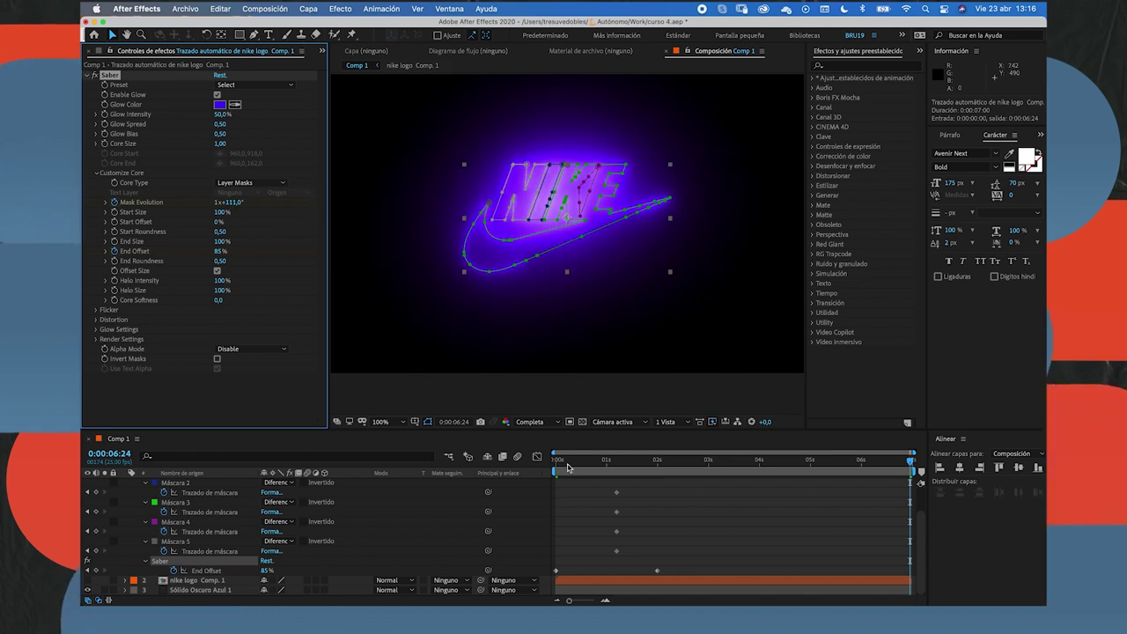
Play the composition from the start to check the neon outline travelling around the logo.
{"action": "left_click_drag", "start_coordinate": [568, 467], "coordinate": [549, 469]}
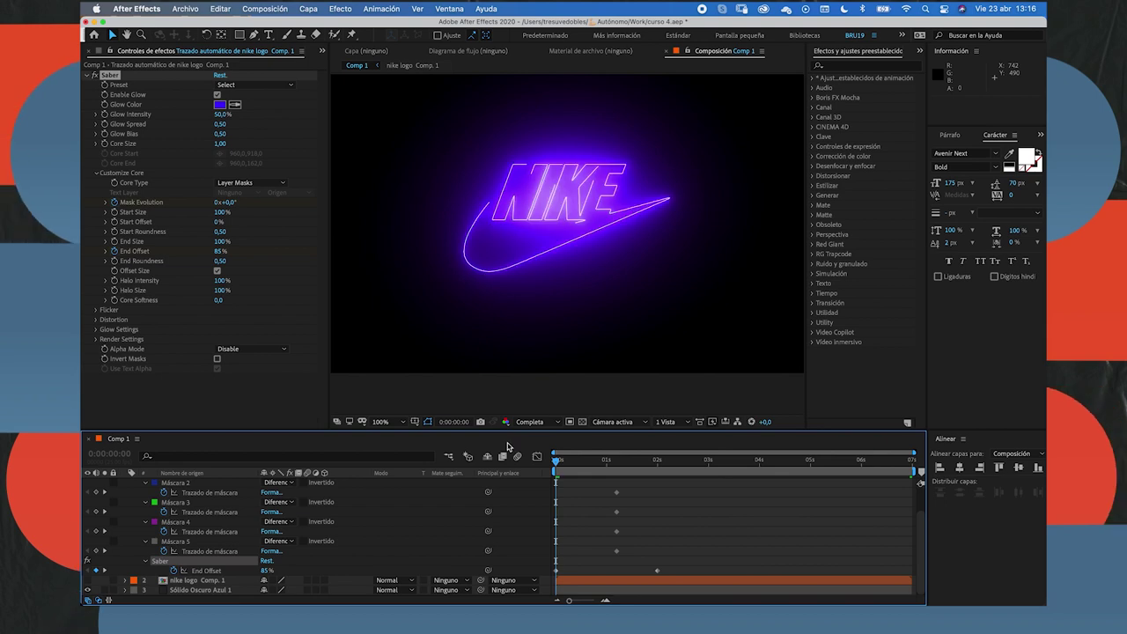
{"action": "key", "text": "space"}
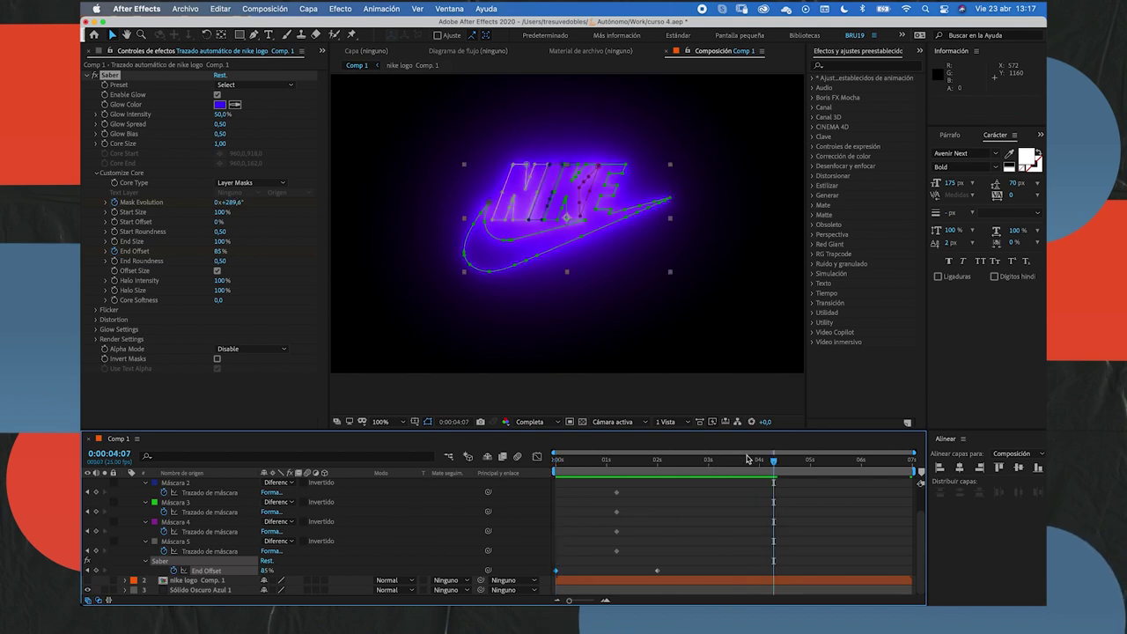
{"action": "left_click", "coordinate": [560, 476]}
{"action": "key", "text": "space"}
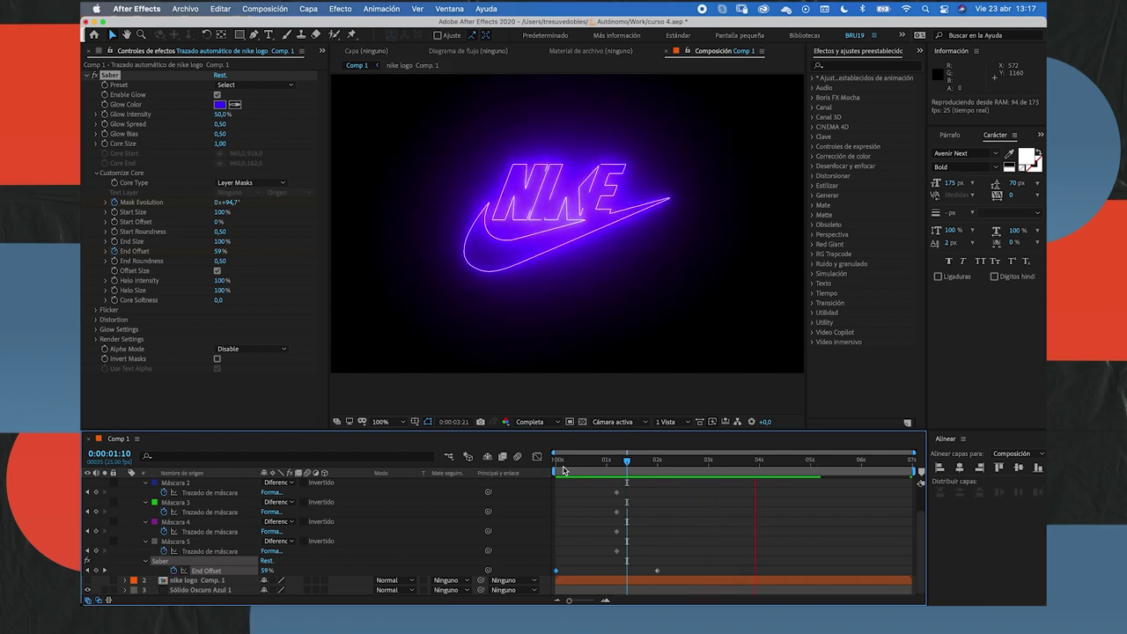
Collapse the traced logo layer's properties and set Saber's Composite Settings to Transparent in its render settings at 0:00:00:17.
{"action": "key", "text": "u"}
{"action": "left_click", "coordinate": [591, 460]}
{"action": "left_click", "coordinate": [590, 483]}
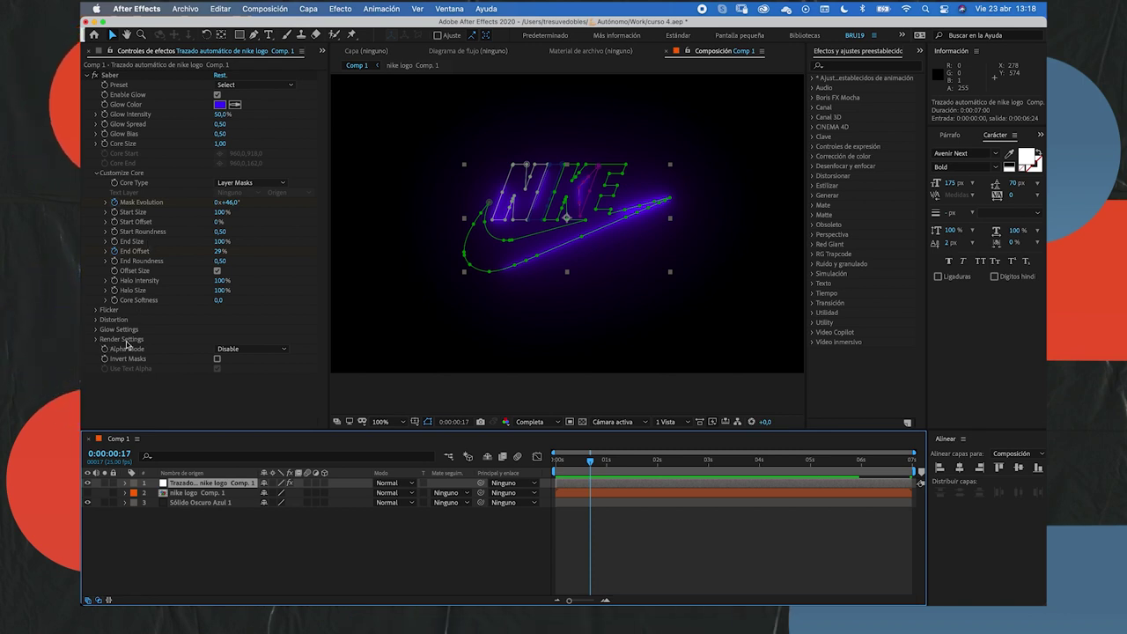
{"action": "left_click", "coordinate": [96, 339]}
{"action": "scroll", "coordinate": [168, 345], "scroll_direction": "down", "scroll_amount": 2}
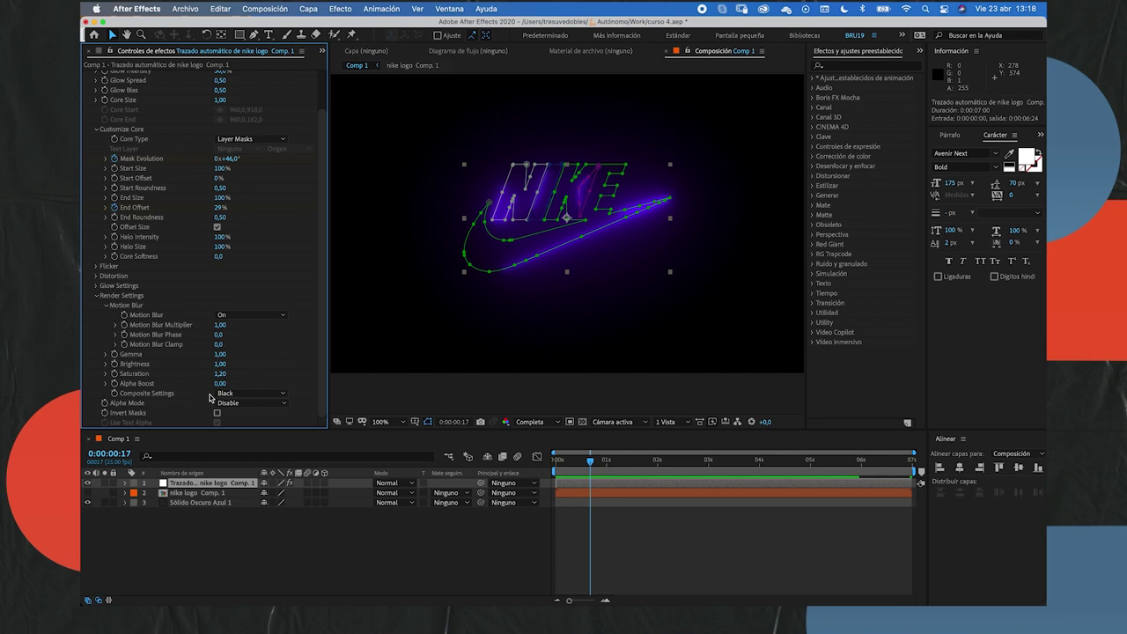
{"action": "left_click", "coordinate": [235, 393]}
{"action": "left_click", "coordinate": [251, 408]}
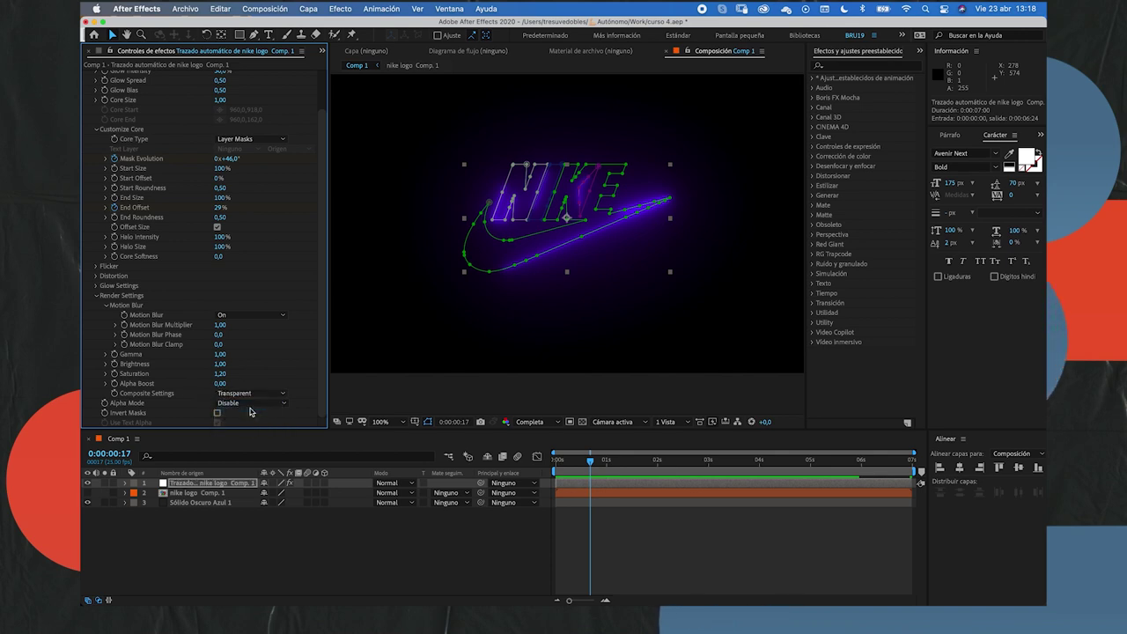
Inspect the neon outline at 0:00:01:11 with the traced logo layer's mask paths hidden and shown.
{"action": "mouse_move", "coordinate": [587, 471]}
{"action": "left_mouse_down"}
{"action": "mouse_move", "coordinate": [537, 466]}
{"action": "mouse_move", "coordinate": [630, 465]}
{"action": "left_mouse_up"}
{"action": "left_click", "coordinate": [540, 532]}
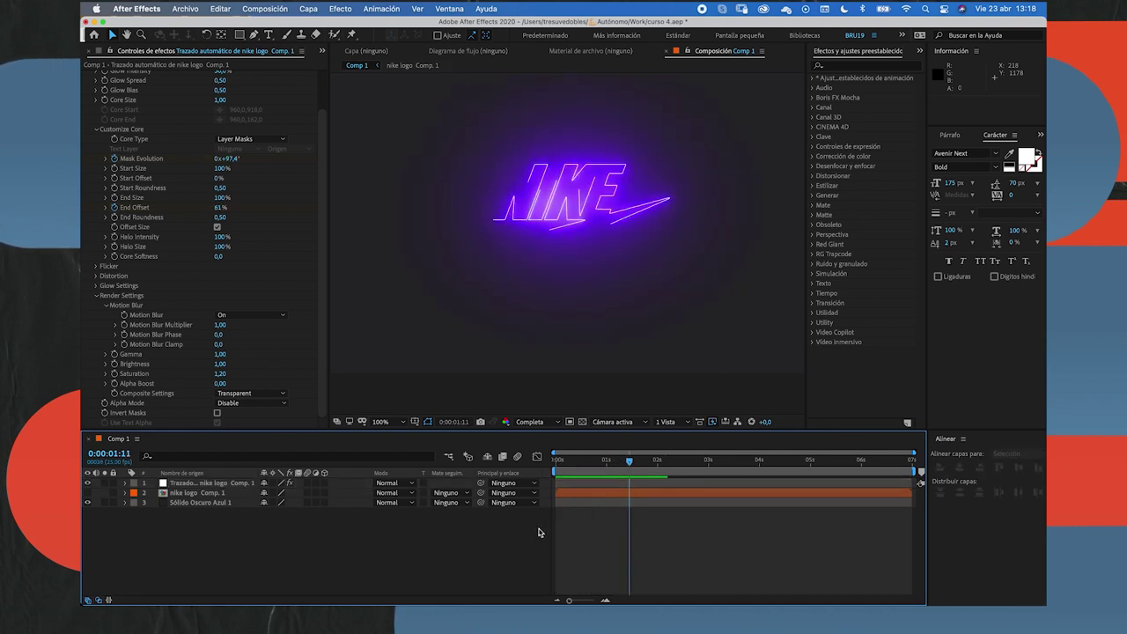
{"action": "left_click", "coordinate": [585, 483]}
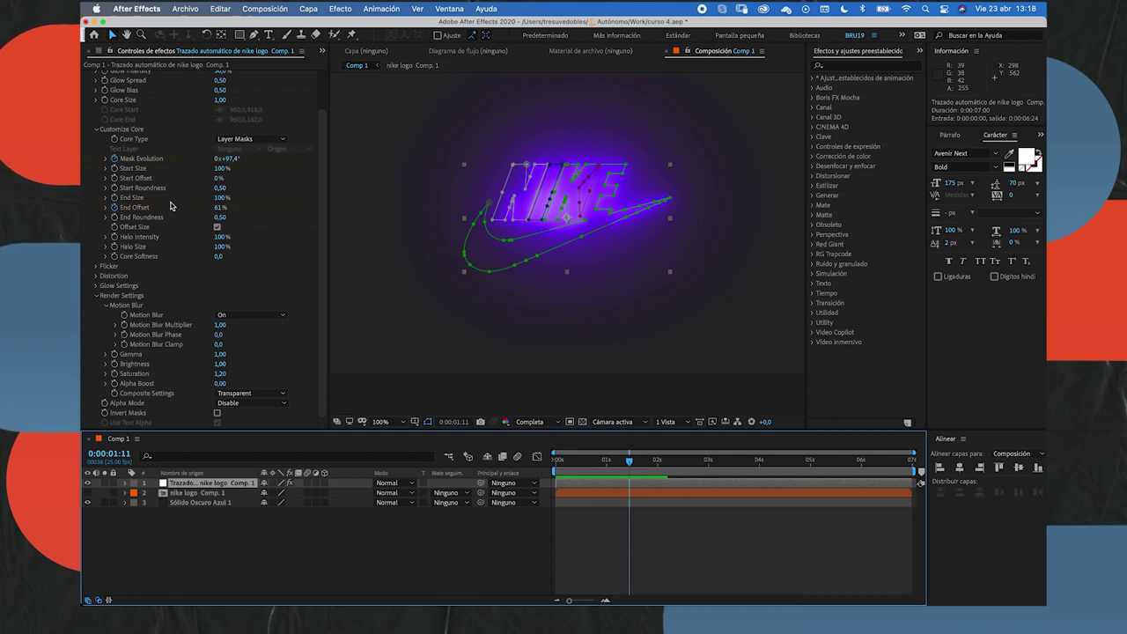
{"action": "left_click", "coordinate": [335, 590]}
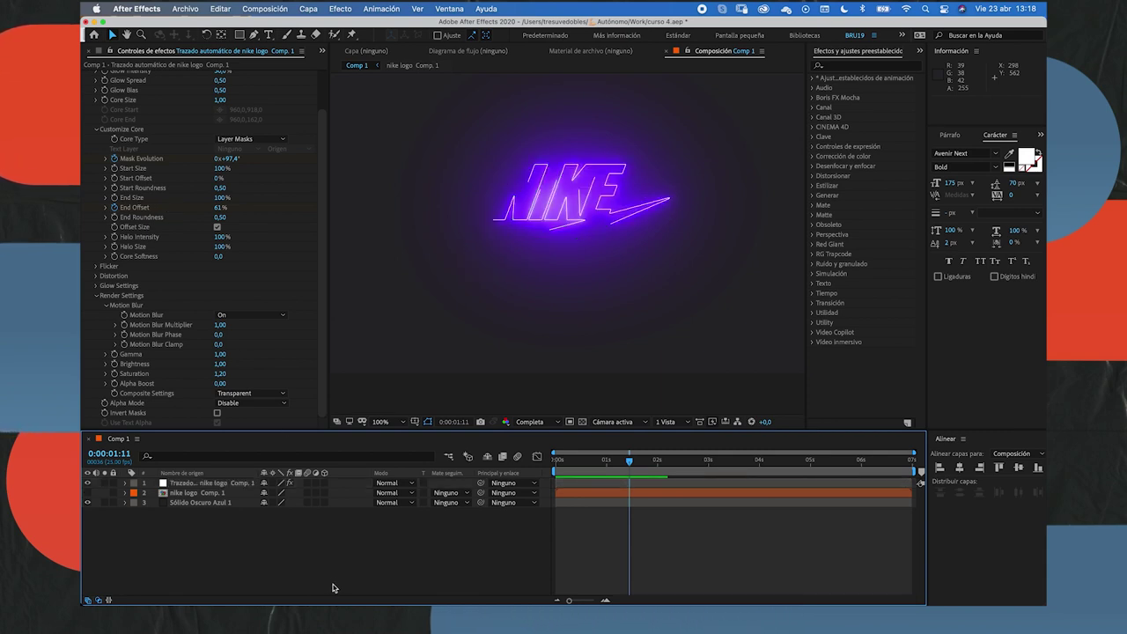
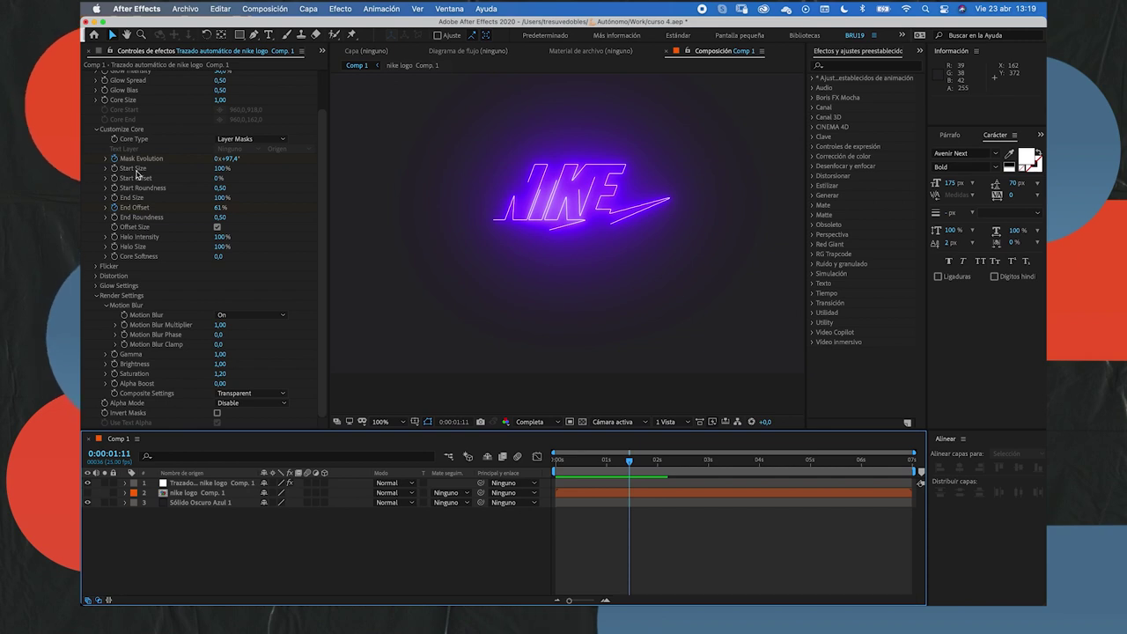
Try Saber's Start Size at 200% and restore it to 100%.
{"action": "left_click_drag", "start_coordinate": [216, 170], "coordinate": [298, 170]}
{"action": "left_click", "coordinate": [408, 591]}
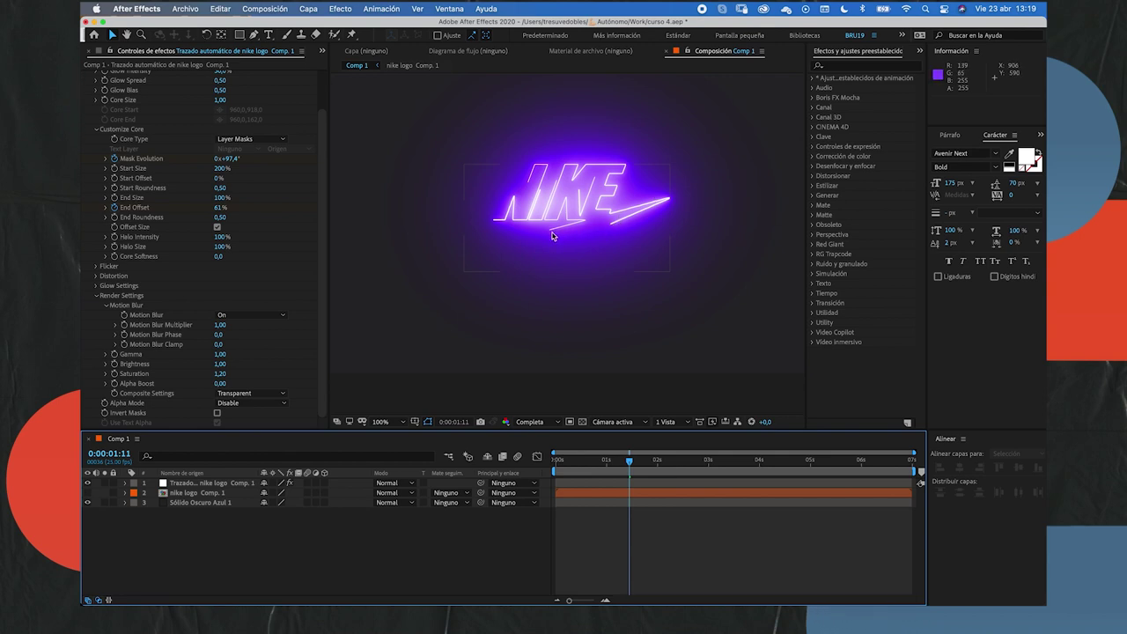
{"action": "left_click", "coordinate": [219, 171]}
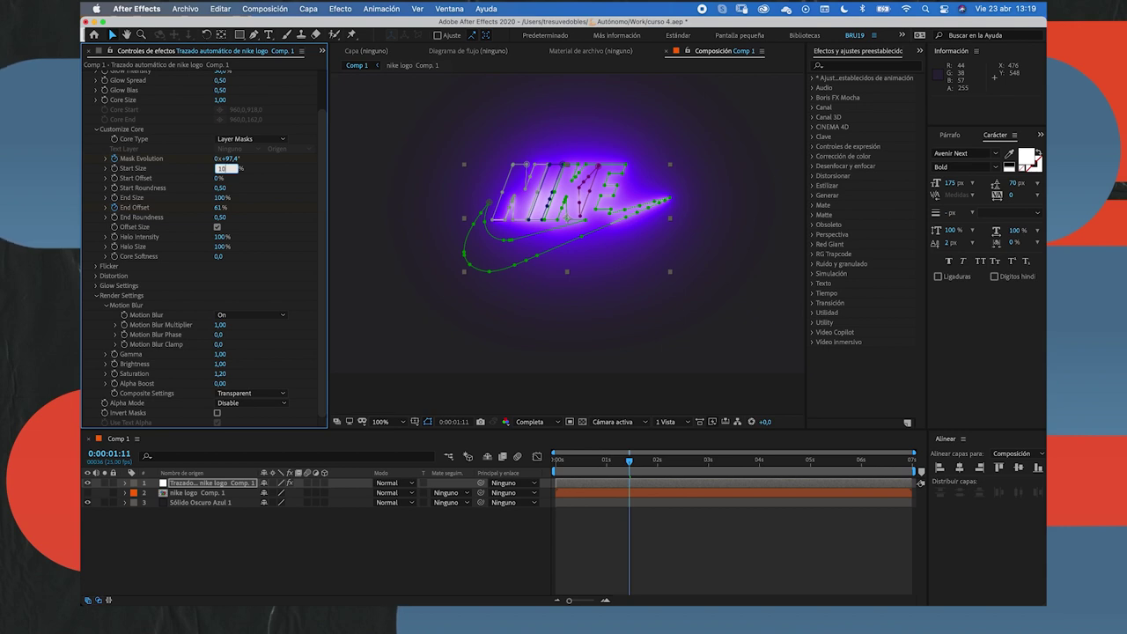
{"action": "key", "text": "Return"}
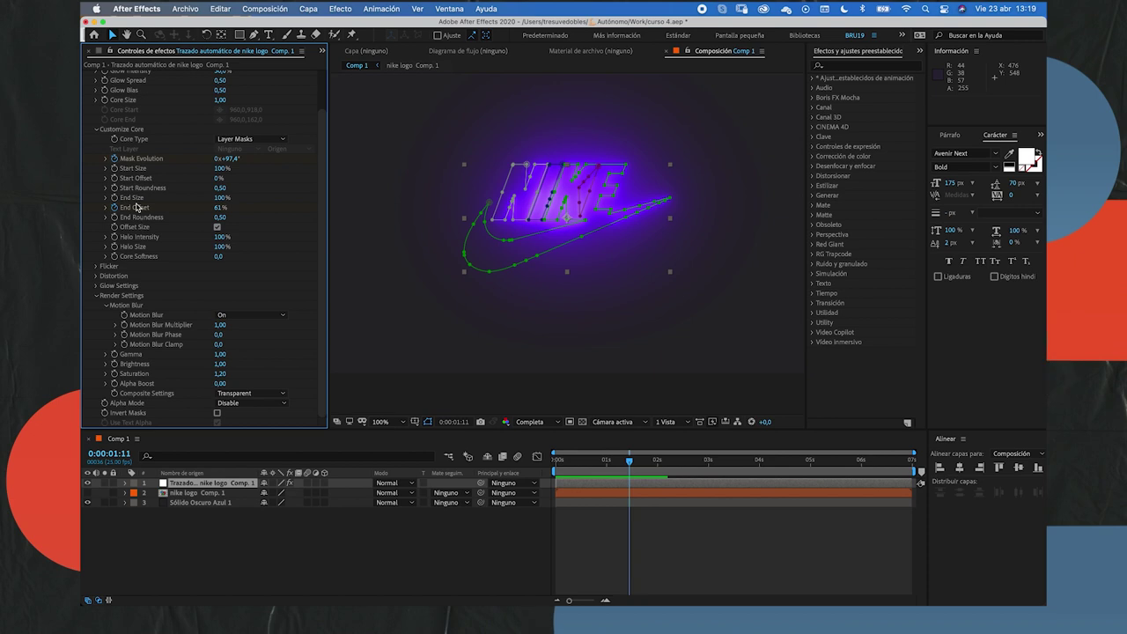
Set Saber's End Size to 200% and check the outline at 0:00:00:02 and 0:00:00:13.
{"action": "left_click_drag", "start_coordinate": [223, 200], "coordinate": [294, 196]}
{"action": "left_click", "coordinate": [499, 565]}
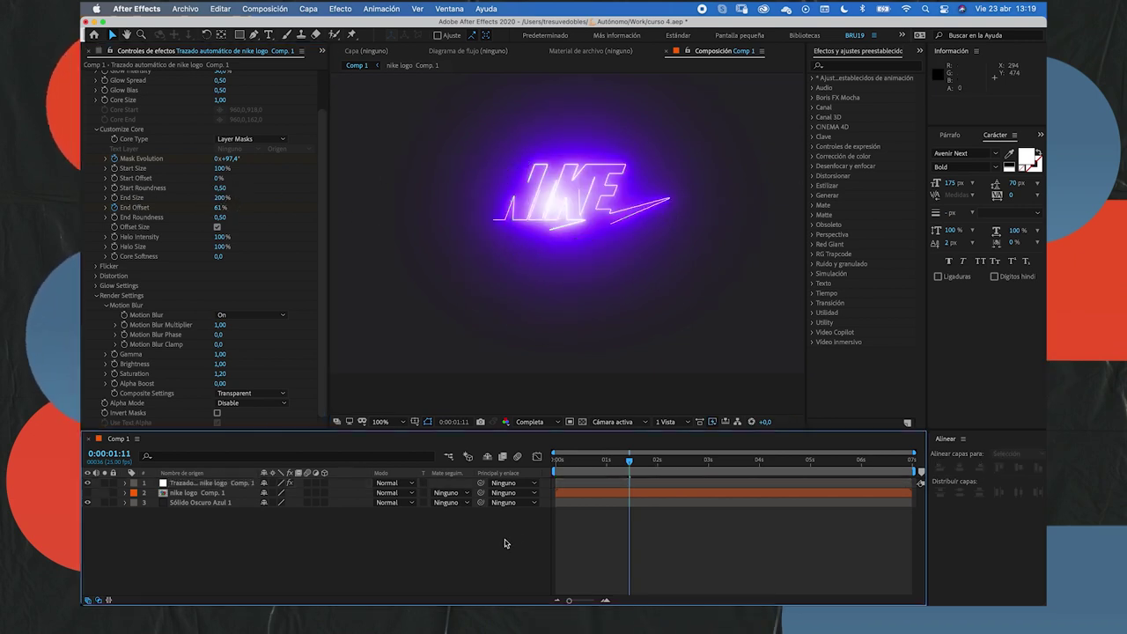
{"action": "left_click_drag", "start_coordinate": [587, 470], "coordinate": [560, 470]}
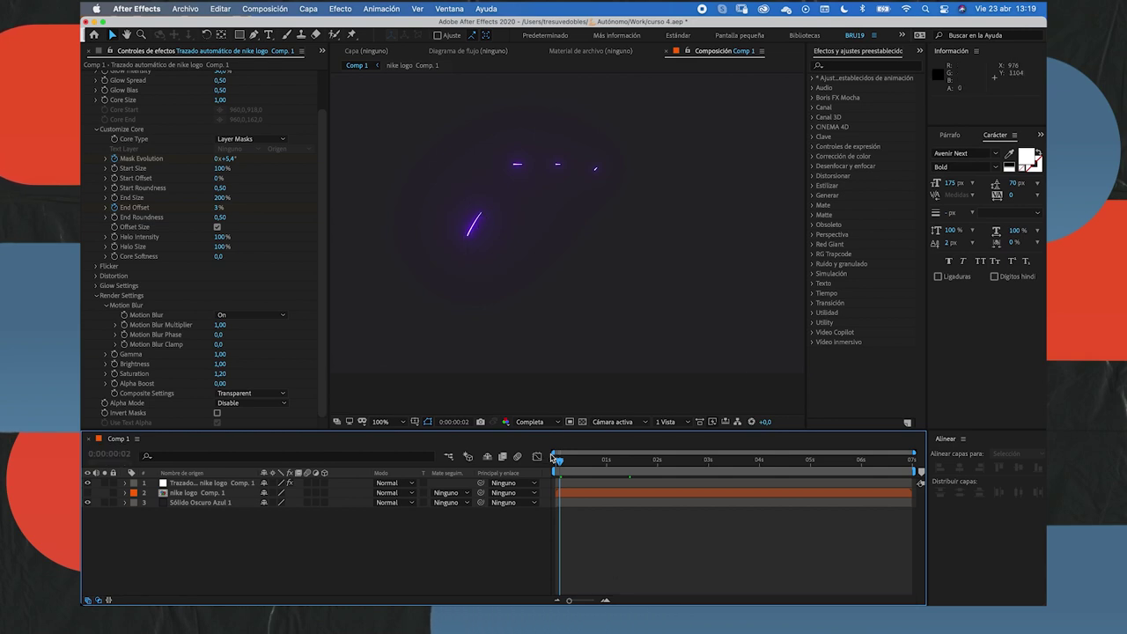
{"action": "mouse_move", "coordinate": [560, 460]}
{"action": "left_mouse_down"}
{"action": "mouse_move", "coordinate": [657, 459]}
{"action": "mouse_move", "coordinate": [569, 464]}
{"action": "mouse_move", "coordinate": [583, 462]}
{"action": "left_mouse_up"}
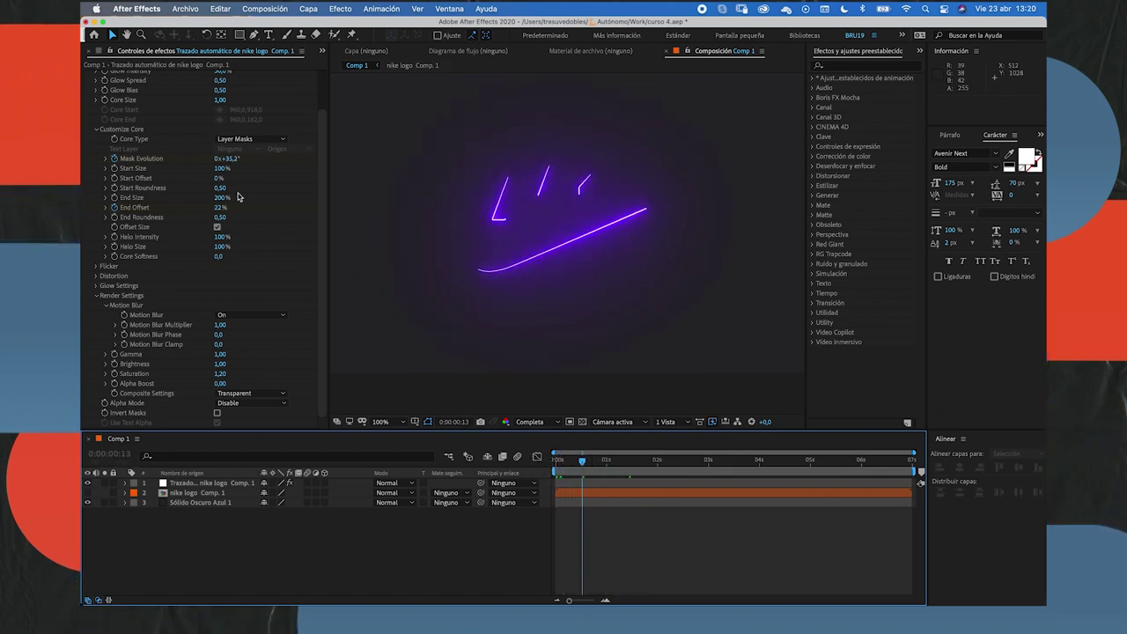
Raise Saber's Glow Intensity to 125%.
{"action": "scroll", "coordinate": [238, 197], "scroll_direction": "up", "scroll_amount": 3}
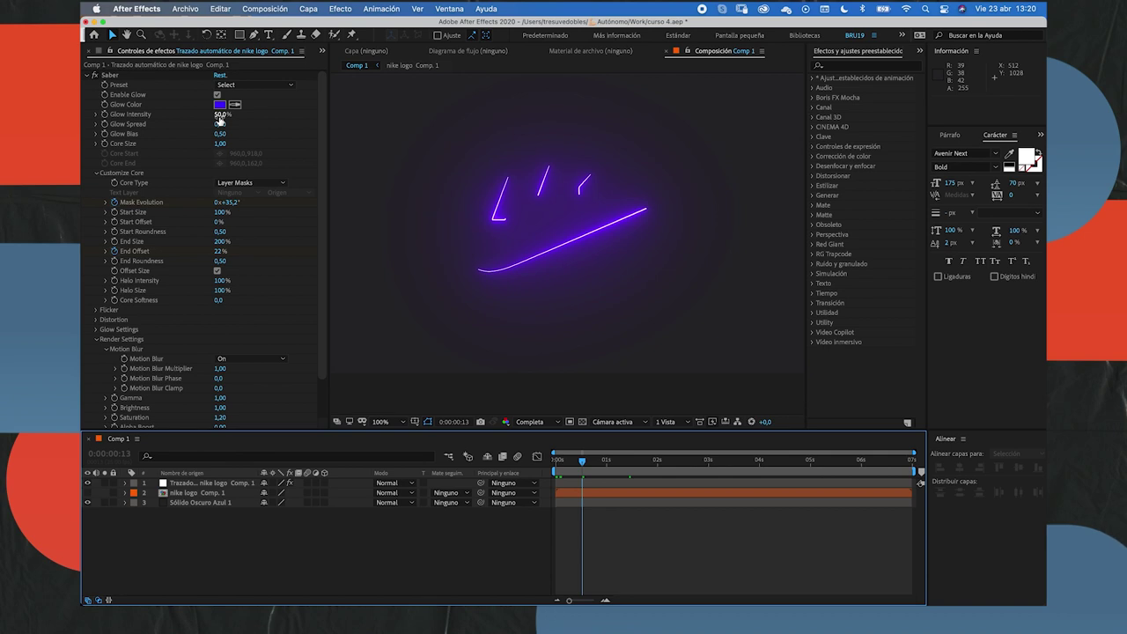
{"action": "left_click_drag", "start_coordinate": [220, 115], "coordinate": [257, 113]}
{"action": "left_click", "coordinate": [617, 563]}
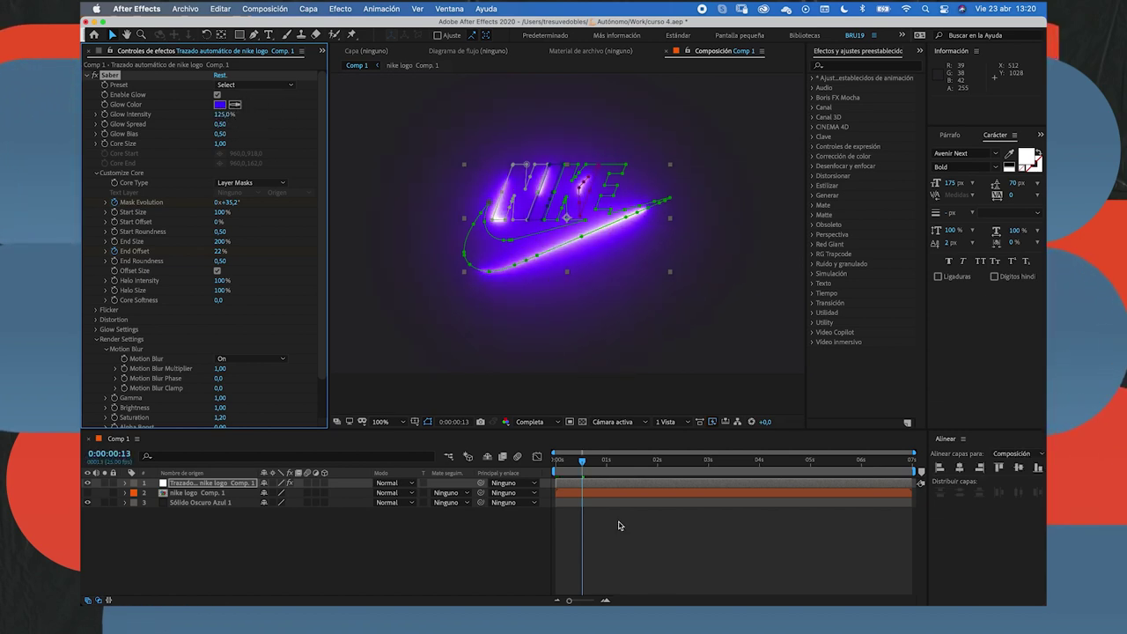
Play the composition from the first frame to check the stronger glow as the logo is drawn.
{"action": "left_click_drag", "start_coordinate": [621, 458], "coordinate": [545, 477]}
{"action": "key", "text": "space"}
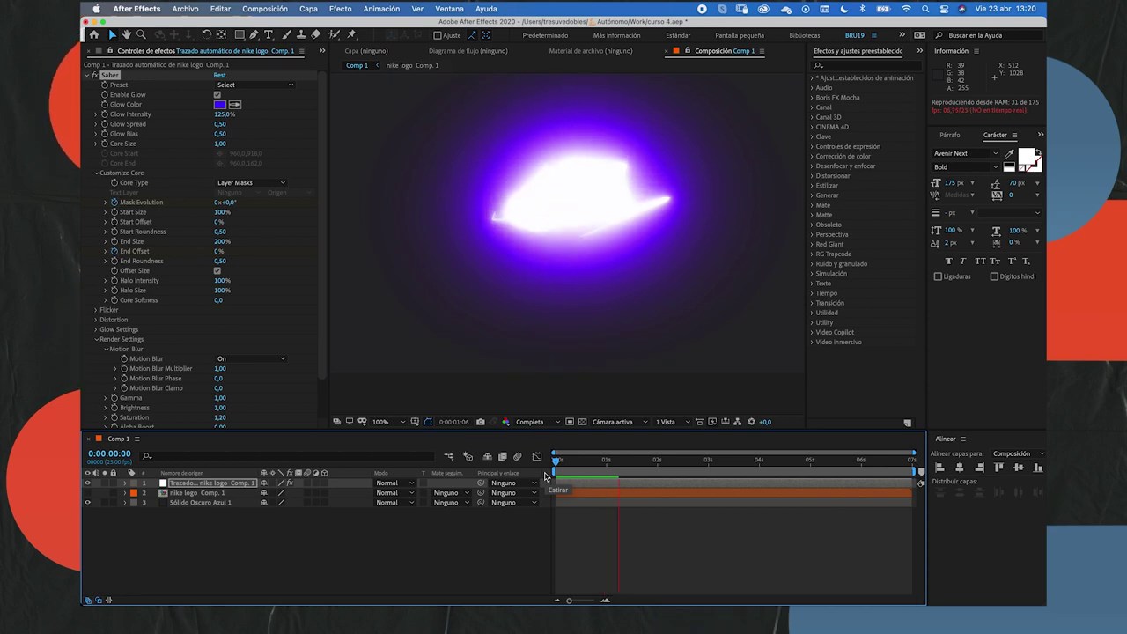
{"action": "key", "text": "space"}
{"action": "key", "text": "space"}
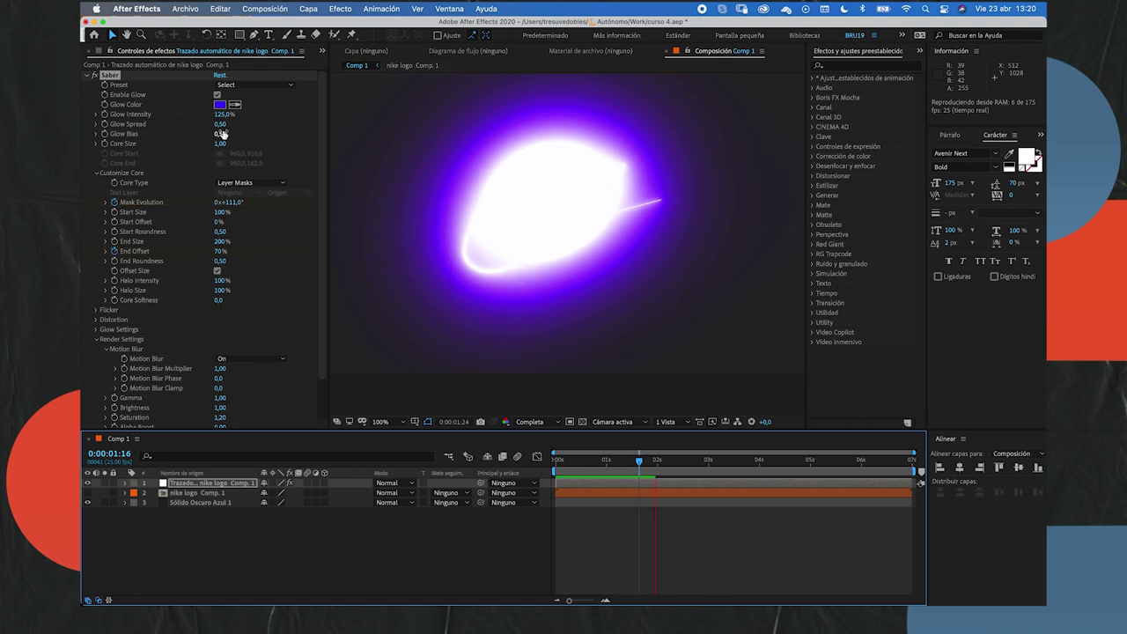
{"action": "key", "text": "space"}
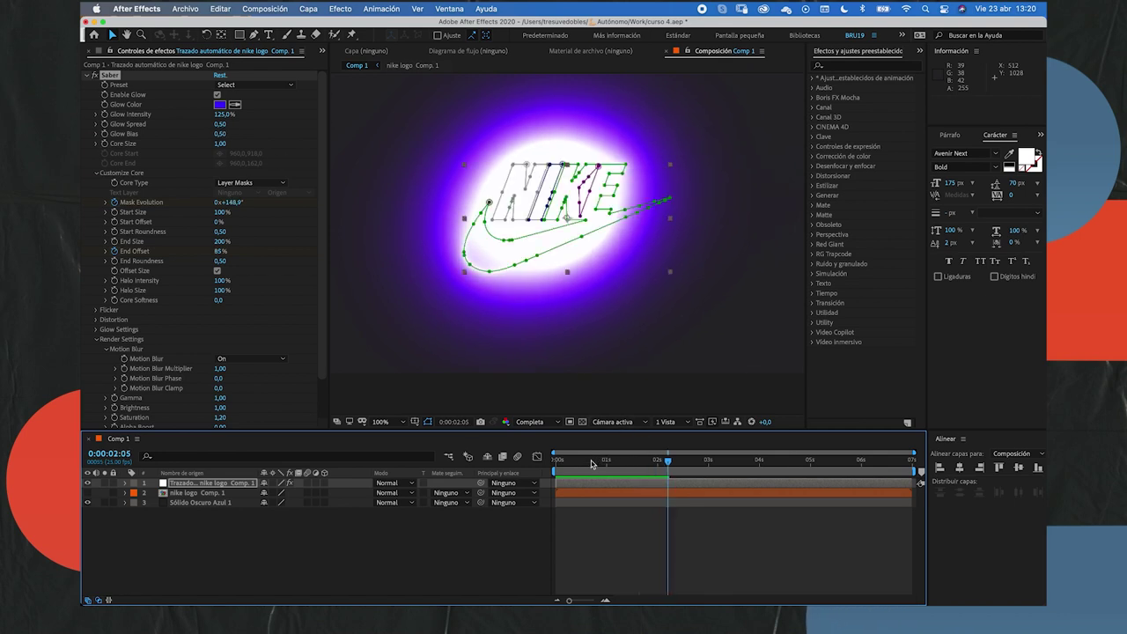
Animate Saber's Glow Intensity with keyframes from 125% at 0:00:00:04 down to 55% at 0:00:01:20.
{"action": "key", "text": "space"}
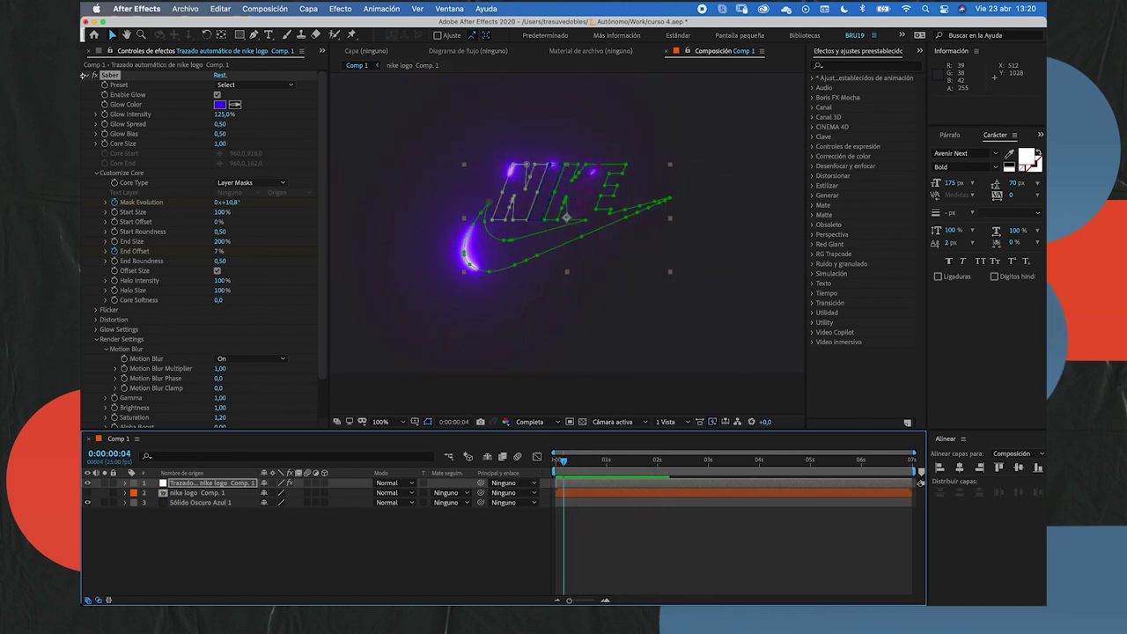
{"action": "left_click", "coordinate": [109, 114]}
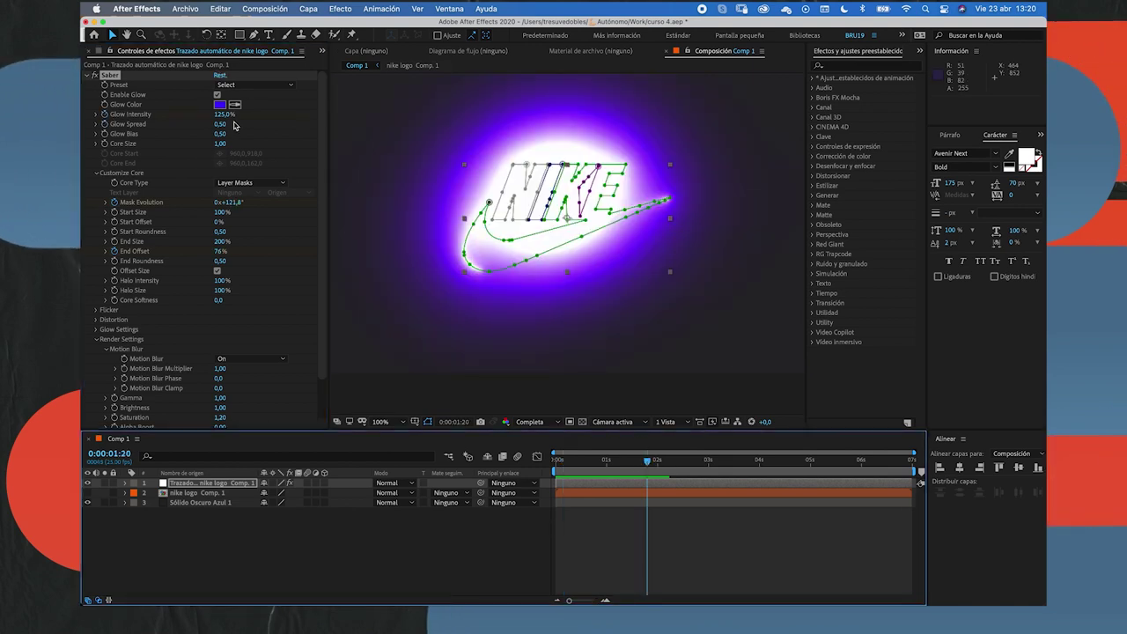
{"action": "left_click_drag", "start_coordinate": [222, 122], "coordinate": [197, 134]}
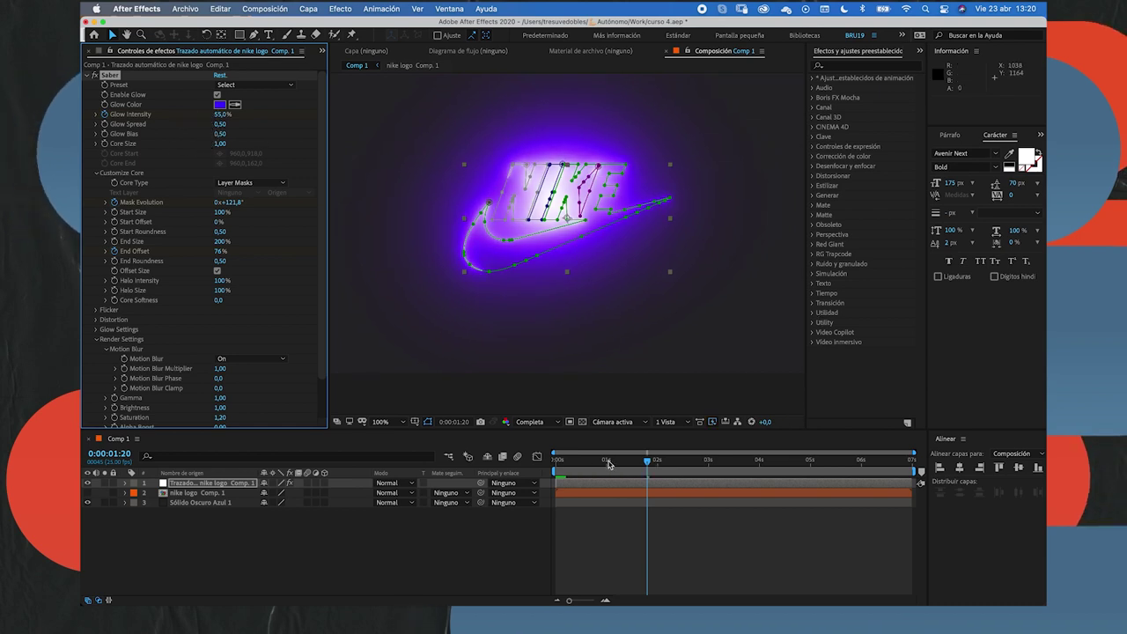
{"action": "key", "text": "super+z"}
Play and scrub the composition from its beginning to review the fading glow intensity.
{"action": "left_click", "coordinate": [559, 459]}
{"action": "key", "text": "space"}
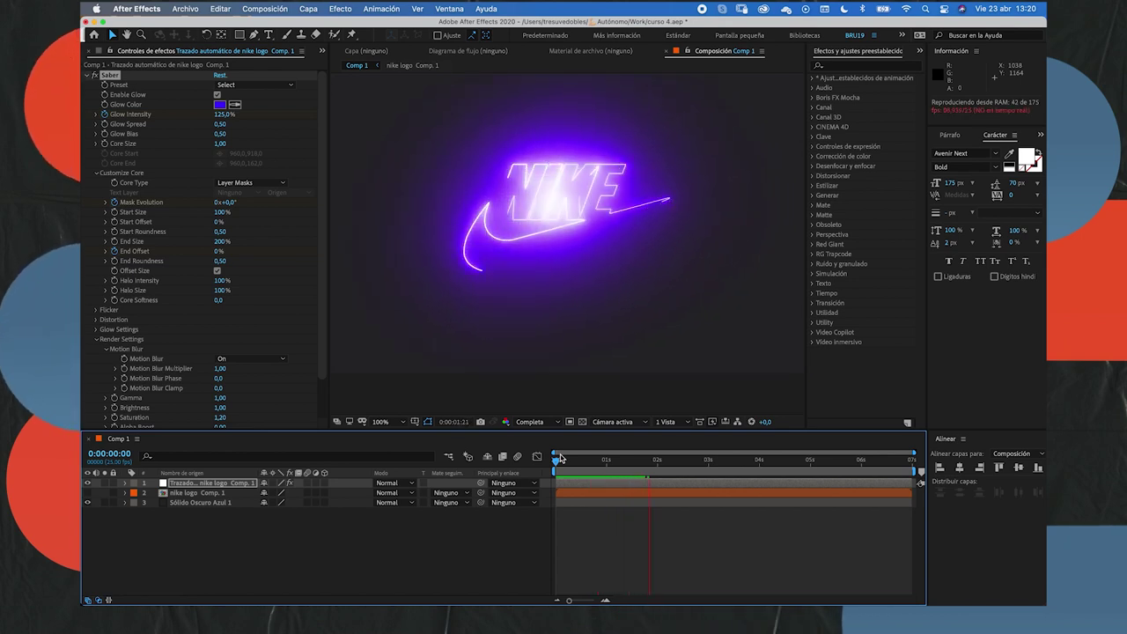
{"action": "left_click", "coordinate": [661, 459]}
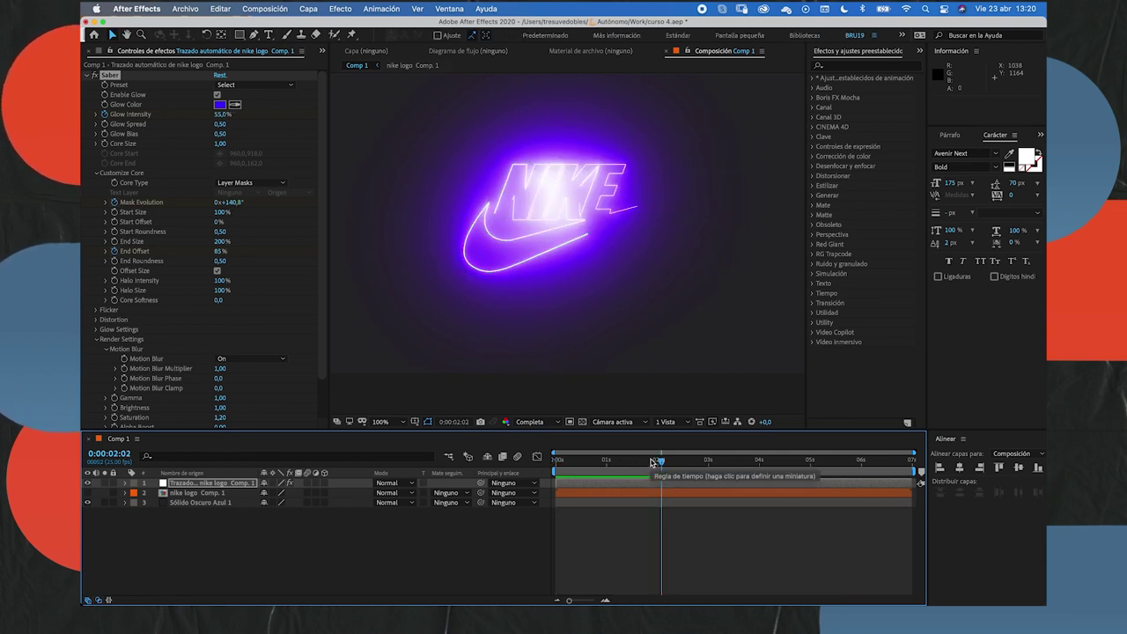
{"action": "left_click_drag", "start_coordinate": [676, 459], "coordinate": [568, 474]}
{"action": "key", "text": "space"}
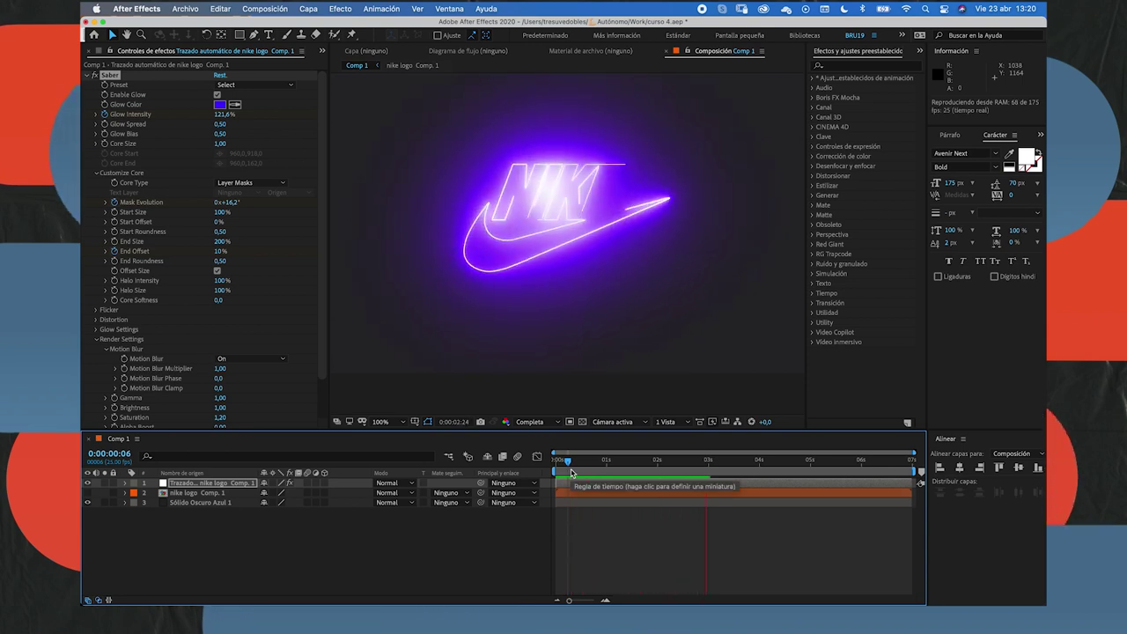
{"action": "key", "text": "space"}
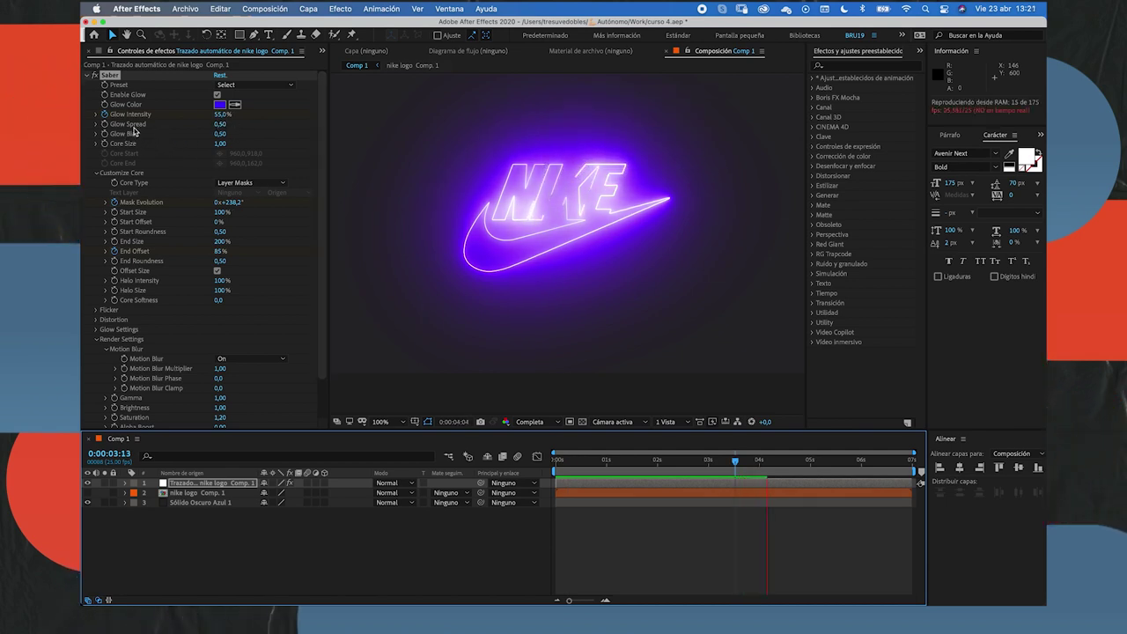
Try Saber's Glow Spread at 0,00 and restore it to 0,50.
{"action": "left_click_drag", "start_coordinate": [222, 127], "coordinate": [194, 150]}
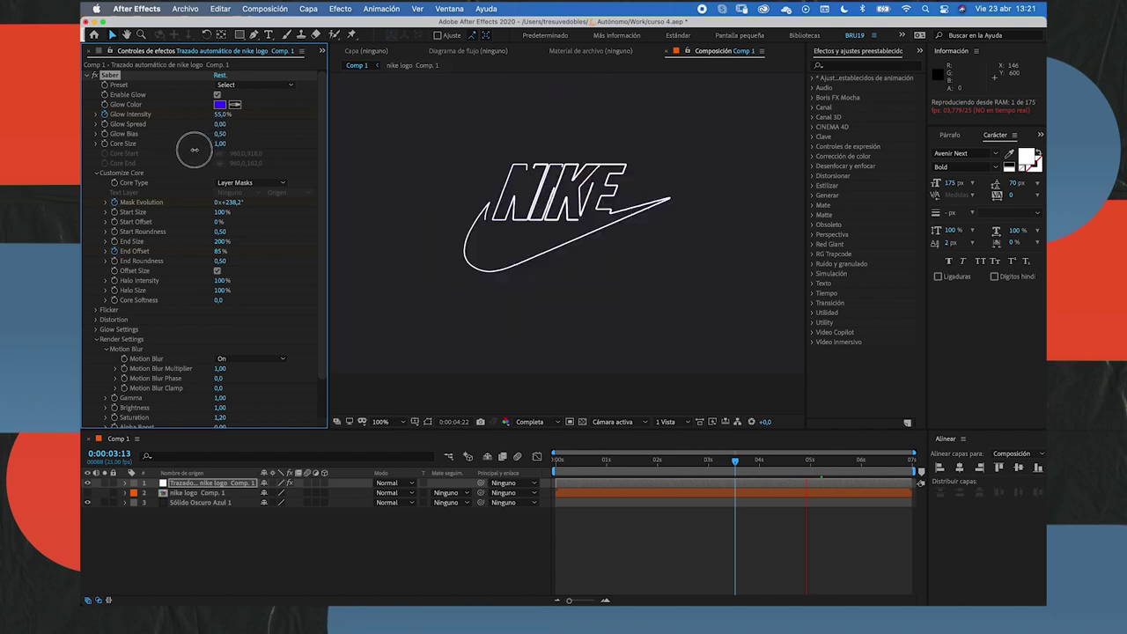
{"action": "left_click", "coordinate": [565, 462]}
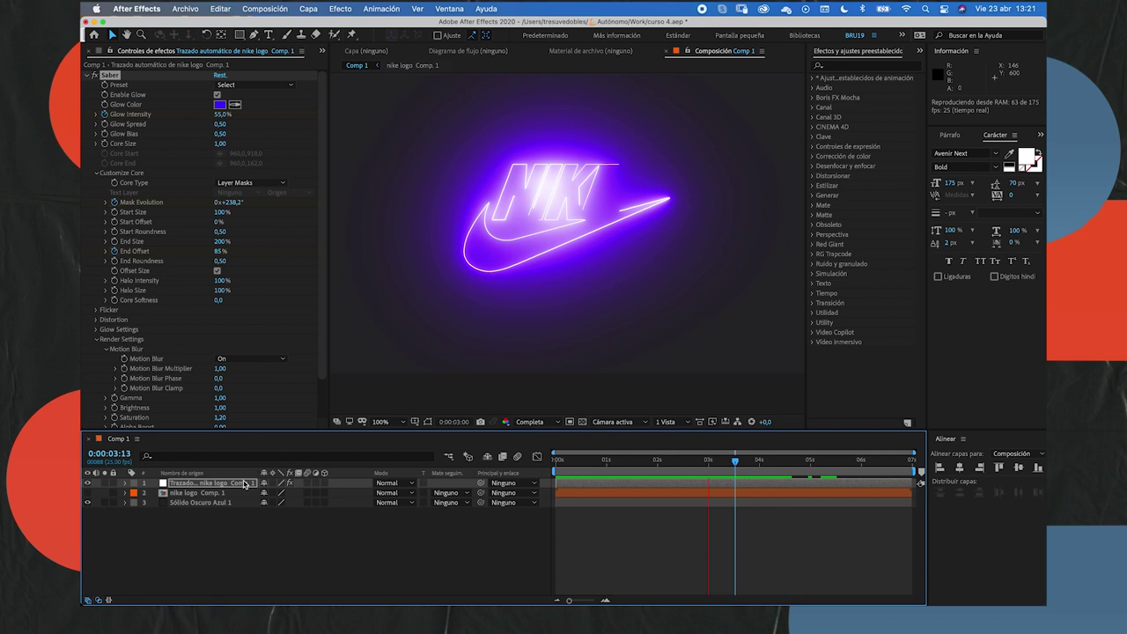
Apply Saber's Fire preset to the traced logo with the playhead at 0:00:01:11.
{"action": "left_click_drag", "start_coordinate": [676, 468], "coordinate": [555, 480]}
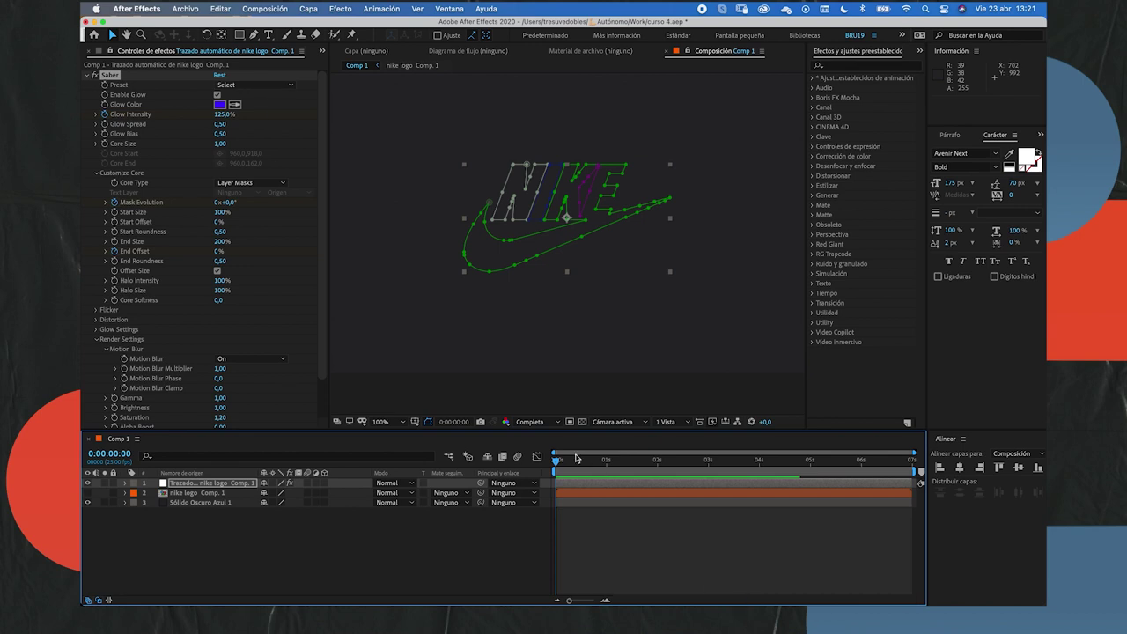
{"action": "left_click_drag", "start_coordinate": [571, 465], "coordinate": [629, 459]}
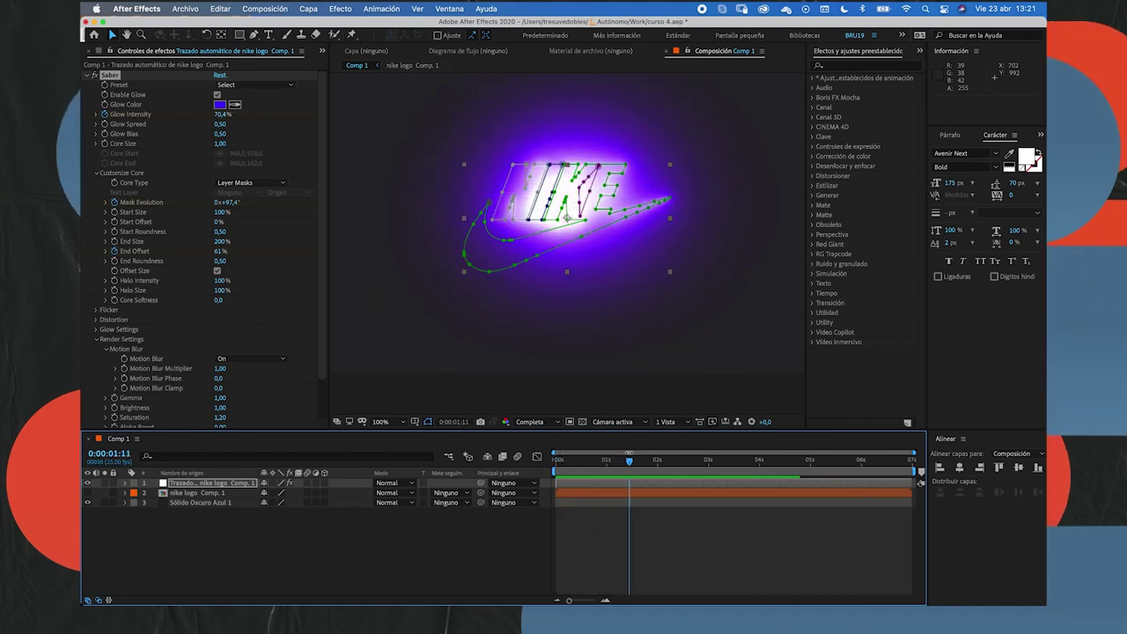
{"action": "left_click", "coordinate": [254, 84]}
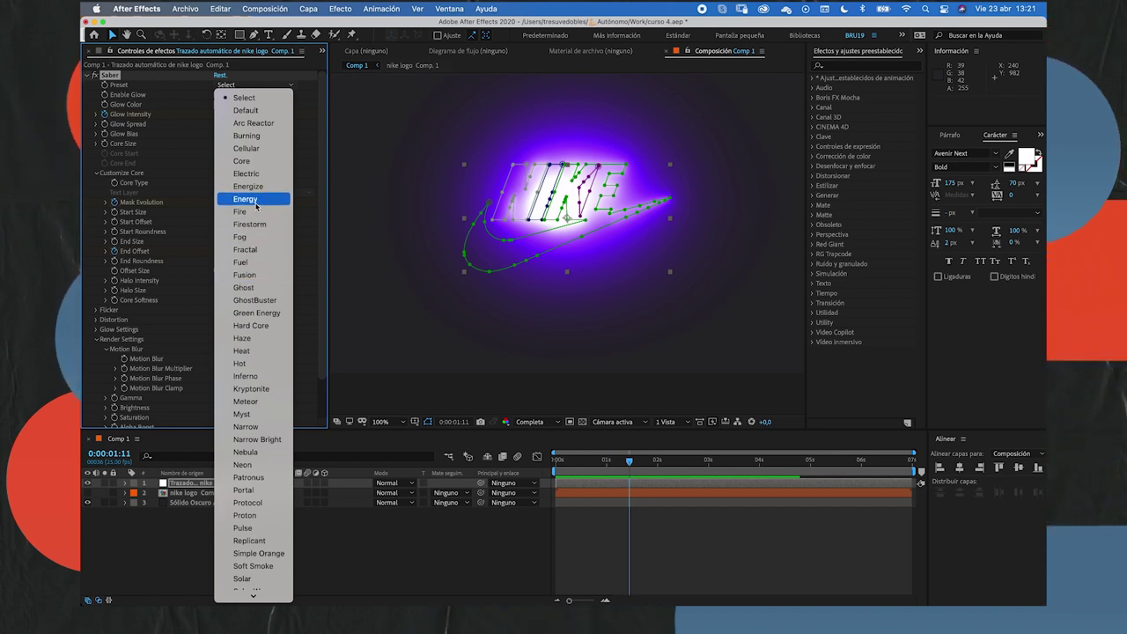
{"action": "left_click", "coordinate": [540, 352]}
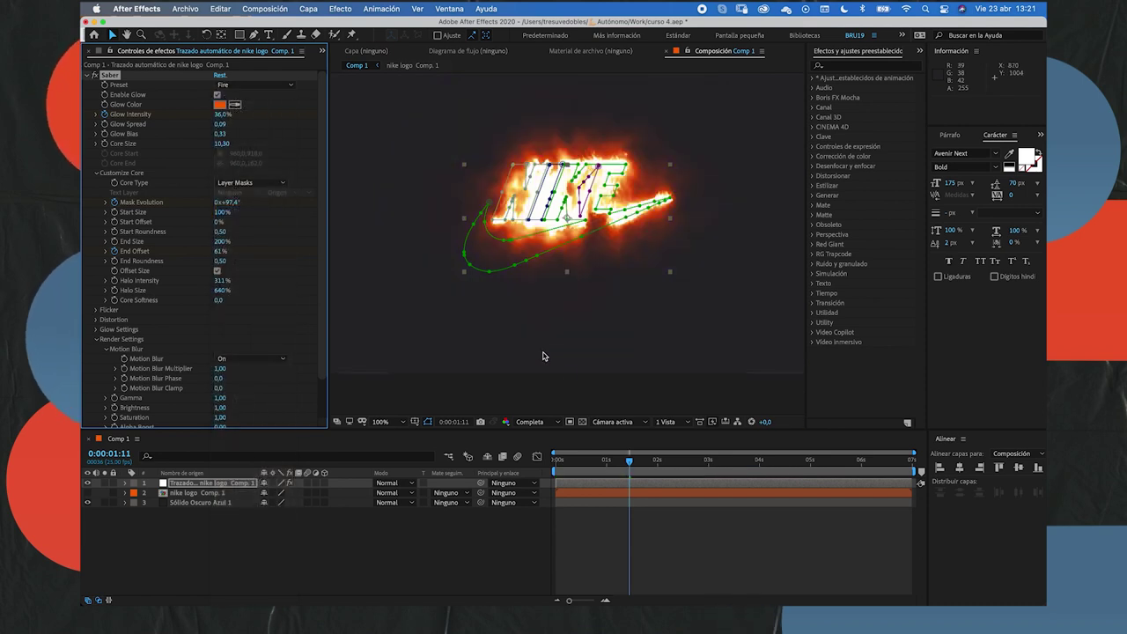
{"action": "left_click", "coordinate": [531, 532]}
Reduce Saber's Core Size to 1,40 at 0:00:00:13 and check the burning outline up to 0:00:02:21.
{"action": "left_click", "coordinate": [582, 461]}
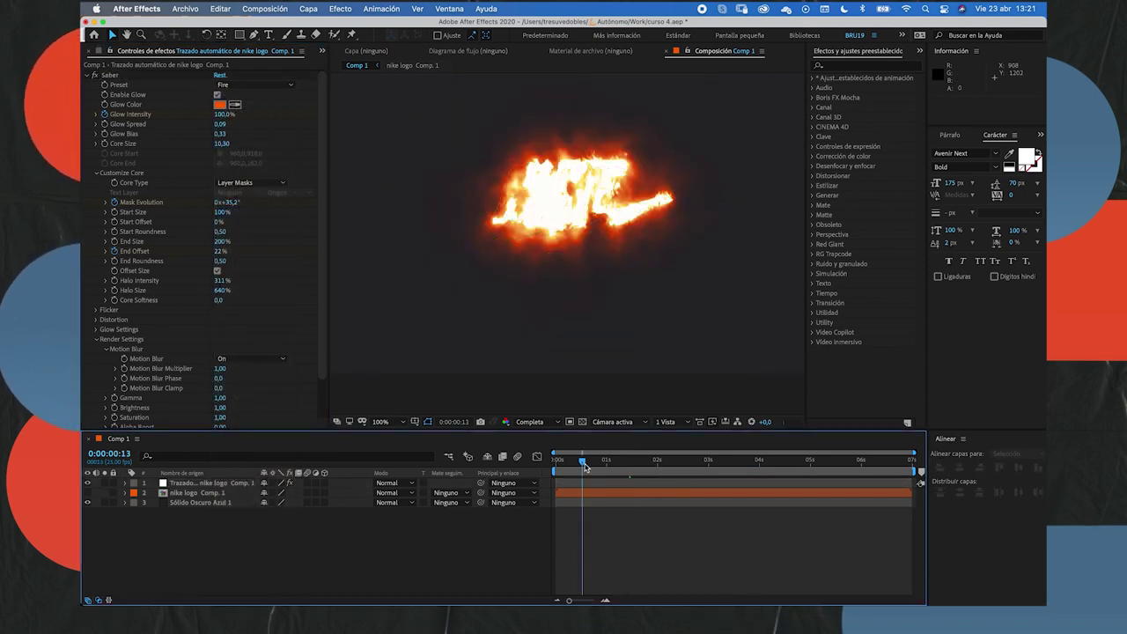
{"action": "left_click_drag", "start_coordinate": [221, 147], "coordinate": [185, 156]}
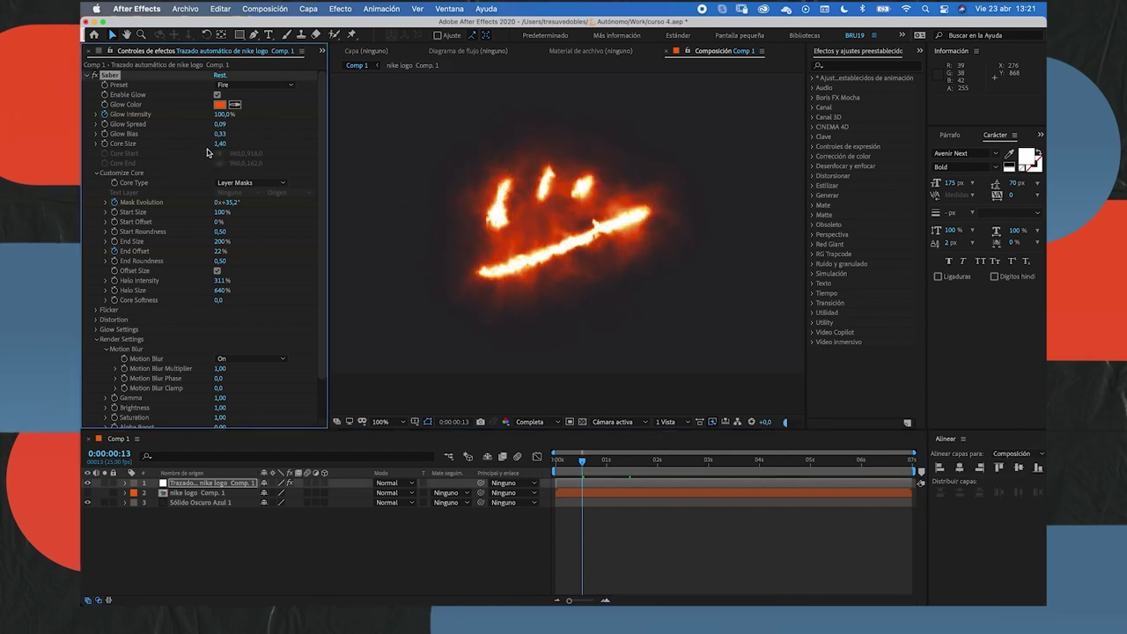
{"action": "left_click", "coordinate": [608, 463]}
{"action": "left_click_drag", "start_coordinate": [608, 463], "coordinate": [702, 464]}
{"action": "left_click", "coordinate": [449, 557]}
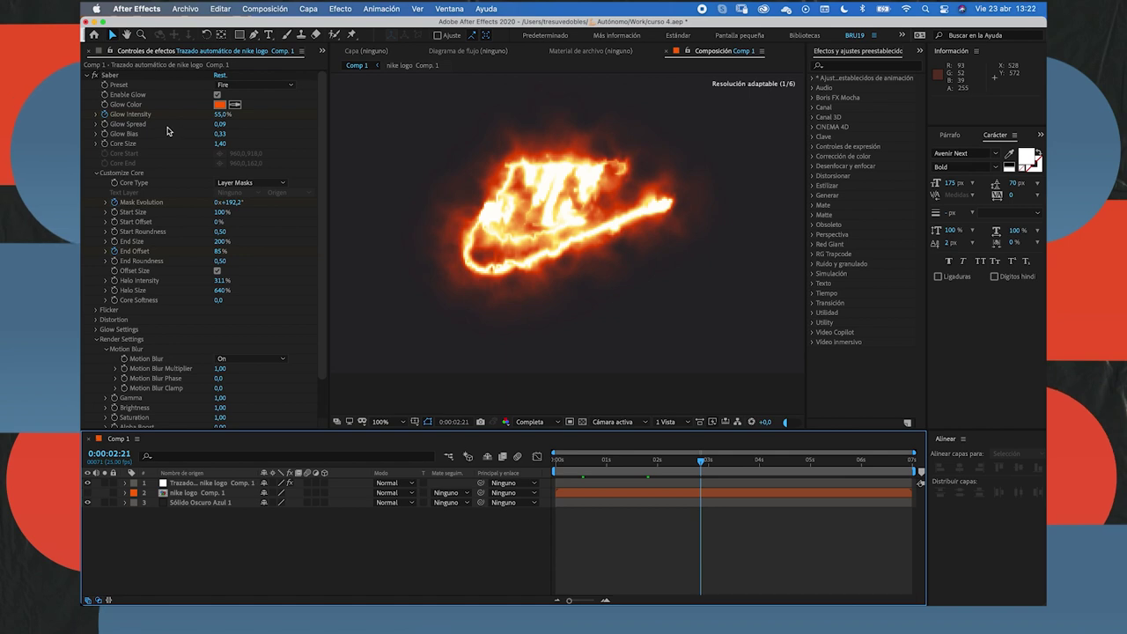
Set Saber's Glow Intensity to 38% at 0:00:02:21 and its Core Size to 0,60.
{"action": "left_click_drag", "start_coordinate": [220, 117], "coordinate": [218, 145]}
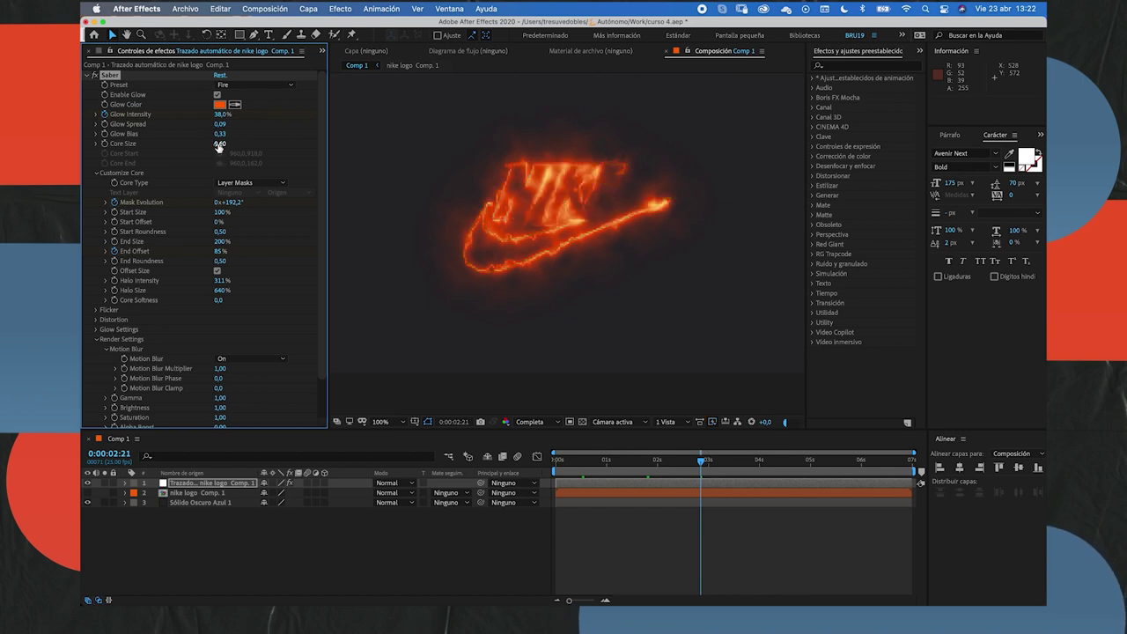
{"action": "key", "text": "super+shift+h"}
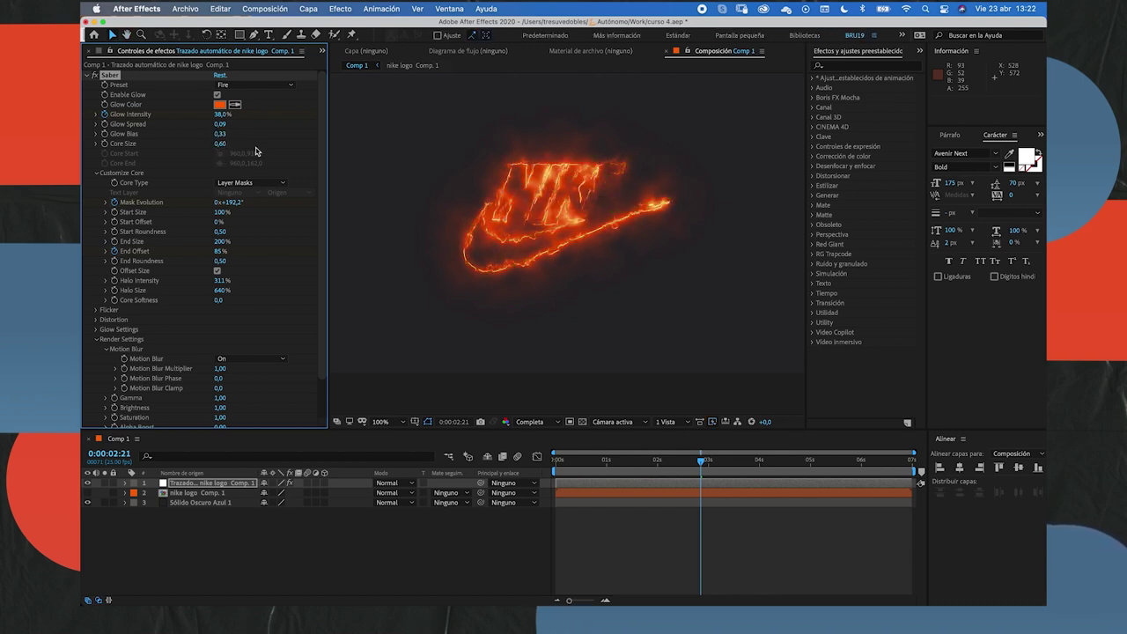
Scrub back to around 0:00:01:20 and play the composition to review the thinner fire outline.
{"action": "key", "text": "space"}
{"action": "left_click_drag", "start_coordinate": [703, 473], "coordinate": [642, 473]}
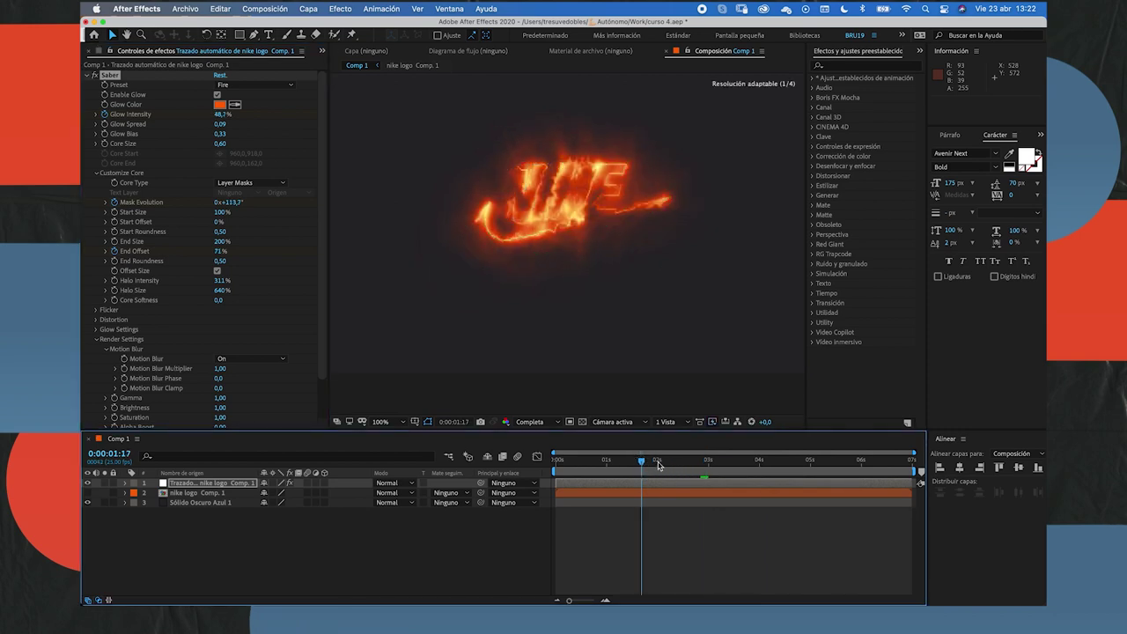
{"action": "left_click", "coordinate": [682, 466]}
{"action": "left_click_drag", "start_coordinate": [687, 468], "coordinate": [645, 464]}
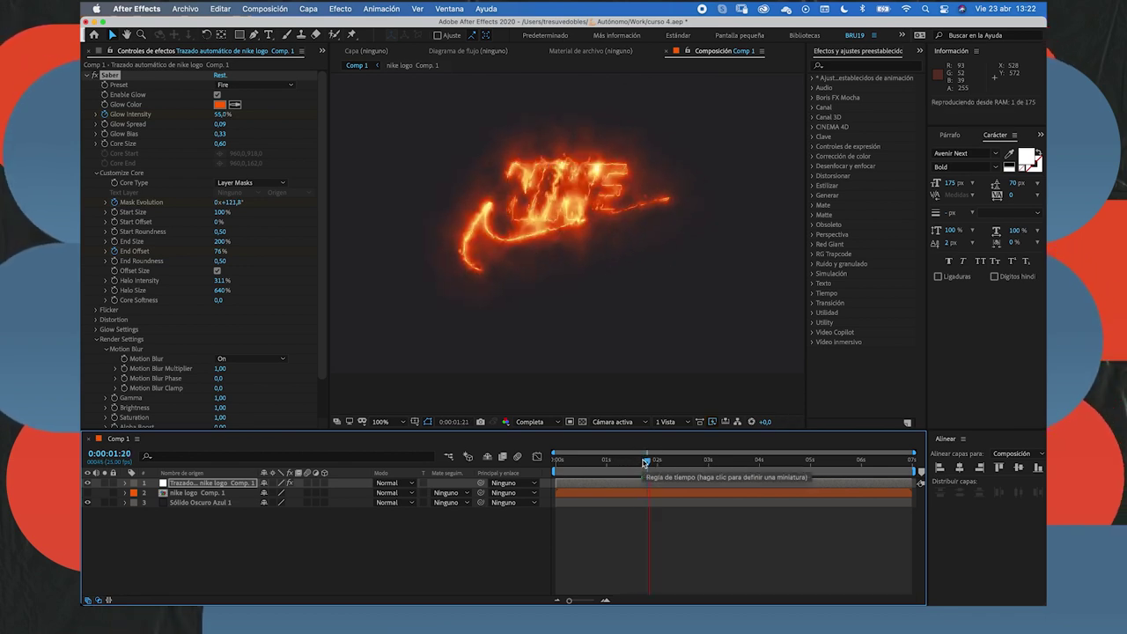
Preview the thinner fire outline up to 0:00:02:00 and apply Saber's Firestorm preset.
{"action": "key", "text": "space"}
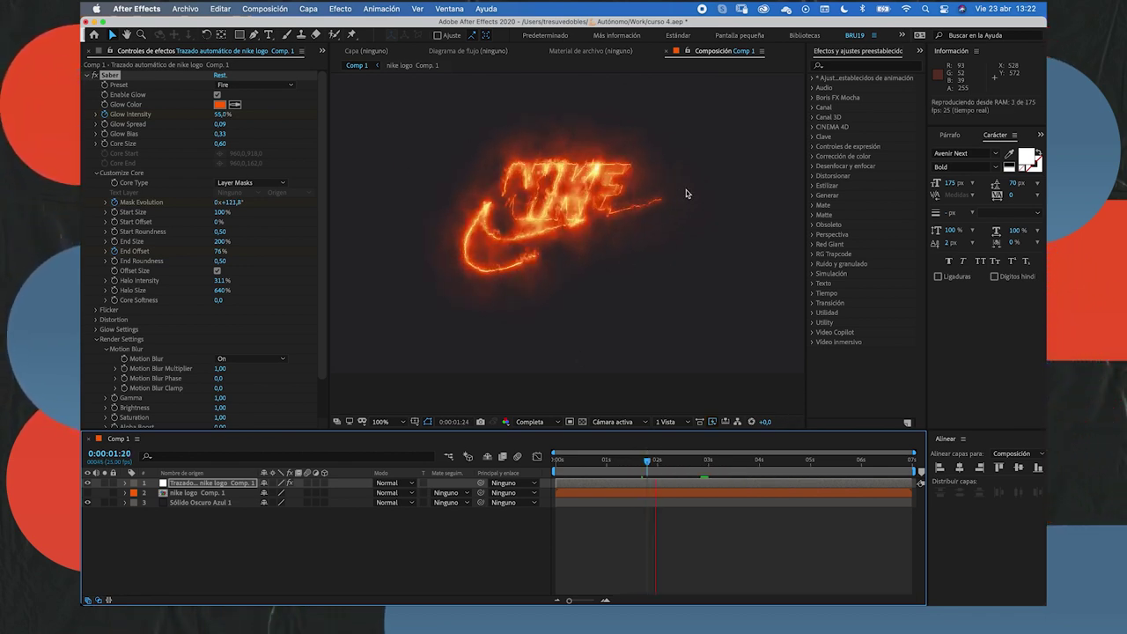
{"action": "key", "text": "space"}
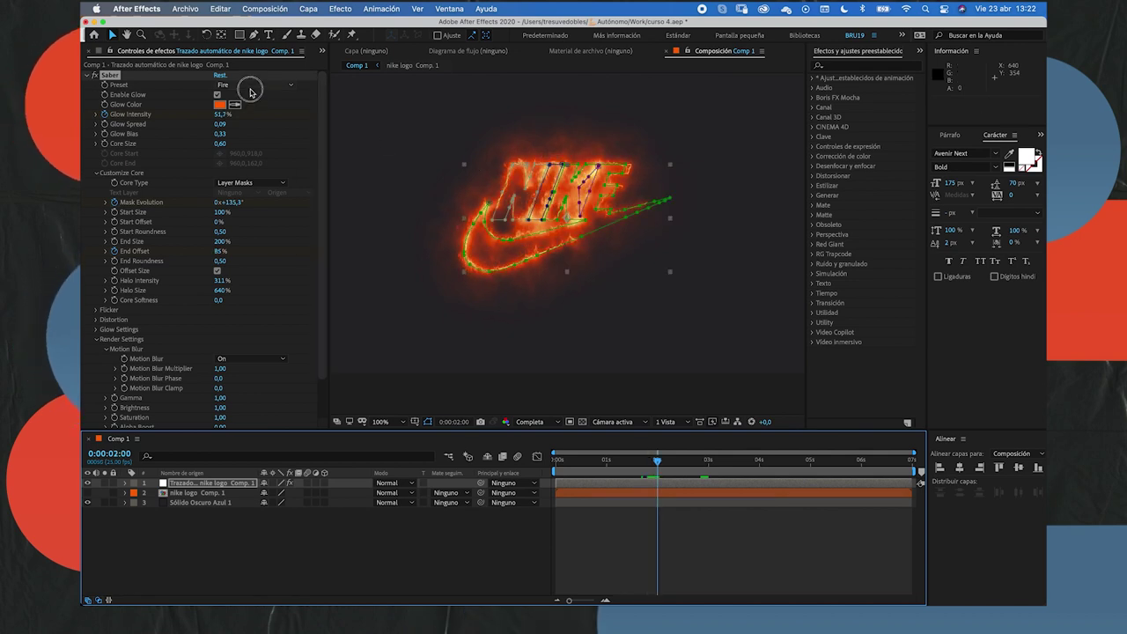
{"action": "left_click", "coordinate": [252, 84]}
{"action": "left_click", "coordinate": [242, 230]}
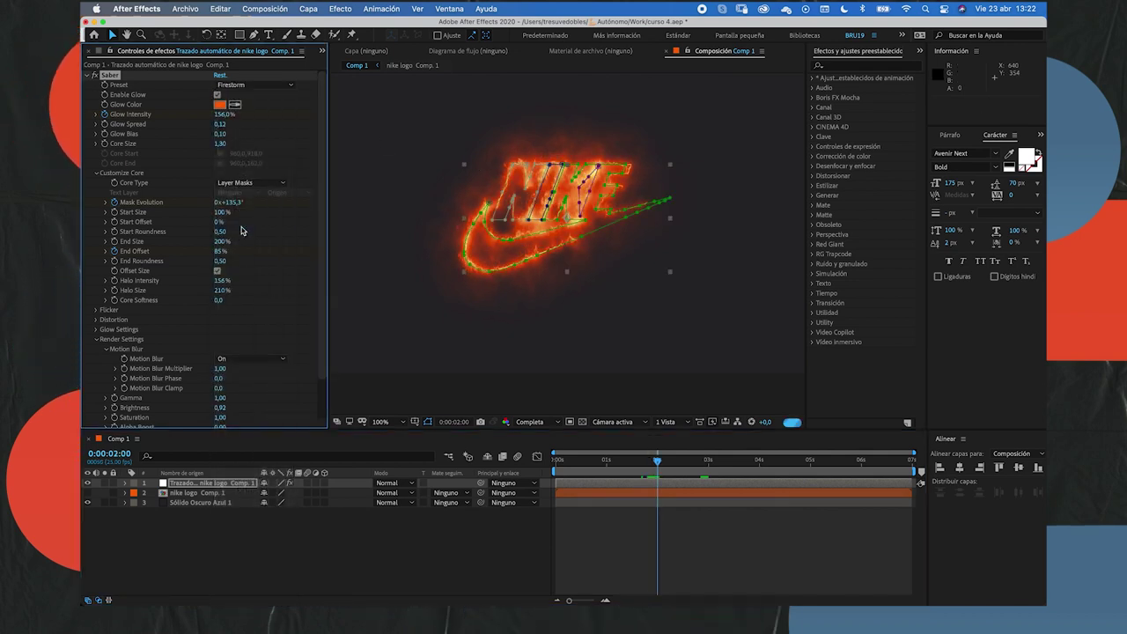
Apply Saber's Energy preset with Glow Intensity at 19% at 0:00:02:00 and preview the animation from the start.
{"action": "left_click", "coordinate": [249, 86]}
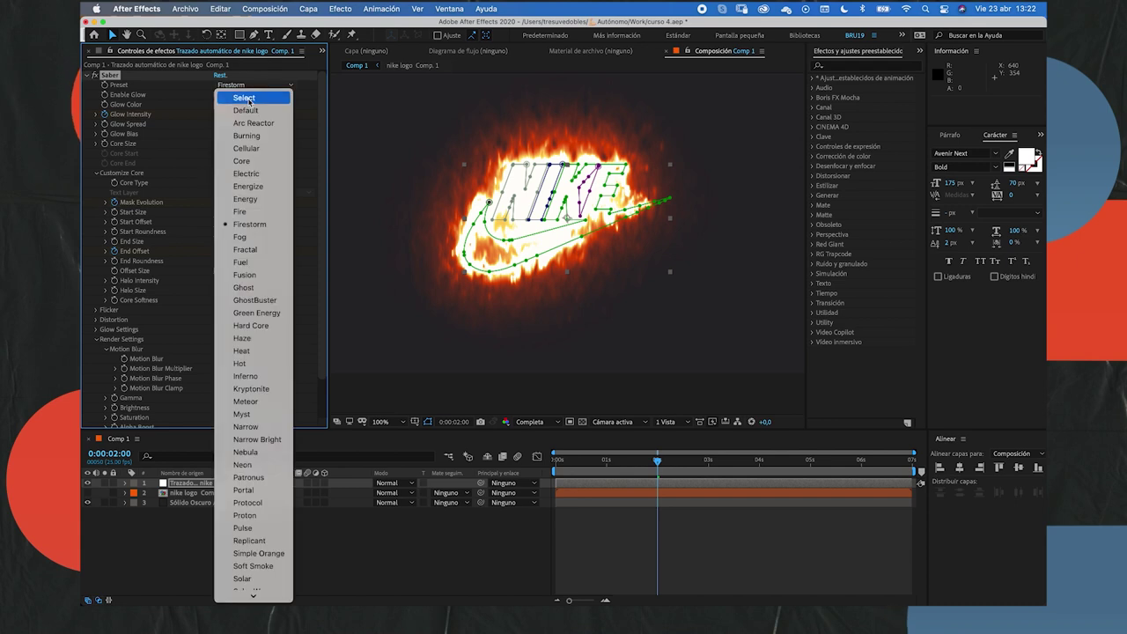
{"action": "left_click", "coordinate": [245, 200]}
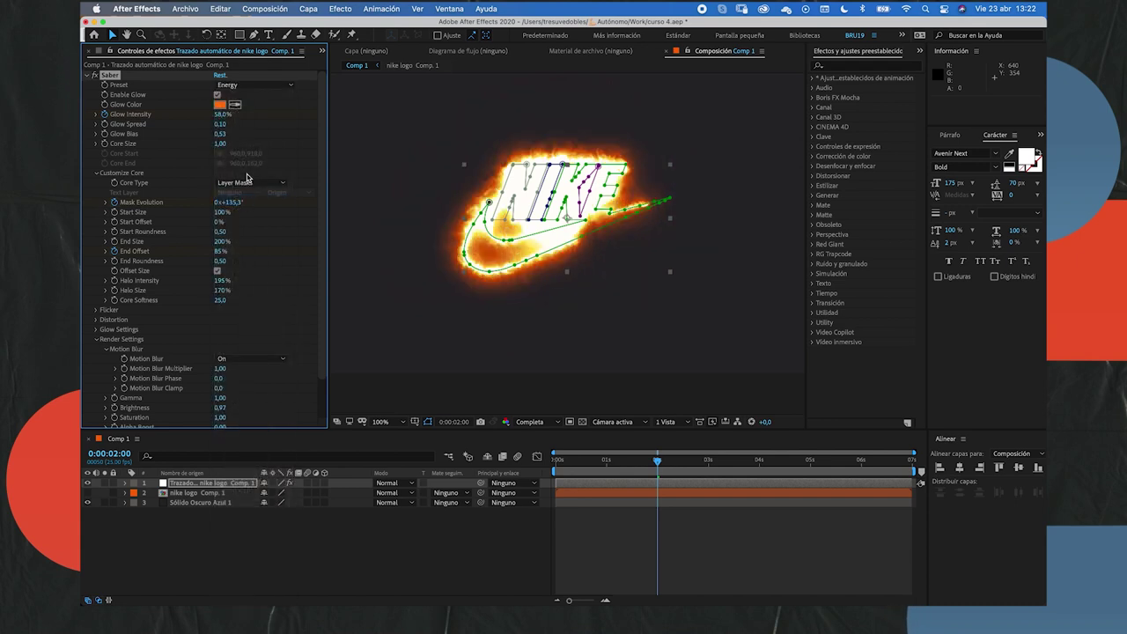
{"action": "mouse_move", "coordinate": [220, 117]}
{"action": "left_mouse_down"}
{"action": "mouse_move", "coordinate": [199, 121]}
{"action": "mouse_move", "coordinate": [208, 128]}
{"action": "left_mouse_up"}
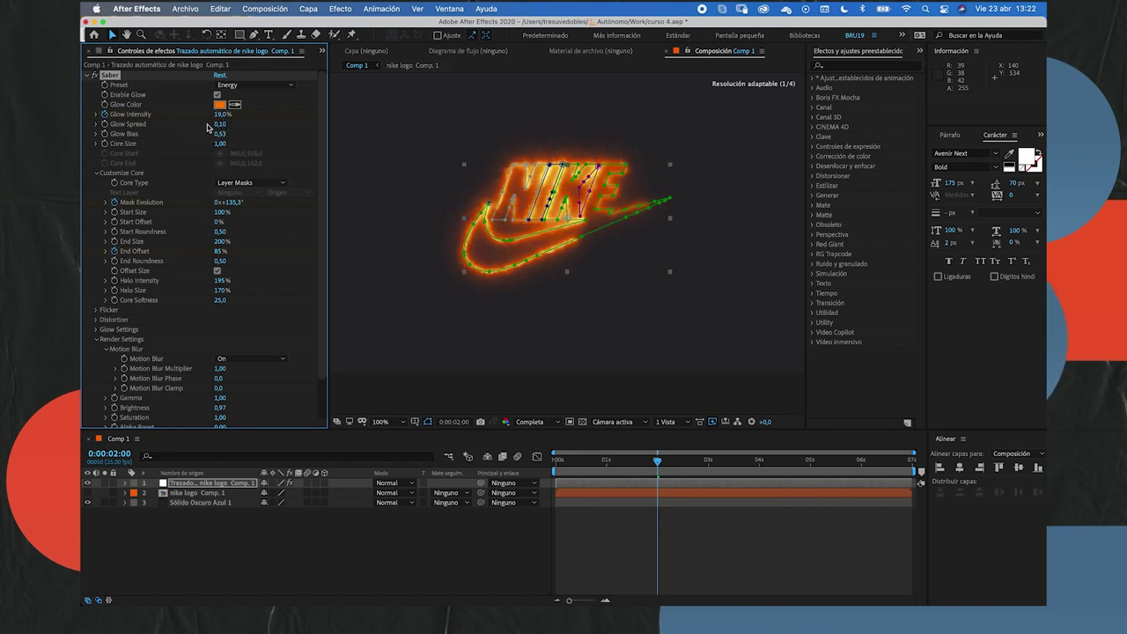
{"action": "key", "text": "space"}
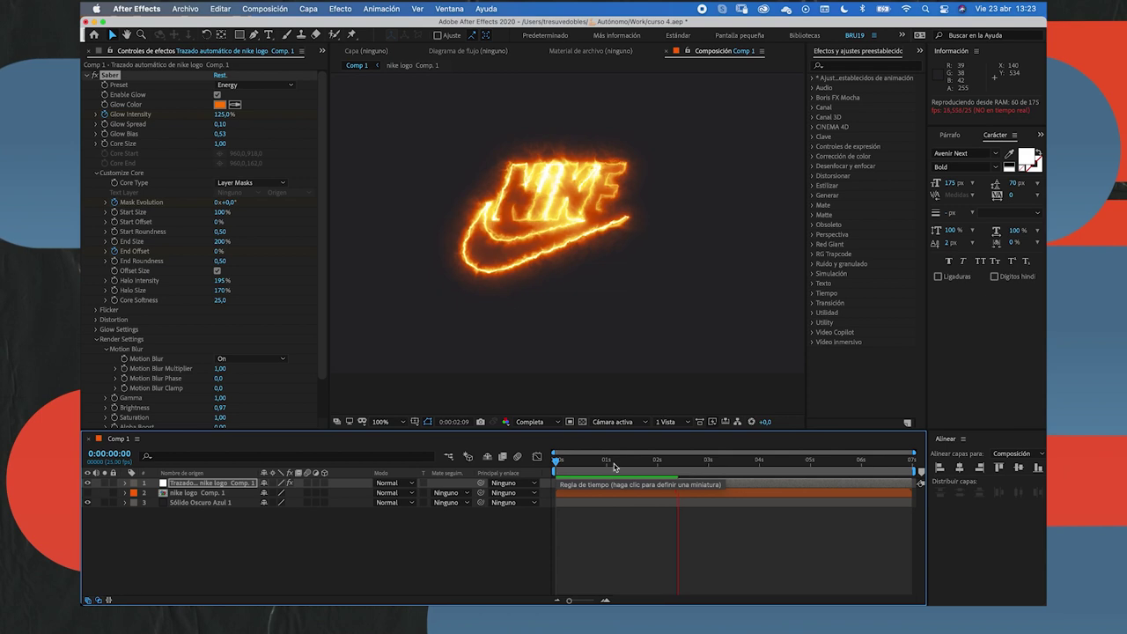
{"action": "mouse_move", "coordinate": [665, 467]}
{"action": "left_mouse_down"}
{"action": "mouse_move", "coordinate": [718, 468]}
{"action": "mouse_move", "coordinate": [653, 468]}
{"action": "left_mouse_up"}
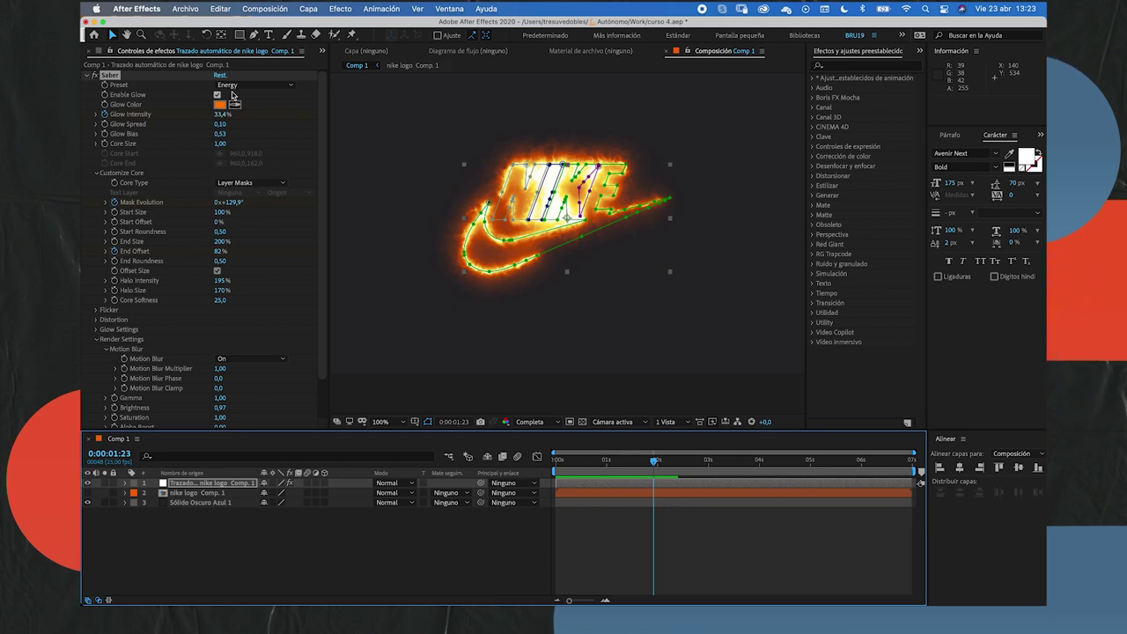
Apply Saber's Meteor preset and check the flaming outline at 0:00:00:15.
{"action": "left_click", "coordinate": [247, 85]}
{"action": "left_click", "coordinate": [241, 401]}
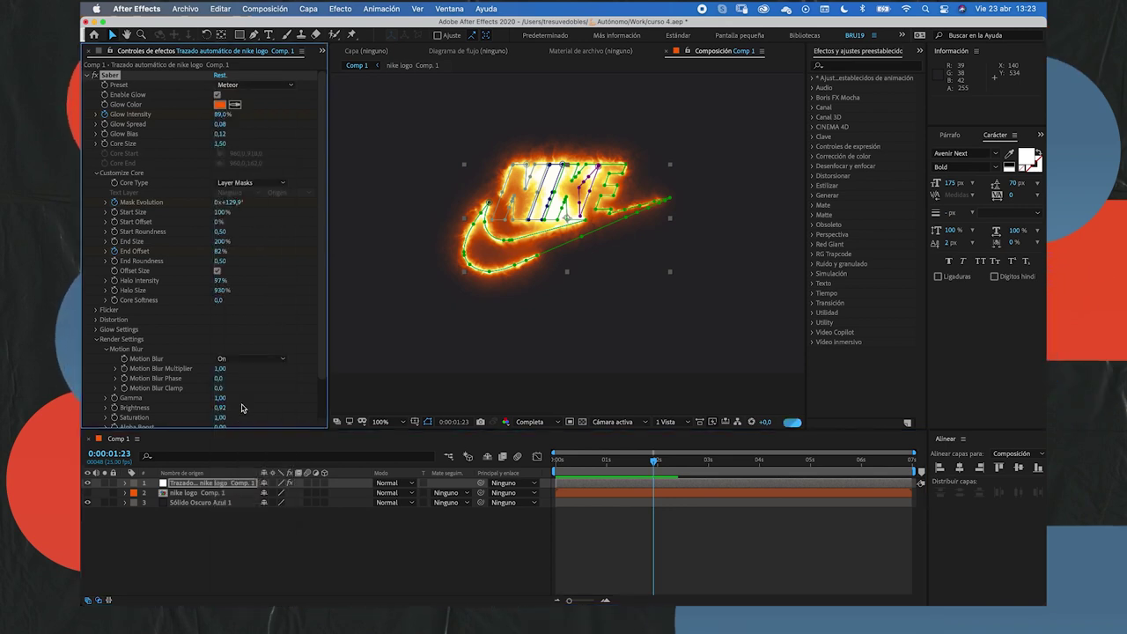
{"action": "left_click", "coordinate": [586, 459]}
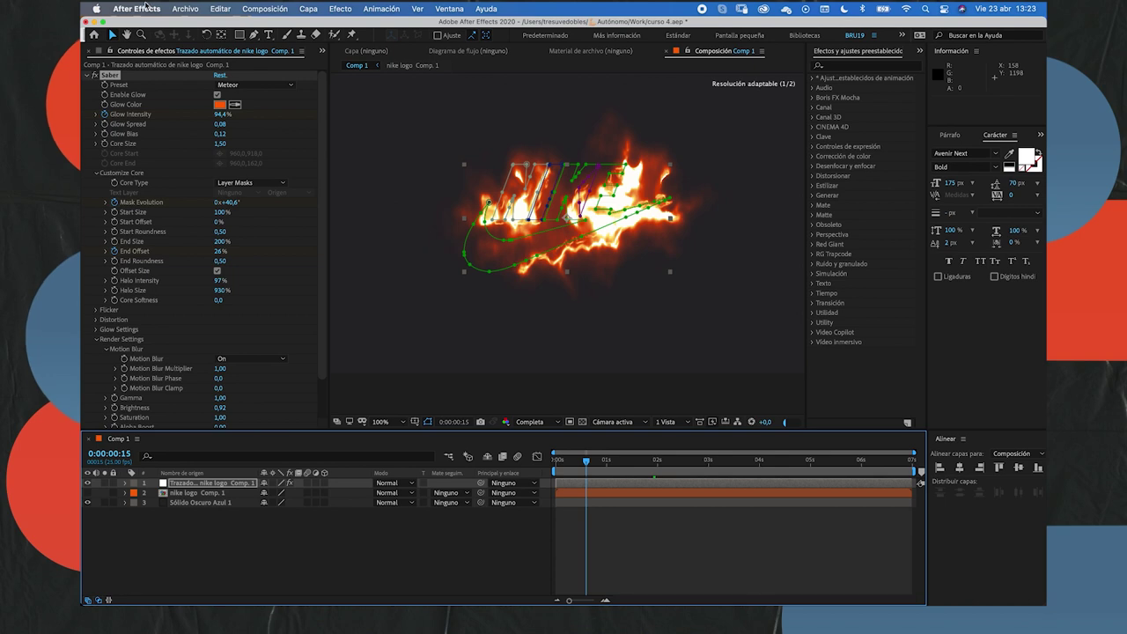
Apply Saber's Portal preset and preview the outline from 0:00:02:00.
{"action": "left_click", "coordinate": [239, 84]}
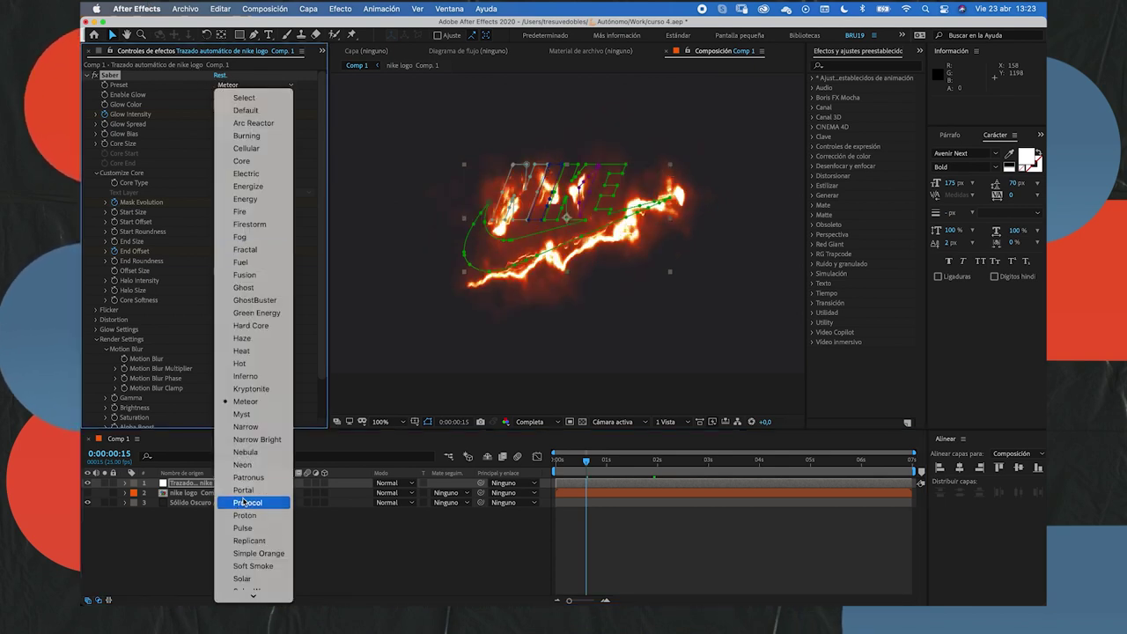
{"action": "left_click", "coordinate": [251, 489]}
{"action": "left_click_drag", "start_coordinate": [557, 460], "coordinate": [657, 460]}
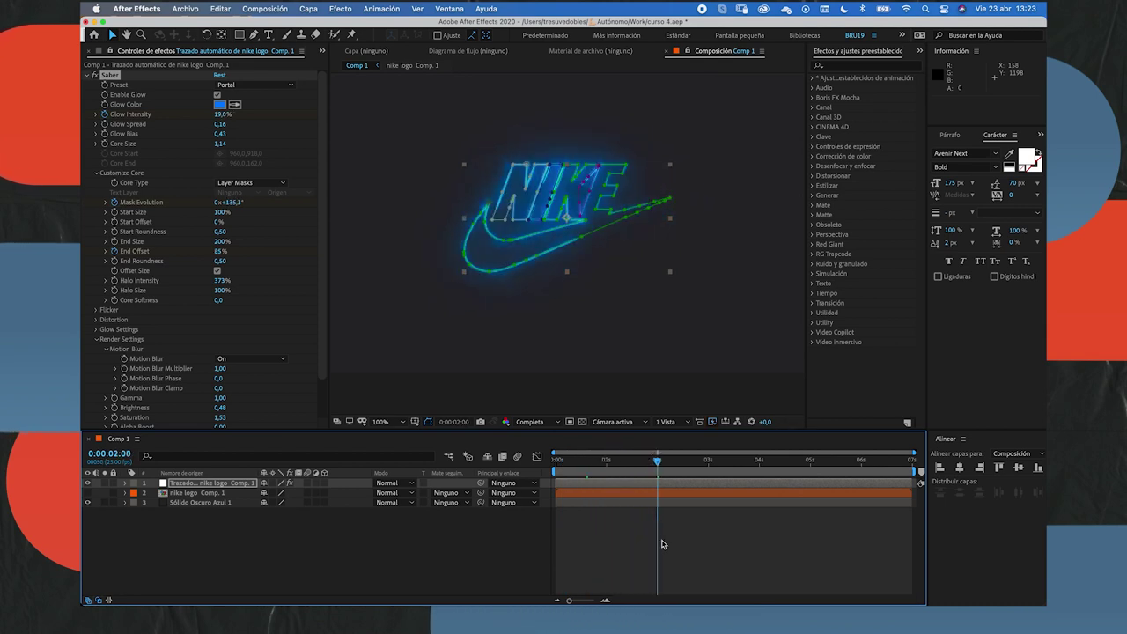
{"action": "key", "text": "space"}
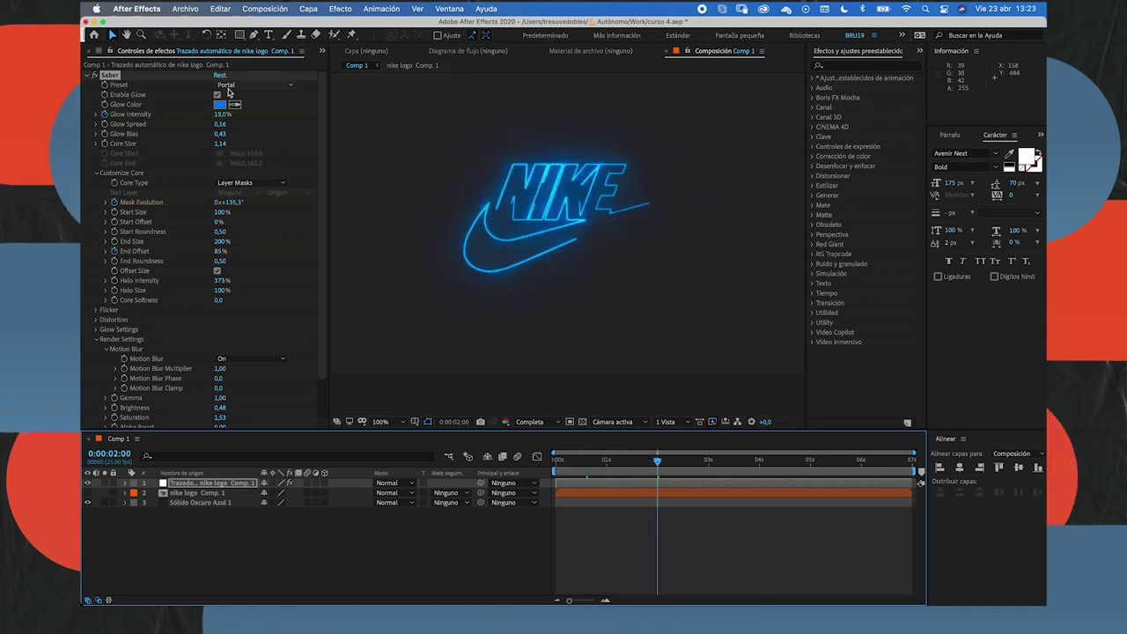
Apply Saber's StarKiller preset and preview the outline up to 0:00:02:15.
{"action": "left_click", "coordinate": [254, 84]}
{"action": "scroll", "coordinate": [264, 553], "scroll_direction": "down", "scroll_amount": 5}
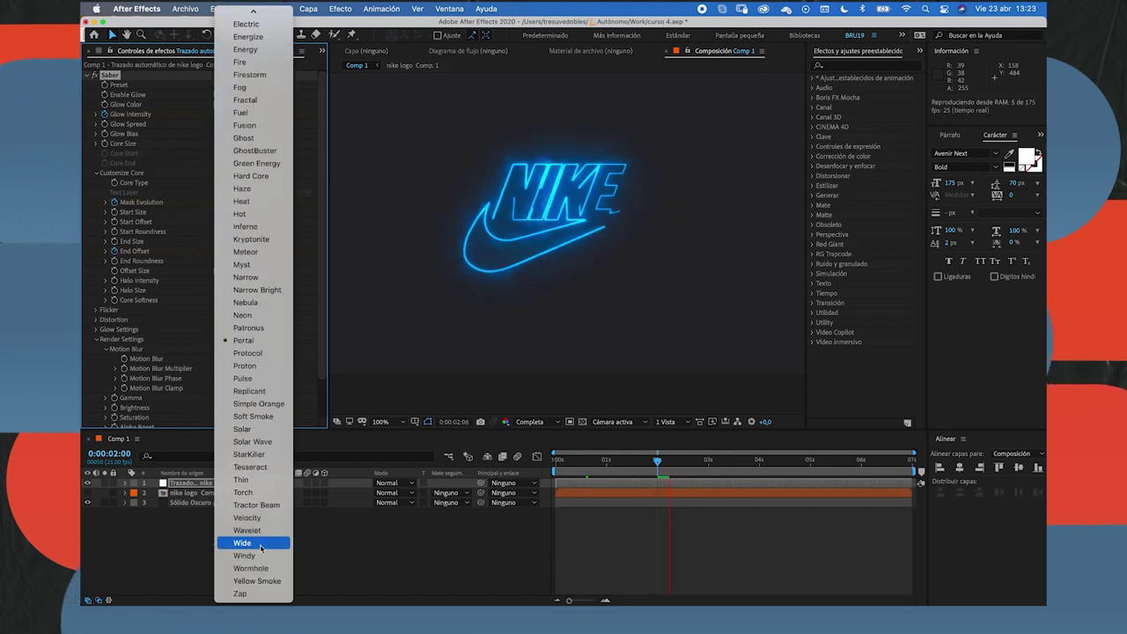
{"action": "left_click", "coordinate": [249, 454]}
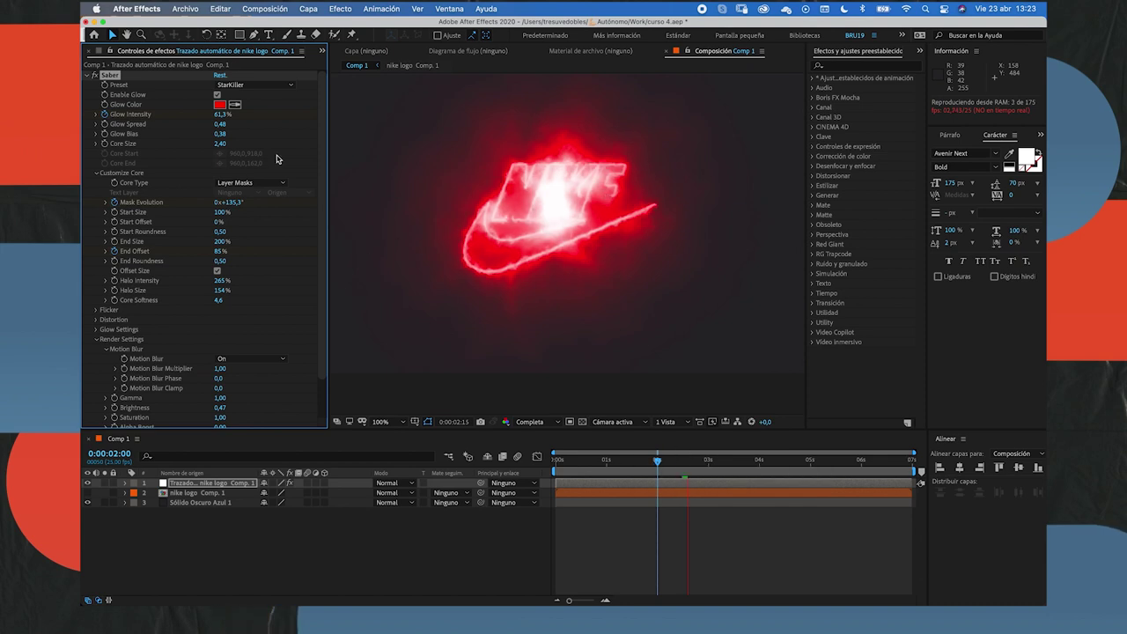
{"action": "key", "text": "space"}
Try Saber's Inferno preset on the traced logo at 0:00:02:15.
{"action": "left_click", "coordinate": [241, 88]}
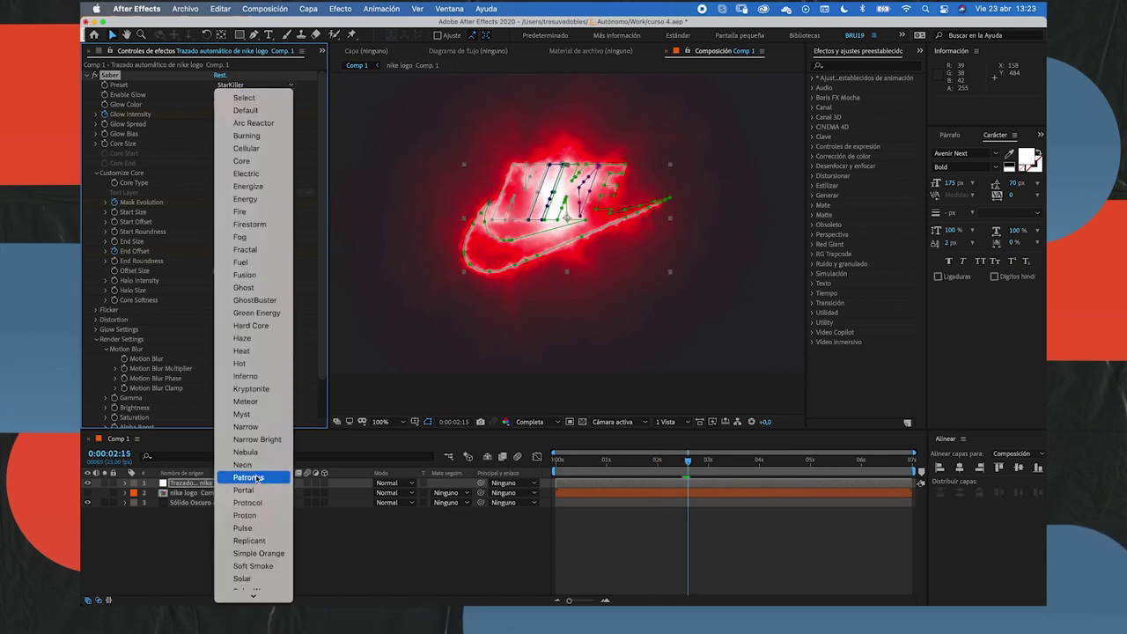
{"action": "left_click", "coordinate": [257, 379]}
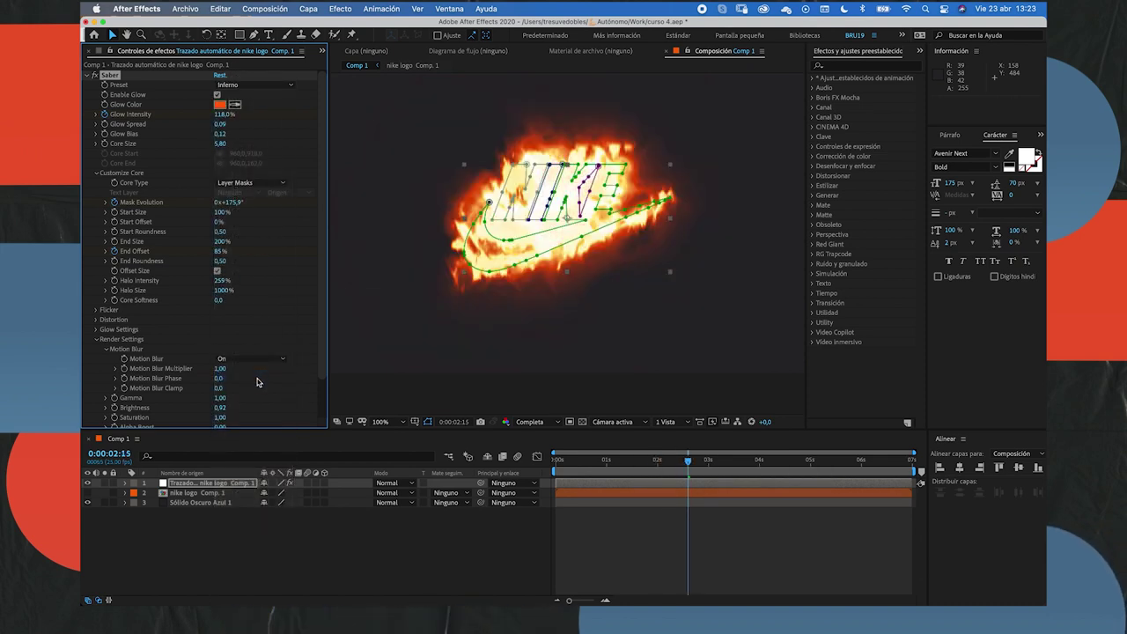
{"action": "left_click", "coordinate": [260, 86]}
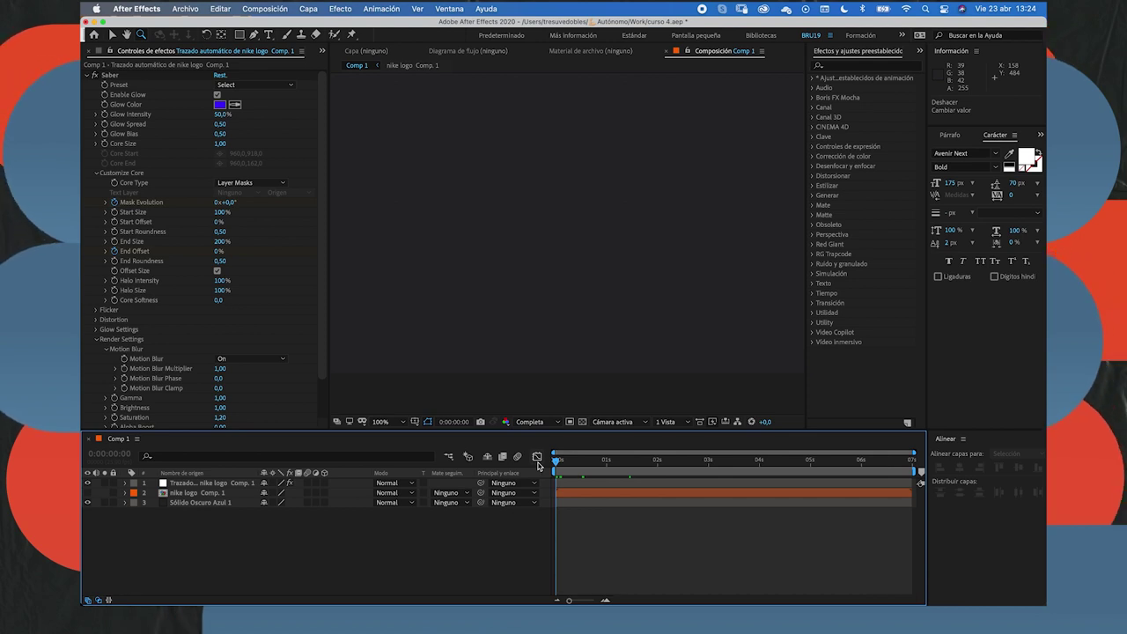
Duplicate the traced logo layer and shift the upper copy to start at 0:00:00:12.
{"action": "left_click", "coordinate": [181, 484]}
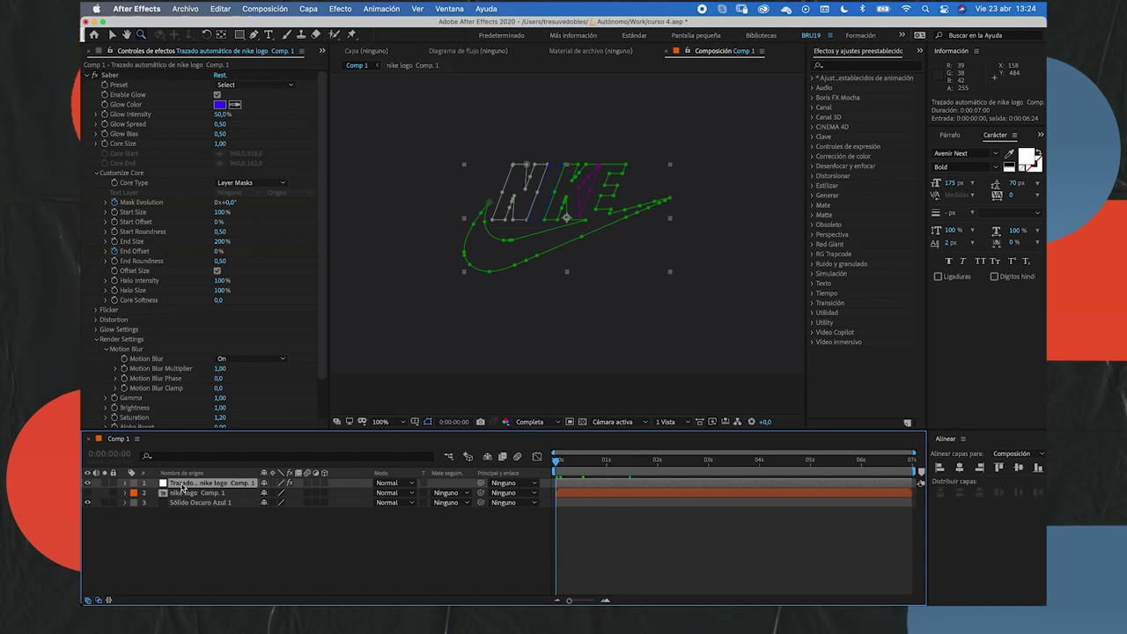
{"action": "key", "text": "super+d"}
{"action": "left_click_drag", "start_coordinate": [589, 488], "coordinate": [602, 462]}
Set the lower traced logo layer's Saber Glow Color to pink, FF00B1.
{"action": "left_click", "coordinate": [582, 493]}
{"action": "left_click", "coordinate": [574, 460]}
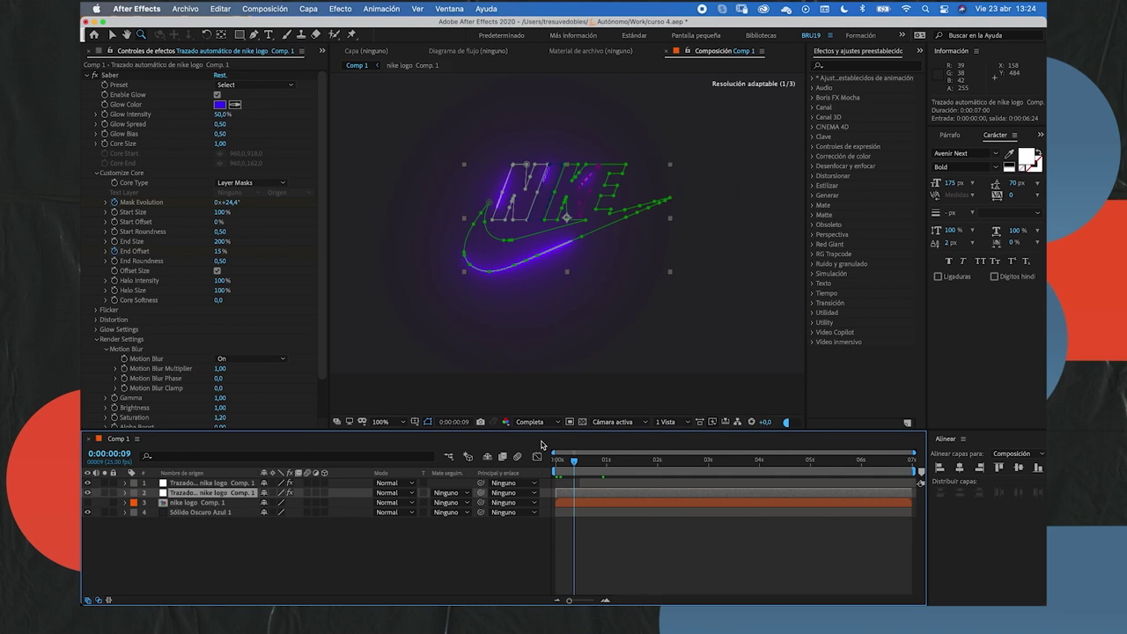
{"action": "left_click", "coordinate": [220, 105]}
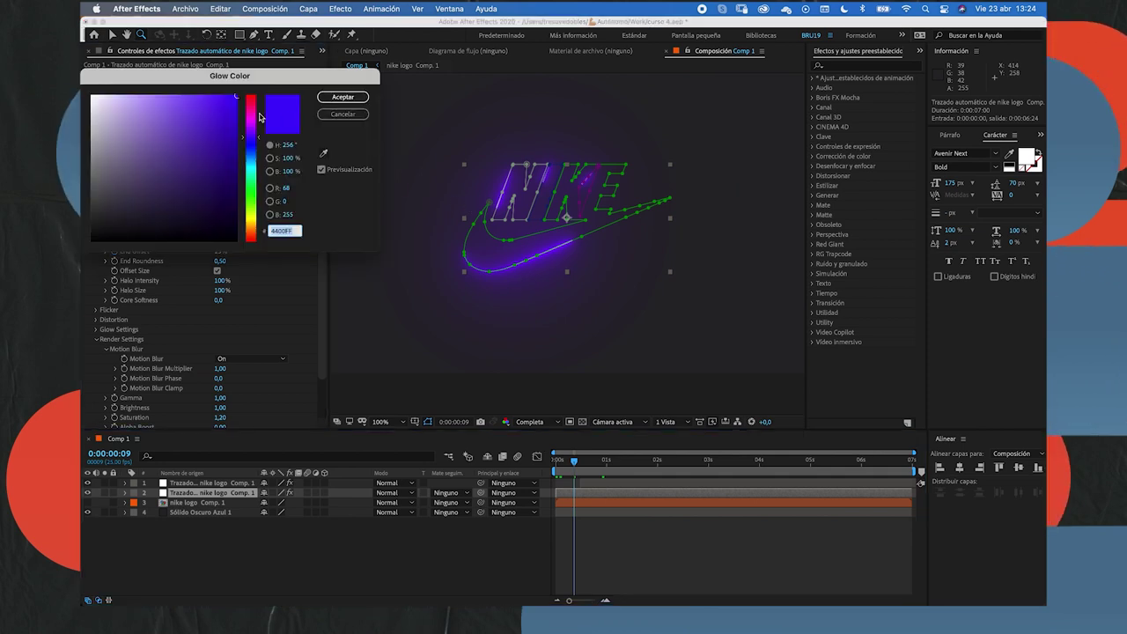
{"action": "left_click_drag", "start_coordinate": [253, 139], "coordinate": [255, 118]}
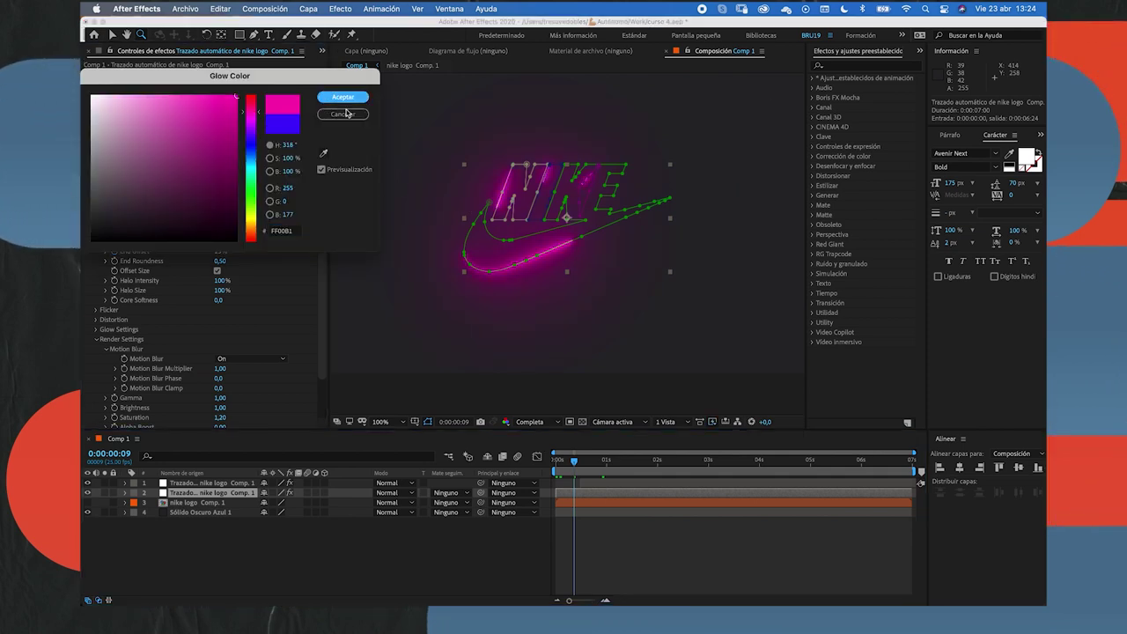
{"action": "left_click", "coordinate": [343, 97]}
Play the composition from near the start to review the staggered pink and violet outlines.
{"action": "mouse_move", "coordinate": [574, 462]}
{"action": "left_mouse_down"}
{"action": "mouse_move", "coordinate": [601, 463]}
{"action": "mouse_move", "coordinate": [549, 476]}
{"action": "left_mouse_up"}
{"action": "key", "text": "space"}
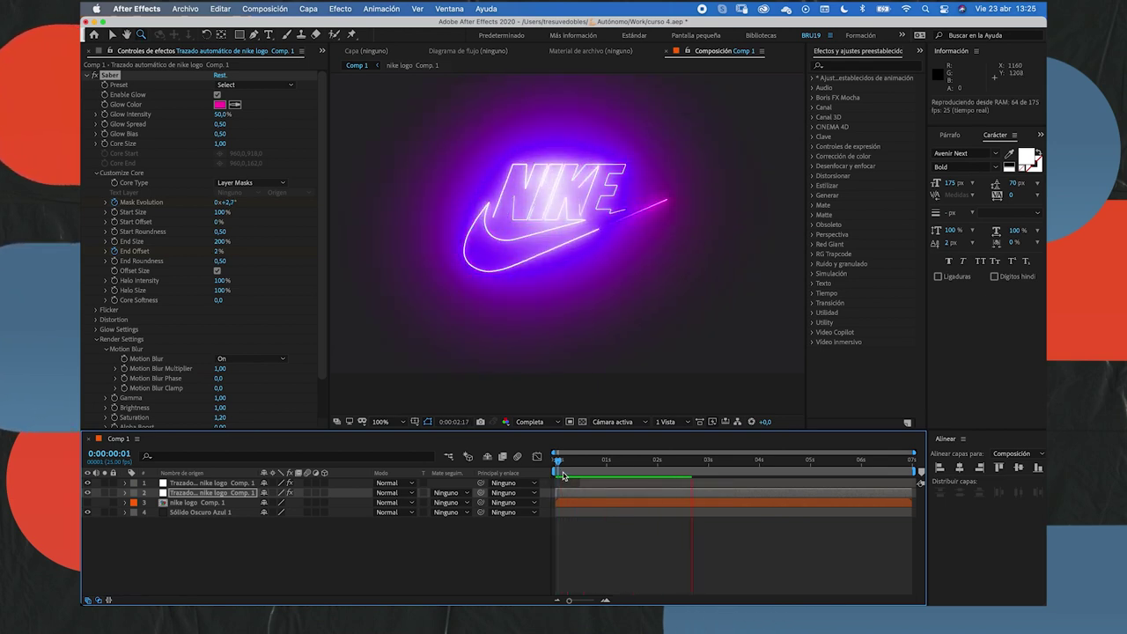
{"action": "key", "text": "space"}
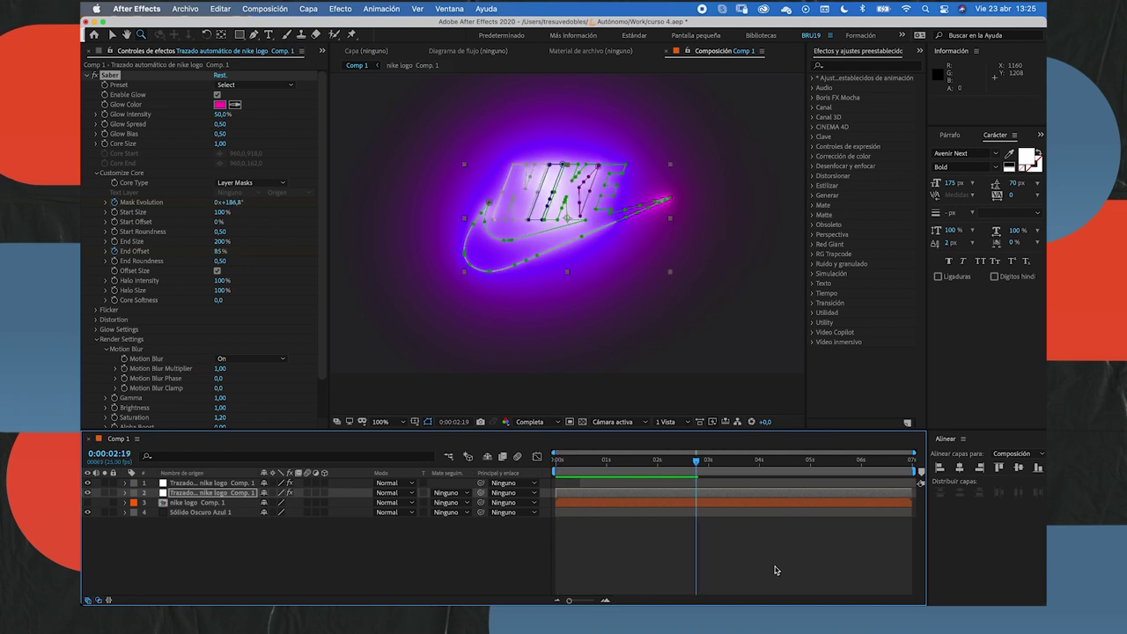
Try a Core Size of 0,40 on the upper traced layer in a preview, and restore it to 1,00.
{"action": "left_click", "coordinate": [653, 484]}
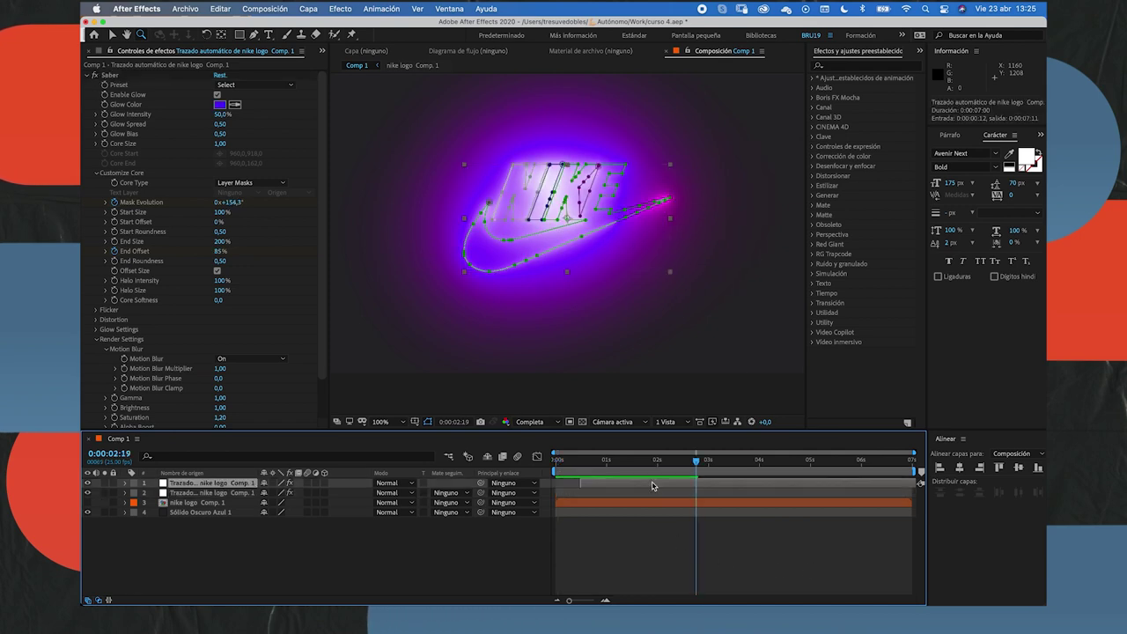
{"action": "left_click", "coordinate": [234, 143]}
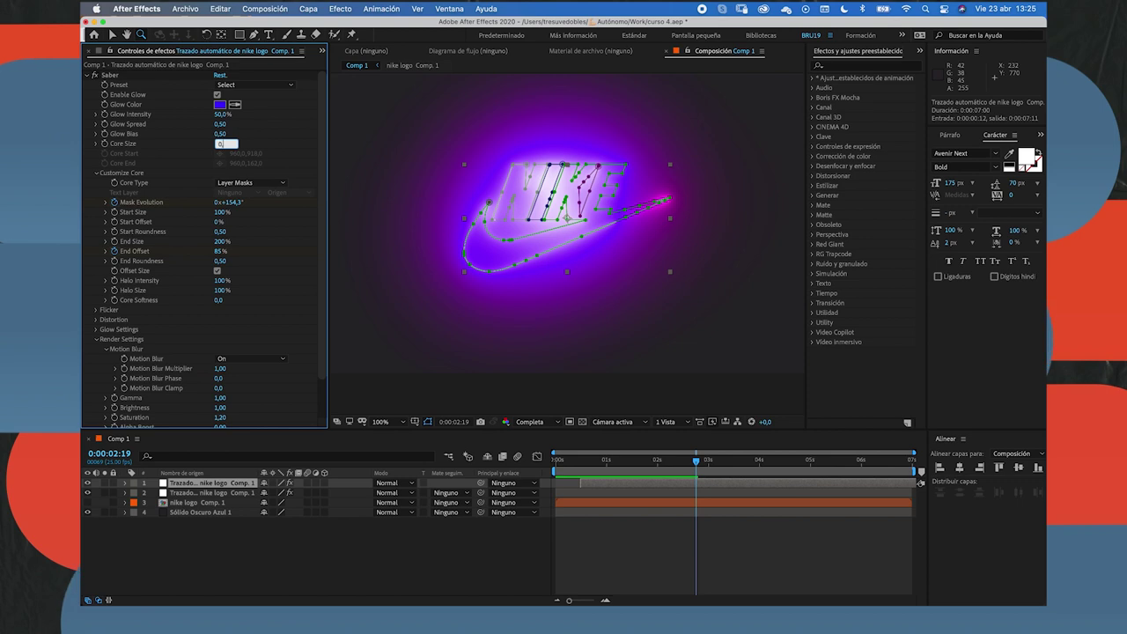
{"action": "type", "text": "0,4"}
{"action": "key", "text": "Return"}
{"action": "key", "text": "space"}
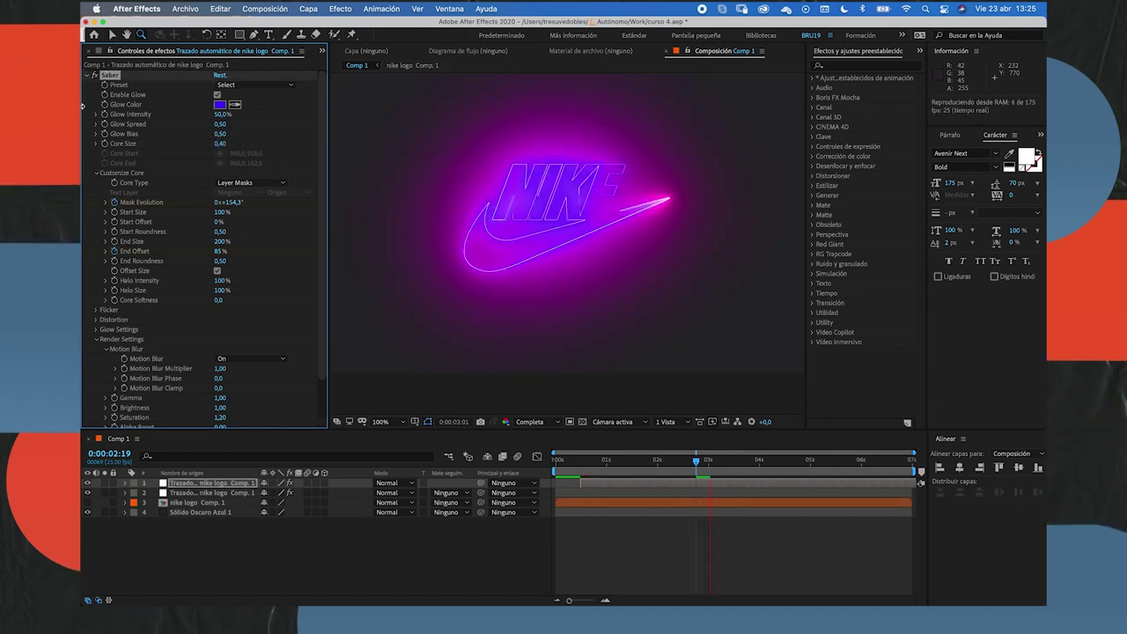
{"action": "left_click_drag", "start_coordinate": [227, 143], "coordinate": [227, 145]}
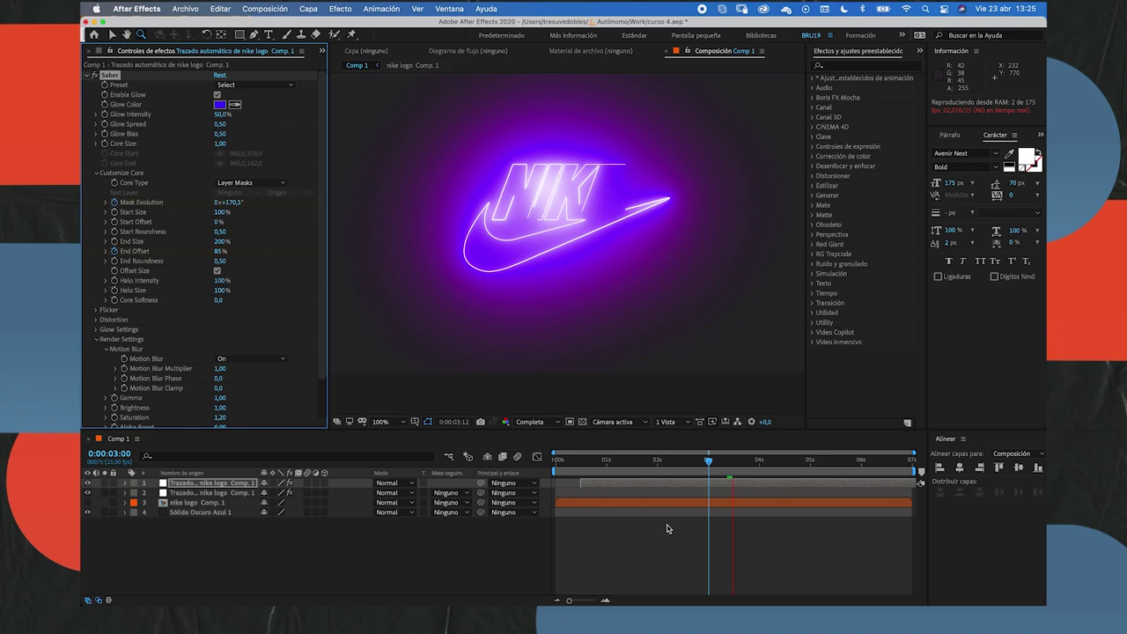
Set Saber's Core Size to 0,50 on the lower, pink traced logo layer.
{"action": "left_click", "coordinate": [601, 459]}
{"action": "left_click", "coordinate": [590, 495]}
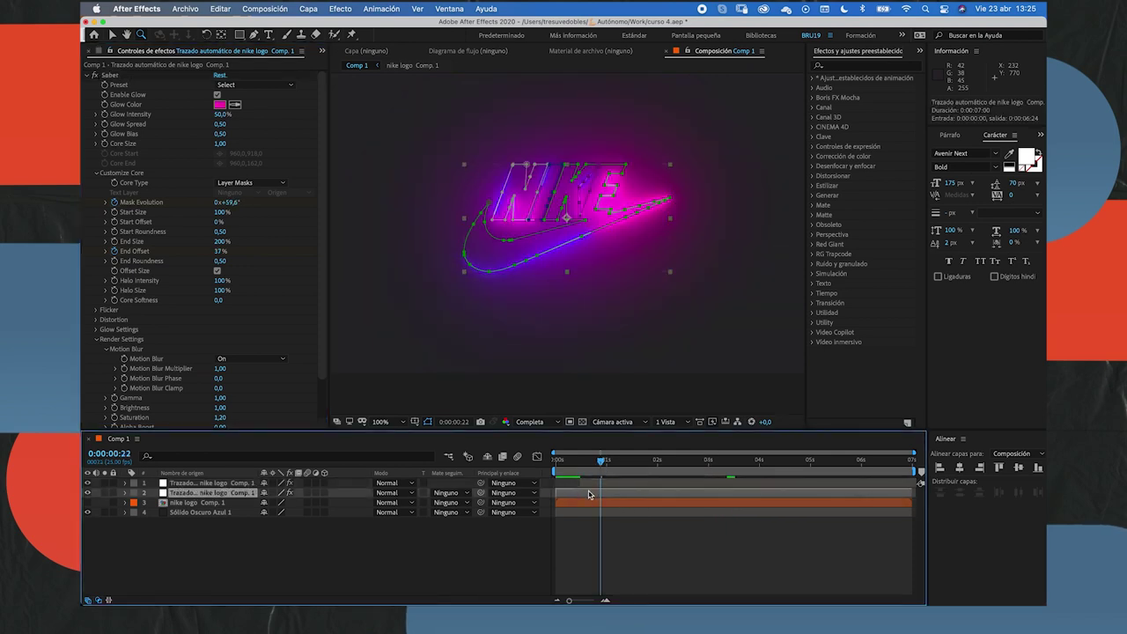
{"action": "left_click", "coordinate": [219, 145]}
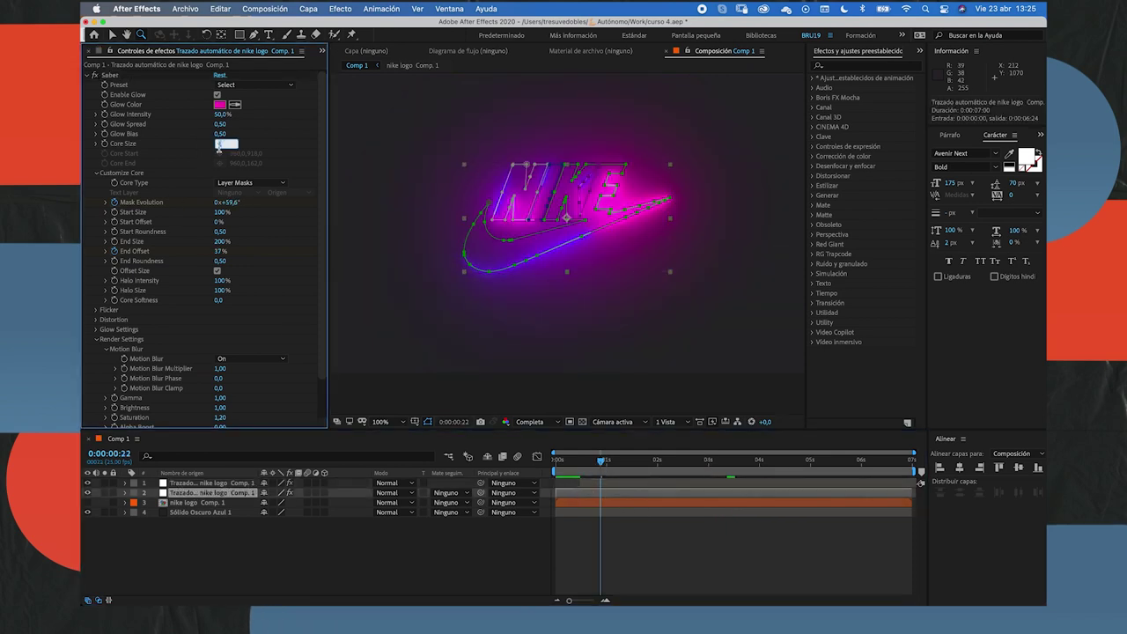
{"action": "type", "text": "0,5"}
{"action": "key", "text": "Return"}
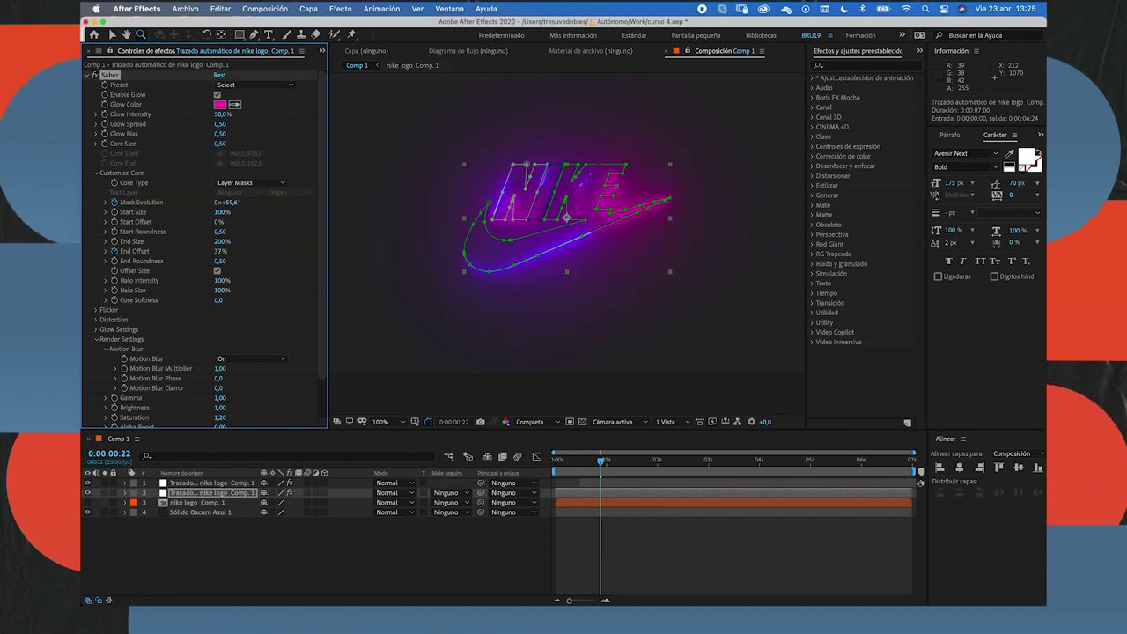
Play the composition from the start to 0:00:06:04 and scrub back to 0:00:02:04 to inspect both outlines.
{"action": "left_click", "coordinate": [557, 462]}
{"action": "key", "text": "space"}
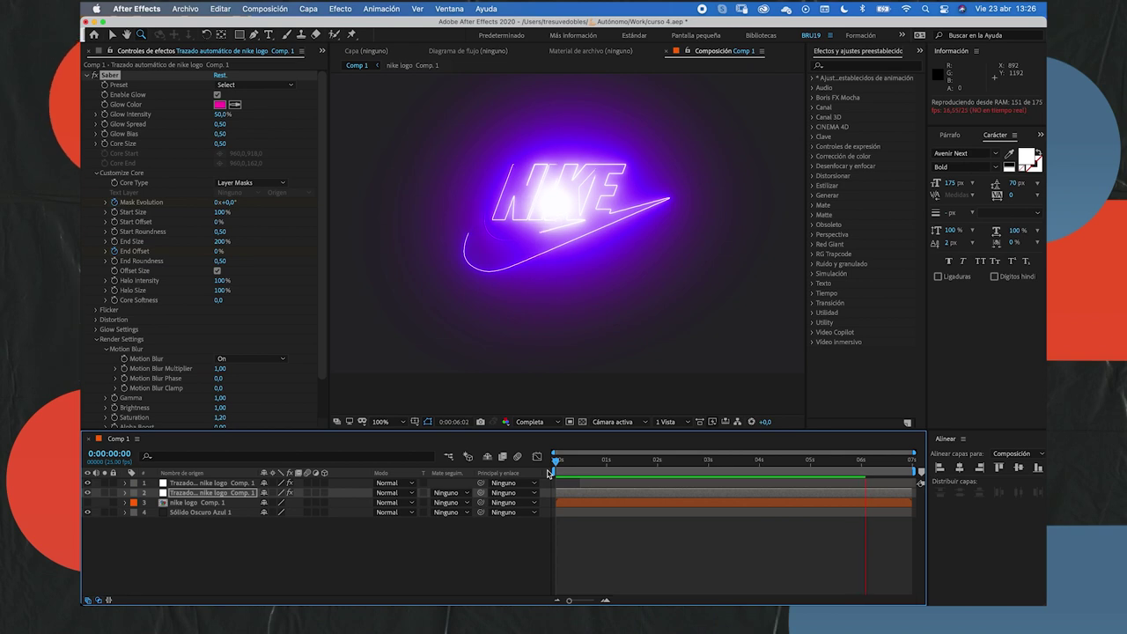
{"action": "key", "text": "space"}
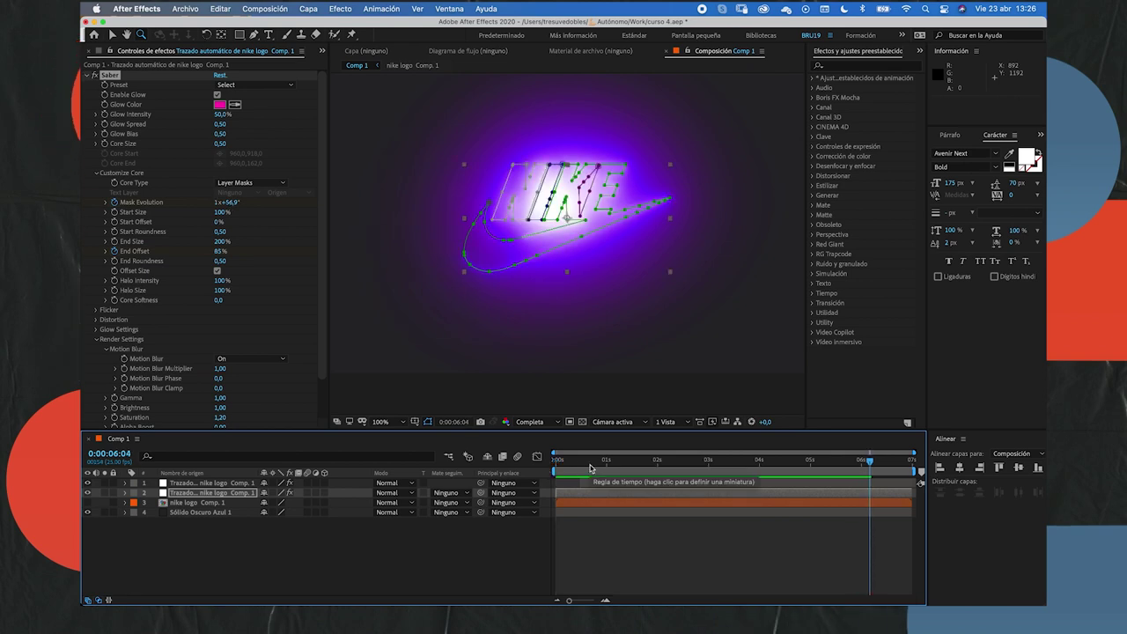
{"action": "left_click_drag", "start_coordinate": [588, 468], "coordinate": [666, 469]}
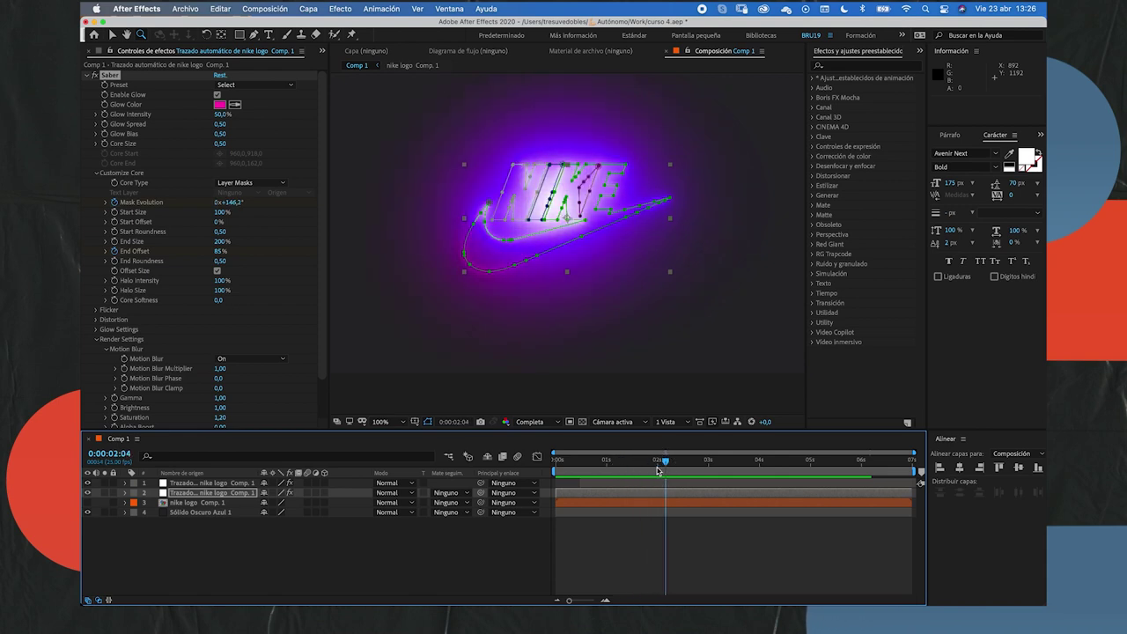
Delete both auto-traced logo layers and the original nike logo layer from Comp 1, keeping only the background solid.
{"action": "left_click", "coordinate": [549, 490]}
{"action": "left_click", "coordinate": [544, 484]}
{"action": "key", "text": "super+shift+Down"}
{"action": "key", "text": "super+shift+Down"}
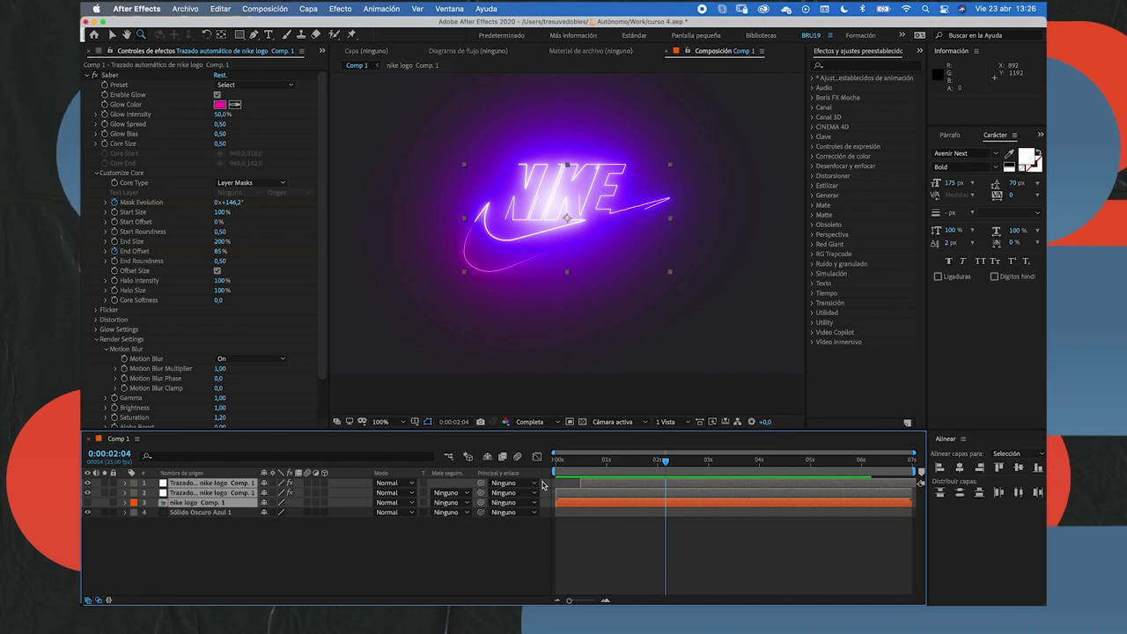
{"action": "key", "text": "Delete"}
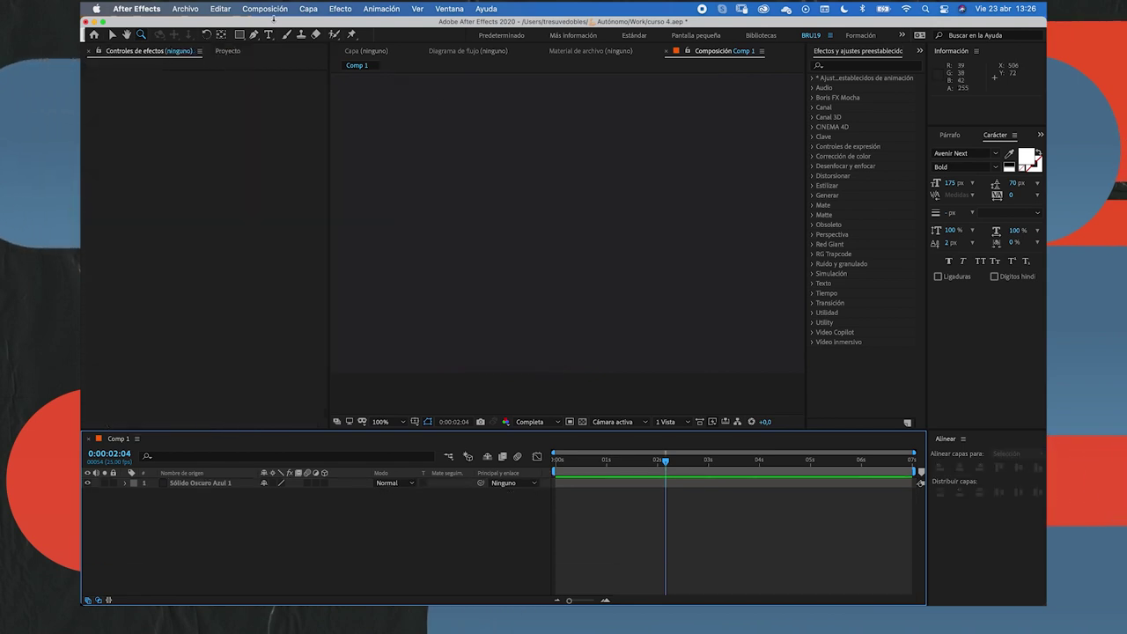
Add a new dark solid of 1920 × 1080 px above the background solid in Comp 1.
{"action": "right_click", "coordinate": [263, 524]}
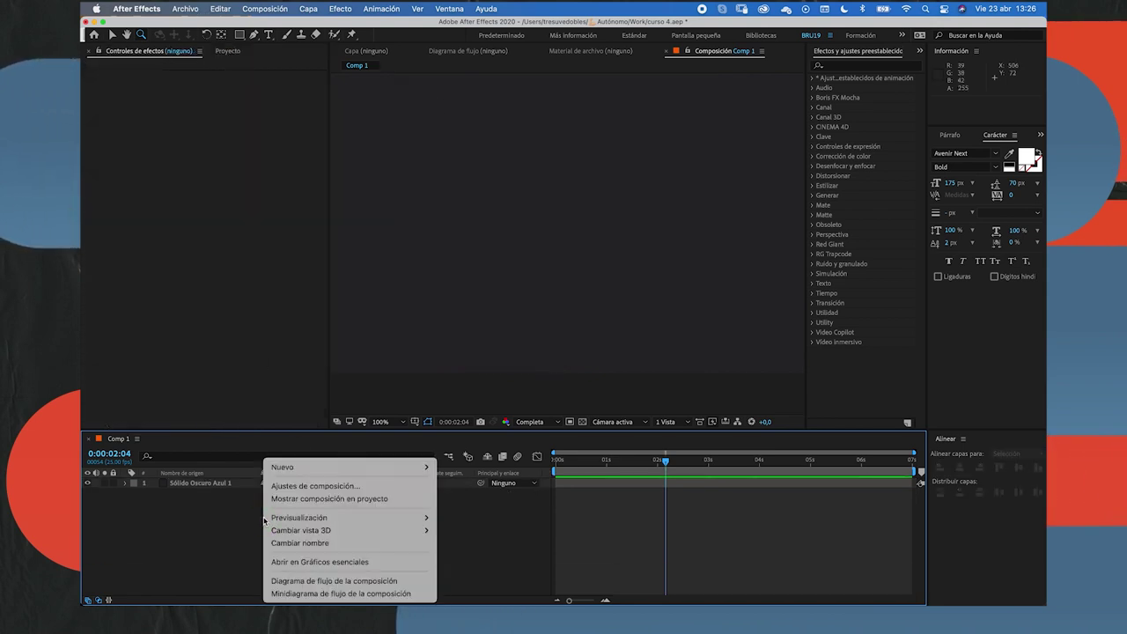
{"action": "mouse_move", "coordinate": [414, 468]}
{"action": "left_click", "coordinate": [449, 495]}
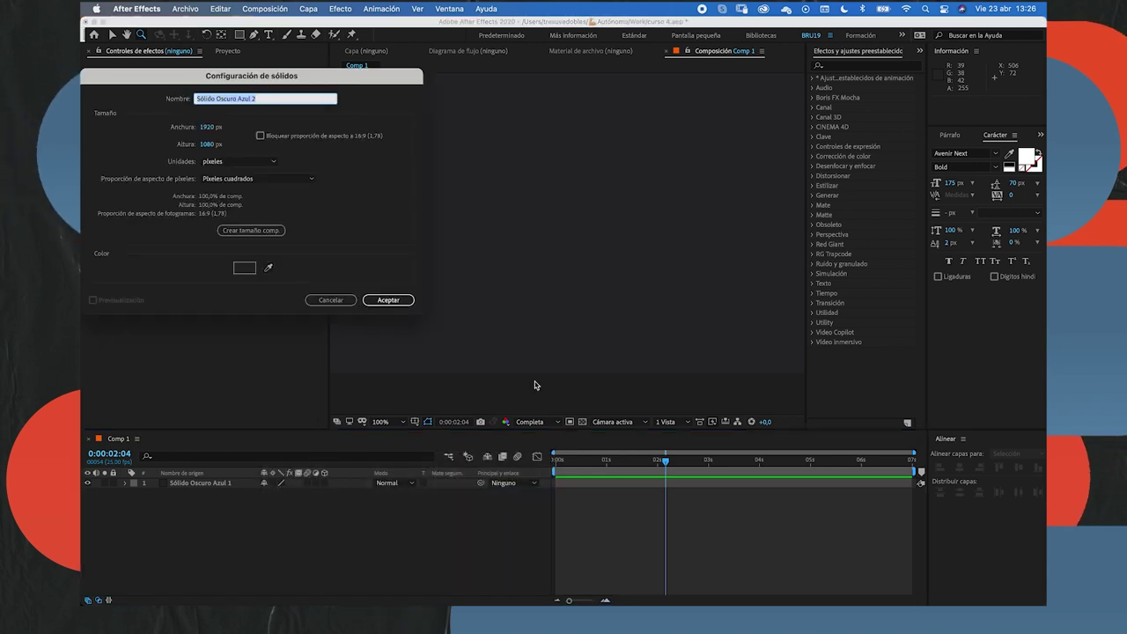
{"action": "left_click", "coordinate": [385, 299]}
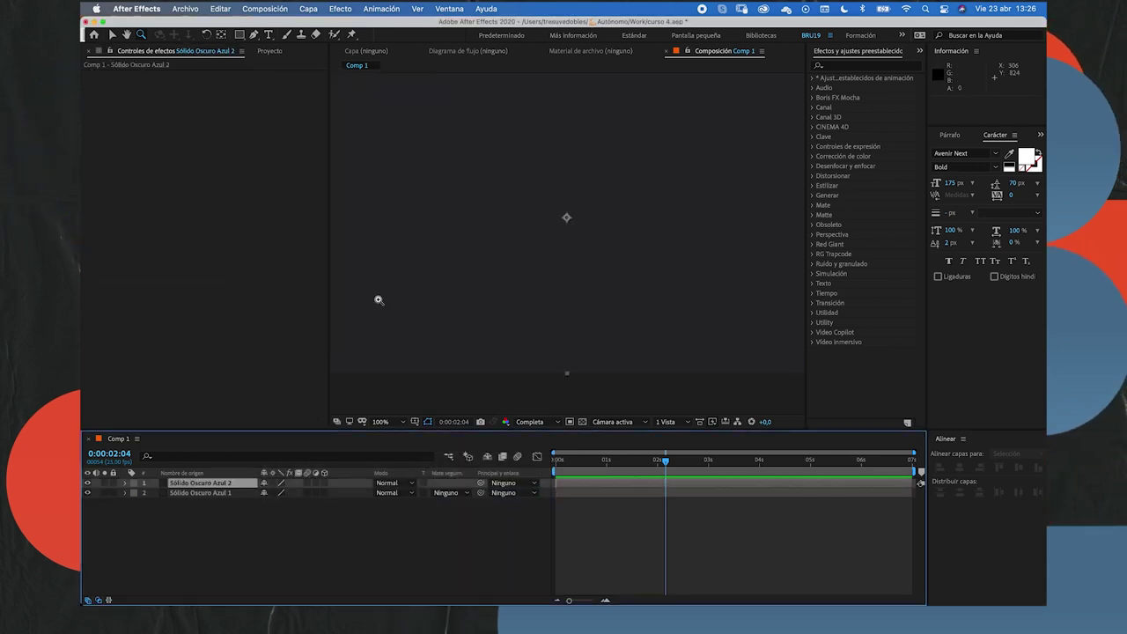
Draw an open four-point zigzag mask in a Z shape across the new solid with the Pen tool.
{"action": "left_click", "coordinate": [254, 34]}
{"action": "left_click", "coordinate": [426, 161]}
{"action": "left_click", "coordinate": [716, 130]}
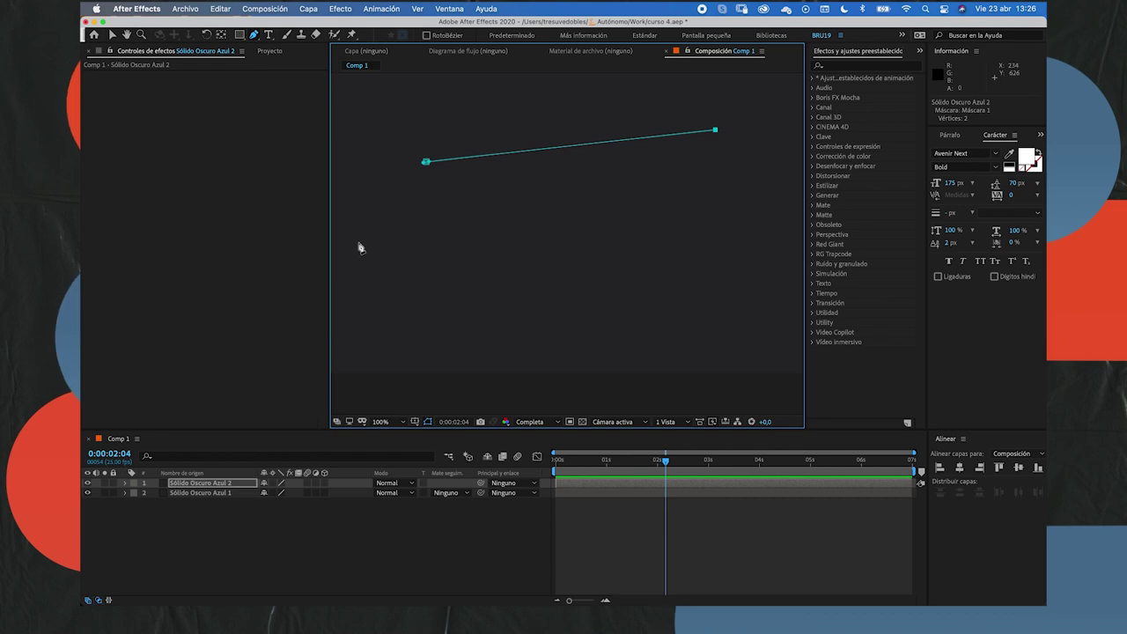
{"action": "left_click", "coordinate": [439, 244]}
{"action": "left_click", "coordinate": [731, 262]}
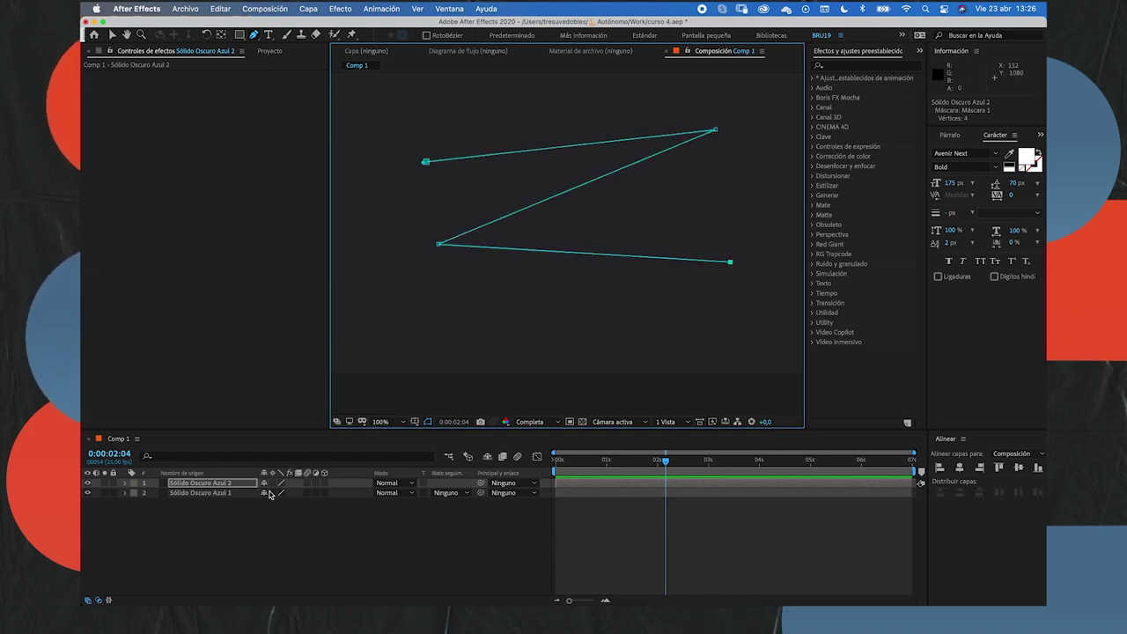
Apply Video Copilot's Saber effect to the zigzag solid and set its Core Type to Layer Masks.
{"action": "left_click", "coordinate": [216, 484]}
{"action": "left_click", "coordinate": [340, 9]}
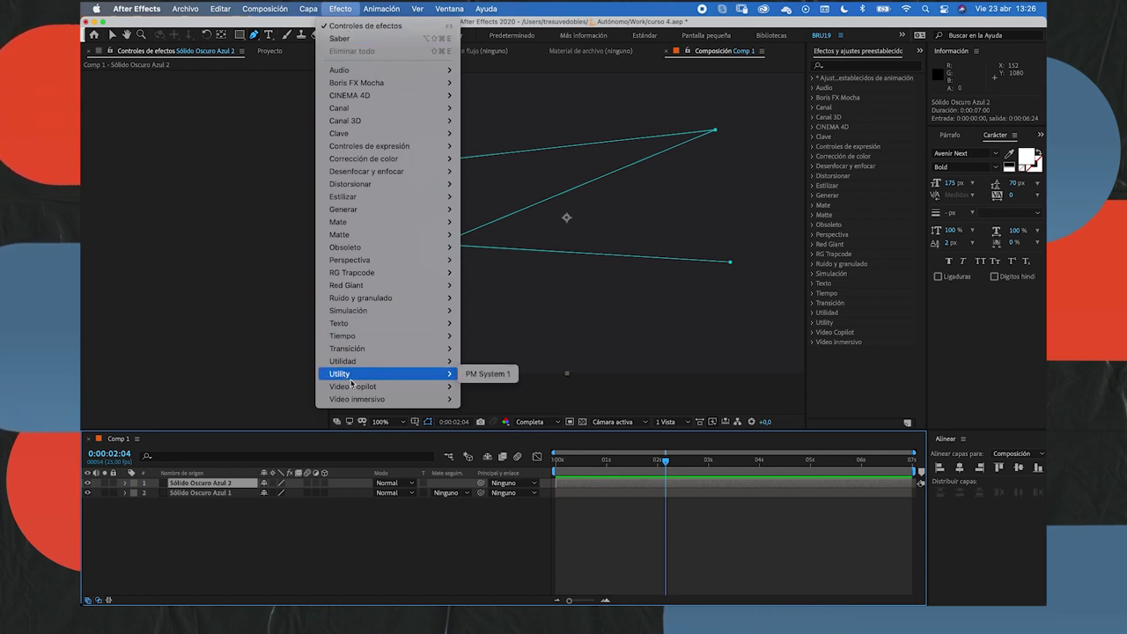
{"action": "mouse_move", "coordinate": [436, 387]}
{"action": "left_click", "coordinate": [475, 387]}
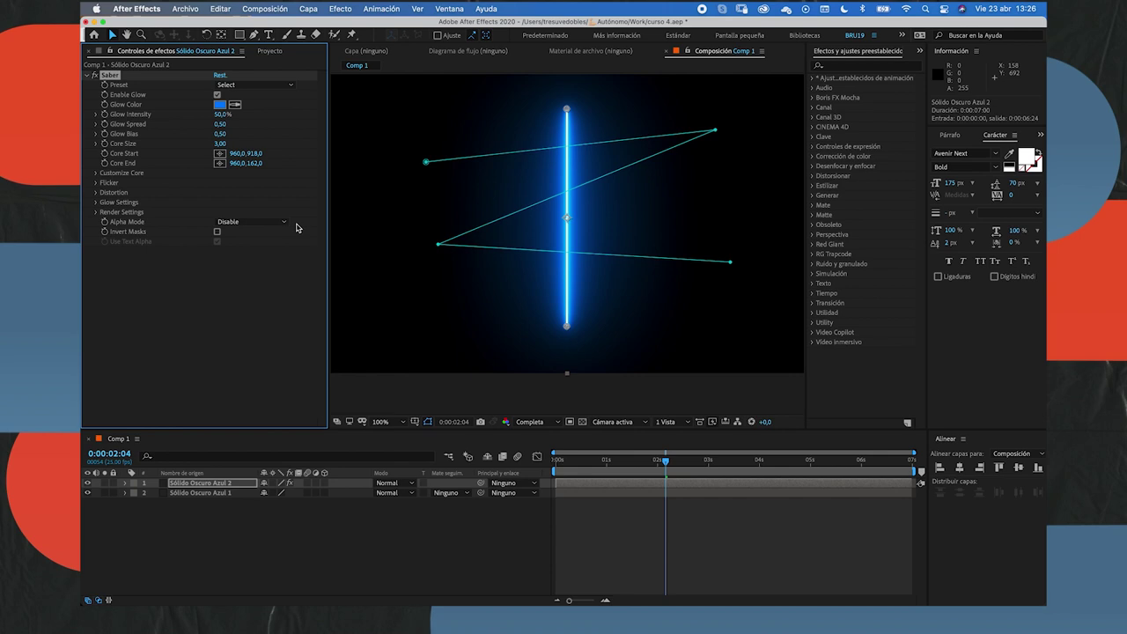
{"action": "left_click", "coordinate": [97, 174]}
{"action": "left_click", "coordinate": [223, 185]}
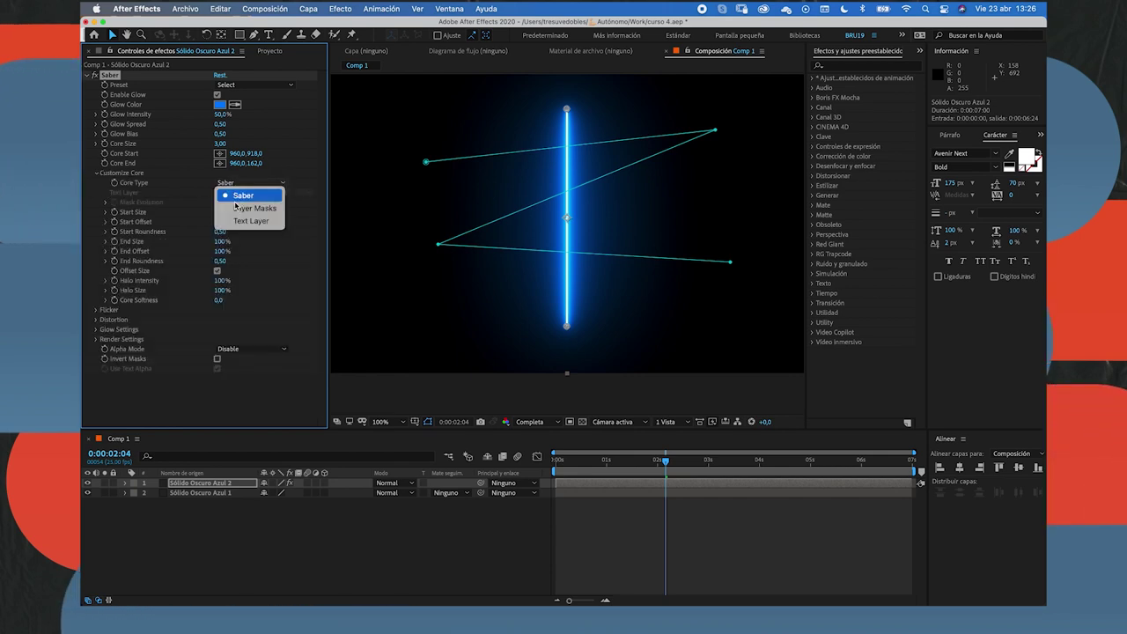
{"action": "left_click", "coordinate": [255, 208]}
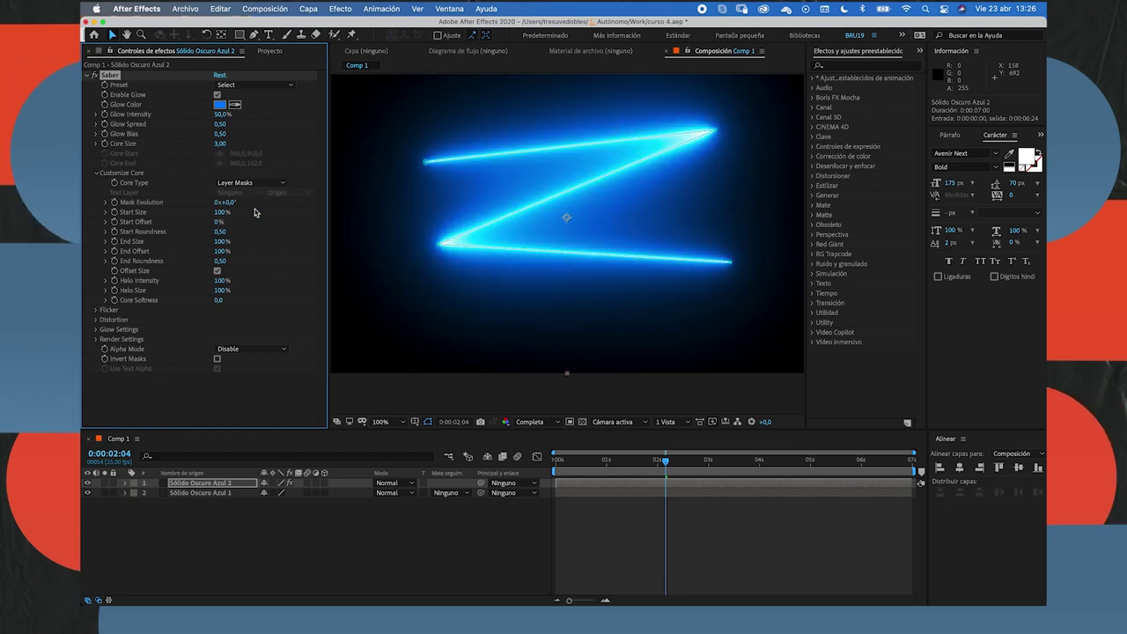
At the first frame, move the zigzag's last vertex slightly inward and down, and reveal the solid's mask in the timeline.
{"action": "left_click_drag", "start_coordinate": [647, 468], "coordinate": [454, 465]}
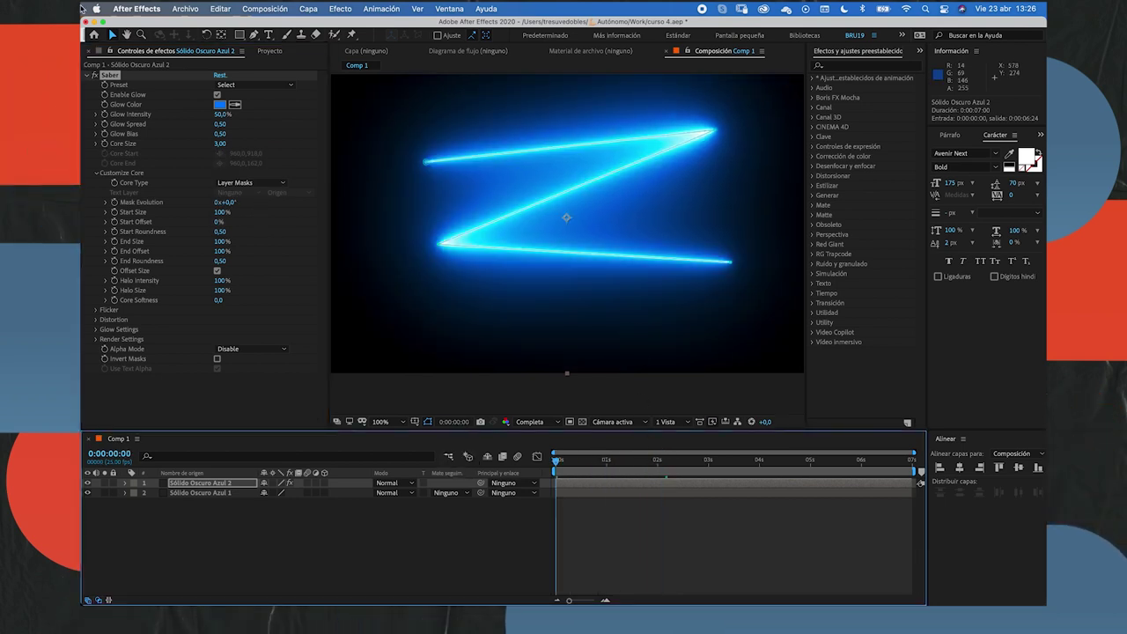
{"action": "left_click", "coordinate": [254, 35]}
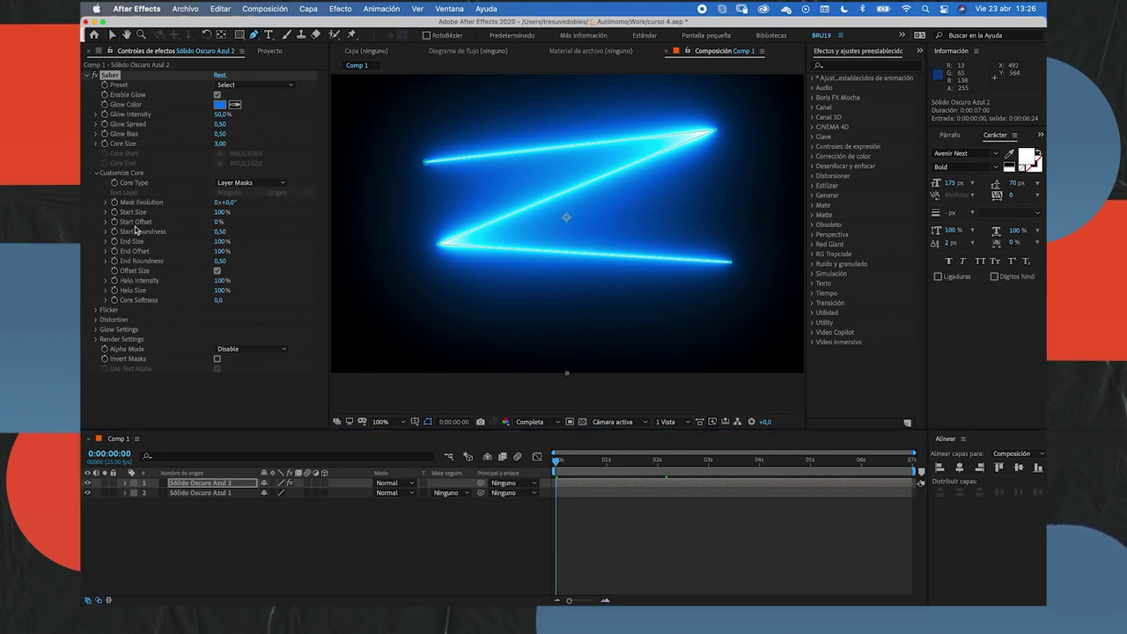
{"action": "left_click_drag", "start_coordinate": [734, 264], "coordinate": [688, 279]}
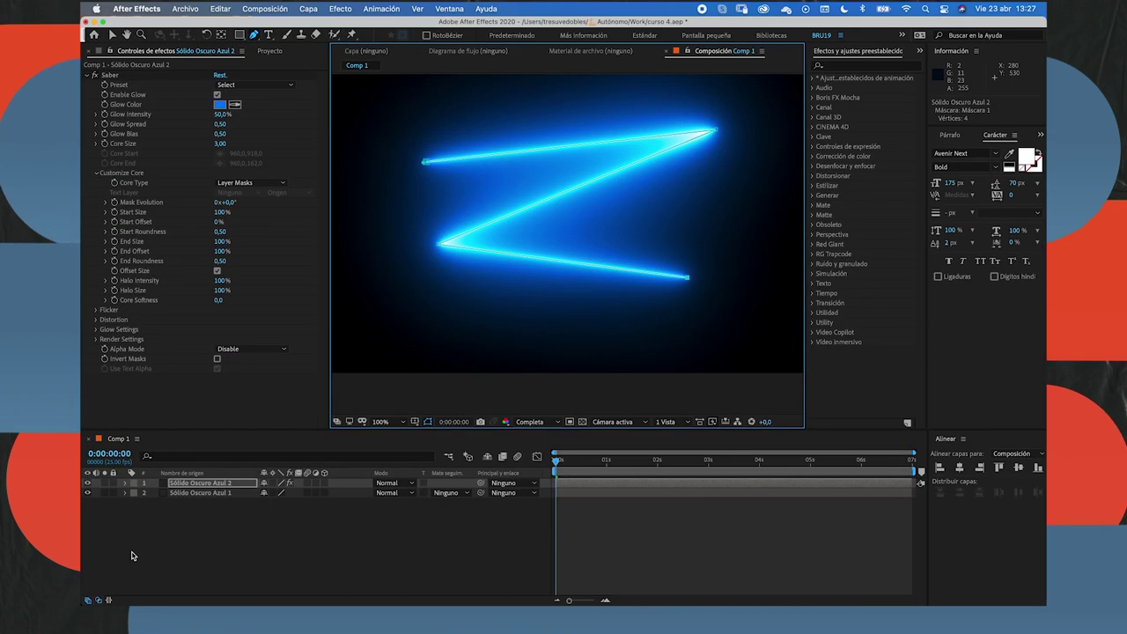
{"action": "left_click", "coordinate": [125, 482]}
{"action": "left_click", "coordinate": [136, 493]}
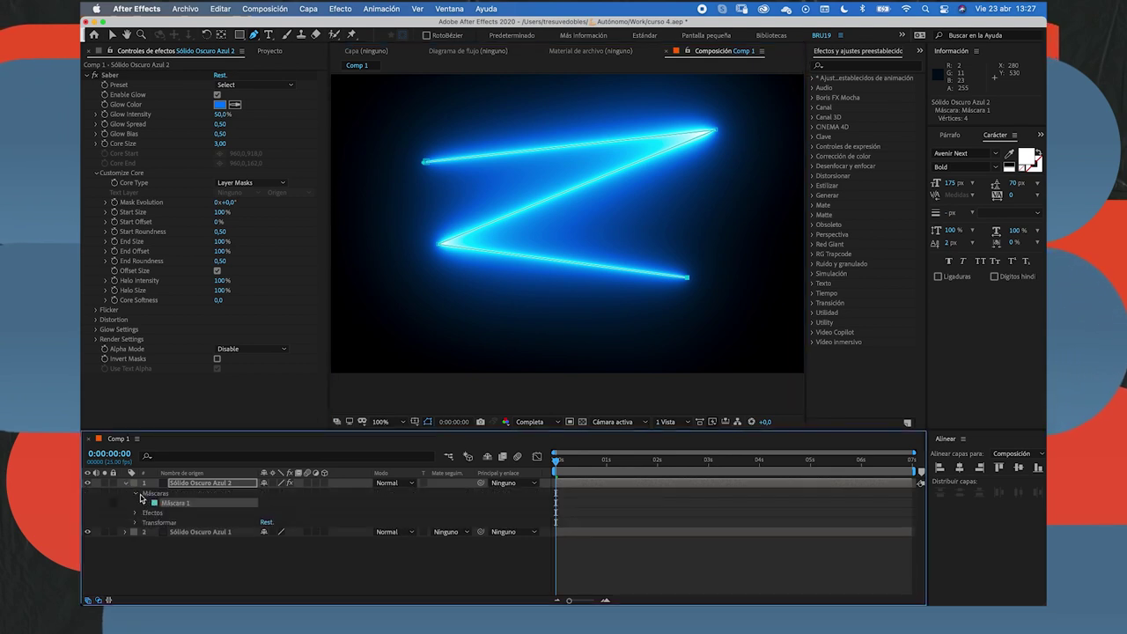
{"action": "left_click_drag", "start_coordinate": [599, 465], "coordinate": [556, 466]}
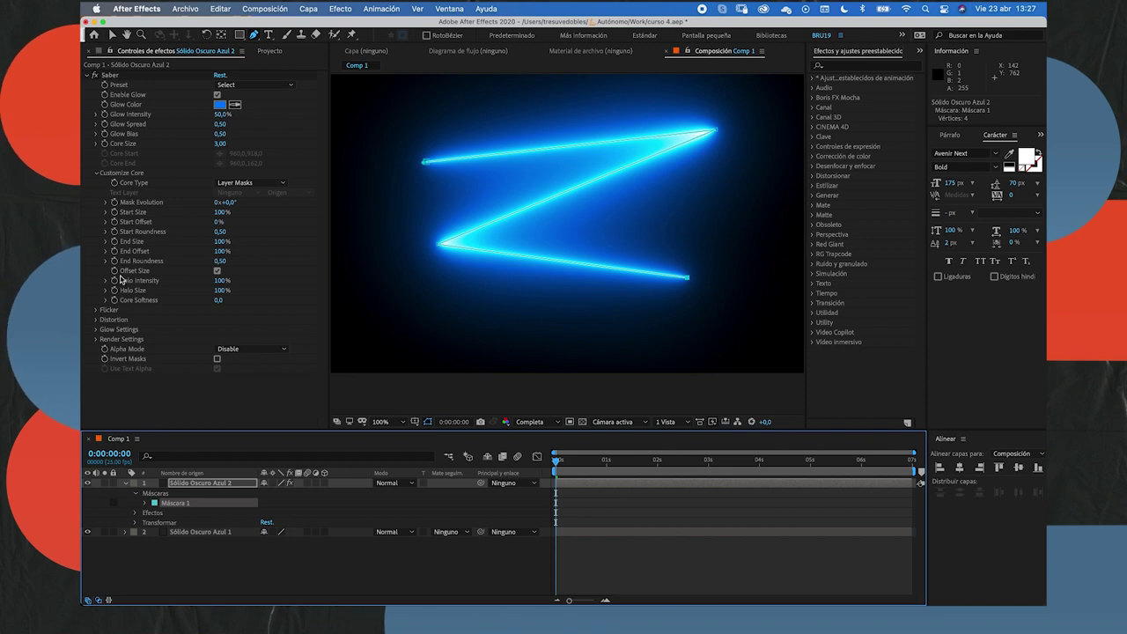
Set Saber's Glow Distortion on the zigzag solid to a Distortion Amount of 33,0 and a Wind Speed of 1,11.
{"action": "left_click", "coordinate": [96, 310]}
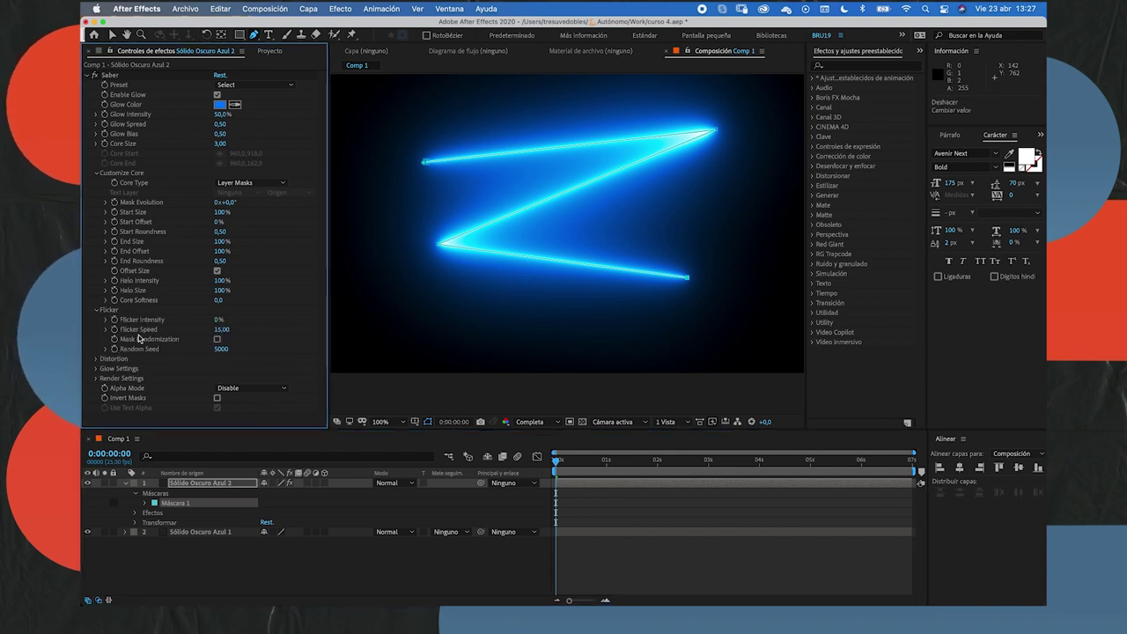
{"action": "left_click", "coordinate": [96, 358]}
{"action": "left_click", "coordinate": [106, 368]}
{"action": "scroll", "coordinate": [111, 374], "scroll_direction": "down", "scroll_amount": 3}
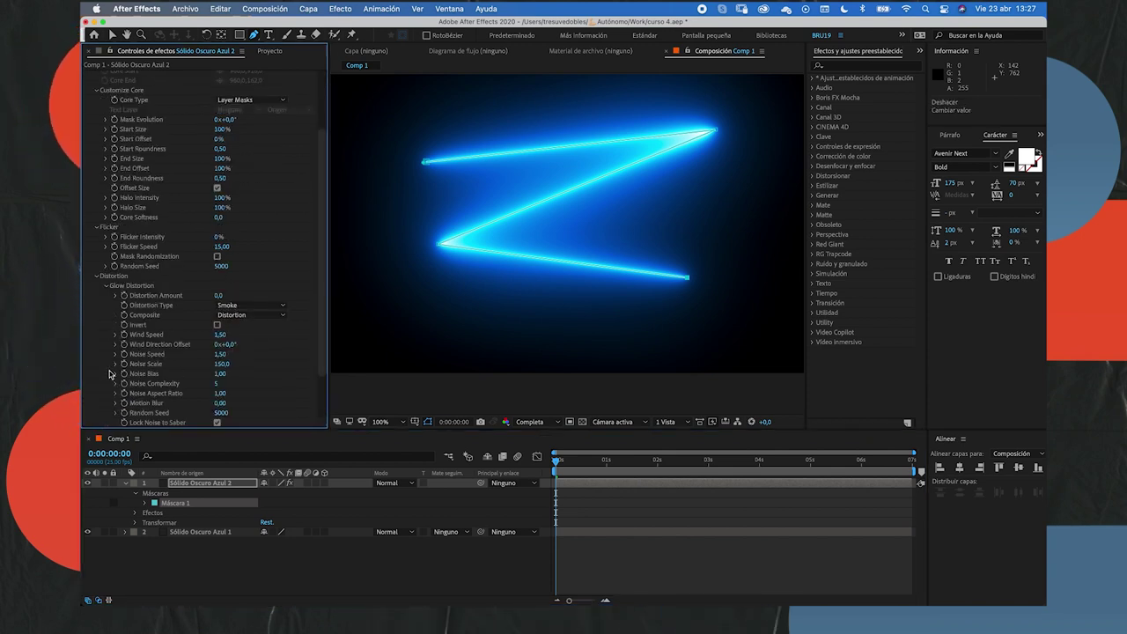
{"action": "left_click_drag", "start_coordinate": [216, 297], "coordinate": [278, 295]}
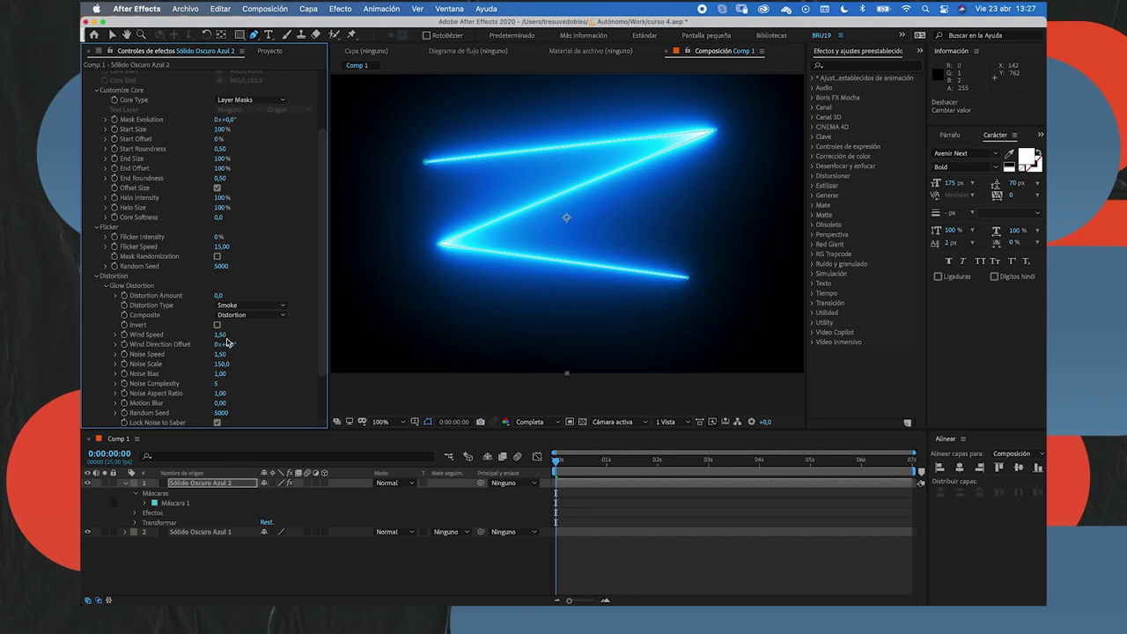
{"action": "left_click_drag", "start_coordinate": [223, 335], "coordinate": [239, 321]}
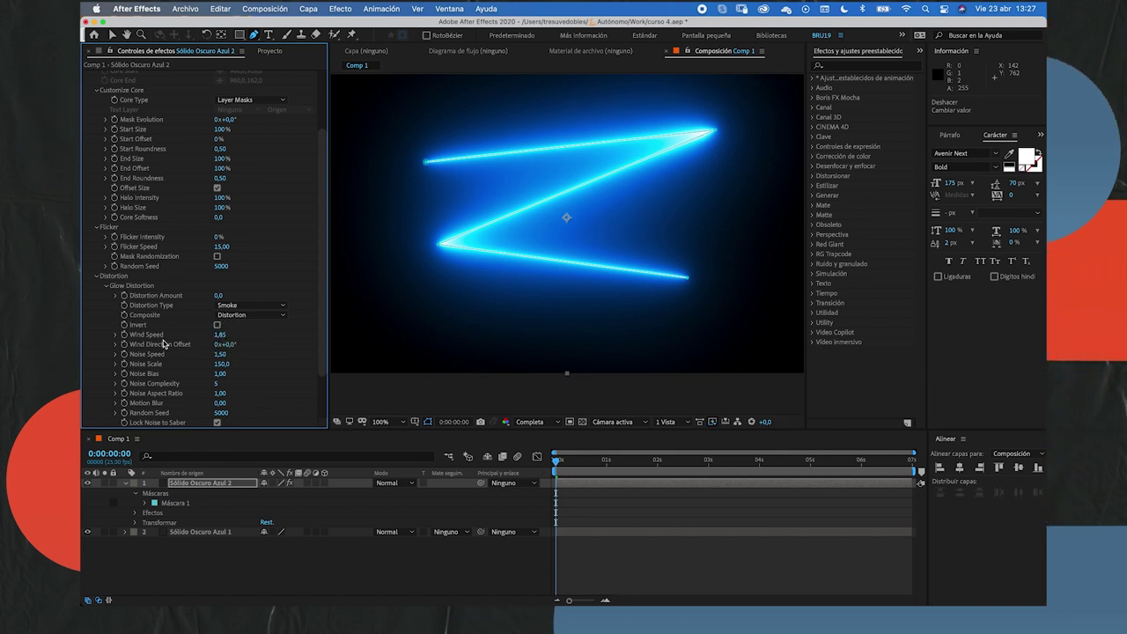
{"action": "left_click_drag", "start_coordinate": [218, 336], "coordinate": [237, 294]}
{"action": "left_click_drag", "start_coordinate": [219, 337], "coordinate": [164, 336]}
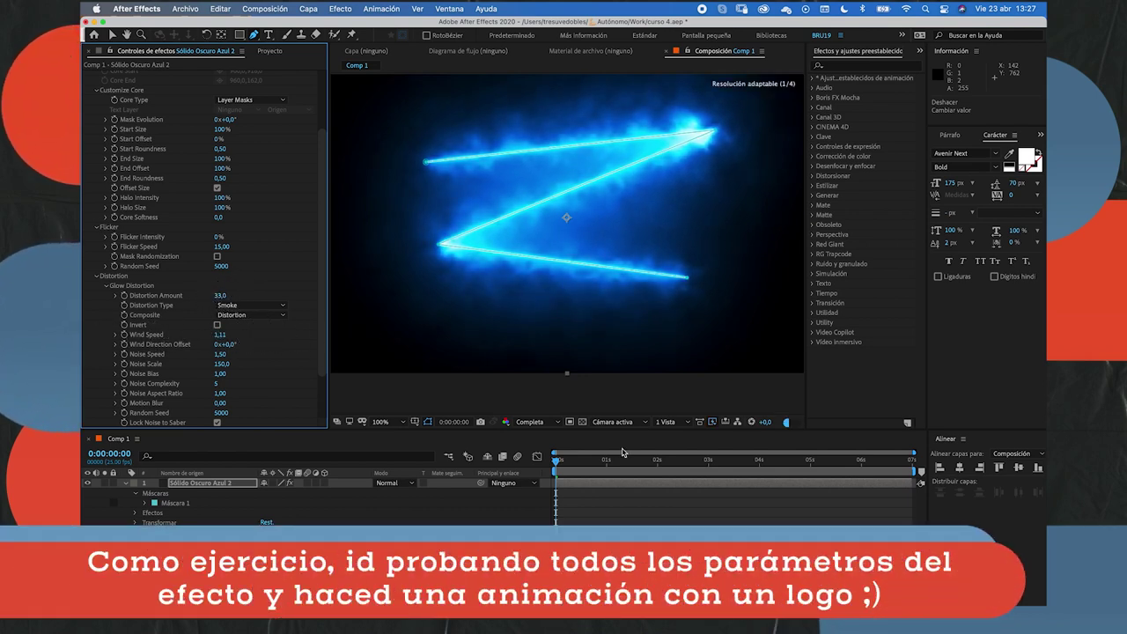
{"action": "left_click_drag", "start_coordinate": [623, 457], "coordinate": [546, 461]}
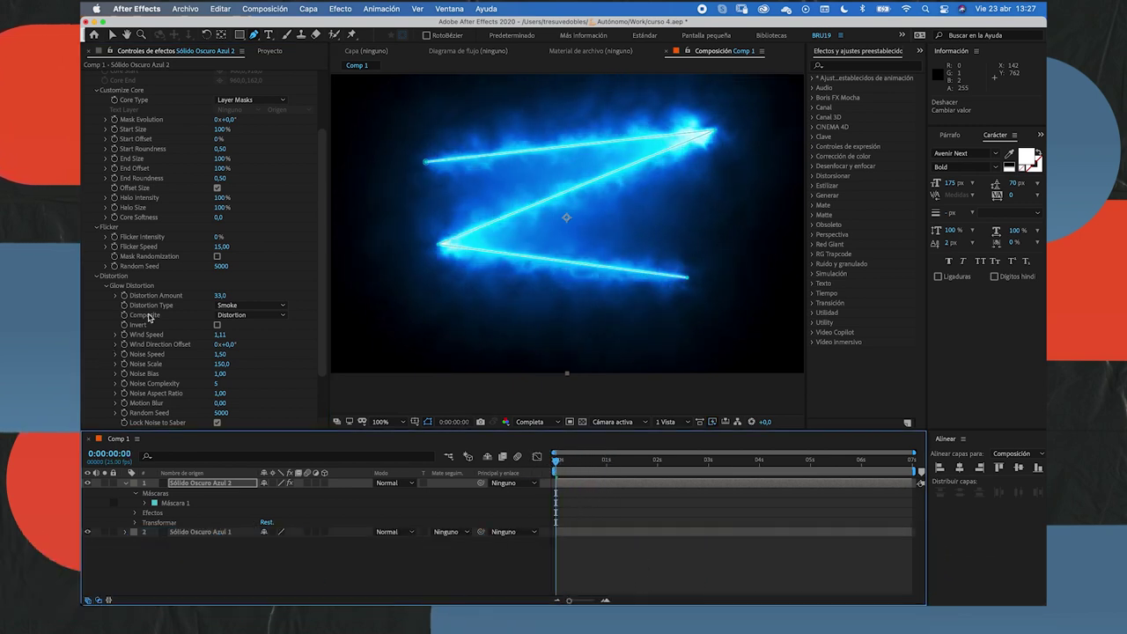
{"action": "scroll", "coordinate": [159, 304], "scroll_direction": "down", "scroll_amount": 3}
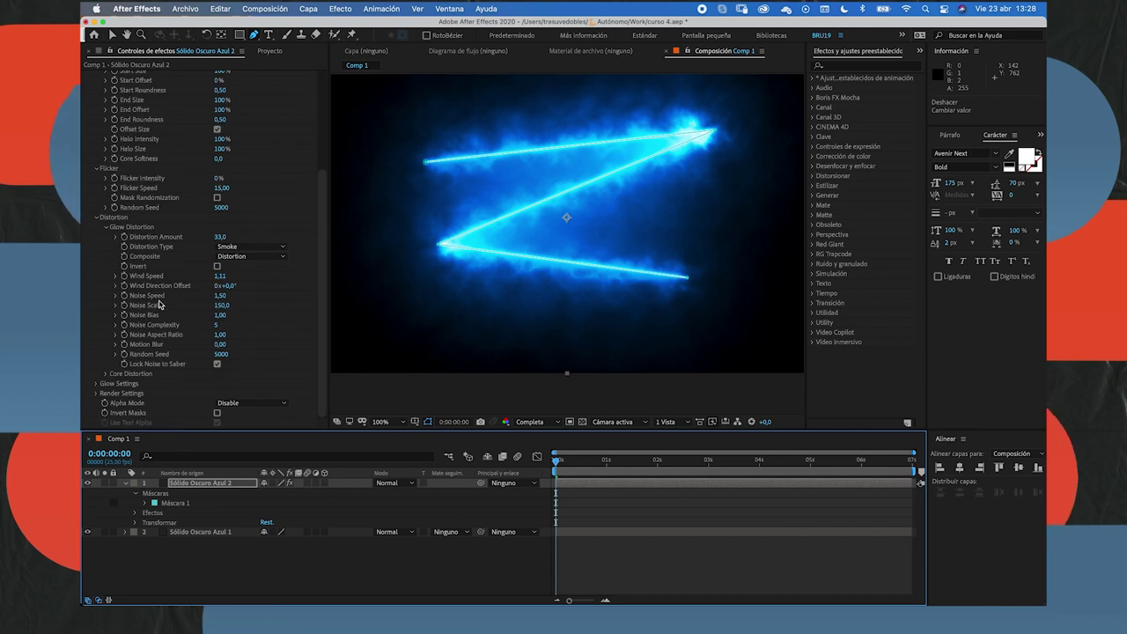